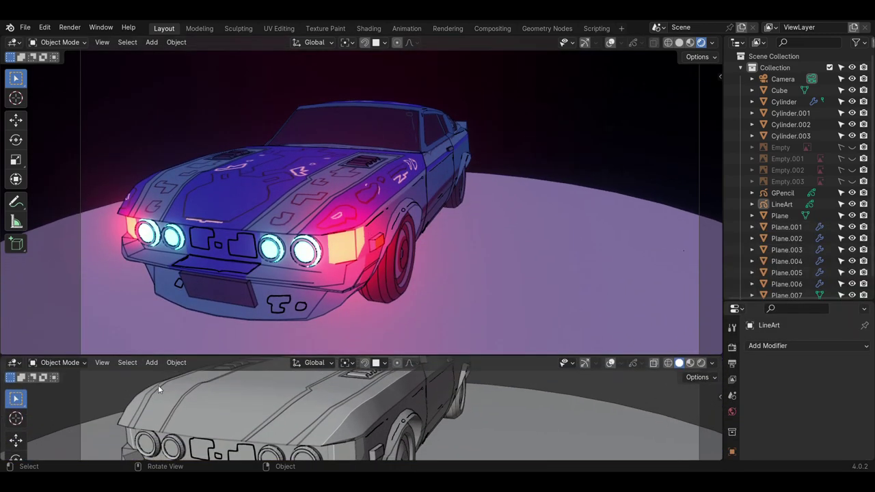
# - Turn the lower area into a Timeline and scrub the playhead to about frame 326
pyautogui.click(14, 363)
pyautogui.click(164, 268)
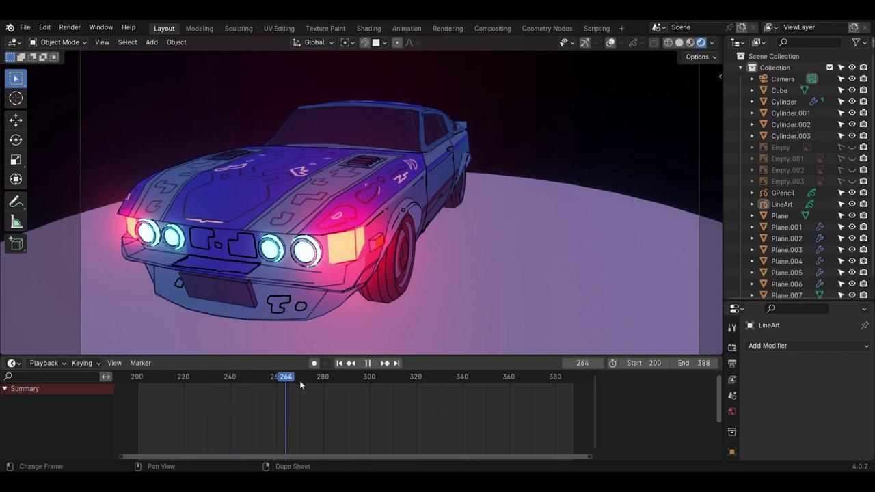
pyautogui.moveTo(300, 380)
pyautogui.mouseDown()
pyautogui.moveTo(467, 391)
pyautogui.moveTo(444, 394)
pyautogui.mouseUp()
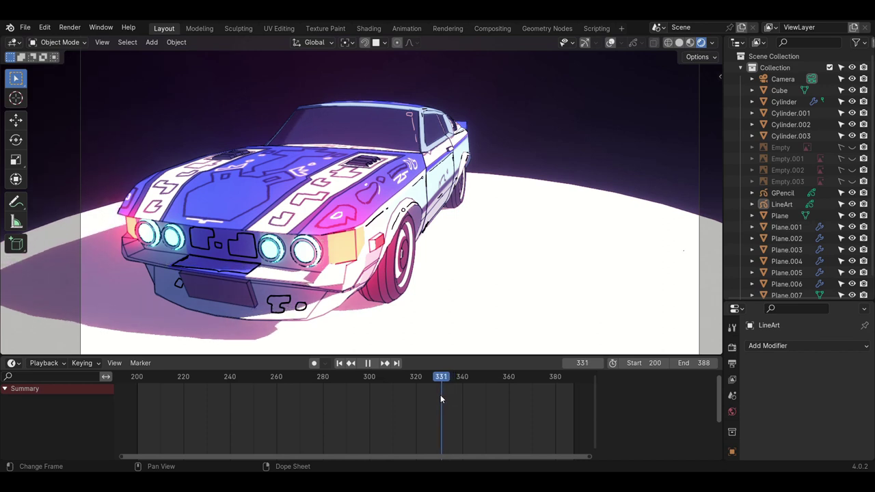
pyautogui.moveTo(440, 395); pyautogui.dragTo(430, 394)
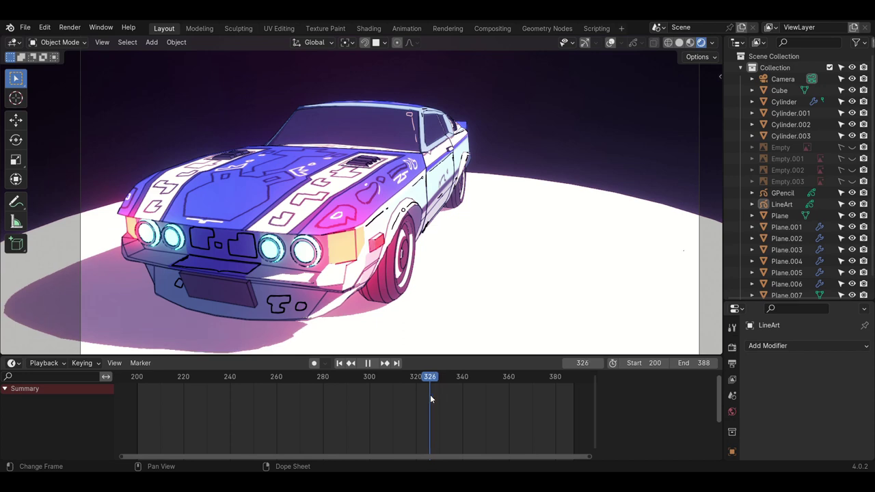
pyautogui.rightClick(473, 363)
# - Close the Timeline area and toggle LineArt and GPencil visibility off and back on
pyautogui.click(473, 363)
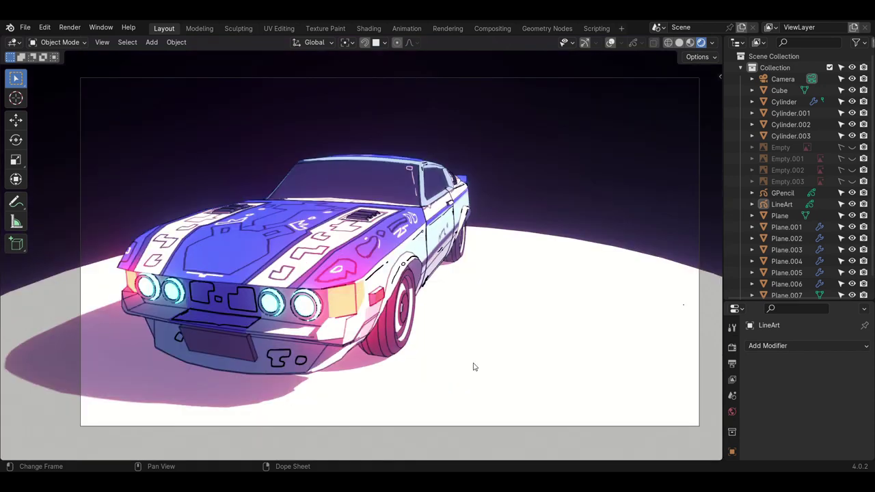
pyautogui.click(852, 203)
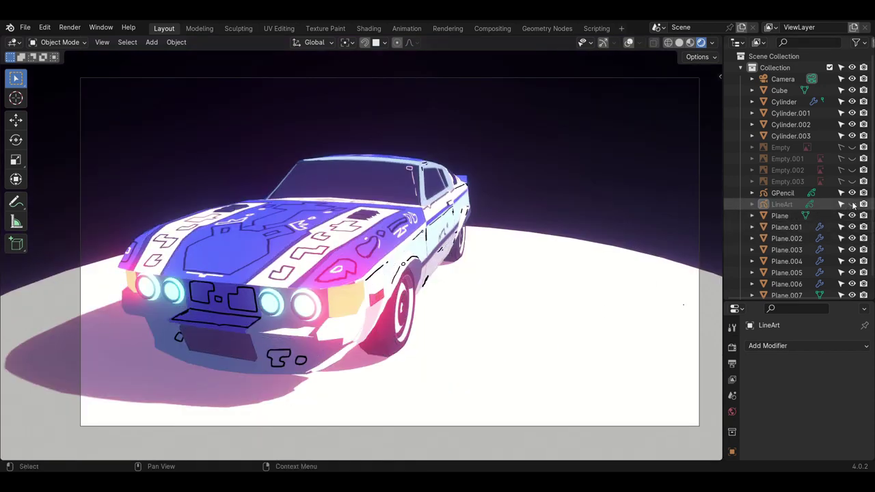
pyautogui.click(852, 204)
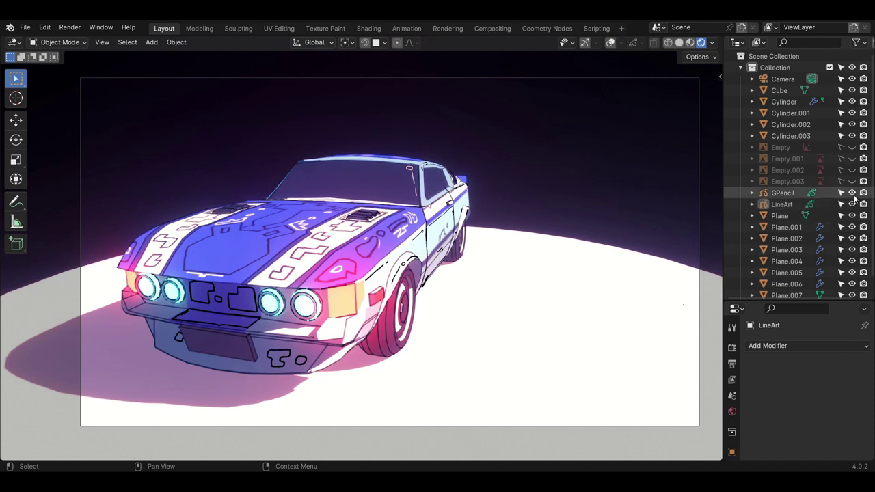
pyautogui.click(852, 193)
pyautogui.click(852, 193)
# - Toggle the Sun light off and on, then orbit and reframe the view on the grey car
pyautogui.scroll(-1, 807, 270)
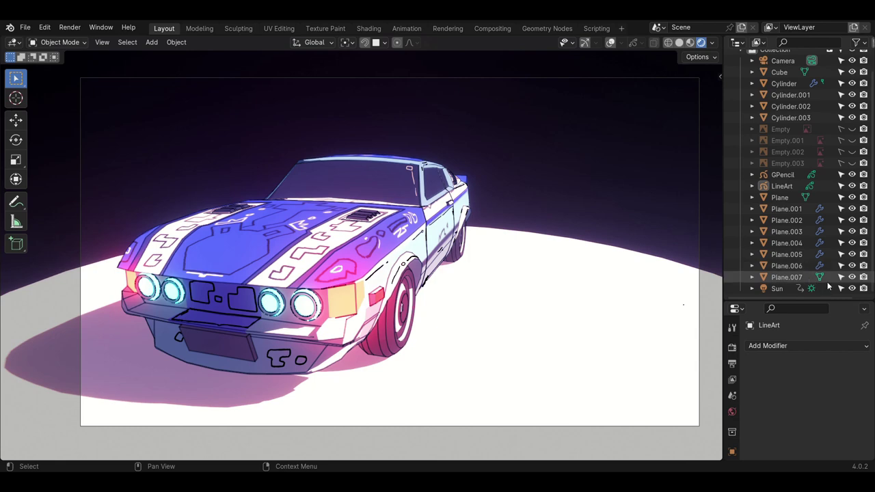
pyautogui.click(852, 289)
pyautogui.click(852, 289)
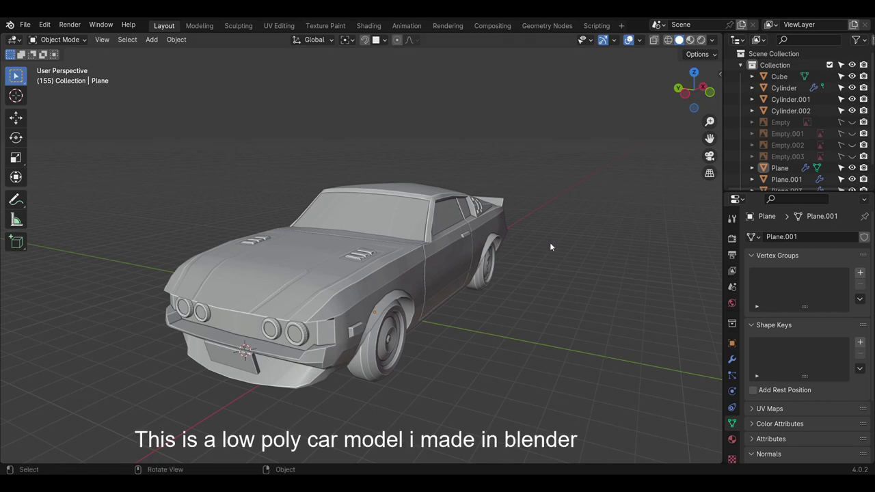
pyautogui.moveTo(550, 243)
pyautogui.mouseDown(button='middle')
pyautogui.moveTo(387, 305)
pyautogui.moveTo(197, 321)
pyautogui.mouseUp(button='middle')
pyautogui.scroll(-5, 257, 325)
pyautogui.moveTo(258, 325)
pyautogui.mouseDown(button='middle')
pyautogui.moveTo(456, 346)
pyautogui.moveTo(410, 322)
pyautogui.moveTo(413, 345)
pyautogui.moveTo(478, 369)
pyautogui.mouseUp(button='middle')
pyautogui.scroll(5, 456, 346)
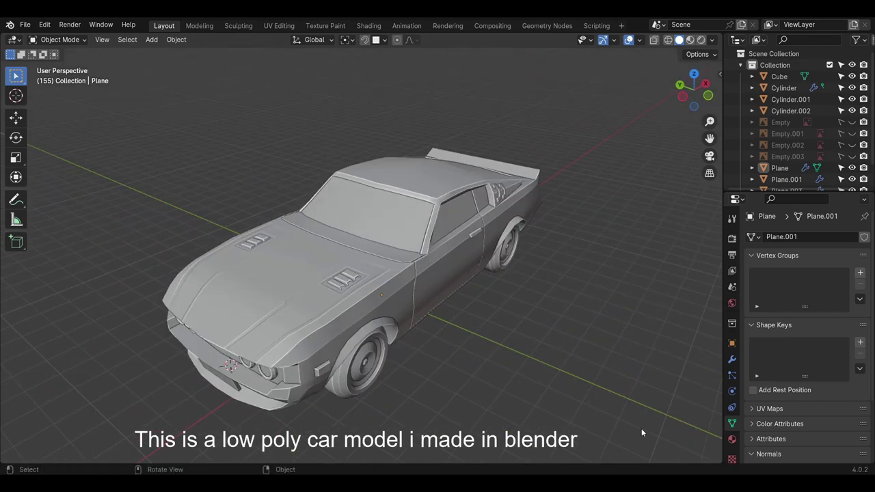
# - Split the 3D view and make the lower area a Shader Editor
pyautogui.moveTo(724, 467); pyautogui.dragTo(705, 222)
pyautogui.click(12, 229)
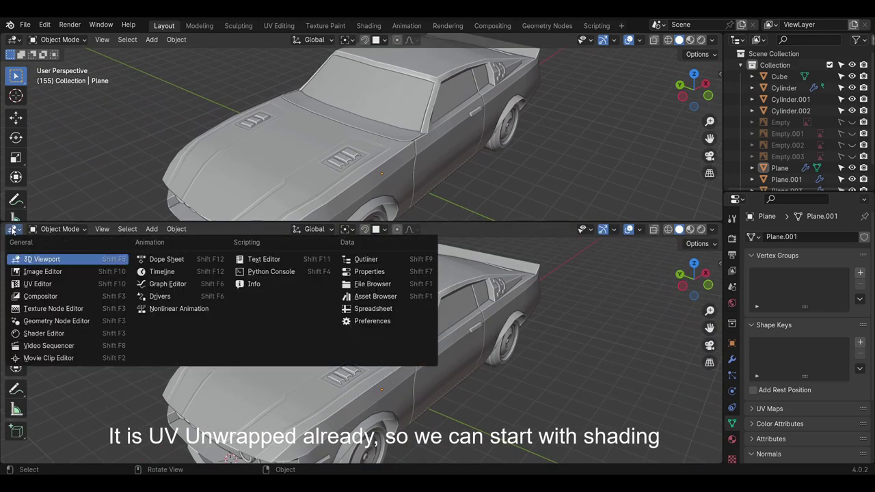
pyautogui.click(48, 333)
pyautogui.moveTo(369, 223); pyautogui.dragTo(370, 240)
# - Select the car body, switch the shader editor to Object nodes, and create a new material
pyautogui.moveTo(342, 137); pyautogui.dragTo(409, 162, button='middle')
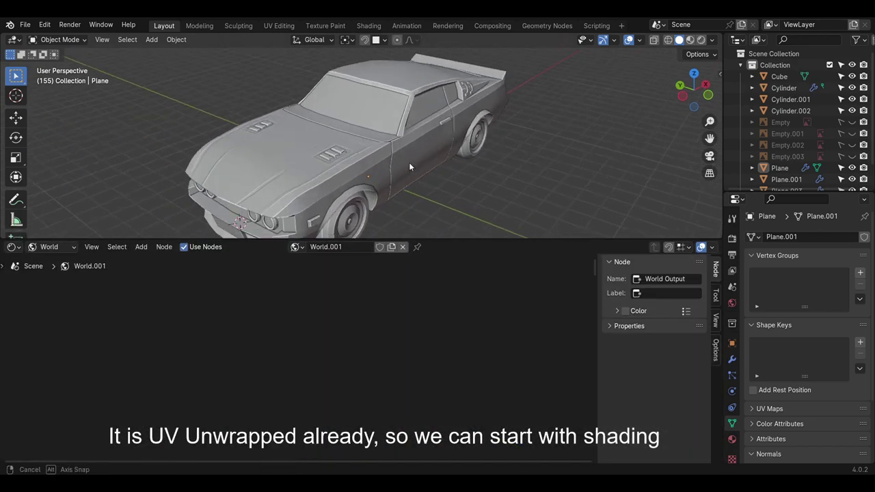
pyautogui.click(406, 164)
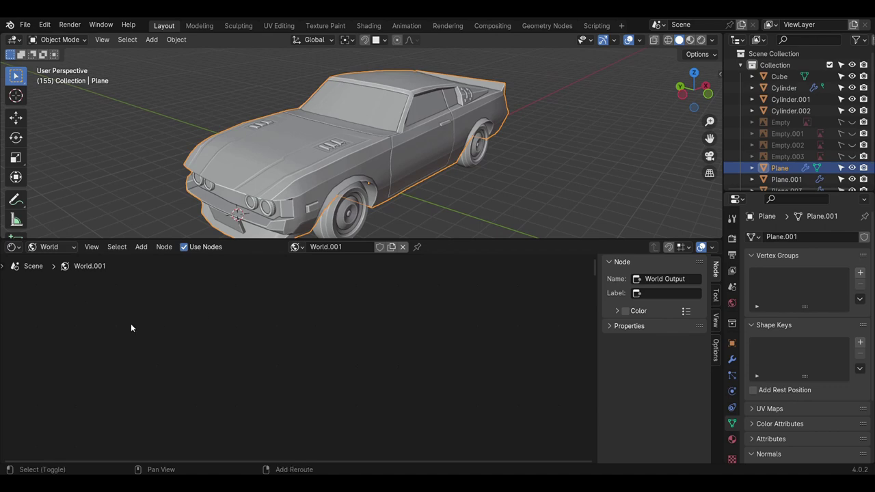
pyautogui.click(54, 276)
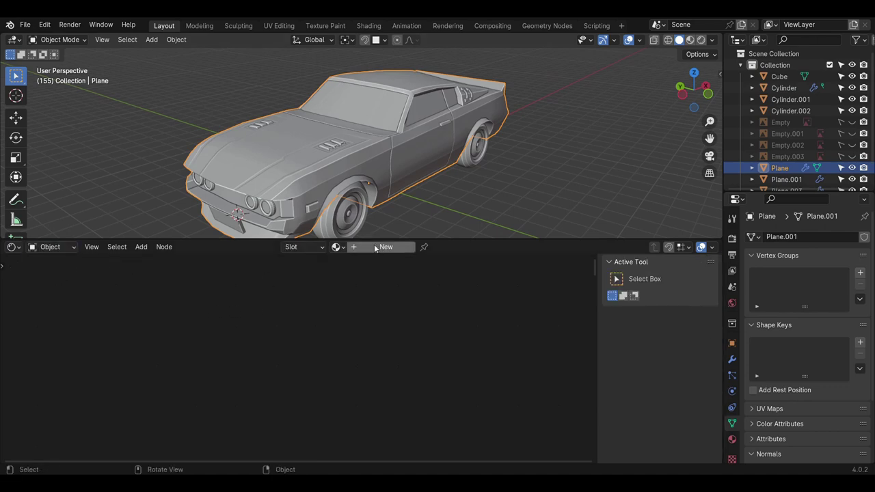
pyautogui.click(382, 247)
# - Delete the default Principled BSDF and add a Diffuse BSDF node at the left
pyautogui.press('Home')
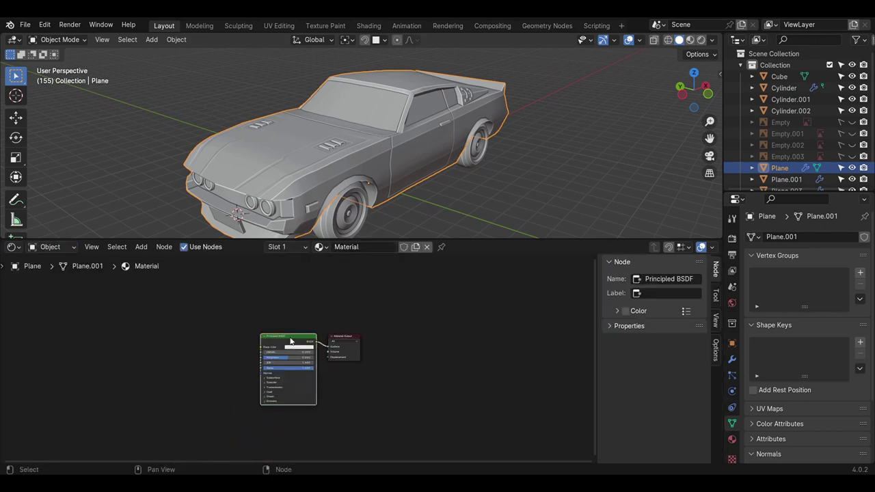
pyautogui.press('x')
pyautogui.hscroll(-5, 138, 329)
pyautogui.hotkey('shift', 'a')
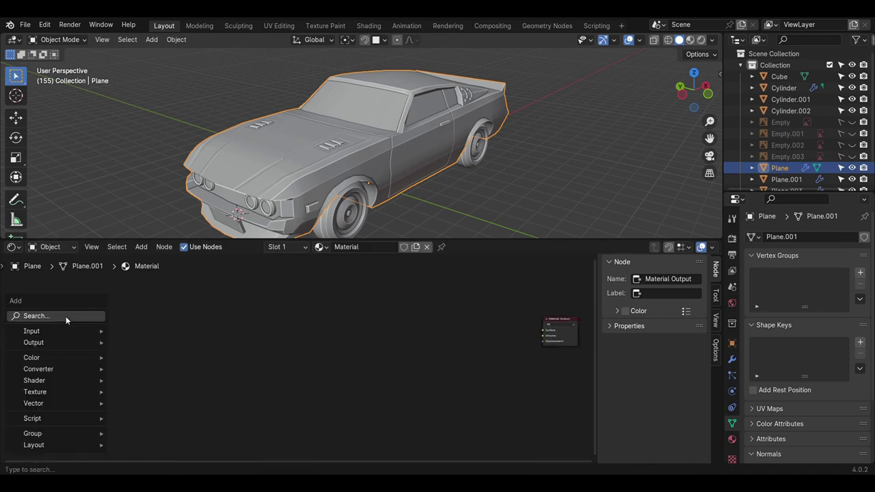
pyautogui.click(66, 316)
pyautogui.write('d')
pyautogui.press('Return')
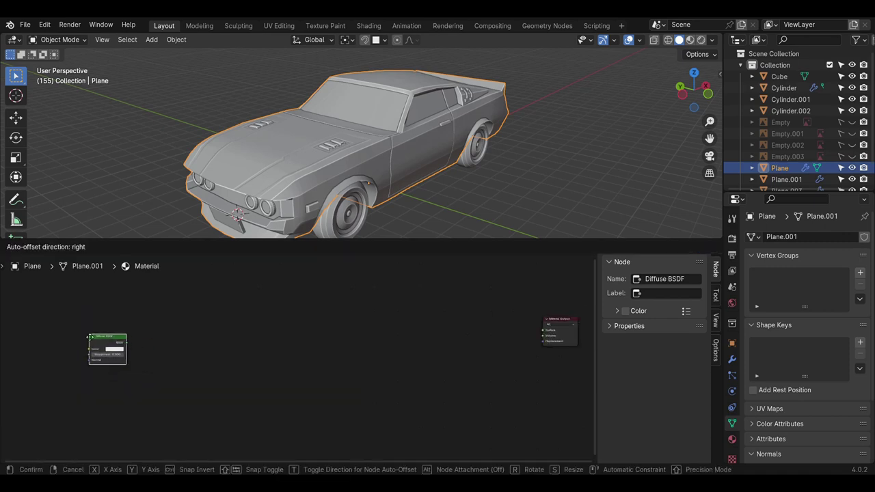
pyautogui.click(103, 333)
# - Add a Shader to RGB node fed by the Diffuse BSDF output
pyautogui.hotkey('shift', 'a')
pyautogui.click(184, 335)
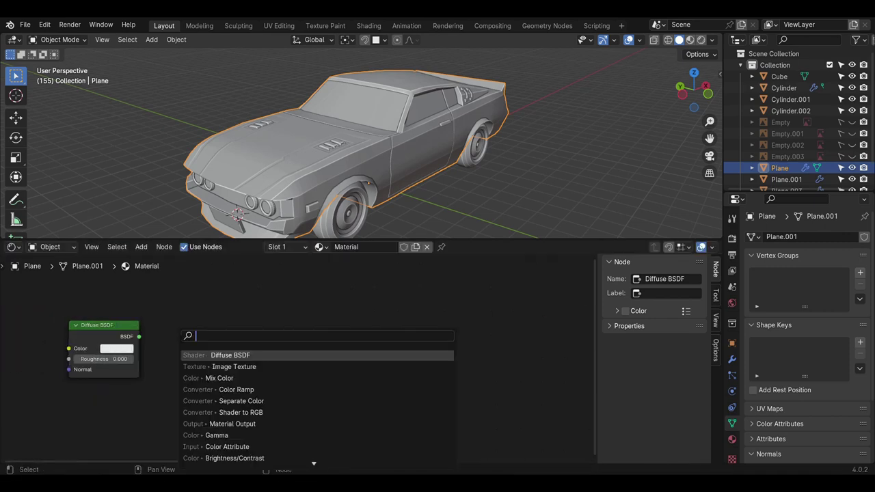
pyautogui.write('sha')
pyautogui.click(241, 378)
pyautogui.click(192, 346)
pyautogui.moveTo(139, 337); pyautogui.dragTo(150, 349)
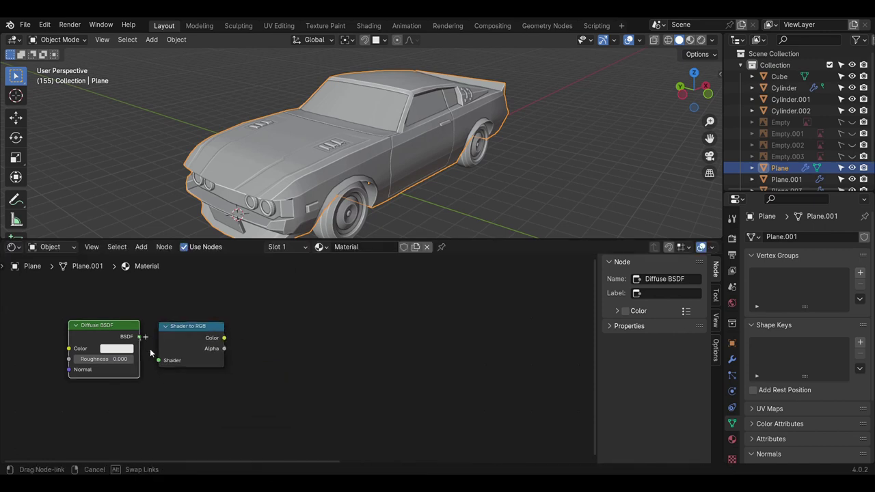
# - Add a Mix Color node with Shader to RGB color feeding input B
pyautogui.hotkey('shift', 'a')
pyautogui.click(225, 333)
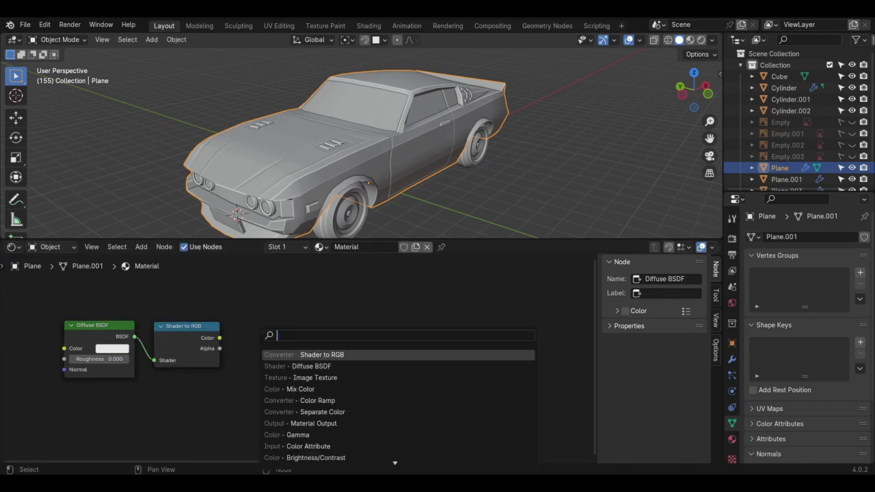
pyautogui.click(300, 389)
pyautogui.click(258, 335)
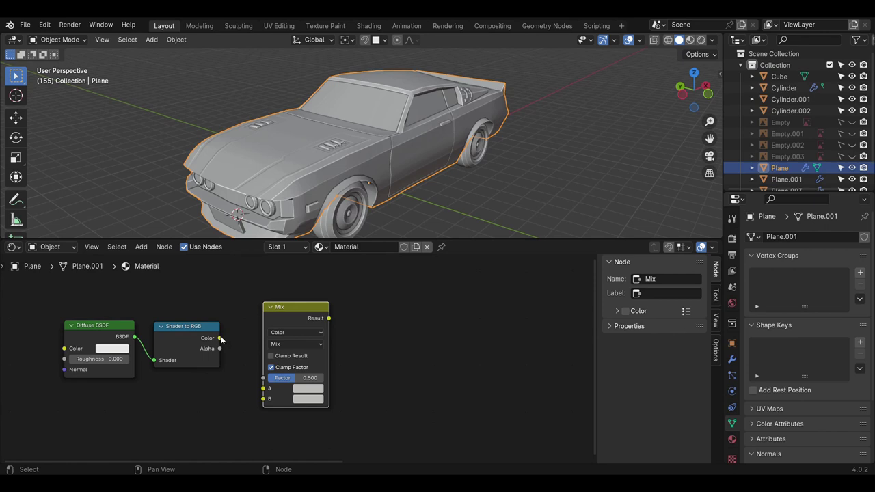
pyautogui.moveTo(243, 381); pyautogui.dragTo(263, 398)
pyautogui.scroll(-1, 330, 374)
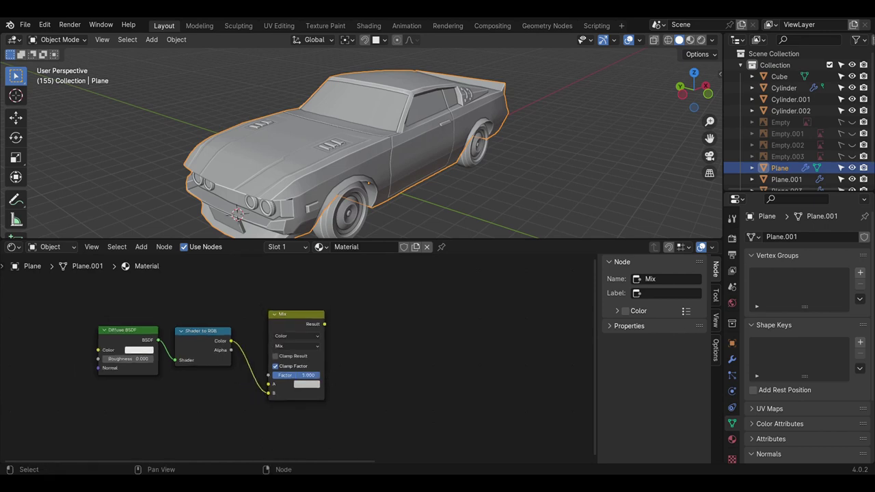
pyautogui.scroll(-1, 330, 375)
pyautogui.keyDown('ctrl'); pyautogui.scroll(-2, 321, 369); pyautogui.keyUp('ctrl')
# - Add a Color Ramp driven by the Mix result, set to Constant with its stop at 0.114
pyautogui.hotkey('shift', 'a')
pyautogui.click(322, 334)
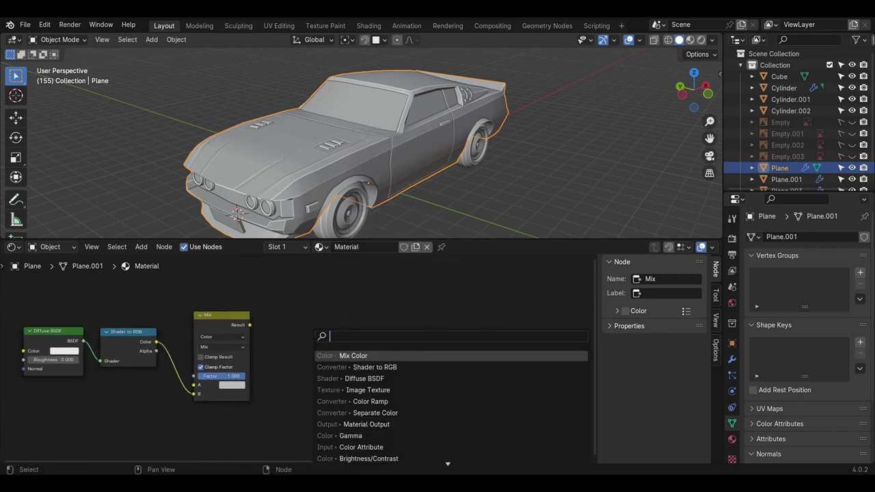
pyautogui.click(370, 402)
pyautogui.click(312, 318)
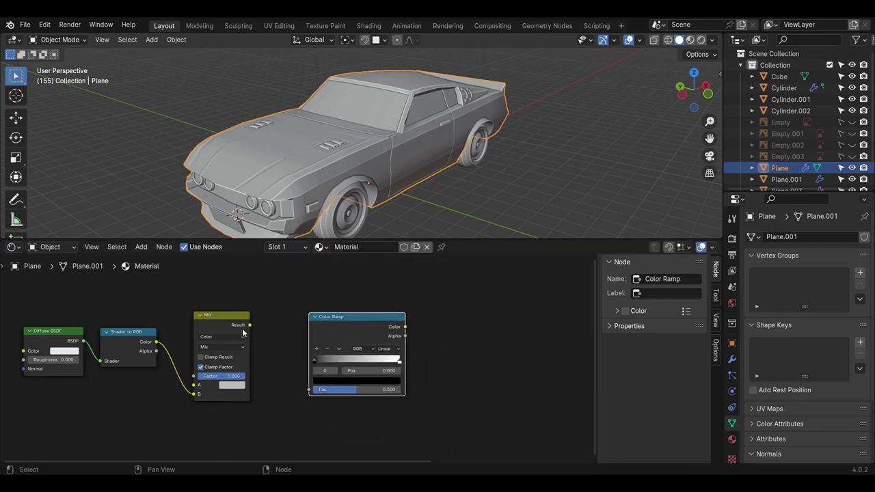
pyautogui.moveTo(249, 325)
pyautogui.mouseDown()
pyautogui.moveTo(296, 389)
pyautogui.moveTo(309, 389)
pyautogui.mouseUp()
pyautogui.moveTo(338, 326); pyautogui.dragTo(326, 319)
pyautogui.moveTo(327, 319); pyautogui.dragTo(314, 323, button='middle')
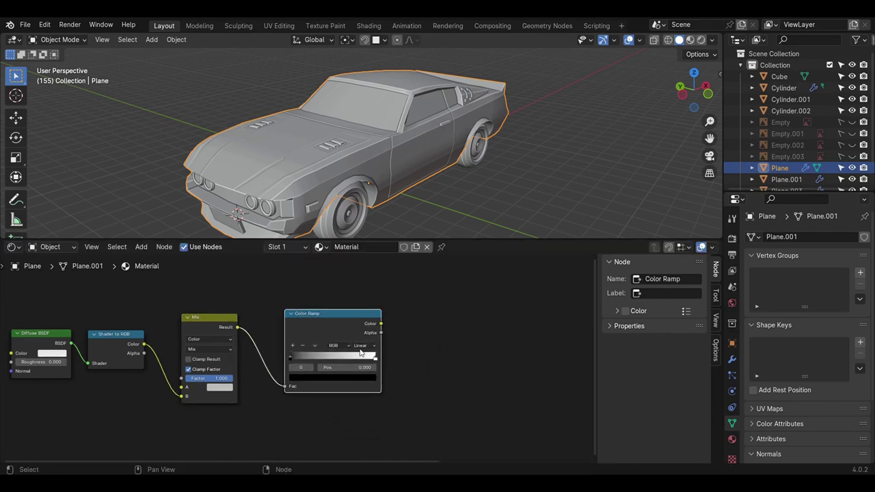
pyautogui.click(363, 346)
pyautogui.click(369, 402)
pyautogui.moveTo(379, 356); pyautogui.dragTo(300, 356)
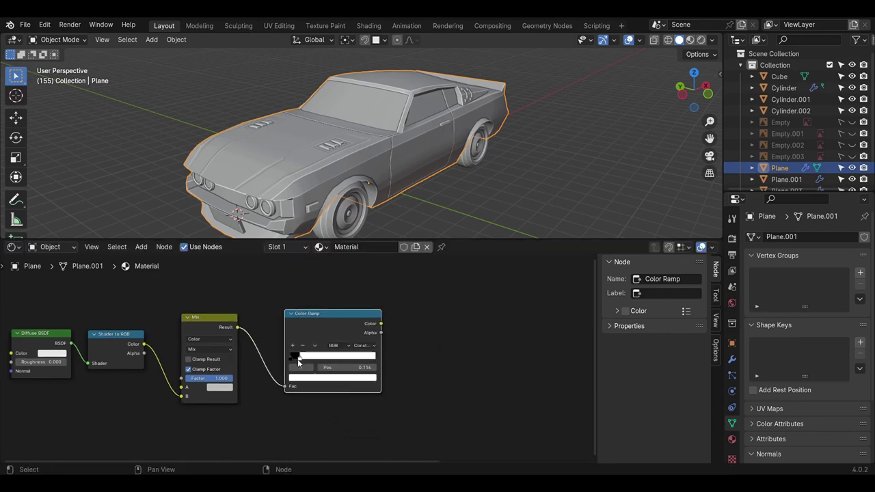
pyautogui.scroll(-2, 389, 369)
pyautogui.hotkey('shift', 'a')
pyautogui.click(341, 334)
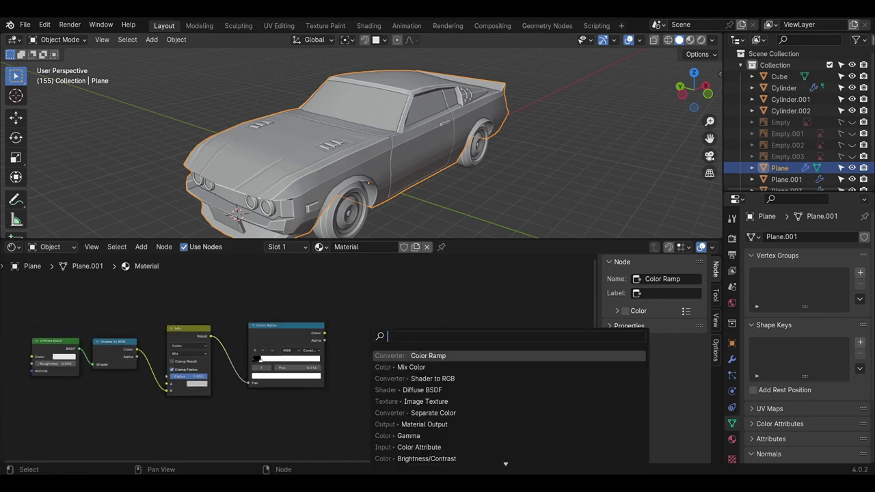
# - Add an Image Texture node above the node chain
pyautogui.click(411, 408)
pyautogui.click(408, 358)
pyautogui.scroll(-1, 408, 357)
pyautogui.moveTo(408, 358); pyautogui.dragTo(389, 396)
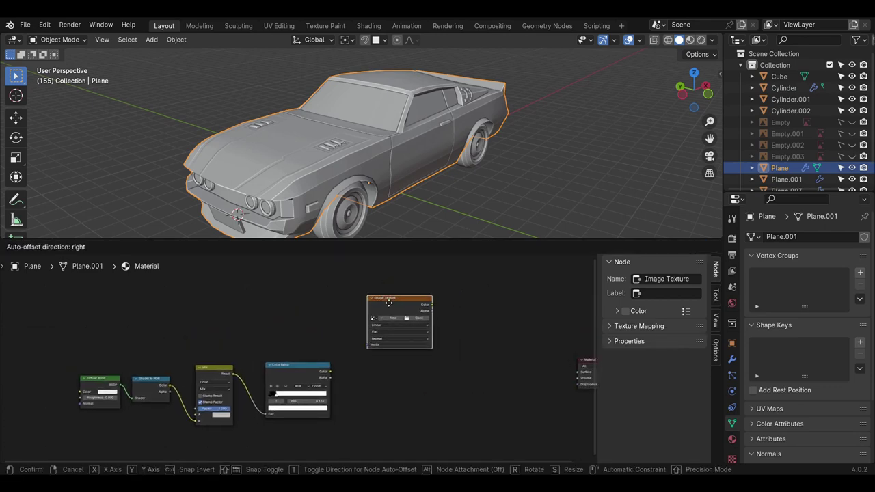
# - Add a Mix node and plug the Color Ramp color into it
pyautogui.hotkey('shift', 'a')
pyautogui.click(339, 332)
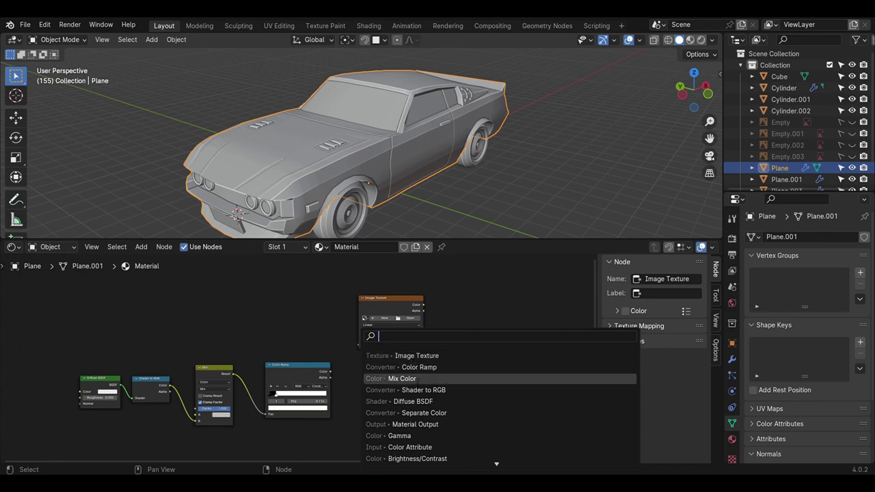
pyautogui.click(383, 381)
pyautogui.click(491, 386)
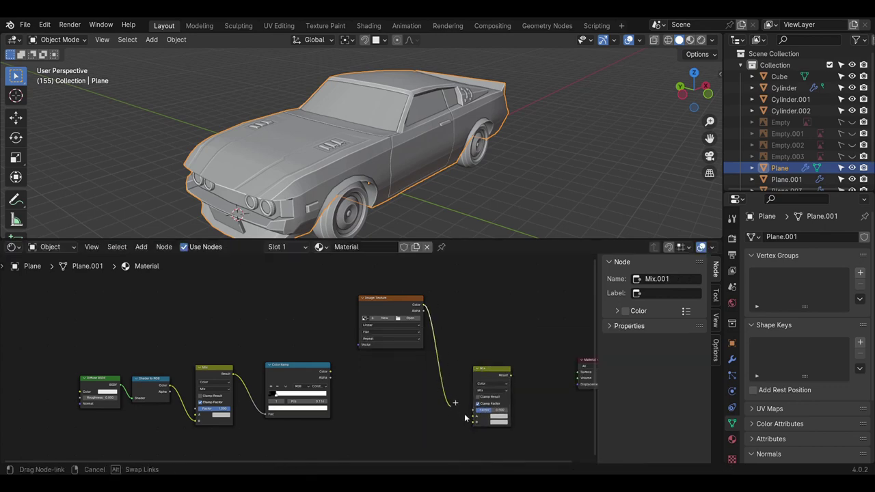
pyautogui.scroll(-1, 431, 418)
pyautogui.moveTo(326, 352); pyautogui.dragTo(402, 372)
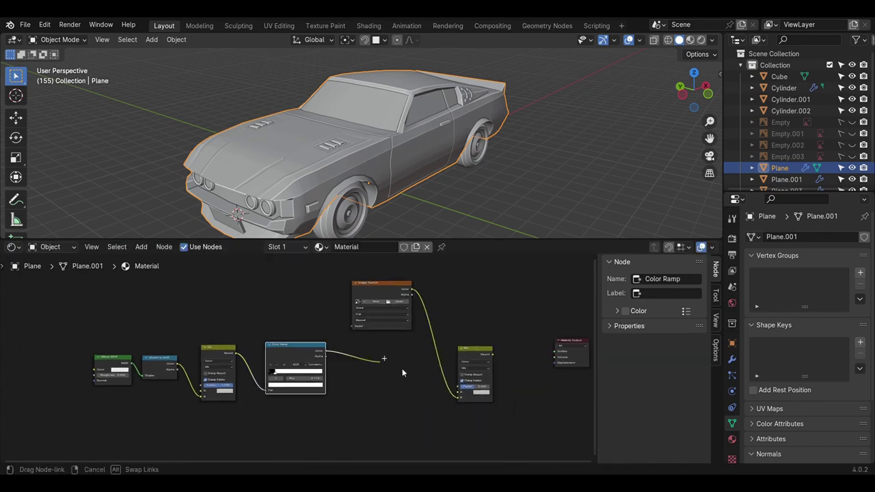
pyautogui.moveTo(460, 395); pyautogui.dragTo(457, 391)
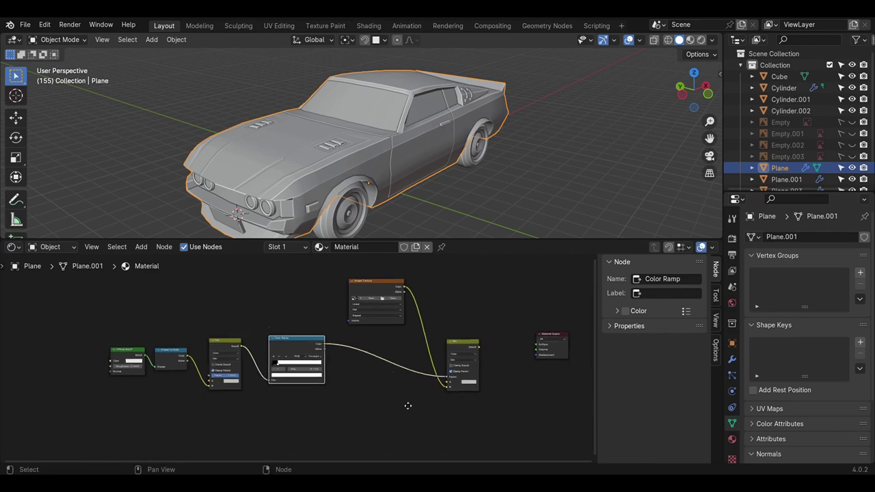
pyautogui.scroll(-1, 407, 405)
# - Add a second Image Texture below the chain, link its color into the Mix, and move the Material Output right
pyautogui.hotkey('shift', 'a')
pyautogui.click(328, 332)
pyautogui.click(383, 350)
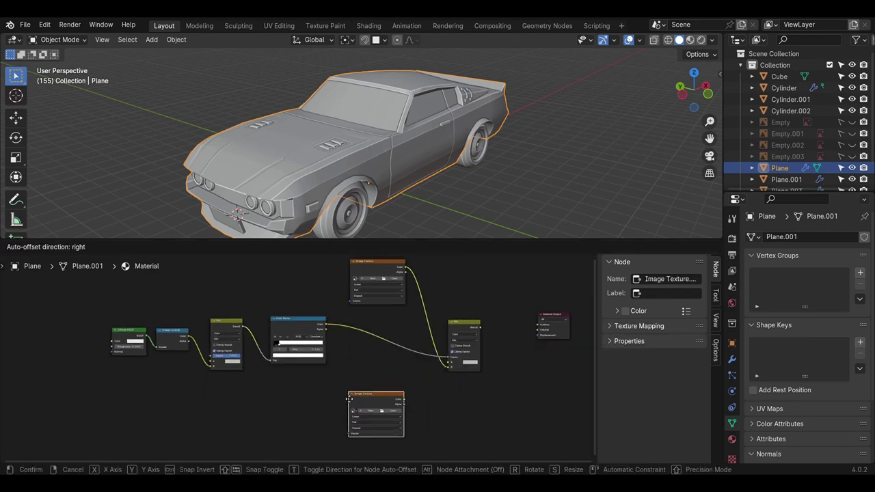
pyautogui.click(405, 409)
pyautogui.moveTo(405, 406); pyautogui.dragTo(440, 369)
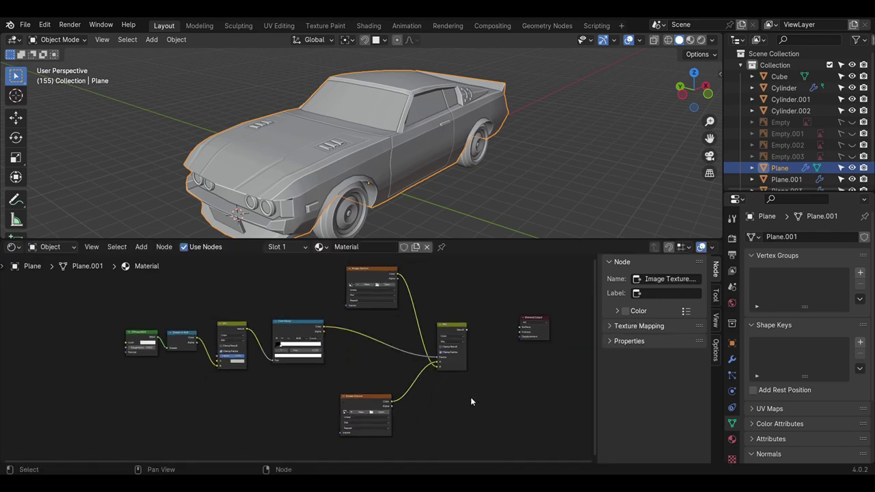
pyautogui.moveTo(470, 397); pyautogui.dragTo(401, 438, button='middle')
pyautogui.moveTo(315, 438); pyautogui.dragTo(376, 413)
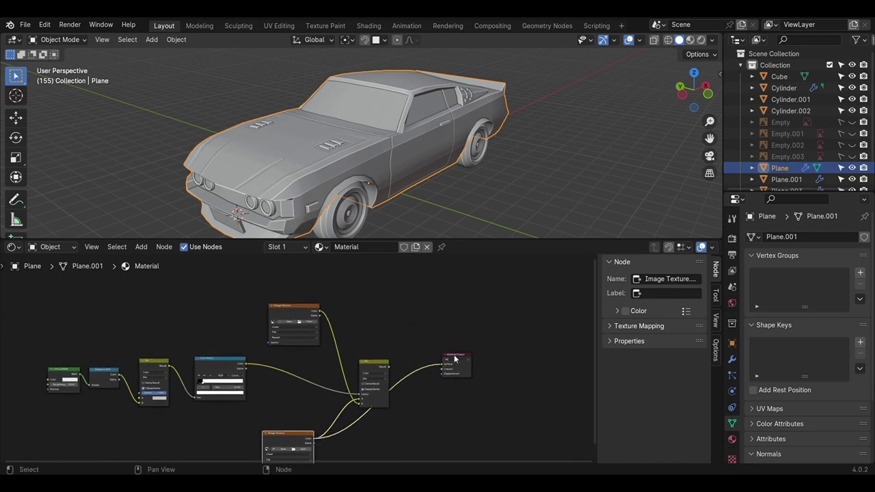
pyautogui.moveTo(455, 359)
pyautogui.mouseDown()
pyautogui.moveTo(493, 378)
pyautogui.moveTo(472, 410)
pyautogui.mouseUp()
# - Add a third Mix node before the output, fed by Mix.001 and the bottom texture
pyautogui.moveTo(489, 377); pyautogui.dragTo(526, 371)
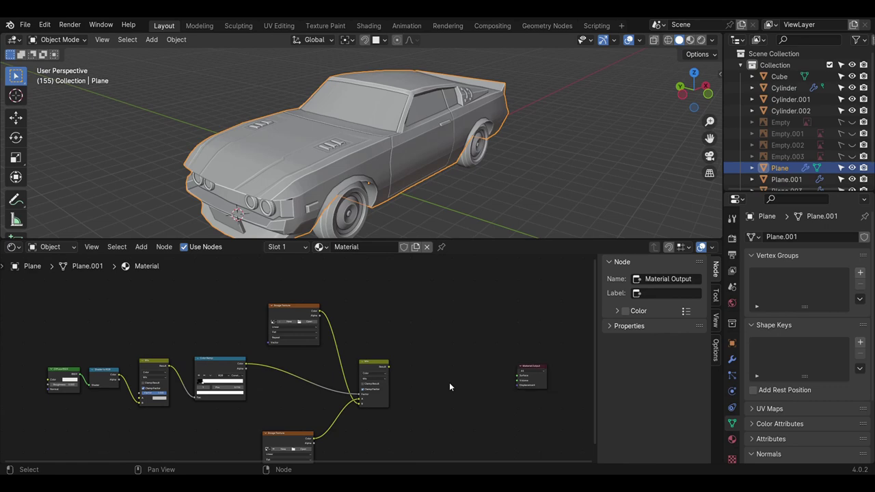
pyautogui.hotkey('shift', 'a')
pyautogui.click(430, 332)
pyautogui.click(457, 309)
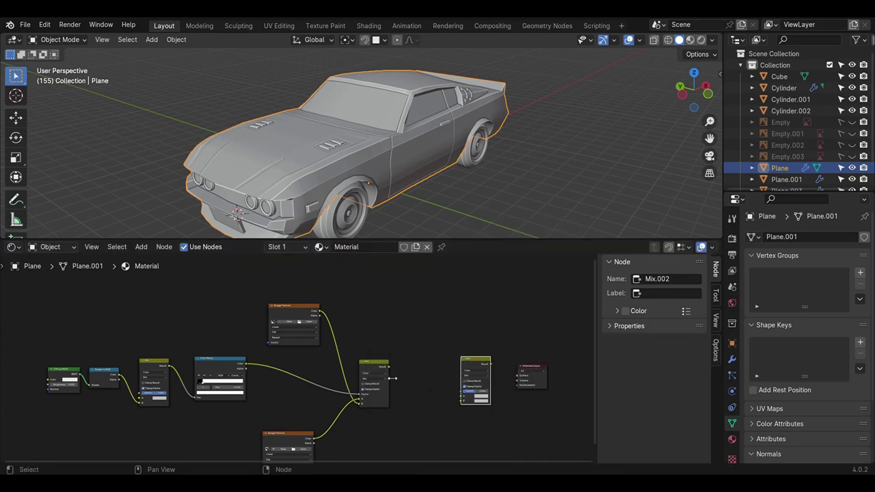
pyautogui.moveTo(388, 367); pyautogui.dragTo(412, 381)
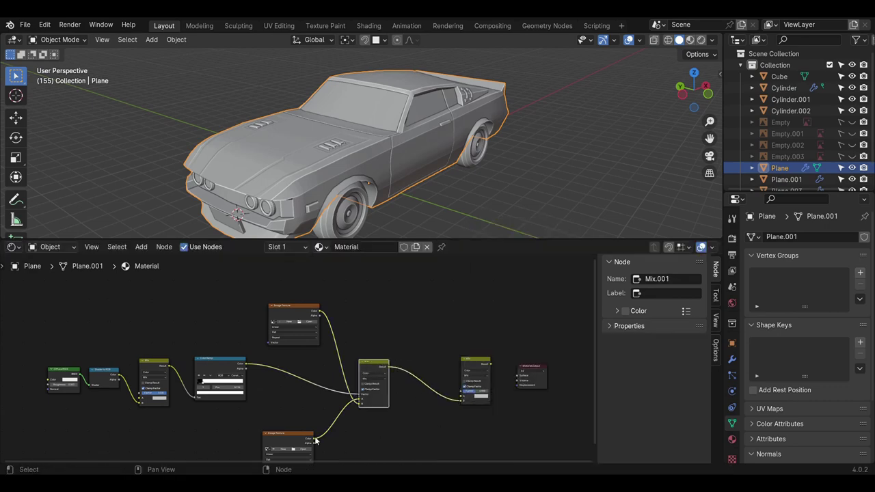
pyautogui.moveTo(315, 441)
pyautogui.mouseDown()
pyautogui.moveTo(453, 405)
pyautogui.moveTo(450, 415)
pyautogui.mouseUp()
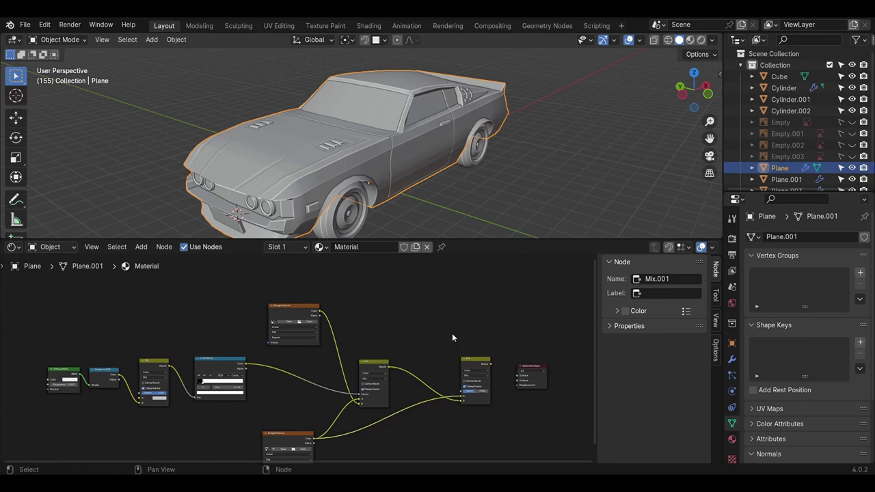
pyautogui.scroll(-3, 370, 330)
pyautogui.moveTo(294, 318); pyautogui.dragTo(301, 346)
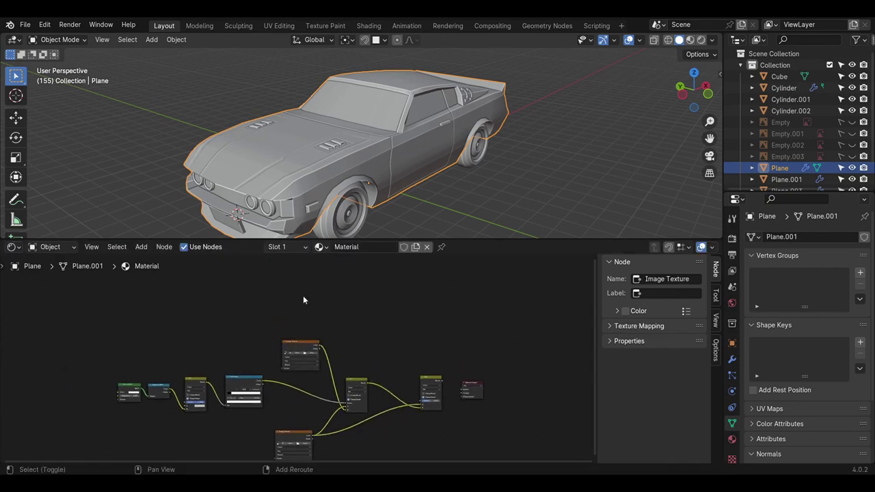
# - Add an Image Texture at upper left feeding a Separate Color node
pyautogui.hotkey('shift', 'a')
pyautogui.press('Return')
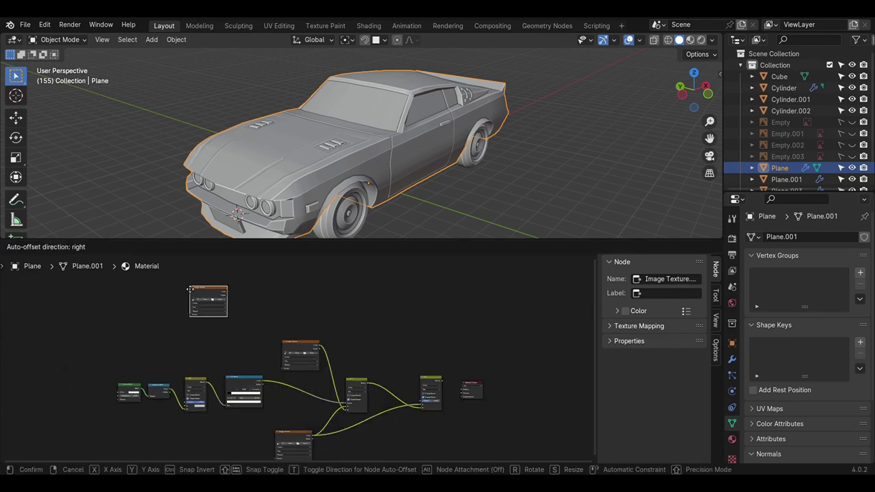
pyautogui.click(202, 294)
pyautogui.hotkey('shift', 'a')
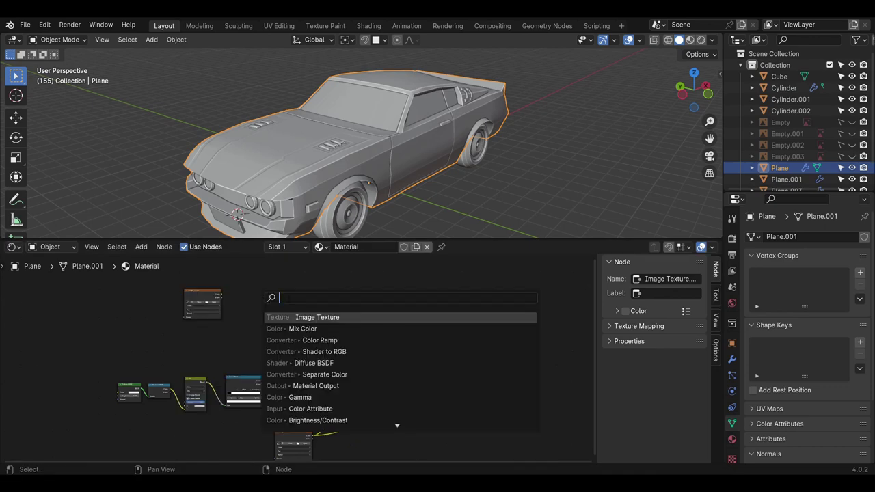
pyautogui.write('s')
pyautogui.press('Down')
pyautogui.press('Return')
pyautogui.scroll(2, 234, 346)
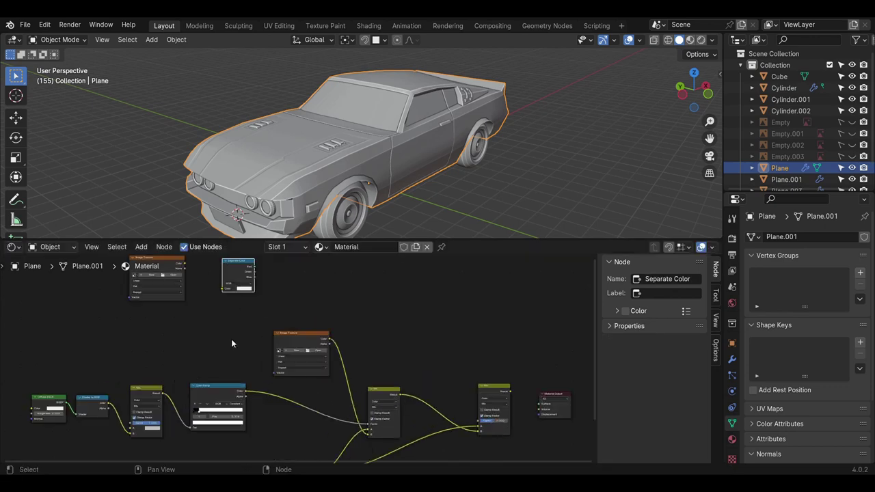
pyautogui.moveTo(236, 300); pyautogui.dragTo(273, 333)
pyautogui.moveTo(308, 305); pyautogui.dragTo(294, 305)
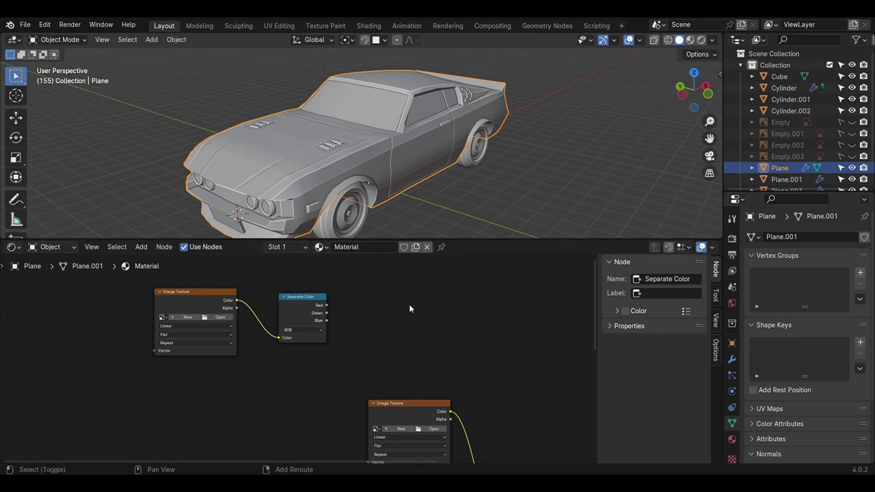
# - Add a Constant Color Ramp driven by the Separate Color Green channel
pyautogui.hotkey('shift', 'a')
pyautogui.press('Down')
pyautogui.press('Down')
pyautogui.press('Down')
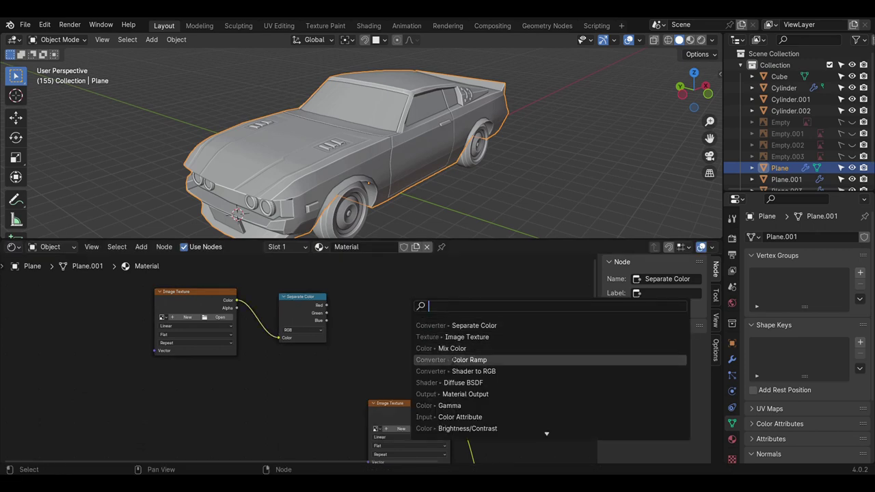
pyautogui.press('Return')
pyautogui.click(328, 318)
pyautogui.moveTo(327, 313); pyautogui.dragTo(363, 352)
pyautogui.scroll(1, 410, 328)
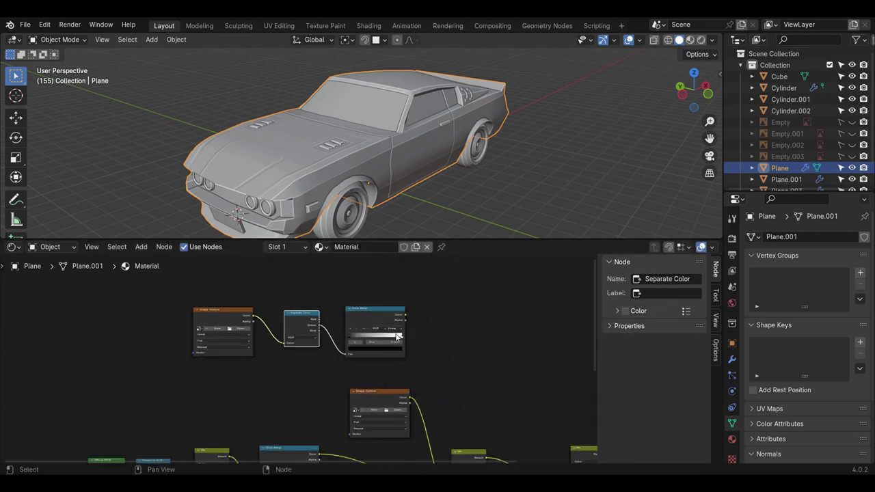
pyautogui.click(449, 311)
pyautogui.click(454, 364)
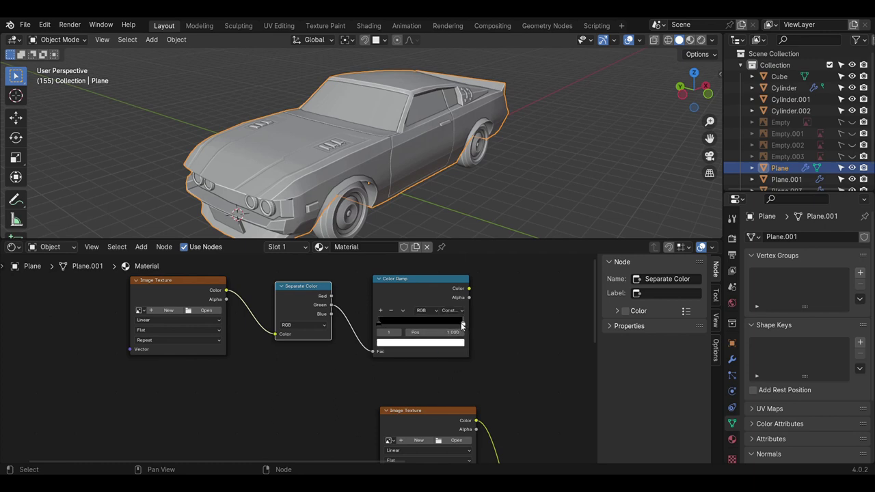
pyautogui.scroll(-2, 381, 329)
pyautogui.scroll(-1, 369, 321)
# - Connect the ramp to the last Mix node and the final Mix into Material Output
pyautogui.moveTo(367, 321)
pyautogui.mouseDown()
pyautogui.moveTo(429, 326)
pyautogui.moveTo(495, 415)
pyautogui.mouseUp()
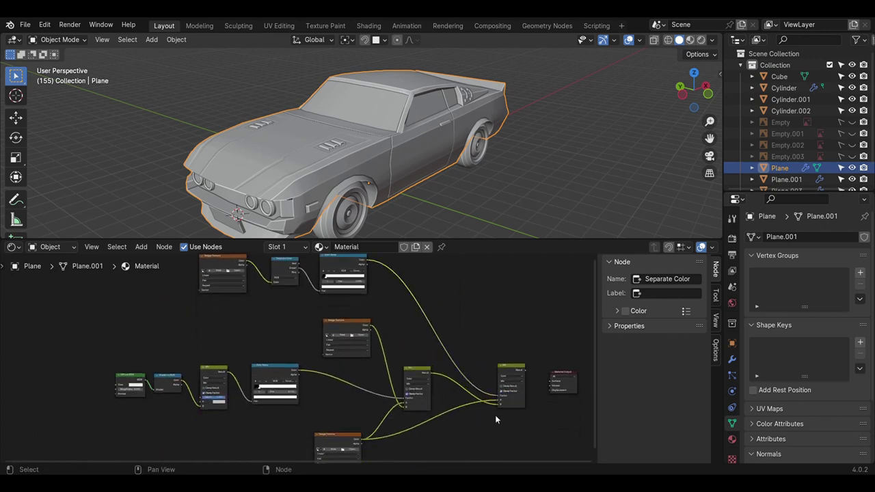
pyautogui.scroll(1, 491, 418)
pyautogui.moveTo(498, 373)
pyautogui.mouseDown()
pyautogui.moveTo(511, 392)
pyautogui.moveTo(526, 383)
pyautogui.mouseUp()
pyautogui.scroll(-2, 384, 332)
pyautogui.moveTo(384, 332)
pyautogui.mouseDown(button='middle')
pyautogui.moveTo(361, 311)
pyautogui.moveTo(411, 325)
pyautogui.mouseUp(button='middle')
pyautogui.scroll(1, 308, 373)
pyautogui.scroll(2, 305, 371)
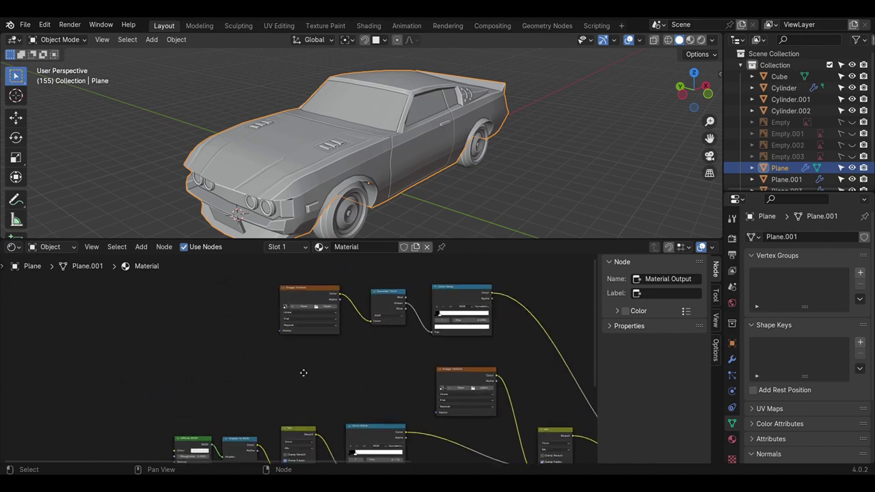
pyautogui.scroll(2, 313, 375)
pyautogui.scroll(2, 312, 372)
pyautogui.scroll(2, 314, 356)
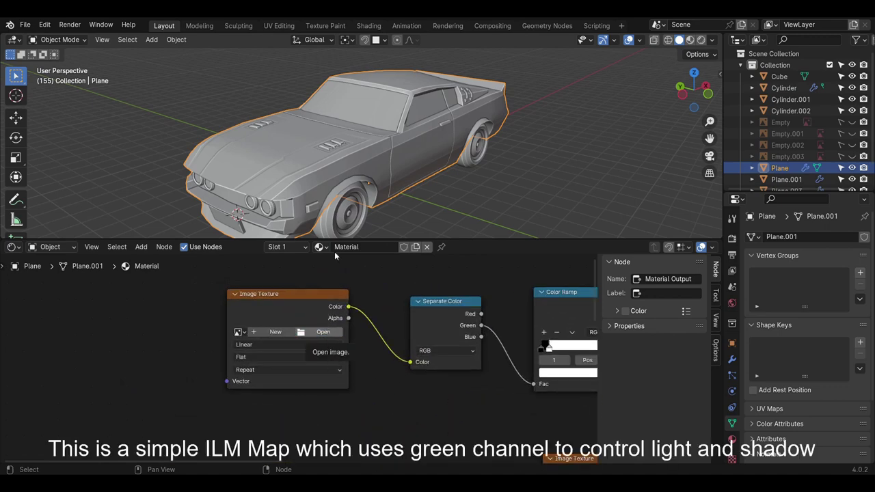
# - Create a new 2048×2048 image named 'Car Base Color' on the lower Image Texture
pyautogui.scroll(-3, 325, 383)
pyautogui.scroll(-2, 377, 389)
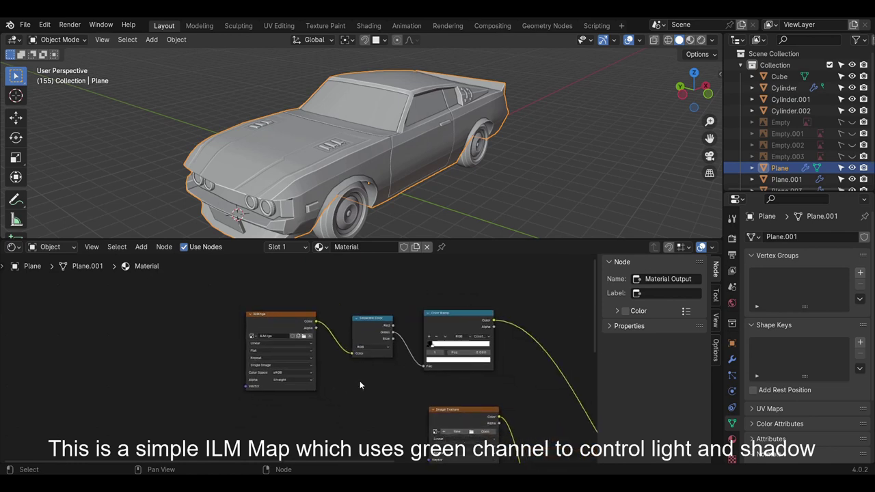
pyautogui.moveTo(360, 381); pyautogui.dragTo(345, 380, button='middle')
pyautogui.scroll(2, 346, 380)
pyautogui.click(405, 344)
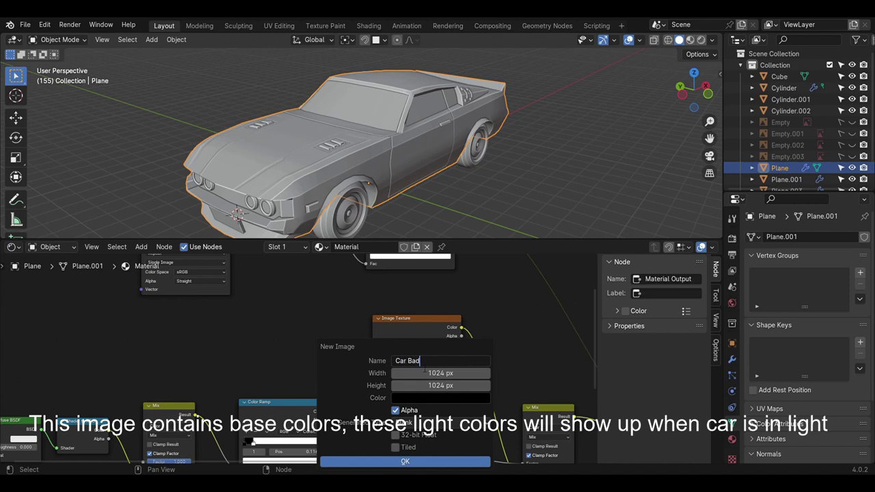
pyautogui.write('c')
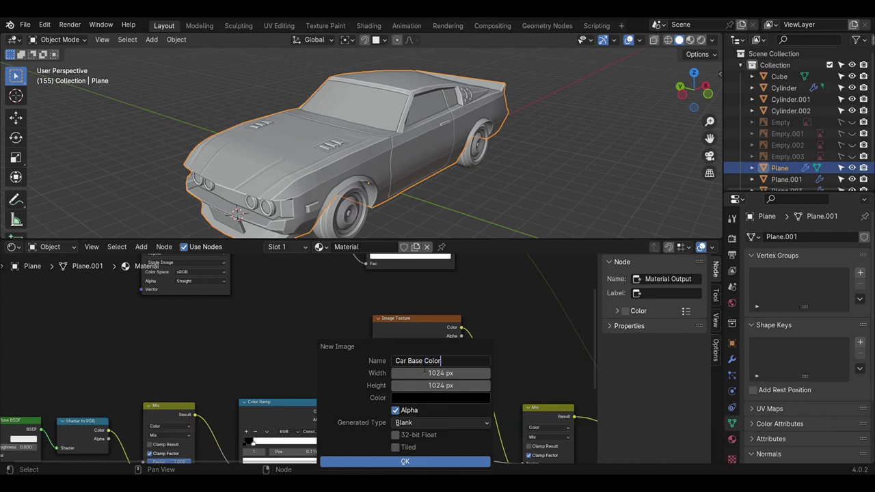
pyautogui.press('Tab')
pyautogui.write('204')
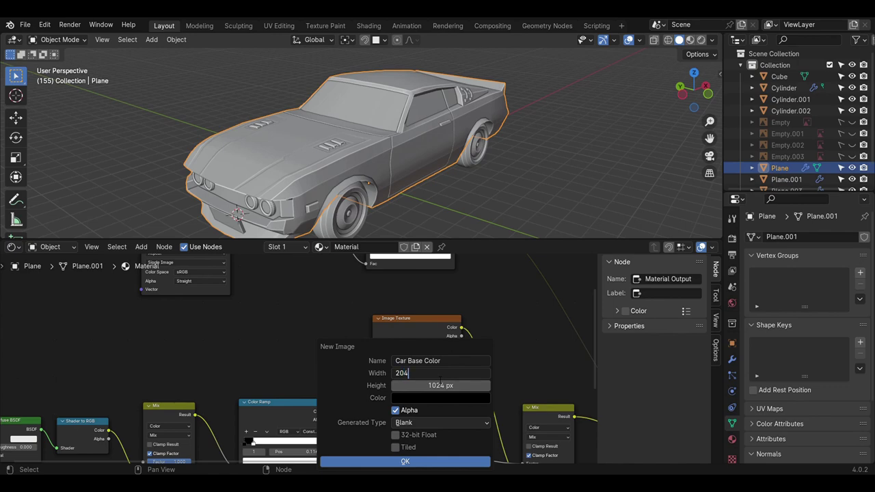
pyautogui.write('8')
pyautogui.press('Tab')
pyautogui.write('2048')
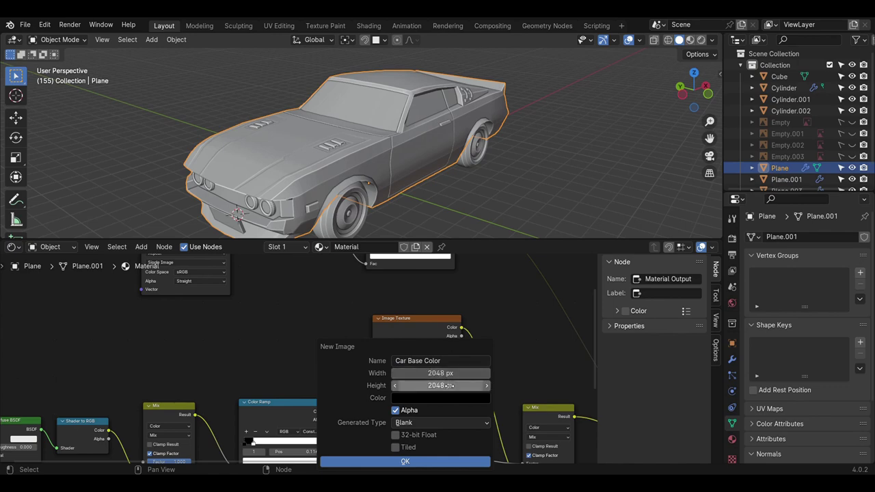
pyautogui.click(449, 386)
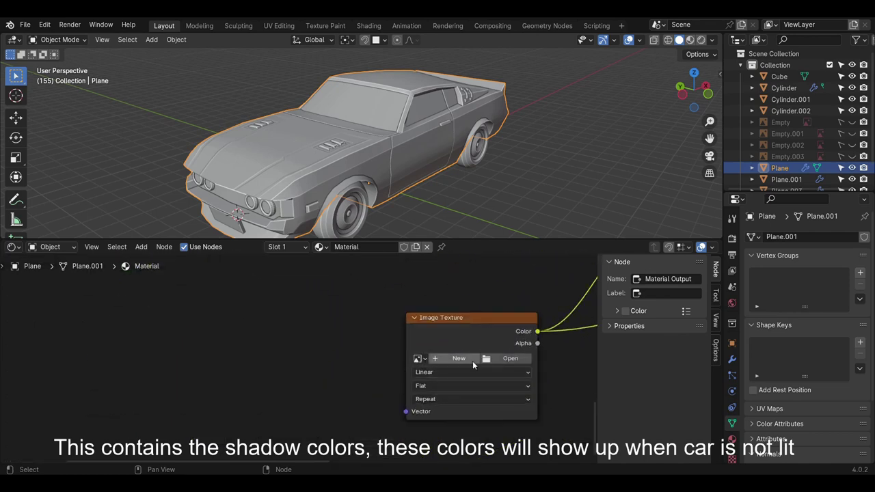
# - Create a new image named 'Car Shadow Color' on the last Image Texture
pyautogui.click(472, 362)
pyautogui.write('Car Shad')
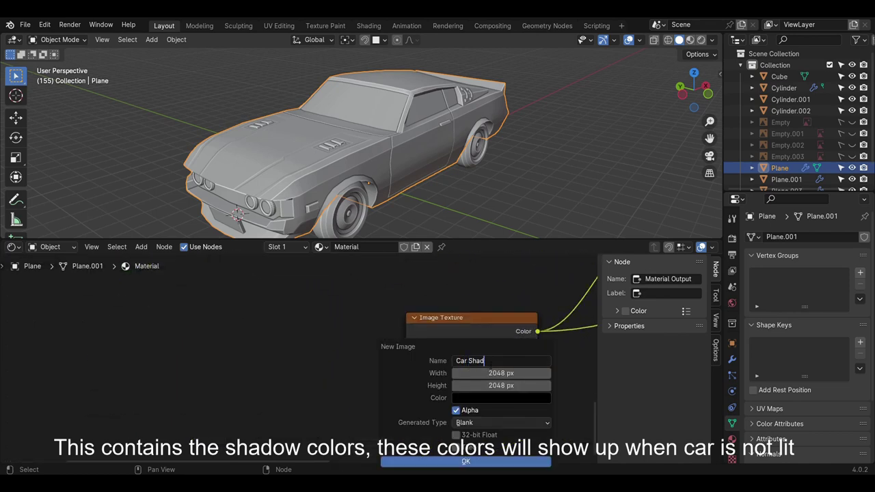
pyautogui.write('ow Color')
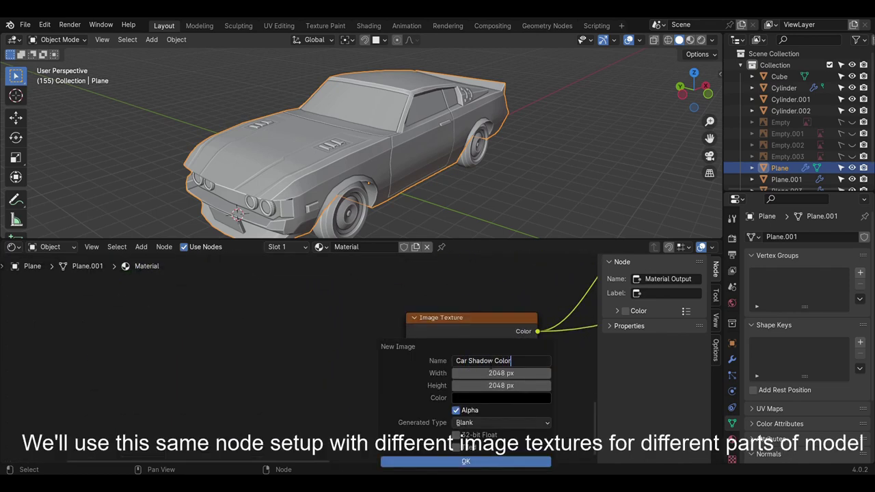
pyautogui.click(479, 461)
pyautogui.scroll(-3, 395, 286)
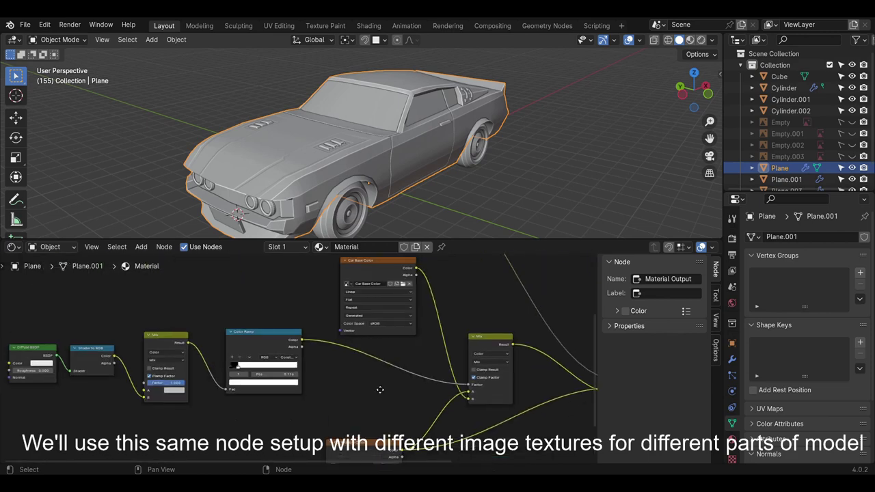
# - Select the car body, switch the viewport to Rendered shading and turn on the Sun light
pyautogui.scroll(-3, 416, 356)
pyautogui.scroll(-2, 416, 355)
pyautogui.scroll(-1, 448, 358)
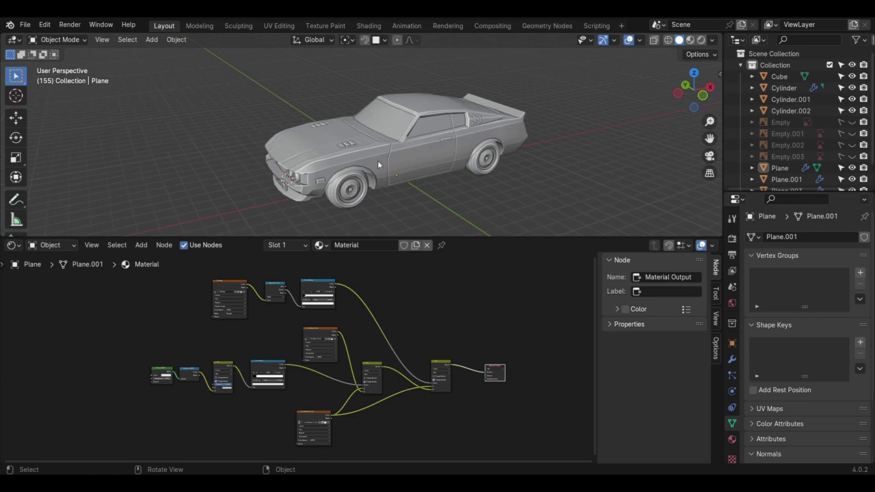
pyautogui.click(379, 161)
pyautogui.click(701, 39)
pyautogui.scroll(-2, 797, 128)
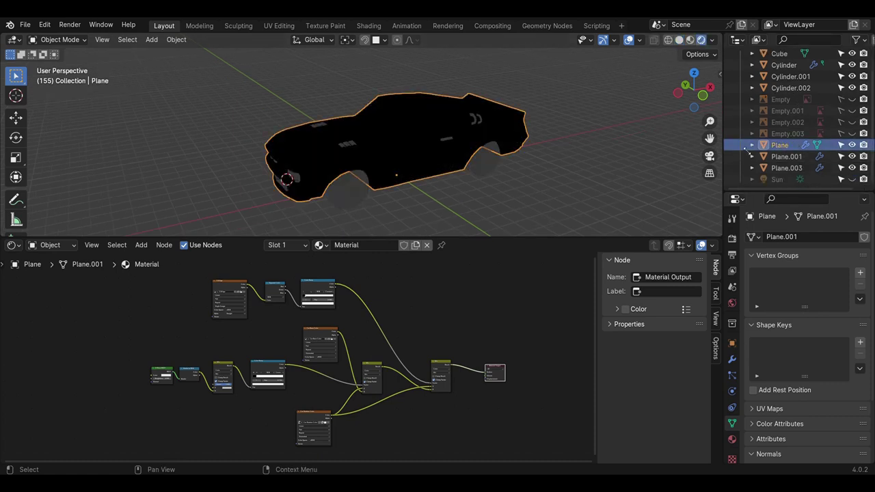
pyautogui.click(852, 179)
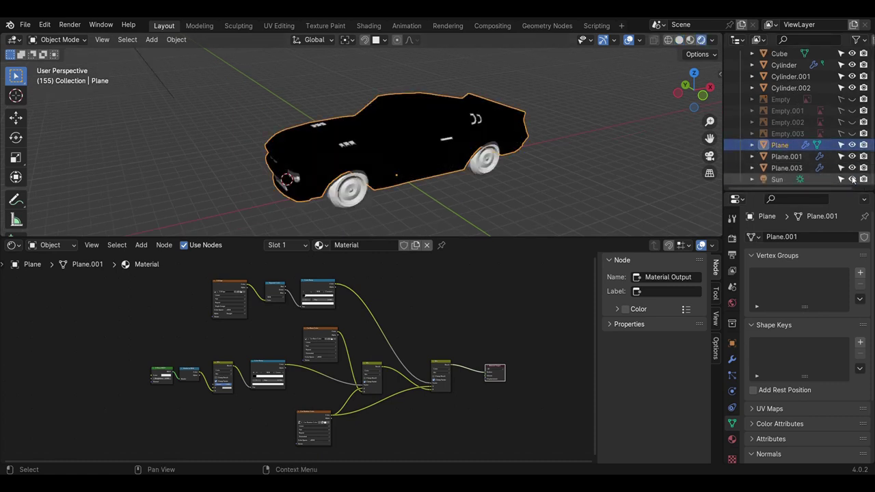
# - Show the World properties, briefly checking the Render tab, and orbit around the car
pyautogui.click(732, 303)
pyautogui.click(733, 238)
pyautogui.click(732, 305)
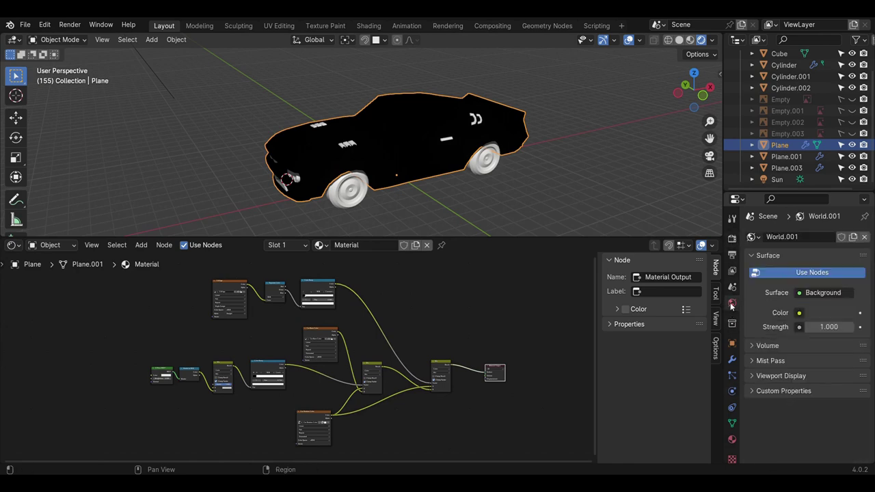
pyautogui.moveTo(479, 132)
pyautogui.mouseDown(button='middle')
pyautogui.moveTo(543, 111)
pyautogui.moveTo(489, 186)
pyautogui.mouseUp(button='middle')
pyautogui.scroll(2, 300, 374)
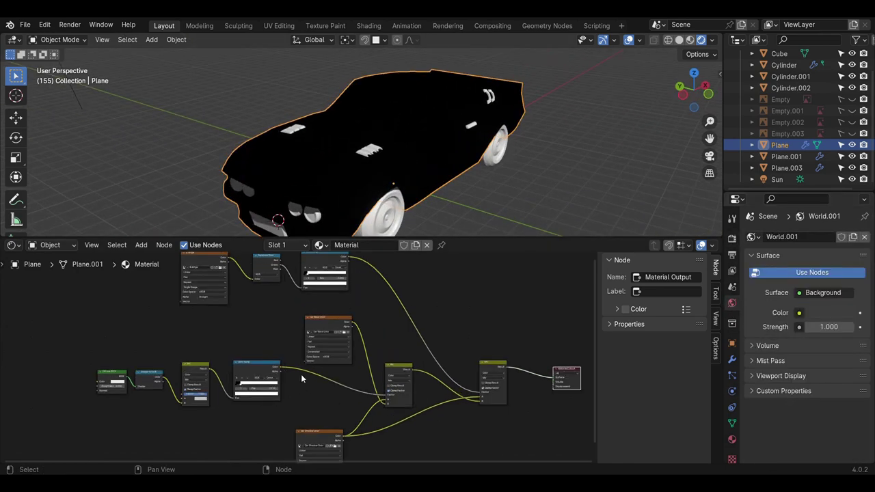
pyautogui.scroll(2, 301, 374)
pyautogui.click(60, 40)
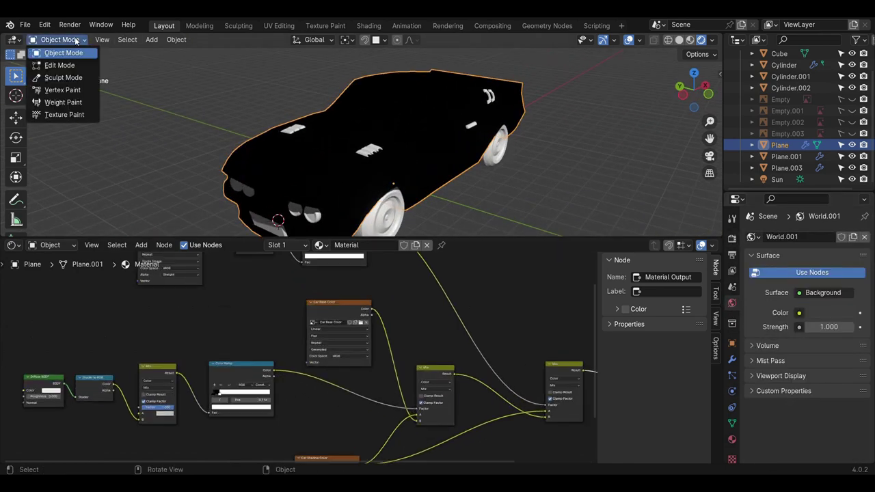
# - In Texture Paint, fill the Car Base Color texture white with the Fill tool
pyautogui.click(78, 115)
pyautogui.click(335, 96)
pyautogui.click(16, 153)
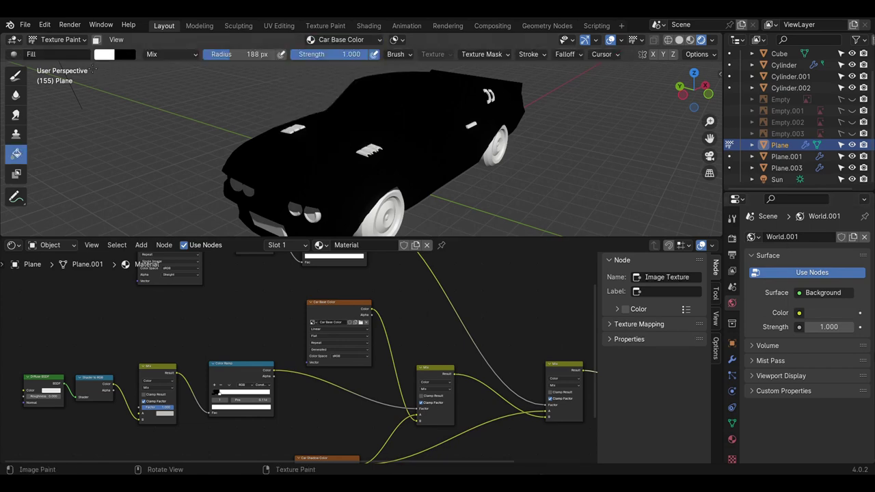
pyautogui.click(379, 146)
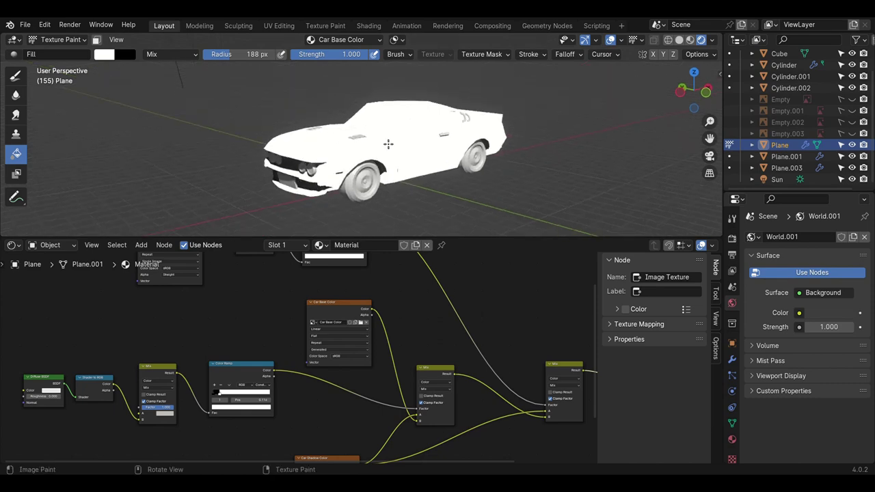
pyautogui.moveTo(380, 145); pyautogui.dragTo(426, 146, button='middle')
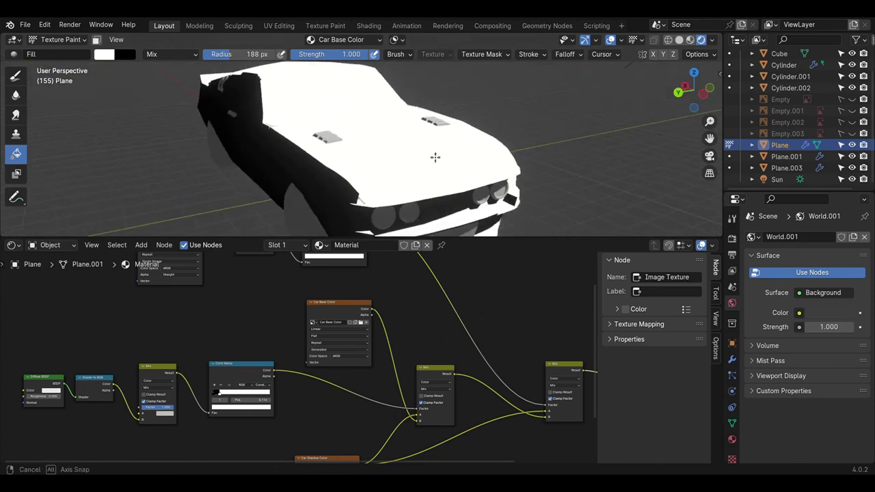
# - Switch the paint canvas to Car Shadow Color and try a cyan fill, undoing it
pyautogui.click(338, 40)
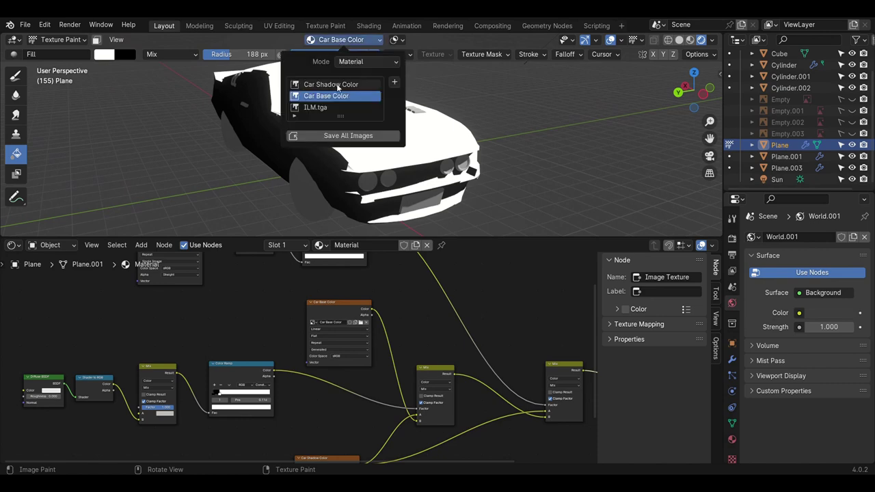
pyautogui.click(329, 83)
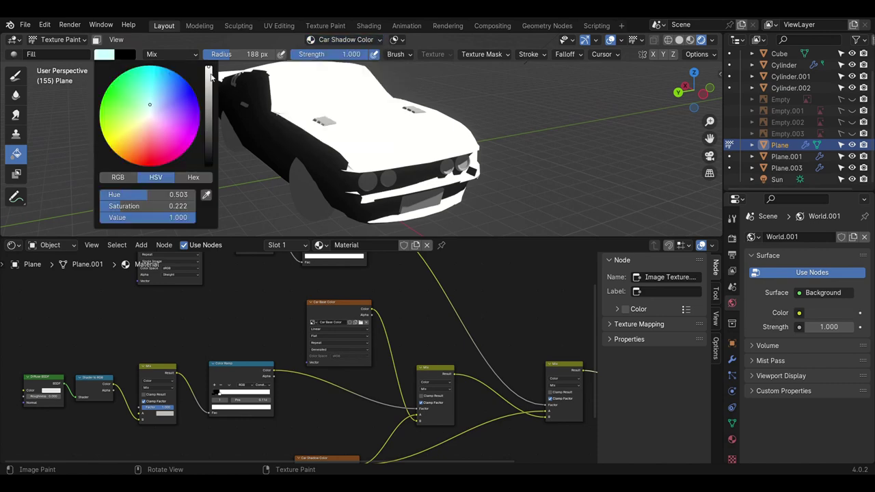
pyautogui.click(356, 137)
pyautogui.hotkey('ctrl', 'z')
pyautogui.moveTo(383, 157); pyautogui.dragTo(356, 150, button='middle')
# - Try darker and bluish fill colours on the shadow texture, undoing each attempt
pyautogui.click(104, 54)
pyautogui.moveTo(209, 69); pyautogui.dragTo(209, 108)
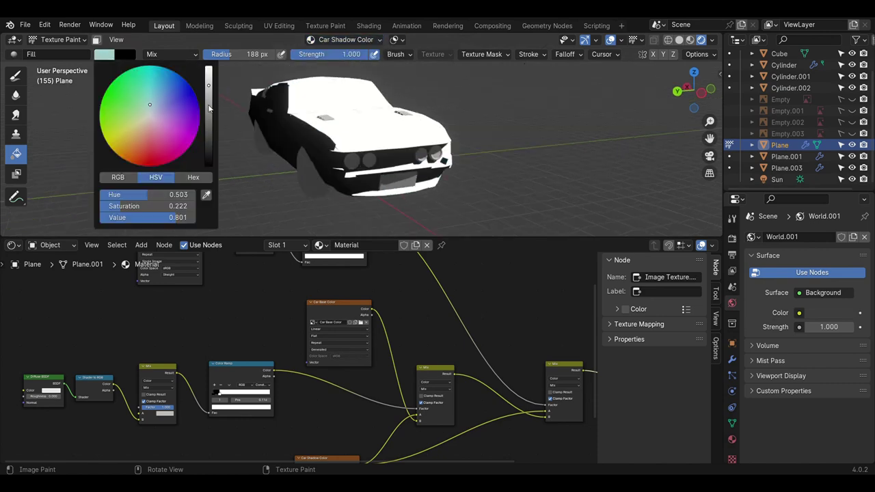
pyautogui.click(356, 137)
pyautogui.hotkey('ctrl', 'z')
pyautogui.click(104, 54)
pyautogui.click(157, 103)
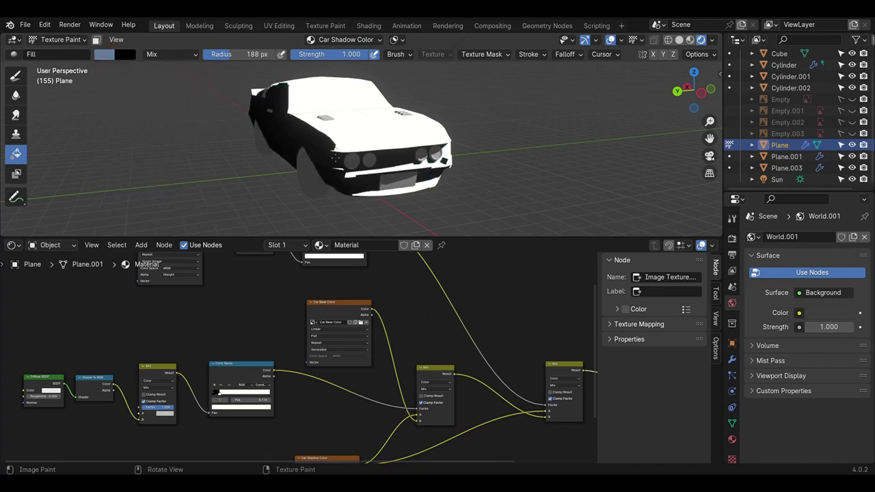
pyautogui.click(336, 158)
pyautogui.hotkey('ctrl', 'z')
# - Fill the Car Shadow Color texture light blue, then return to Object Mode
pyautogui.moveTo(335, 158); pyautogui.dragTo(274, 137, button='middle')
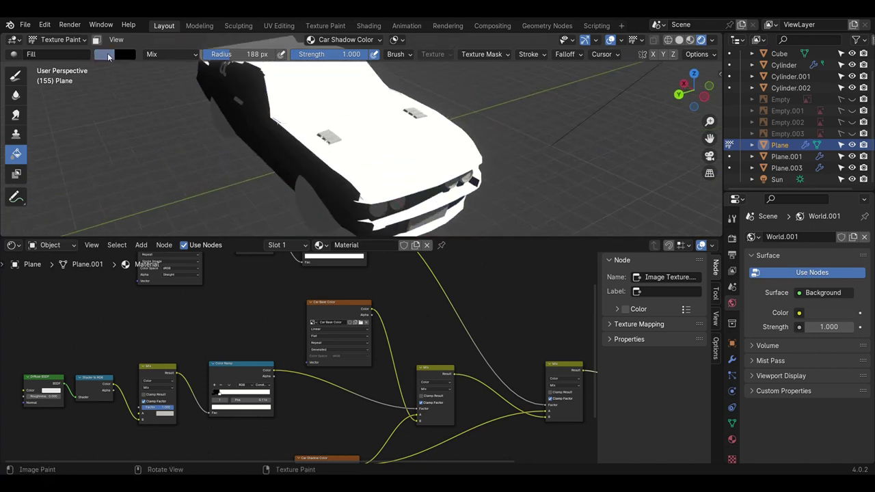
pyautogui.click(108, 56)
pyautogui.moveTo(158, 101); pyautogui.dragTo(154, 99)
pyautogui.moveTo(208, 85); pyautogui.dragTo(208, 100)
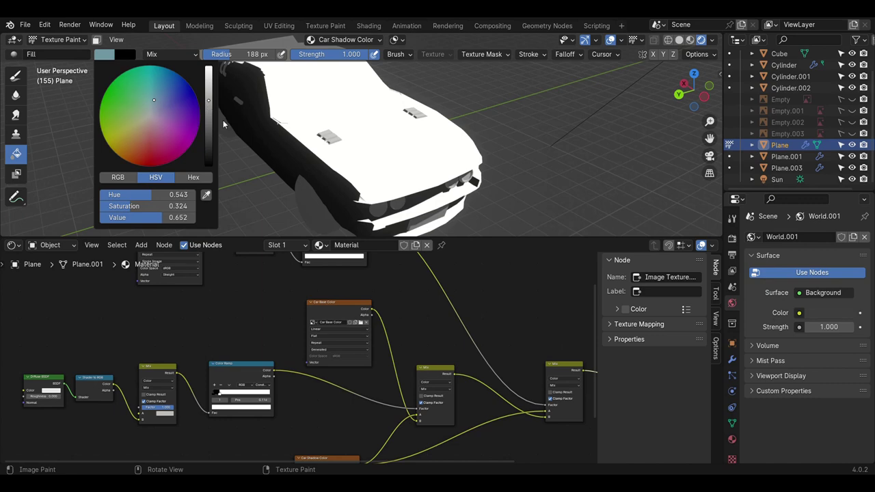
pyautogui.click(353, 173)
pyautogui.moveTo(353, 172); pyautogui.dragTo(390, 179, button='middle')
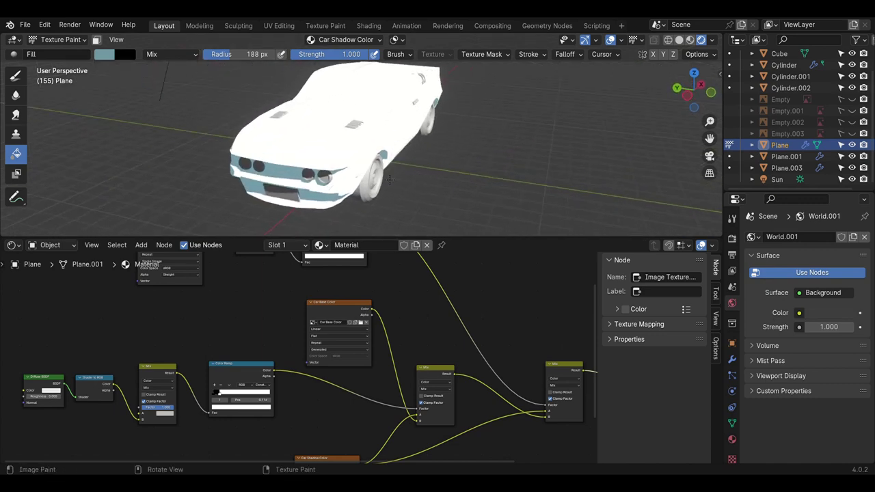
pyautogui.click(60, 39)
pyautogui.click(55, 49)
pyautogui.moveTo(505, 129); pyautogui.dragTo(467, 115, button='middle')
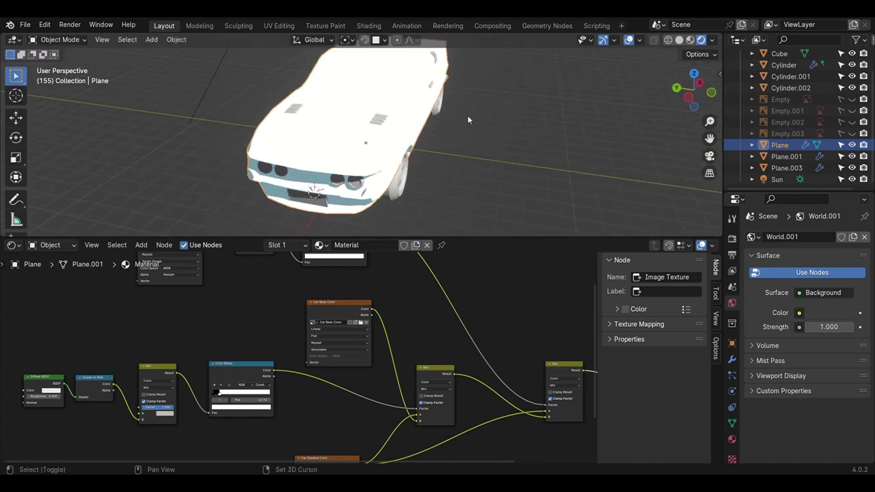
# - In Edit Mode, box-select the central bonnet faces of the car
pyautogui.click(58, 41)
pyautogui.click(55, 61)
pyautogui.moveTo(335, 157); pyautogui.dragTo(377, 134, button='middle')
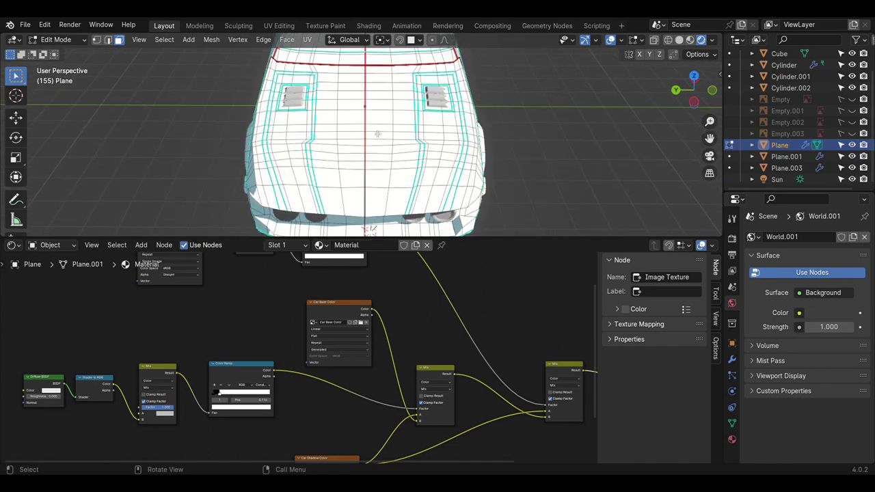
pyautogui.moveTo(404, 194); pyautogui.dragTo(404, 199)
pyautogui.keyDown('shift'); pyautogui.moveTo(413, 111); pyautogui.dragTo(385, 72); pyautogui.keyUp('shift')
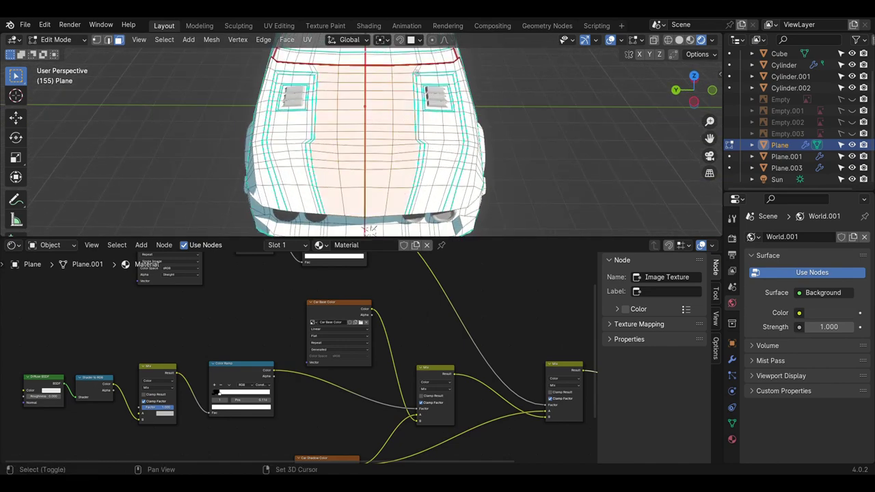
pyautogui.scroll(3, 417, 71)
pyautogui.moveTo(416, 71); pyautogui.dragTo(384, 104, button='middle')
pyautogui.scroll(-3, 397, 96)
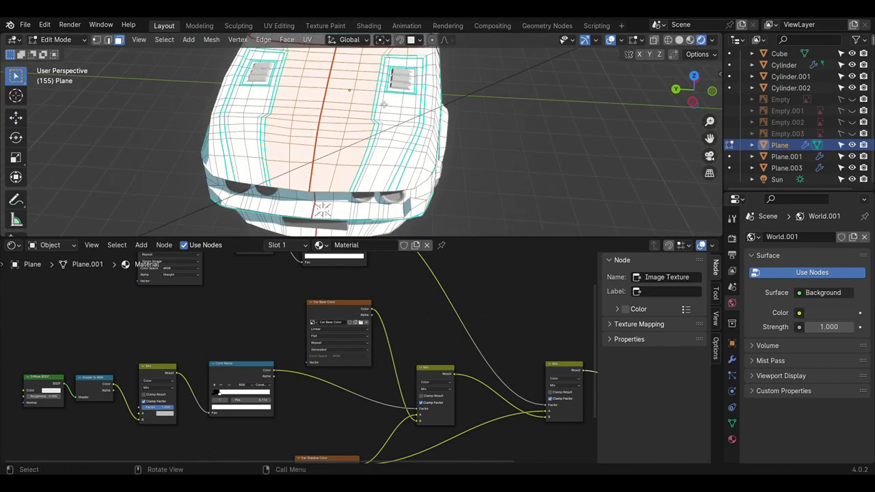
# - Fill the selected bonnet faces blue in Texture Paint with face-selection masking on
pyautogui.click(61, 39)
pyautogui.click(60, 113)
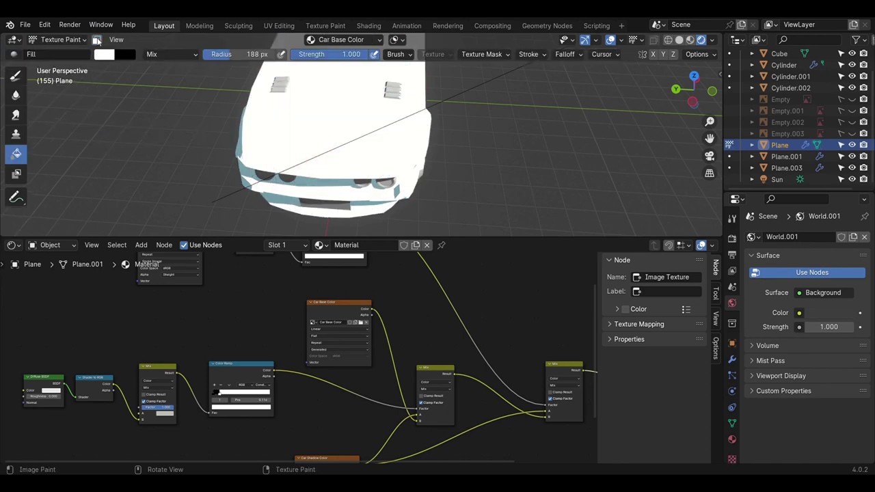
pyautogui.click(97, 41)
pyautogui.click(104, 54)
pyautogui.click(174, 91)
pyautogui.click(328, 137)
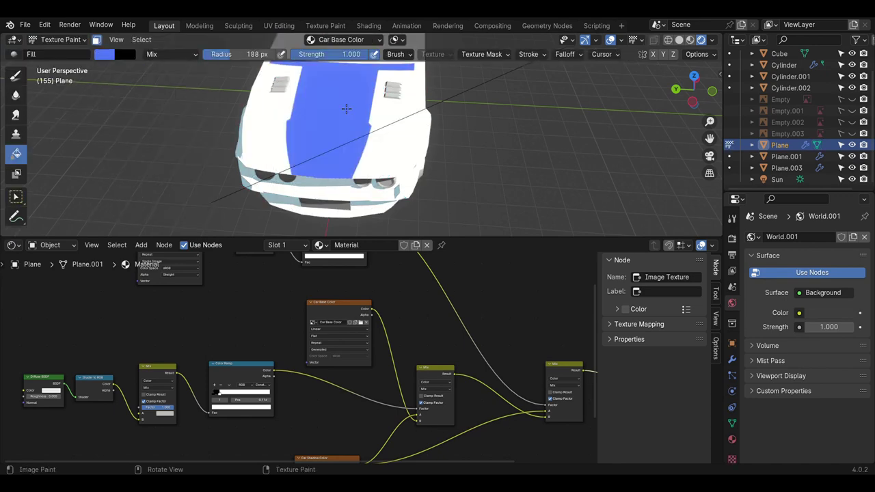
pyautogui.moveTo(328, 136)
pyautogui.mouseDown(button='middle')
pyautogui.moveTo(301, 157)
pyautogui.moveTo(308, 168)
pyautogui.mouseUp(button='middle')
# - Leave Texture Paint and return to Edit Mode on the car mesh
pyautogui.hotkey('ctrl', 'Tab')
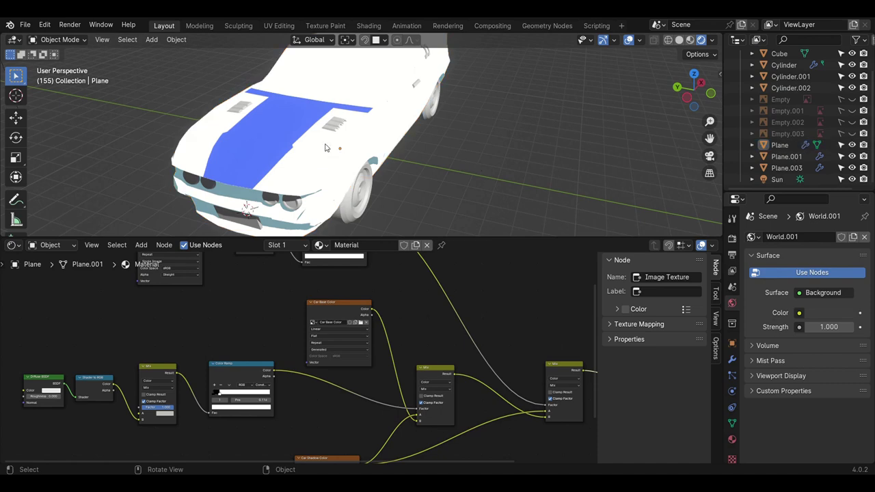
pyautogui.click(56, 39)
pyautogui.click(59, 65)
pyautogui.click(58, 39)
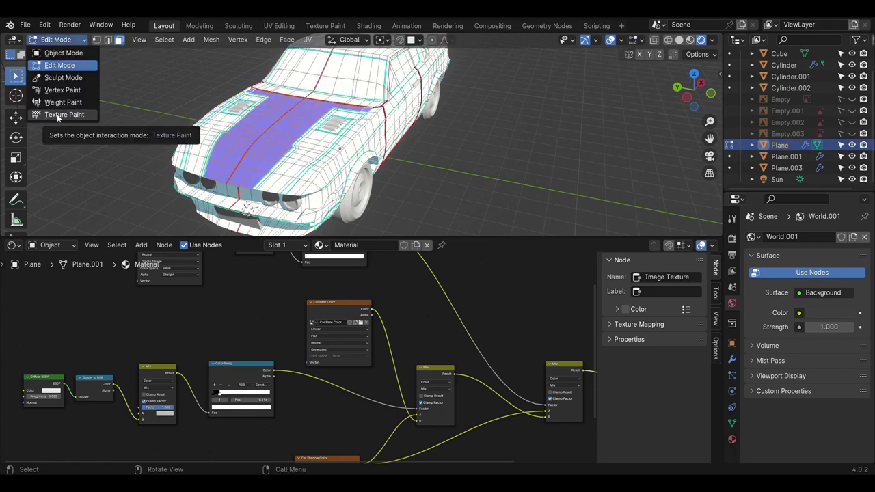
# - Leave Edit Mode, select the car body from the front and re-enter Edit Mode
pyautogui.press('Tab')
pyautogui.scroll(-4, 342, 123)
pyautogui.moveTo(322, 130)
pyautogui.mouseDown(button='middle')
pyautogui.moveTo(343, 124)
pyautogui.moveTo(328, 116)
pyautogui.mouseUp(button='middle')
pyautogui.scroll(3, 328, 117)
pyautogui.moveTo(268, 136); pyautogui.dragTo(297, 160, button='middle')
pyautogui.scroll(2, 287, 143)
pyautogui.click(273, 157)
pyautogui.click(58, 39)
pyautogui.click(58, 68)
# - Inspect the car's front from a low angle, toggling local view on the car mesh
pyautogui.scroll(3, 291, 163)
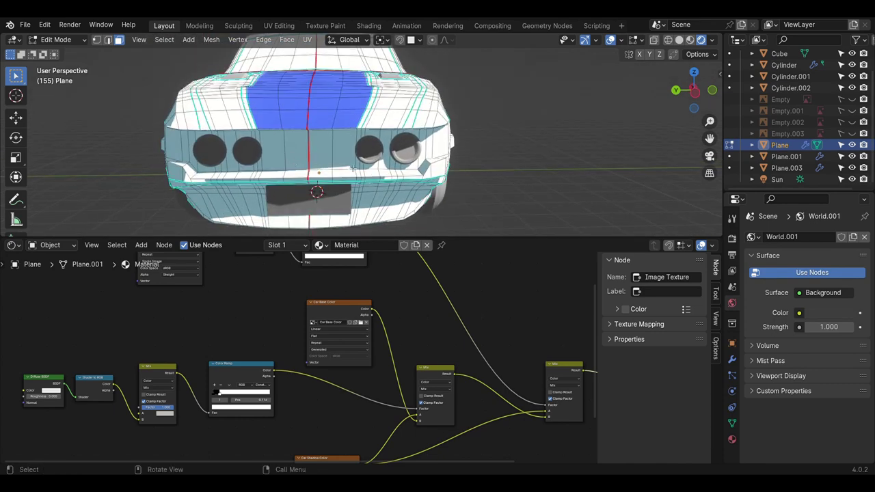
pyautogui.moveTo(418, 183)
pyautogui.mouseDown(button='middle')
pyautogui.moveTo(372, 164)
pyautogui.moveTo(261, 162)
pyautogui.mouseUp(button='middle')
pyautogui.scroll(-3, 410, 186)
pyautogui.scroll(2, 261, 162)
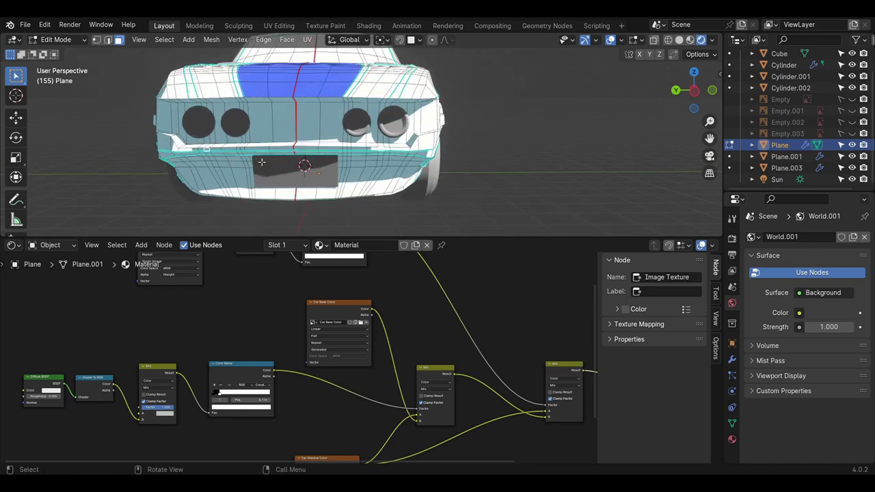
pyautogui.moveTo(314, 102); pyautogui.dragTo(320, 133, button='middle')
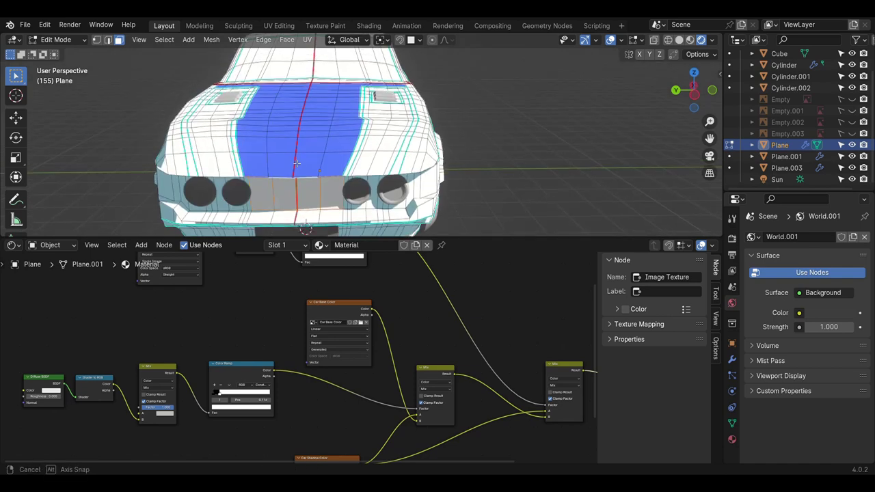
pyautogui.scroll(2, 319, 133)
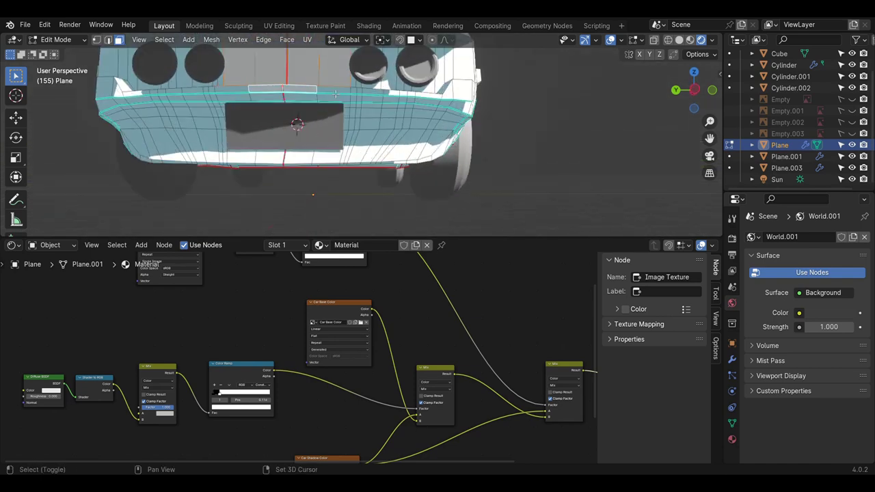
pyautogui.press('KP_Divide')
pyautogui.scroll(3, 374, 162)
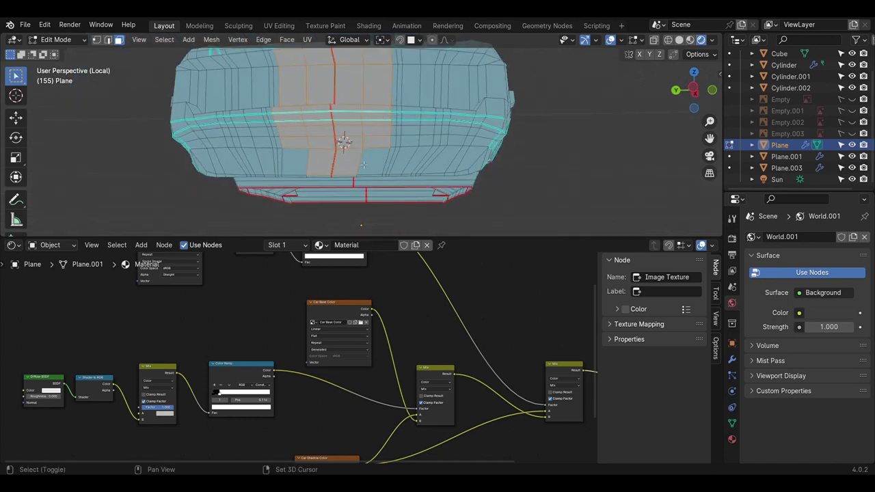
pyautogui.moveTo(363, 165); pyautogui.dragTo(345, 183, button='middle')
pyautogui.press('KP_Divide')
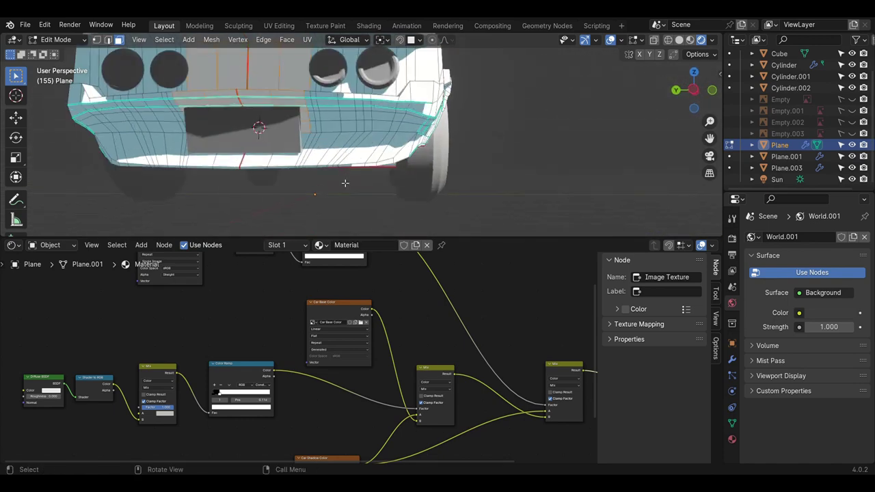
# - Fill the masked stripe faces blue in Texture Paint with face-selection masking
pyautogui.click(56, 39)
pyautogui.click(55, 110)
pyautogui.click(104, 54)
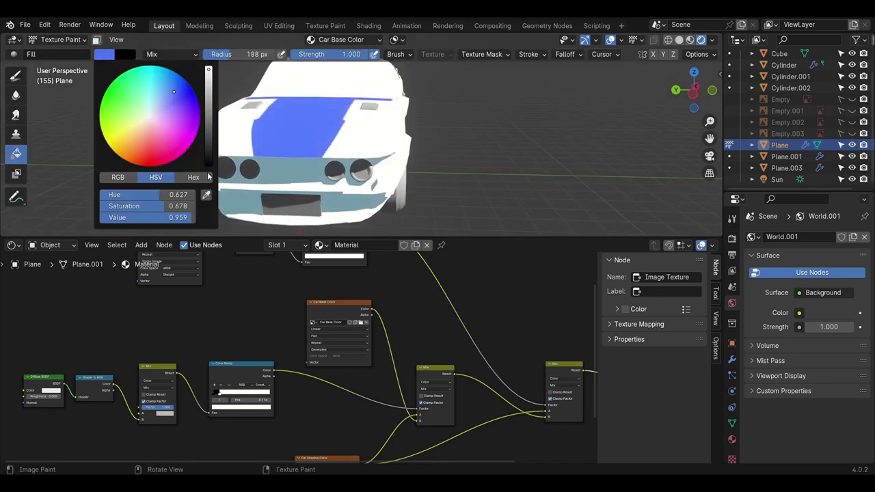
pyautogui.click(96, 39)
pyautogui.moveTo(294, 178); pyautogui.dragTo(260, 164, button='middle')
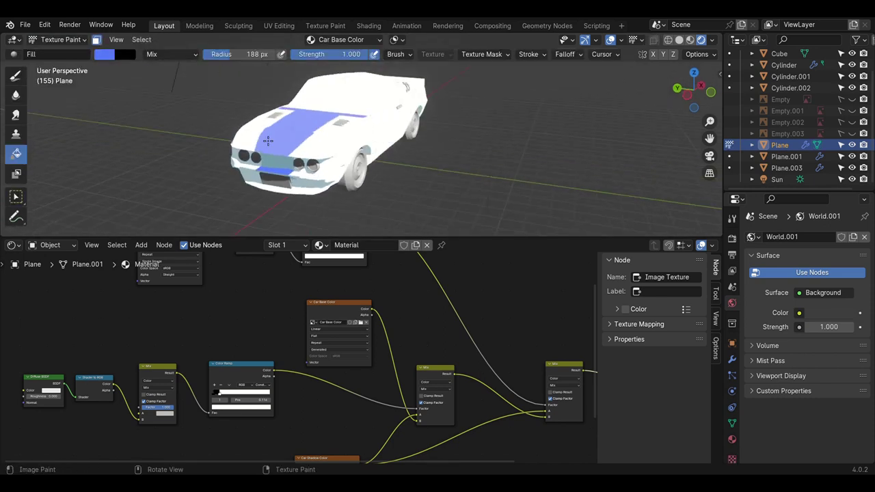
pyautogui.click(97, 40)
# - In Edit Mode, select a strip of hood faces and the front hood faces
pyautogui.press('Tab')
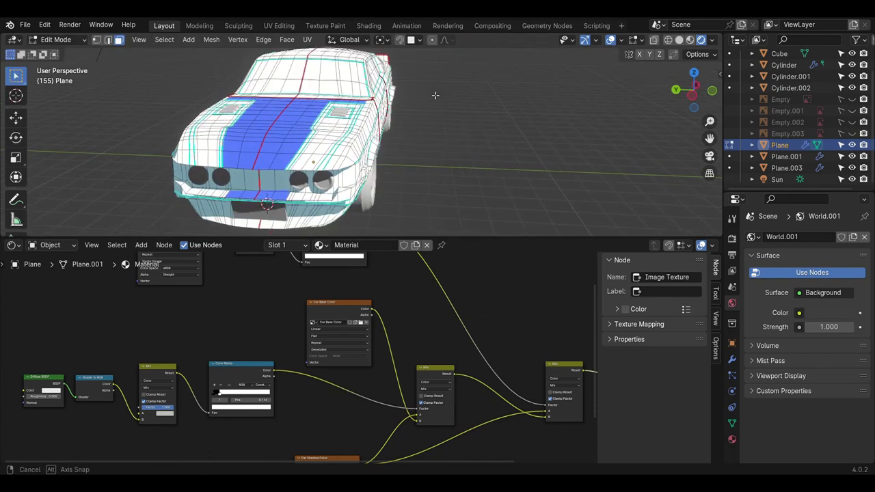
pyautogui.scroll(3, 311, 151)
pyautogui.keyDown('ctrl'); pyautogui.click(379, 103); pyautogui.keyUp('ctrl')
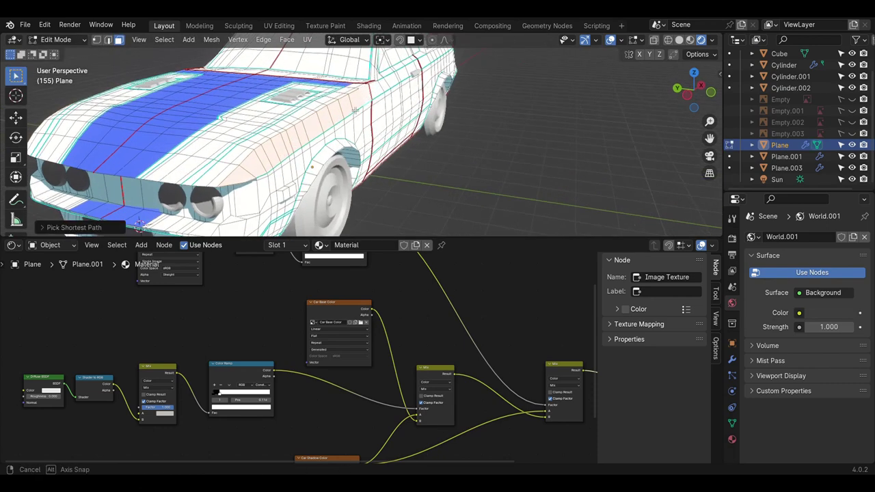
pyautogui.moveTo(379, 103); pyautogui.dragTo(205, 118, button='middle')
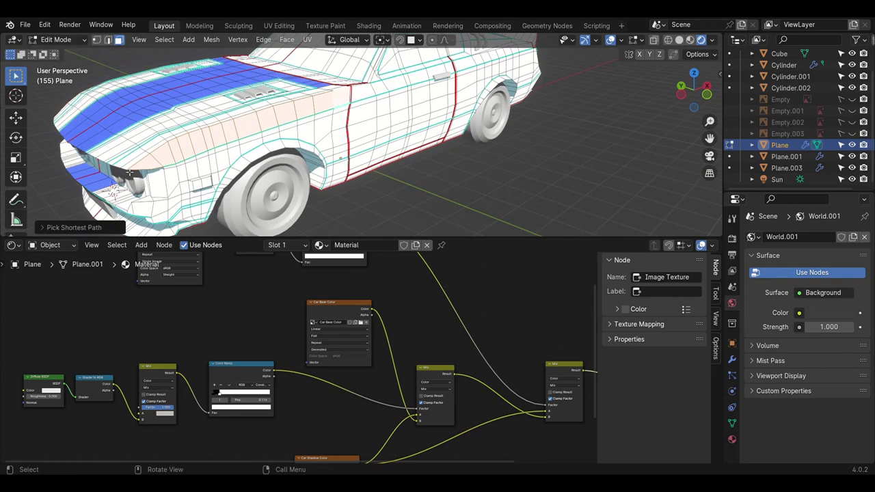
pyautogui.moveTo(118, 152); pyautogui.dragTo(293, 118, button='middle')
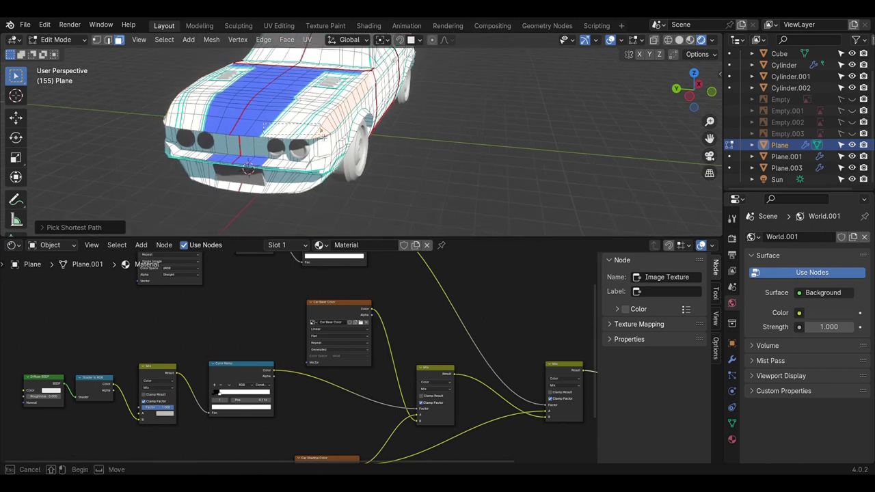
pyautogui.moveTo(322, 137); pyautogui.dragTo(277, 129)
pyautogui.moveTo(277, 129); pyautogui.dragTo(277, 128, button='middle')
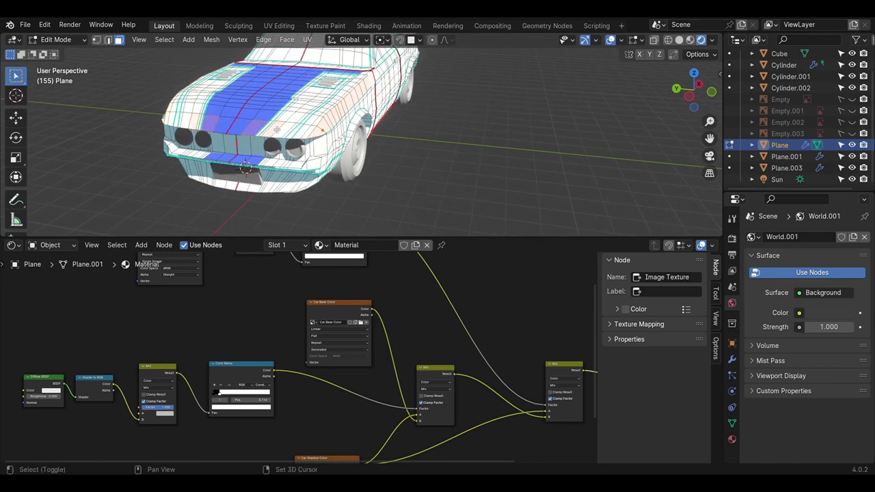
# - Paint the selected front faces stripe blue using face-masked Texture Paint
pyautogui.click(56, 39)
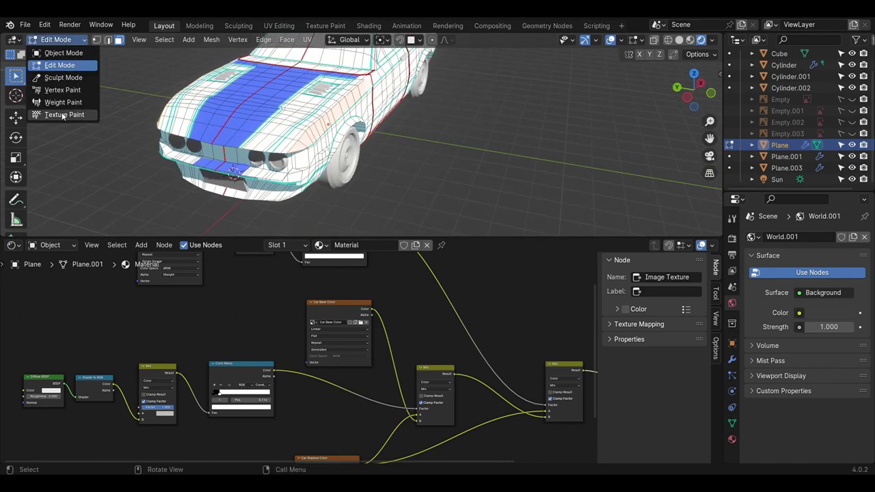
pyautogui.click(62, 116)
pyautogui.click(104, 54)
pyautogui.click(208, 195)
pyautogui.click(226, 102)
pyautogui.click(96, 39)
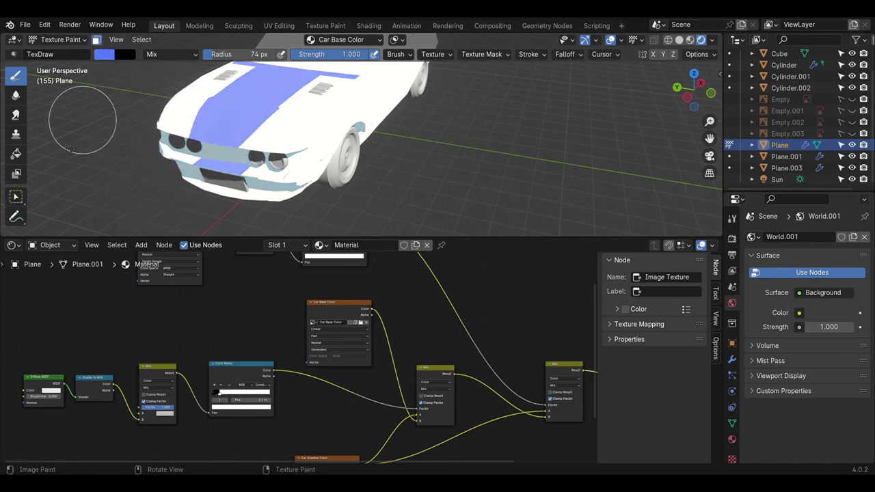
pyautogui.moveTo(310, 142)
pyautogui.mouseDown(button='middle')
pyautogui.moveTo(328, 137)
pyautogui.moveTo(352, 91)
pyautogui.moveTo(214, 60)
pyautogui.mouseUp(button='middle')
# - Go through Object Mode back into Edit Mode and review the striped hood from above
pyautogui.click(56, 39)
pyautogui.click(51, 48)
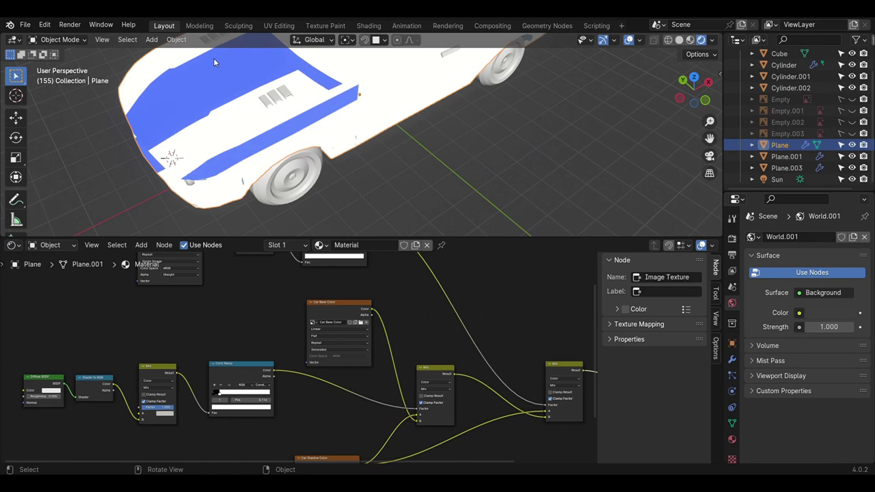
pyautogui.click(71, 43)
pyautogui.click(54, 64)
pyautogui.scroll(3, 328, 109)
pyautogui.moveTo(336, 111); pyautogui.dragTo(360, 111, button='middle')
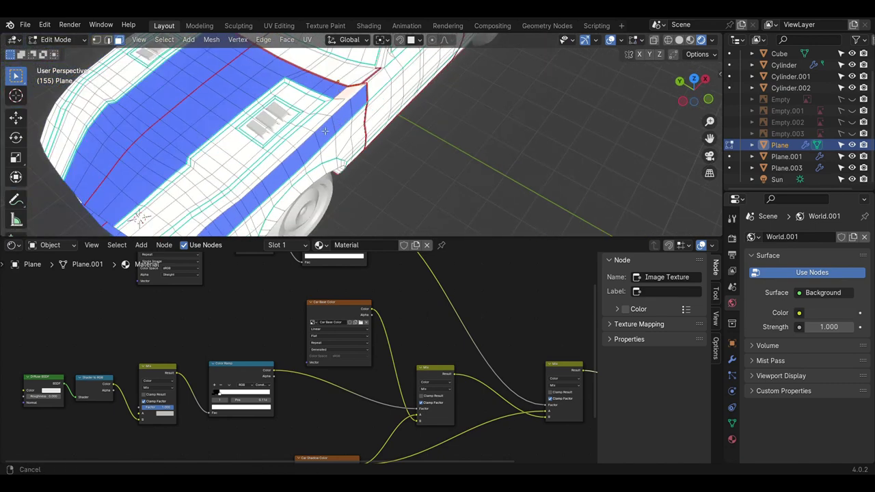
pyautogui.moveTo(390, 85); pyautogui.dragTo(425, 115, button='middle')
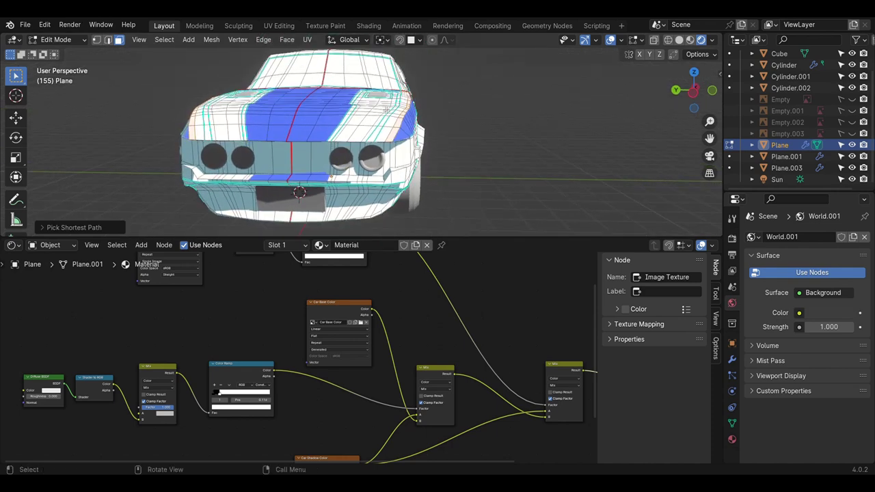
pyautogui.moveTo(387, 137); pyautogui.dragTo(386, 178, button='middle')
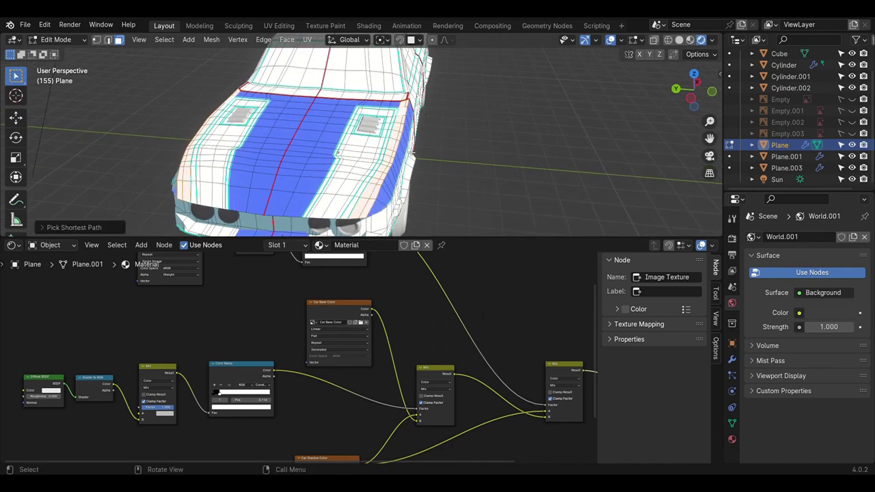
# - Return to Texture Paint and view the car from a three-quarter angle
pyautogui.click(78, 42)
pyautogui.click(58, 121)
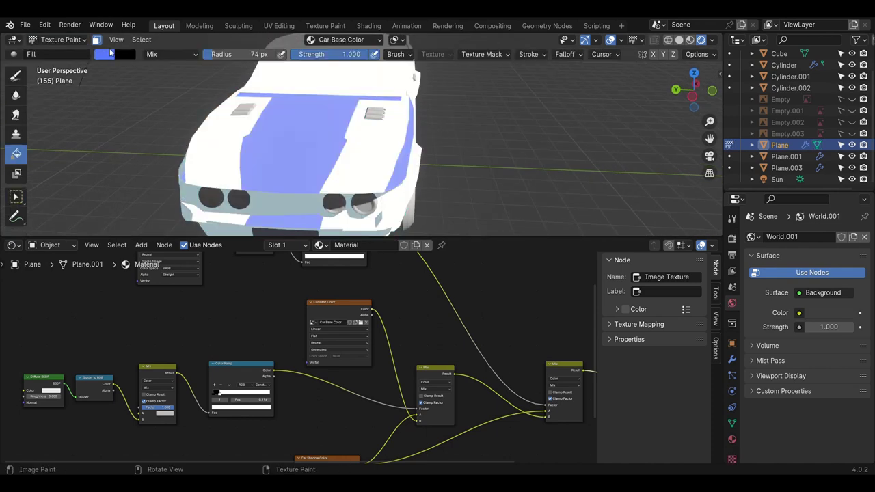
pyautogui.moveTo(385, 126); pyautogui.dragTo(294, 158, button='middle')
pyautogui.click(60, 39)
# - Switch modes into Edit Mode and select a strip of faces along the door
pyautogui.click(64, 53)
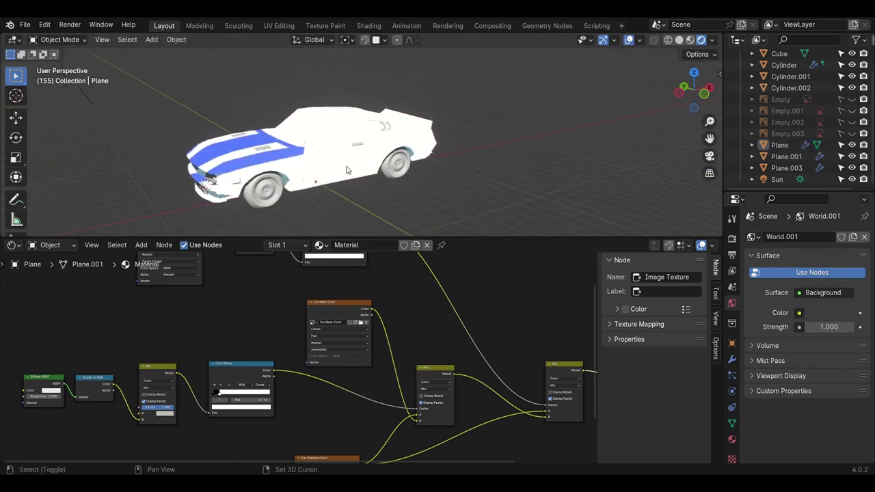
pyautogui.click(60, 39)
pyautogui.click(64, 114)
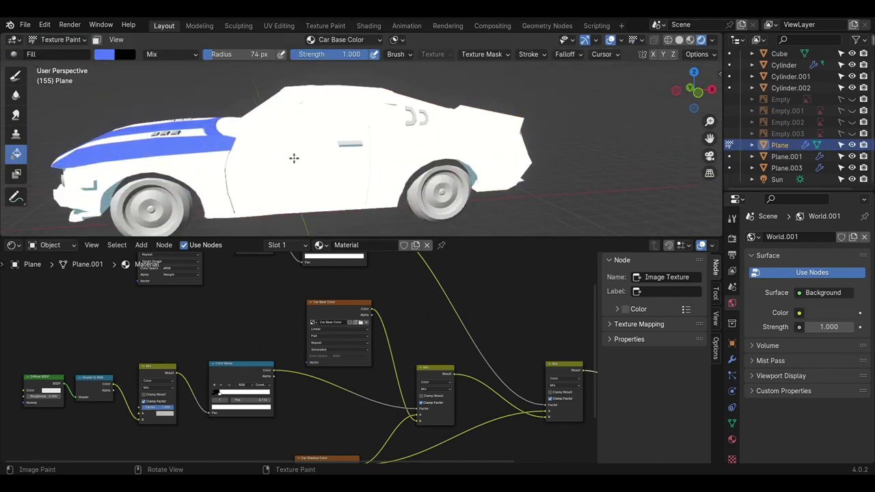
pyautogui.click(60, 39)
pyautogui.click(60, 64)
pyautogui.scroll(2, 211, 161)
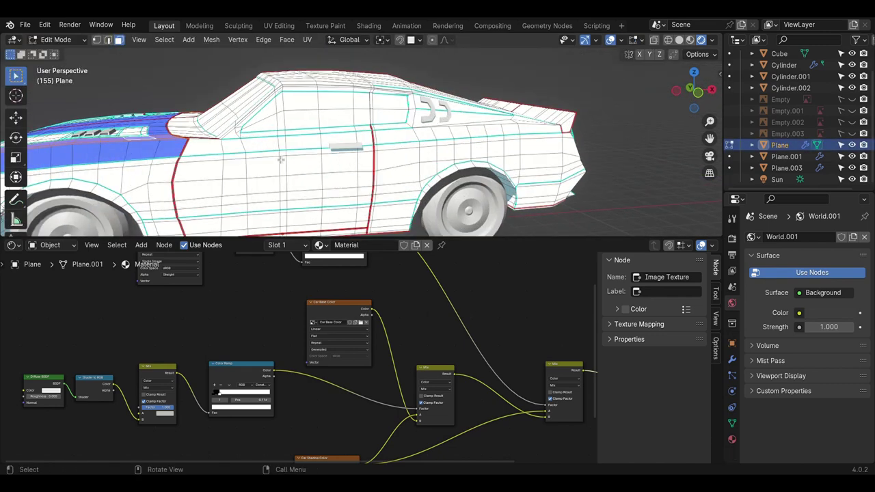
pyautogui.keyDown('ctrl'); pyautogui.click(385, 156); pyautogui.keyUp('ctrl')
pyautogui.keyDown('shift'); pyautogui.moveTo(329, 170); pyautogui.dragTo(345, 160, button='middle'); pyautogui.keyUp('shift')
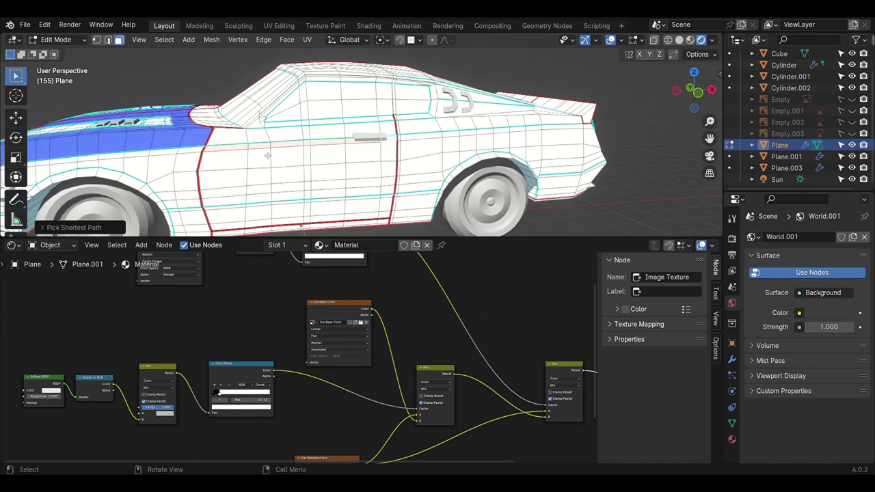
pyautogui.scroll(-3, 268, 156)
pyautogui.moveTo(279, 148); pyautogui.dragTo(528, 89, button='middle')
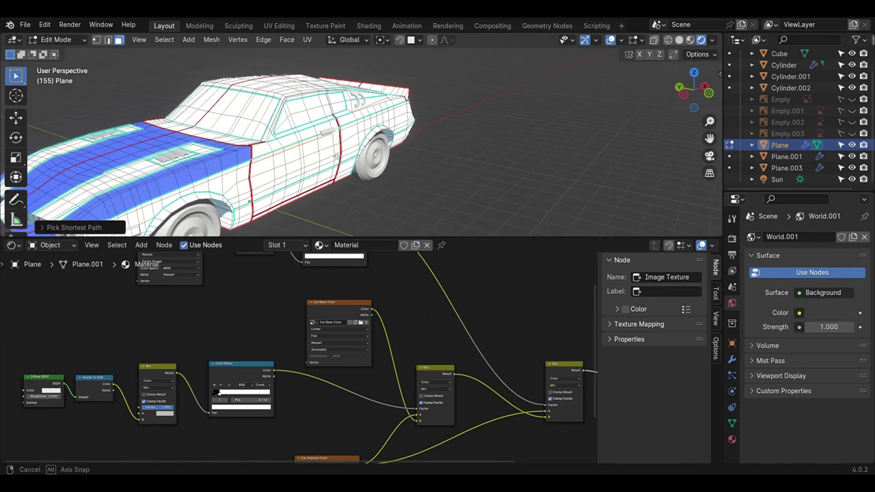
# - Fill the door face strip blue with face-masked Texture Paint, then return to Edit Mode
pyautogui.click(78, 41)
pyautogui.click(83, 116)
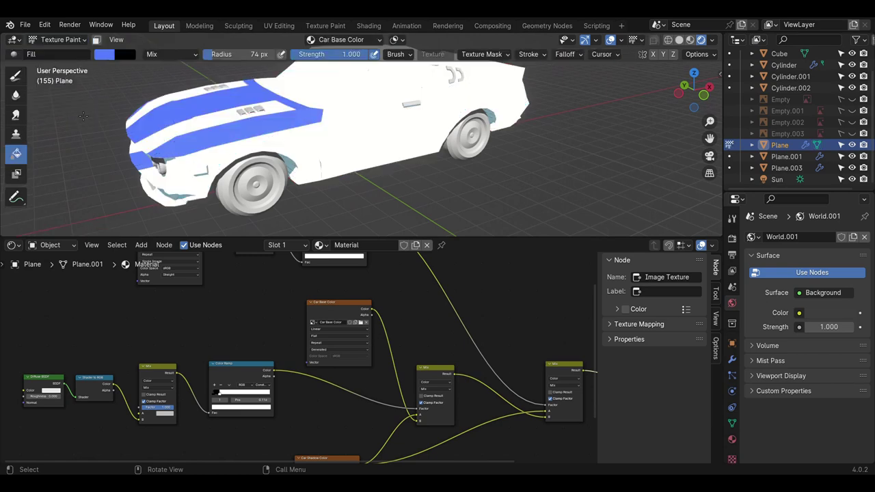
pyautogui.click(104, 55)
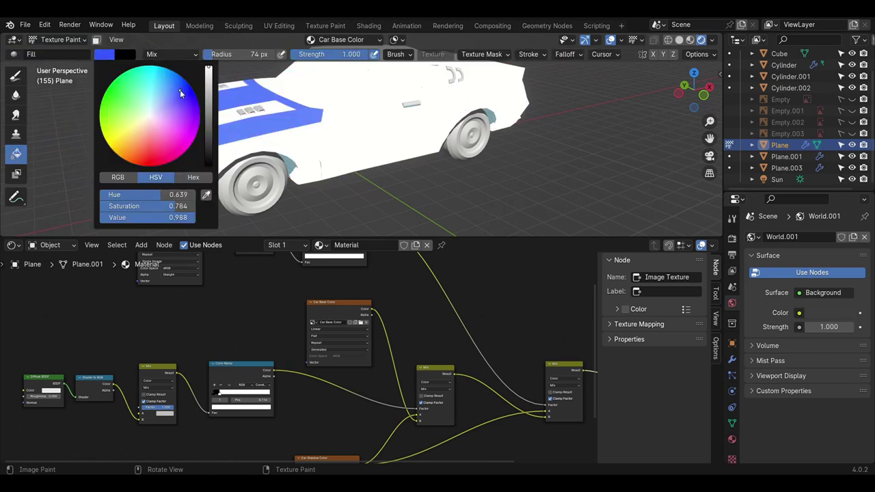
pyautogui.click(97, 40)
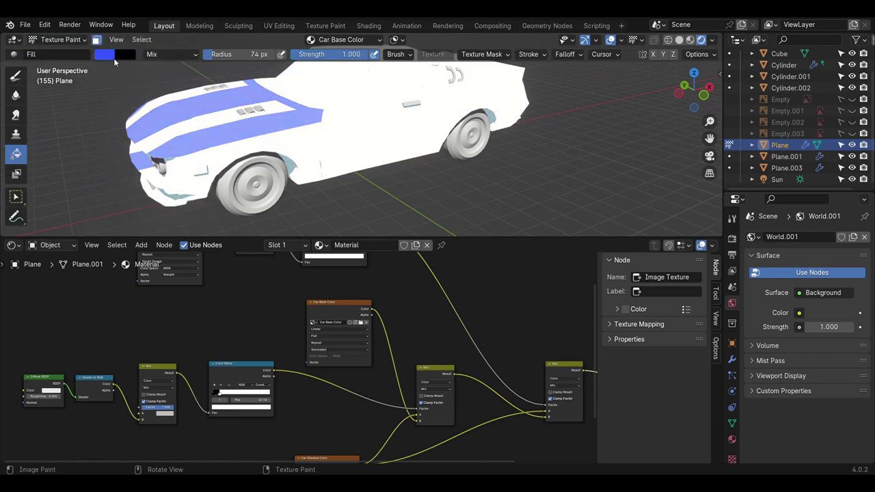
pyautogui.moveTo(317, 134)
pyautogui.mouseDown(button='middle')
pyautogui.moveTo(383, 124)
pyautogui.moveTo(417, 140)
pyautogui.mouseUp(button='middle')
pyautogui.click(60, 40)
pyautogui.click(55, 65)
# - Extend the side stripe face selection, then switch back into Edit Mode on the car mesh
pyautogui.scroll(3, 427, 119)
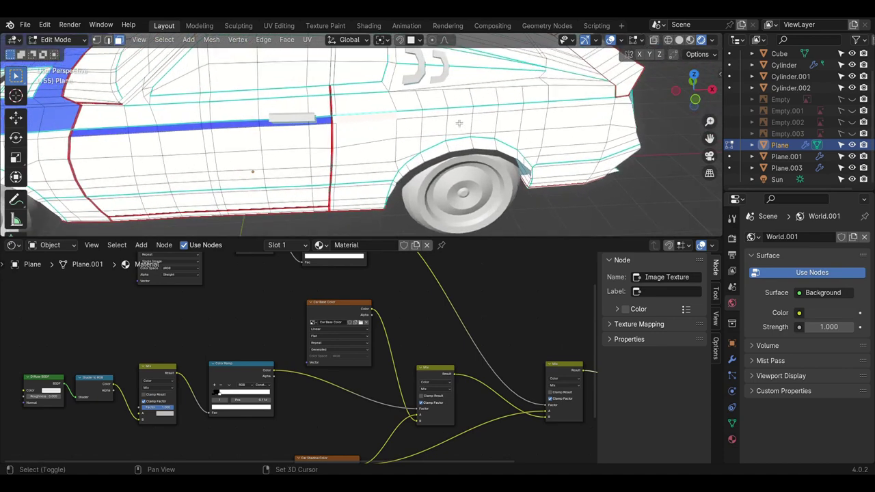
pyautogui.keyDown('ctrl'); pyautogui.click(506, 115); pyautogui.keyUp('ctrl')
pyautogui.scroll(-3, 506, 115)
pyautogui.moveTo(506, 115)
pyautogui.mouseDown(button='middle')
pyautogui.moveTo(394, 146)
pyautogui.moveTo(441, 128)
pyautogui.mouseUp(button='middle')
pyautogui.click(60, 40)
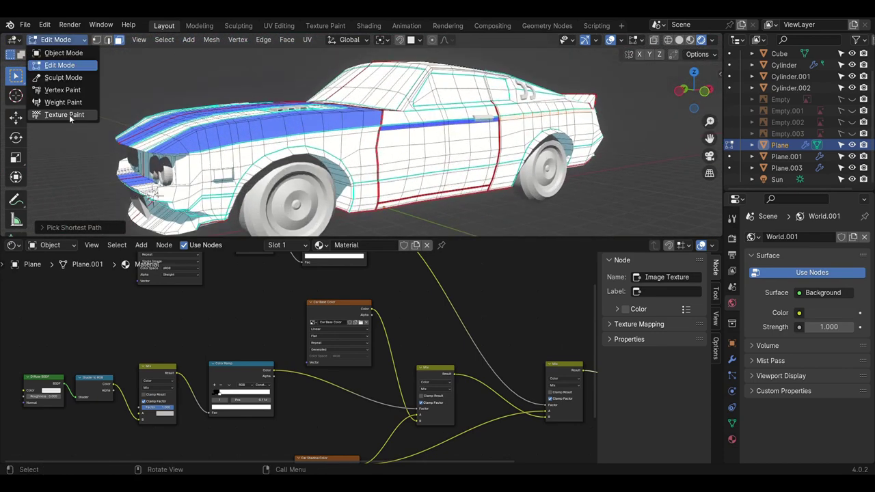
pyautogui.click(69, 115)
pyautogui.moveTo(260, 123)
pyautogui.mouseDown(button='middle')
pyautogui.moveTo(558, 138)
pyautogui.moveTo(303, 165)
pyautogui.moveTo(342, 147)
pyautogui.moveTo(321, 143)
pyautogui.mouseUp(button='middle')
pyautogui.hotkey('ctrl', 'Tab')
pyautogui.click(60, 40)
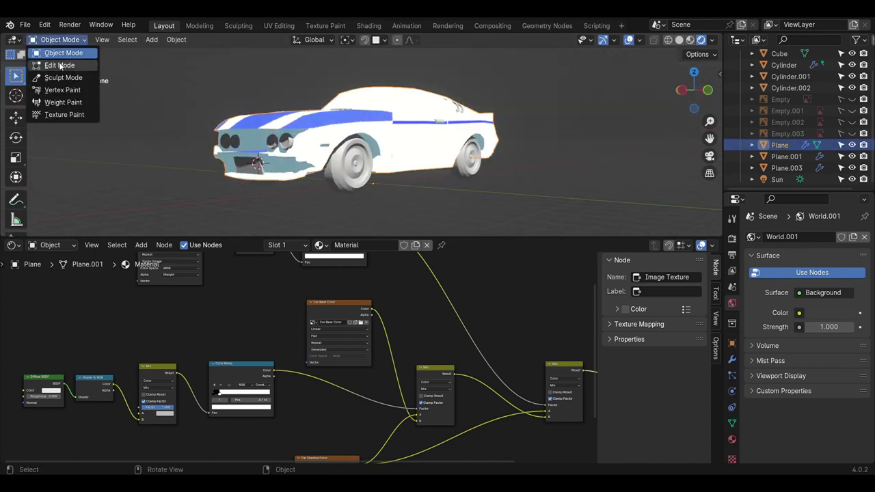
pyautogui.click(61, 66)
# - From a side view, box-select the lower side faces from front wheel arch to rear quarter
pyautogui.scroll(4, 279, 121)
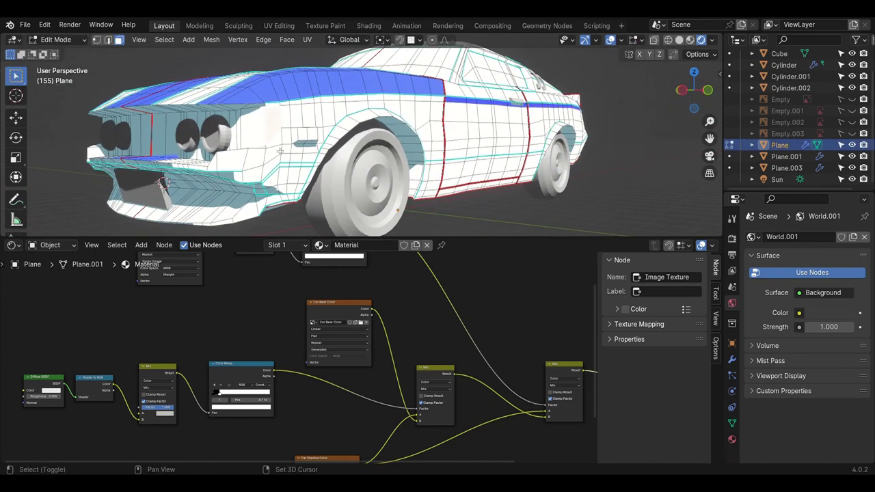
pyautogui.moveTo(272, 172); pyautogui.dragTo(411, 142, button='middle')
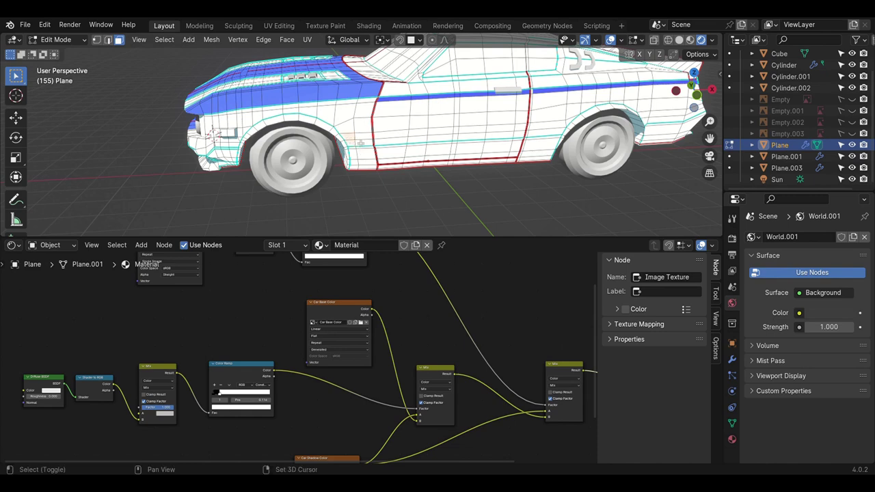
pyautogui.moveTo(372, 166); pyautogui.dragTo(372, 167)
pyautogui.moveTo(437, 183); pyautogui.dragTo(527, 125)
pyautogui.keyDown('shift'); pyautogui.moveTo(517, 163); pyautogui.dragTo(570, 127); pyautogui.keyUp('shift')
pyautogui.click(370, 144)
pyautogui.moveTo(366, 156)
pyautogui.keyDown('shift'); pyautogui.mouseDown()
pyautogui.moveTo(350, 174)
pyautogui.moveTo(431, 130)
pyautogui.mouseUp(); pyautogui.keyUp('shift')
pyautogui.moveTo(411, 164)
pyautogui.keyDown('shift'); pyautogui.mouseDown()
pyautogui.moveTo(512, 128)
pyautogui.moveTo(525, 162)
pyautogui.mouseUp(); pyautogui.keyUp('shift')
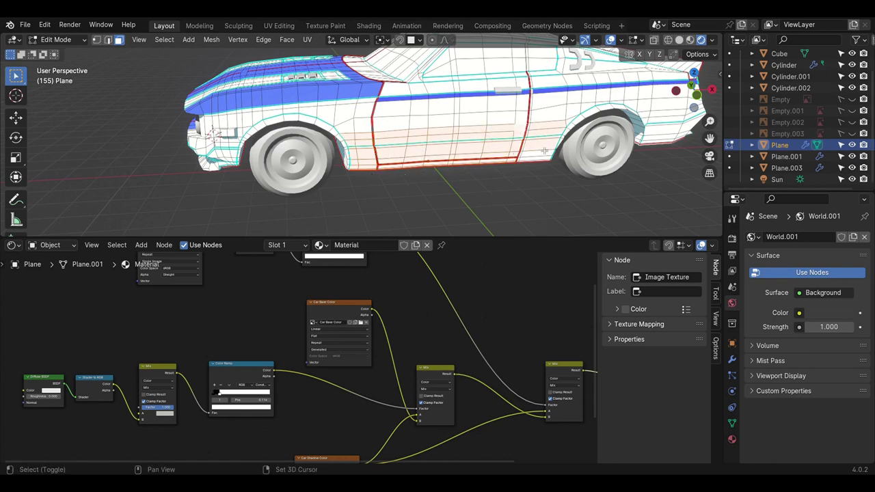
pyautogui.moveTo(553, 163)
pyautogui.keyDown('shift'); pyautogui.mouseDown(button='middle')
pyautogui.moveTo(571, 142)
pyautogui.moveTo(552, 132)
pyautogui.mouseUp(button='middle'); pyautogui.keyUp('shift')
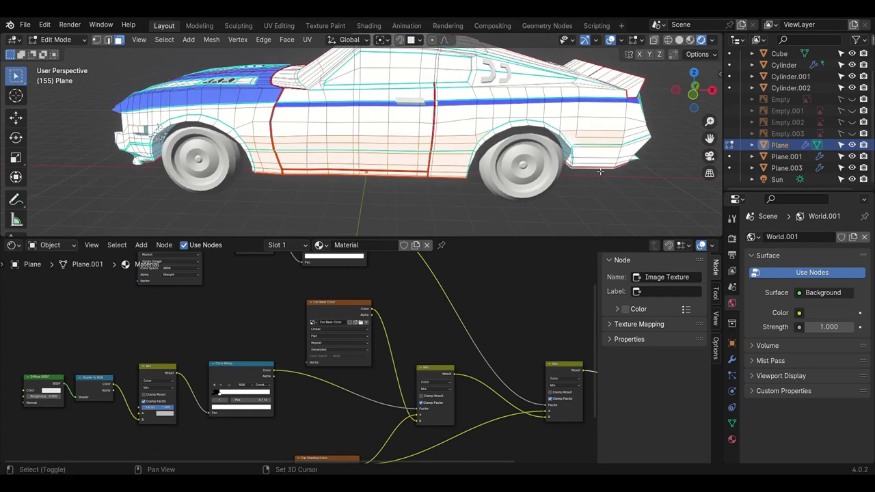
pyautogui.keyDown('shift'); pyautogui.moveTo(601, 172); pyautogui.dragTo(648, 156); pyautogui.keyUp('shift')
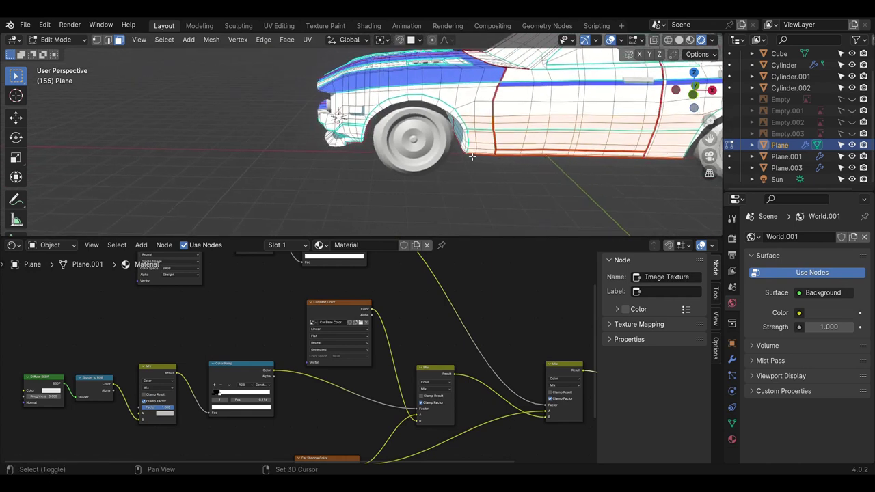
# - Add the front fender faces to the lower panel selection
pyautogui.moveTo(552, 196); pyautogui.dragTo(423, 119, button='middle')
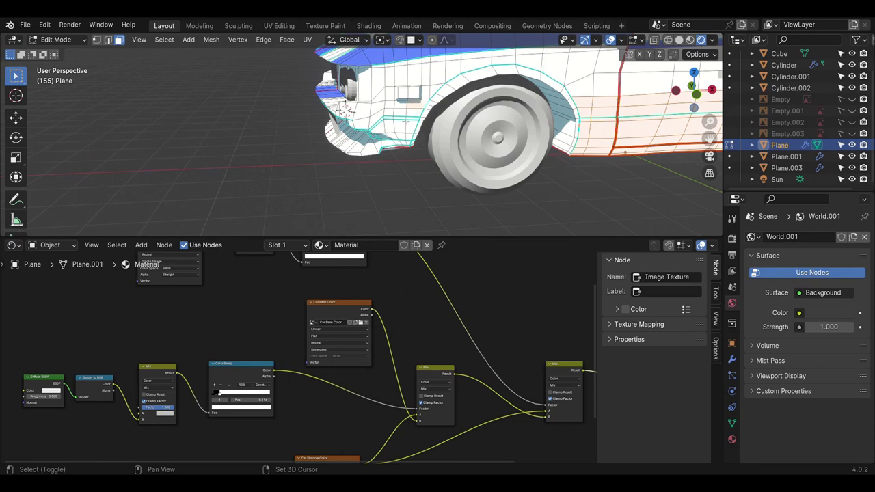
pyautogui.keyDown('shift'); pyautogui.moveTo(409, 155); pyautogui.dragTo(392, 109); pyautogui.keyUp('shift')
pyautogui.moveTo(392, 125); pyautogui.dragTo(390, 159, button='middle')
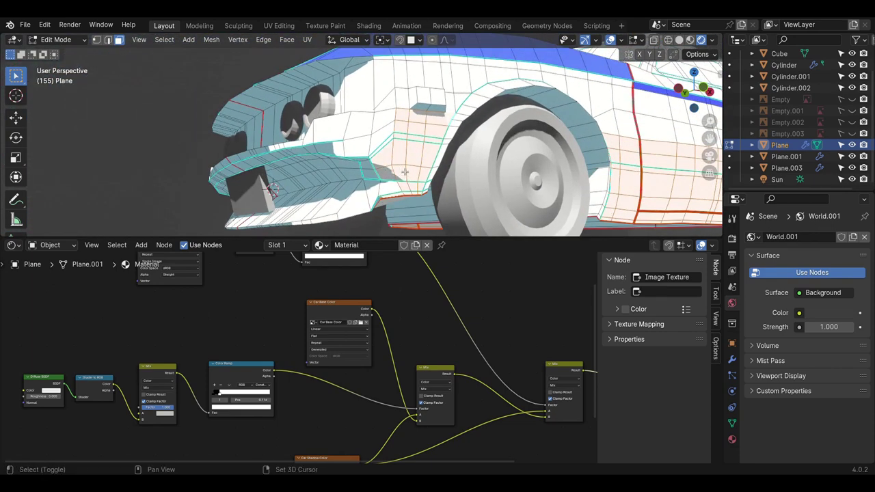
pyautogui.keyDown('alt'); pyautogui.moveTo(418, 158); pyautogui.dragTo(329, 175, button='middle'); pyautogui.keyUp('alt')
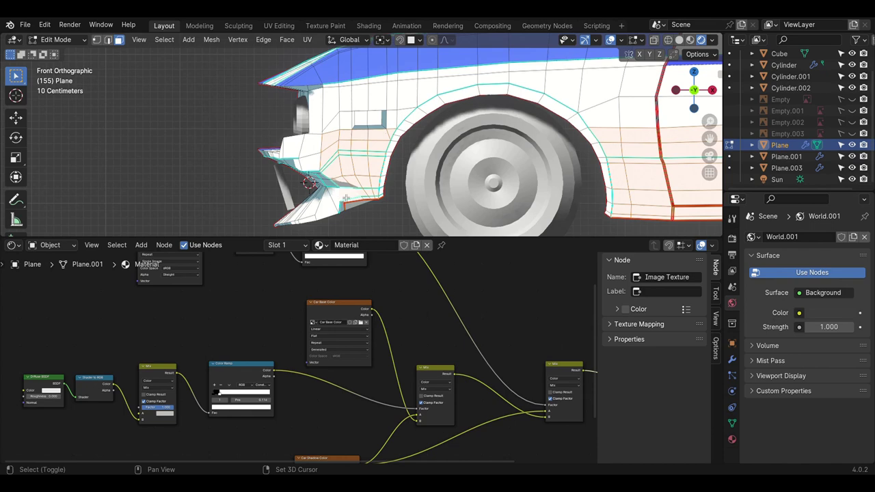
pyautogui.scroll(-3, 447, 176)
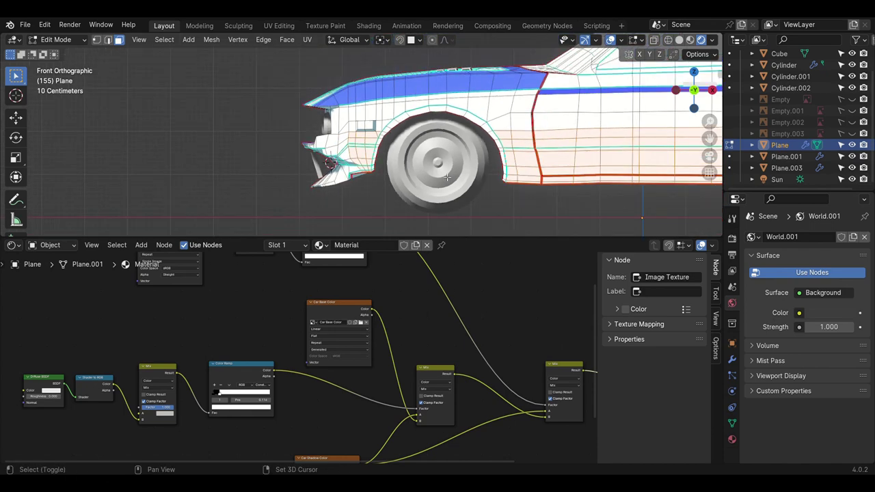
pyautogui.moveTo(447, 177); pyautogui.dragTo(328, 137, button='middle')
# - In Texture Paint, eyedrop the pale blue, raise its Value to 0.833, and fill the lower panels
pyautogui.click(56, 39)
pyautogui.click(62, 116)
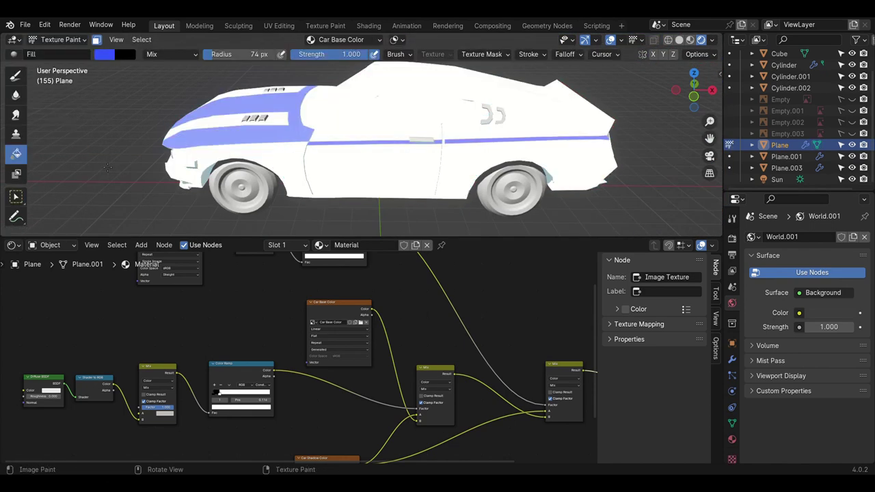
pyautogui.moveTo(107, 167); pyautogui.dragTo(109, 82, button='middle')
pyautogui.click(105, 54)
pyautogui.click(206, 195)
pyautogui.click(217, 197)
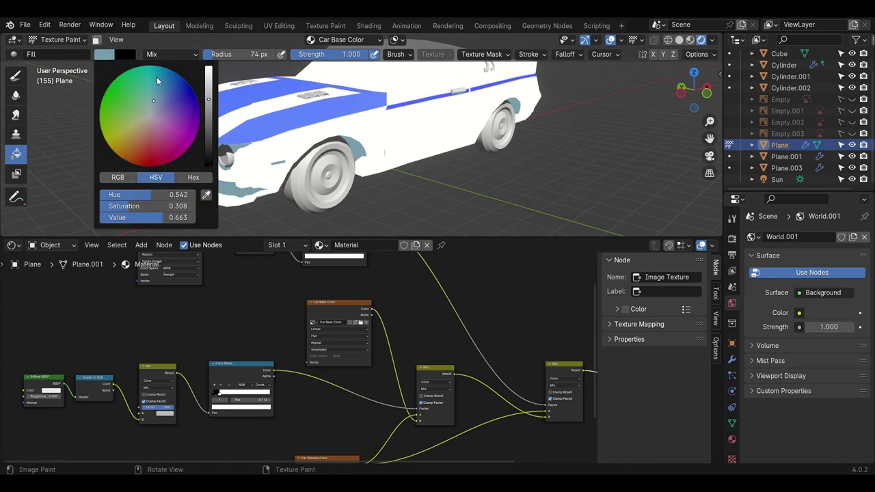
pyautogui.click(209, 84)
pyautogui.scroll(-3, 255, 104)
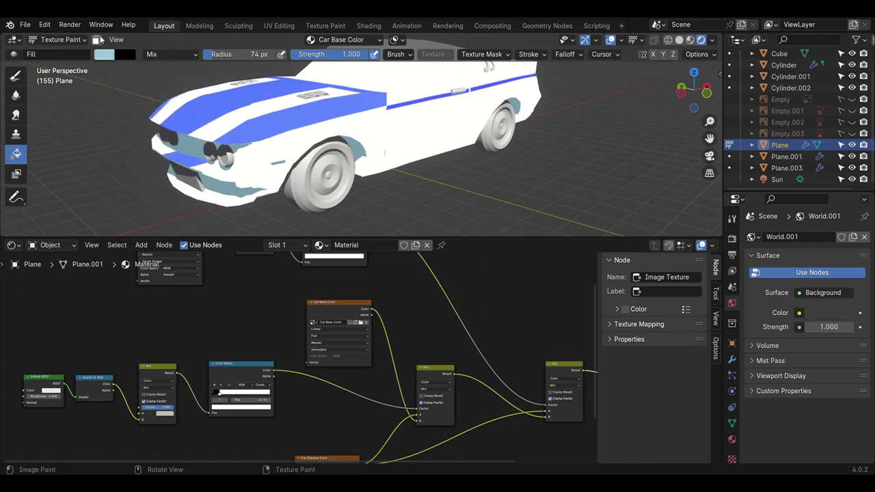
pyautogui.click(294, 176)
pyautogui.moveTo(342, 137); pyautogui.dragTo(301, 123, button='middle')
pyautogui.click(56, 39)
# - Select the car body object and enter Edit Mode from a side view
pyautogui.click(61, 55)
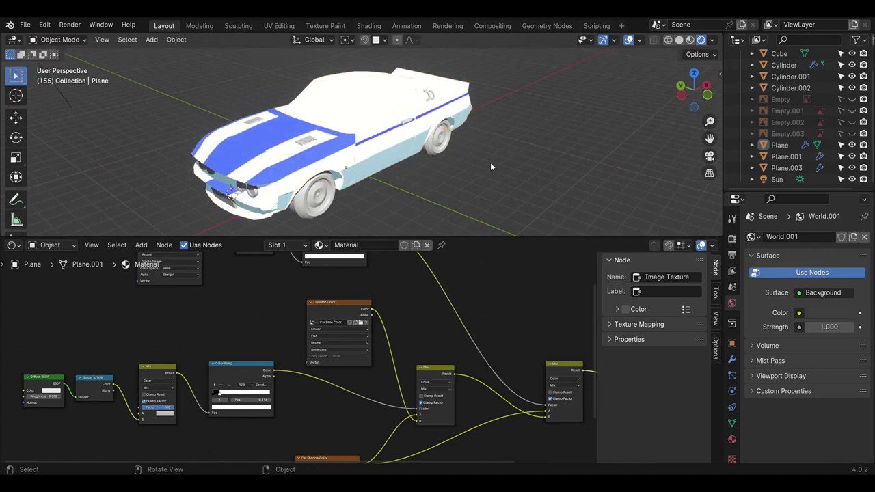
pyautogui.moveTo(490, 162); pyautogui.dragTo(394, 171, button='middle')
pyautogui.scroll(1, 393, 171)
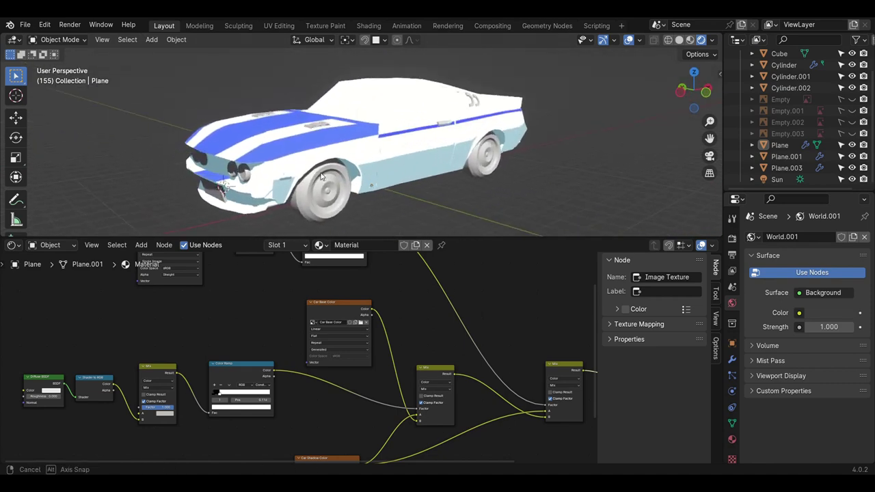
pyautogui.click(369, 155)
pyautogui.click(56, 39)
pyautogui.click(59, 65)
pyautogui.scroll(2, 368, 140)
pyautogui.moveTo(367, 140); pyautogui.dragTo(181, 42, button='middle')
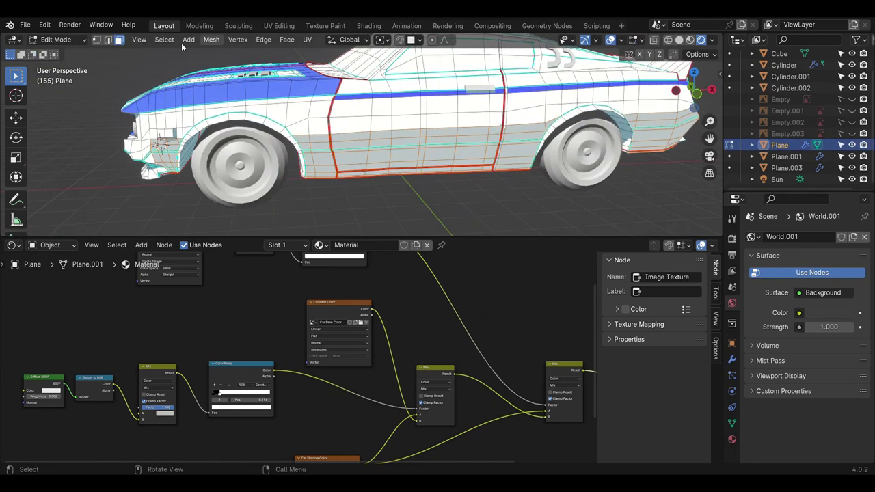
# - Box-select the lower door and rear quarter faces
pyautogui.moveTo(425, 127); pyautogui.dragTo(406, 121)
pyautogui.moveTo(407, 121); pyautogui.dragTo(482, 117, button='middle')
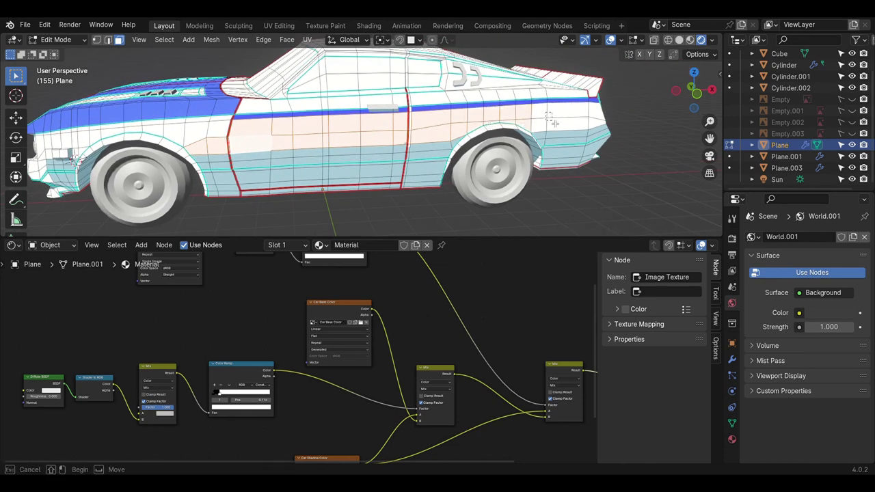
pyautogui.moveTo(555, 123); pyautogui.dragTo(597, 124)
pyautogui.moveTo(204, 136); pyautogui.dragTo(320, 130, button='middle')
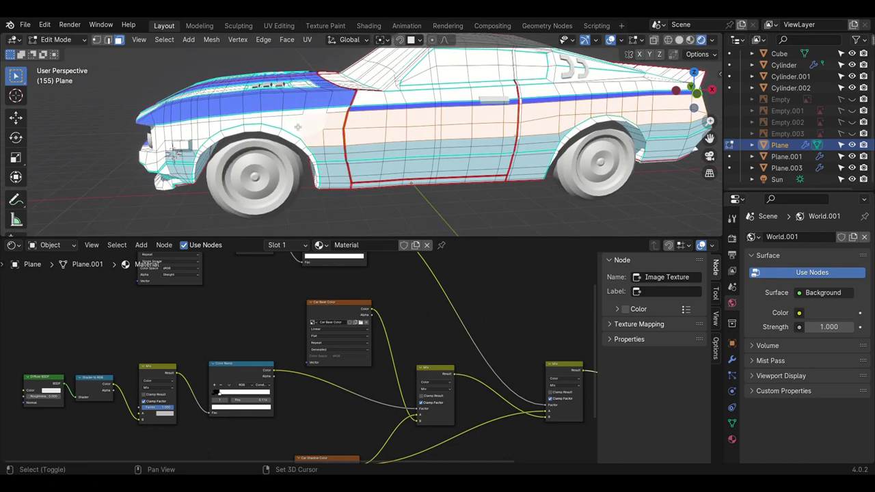
pyautogui.moveTo(213, 131); pyautogui.dragTo(328, 134, button='middle')
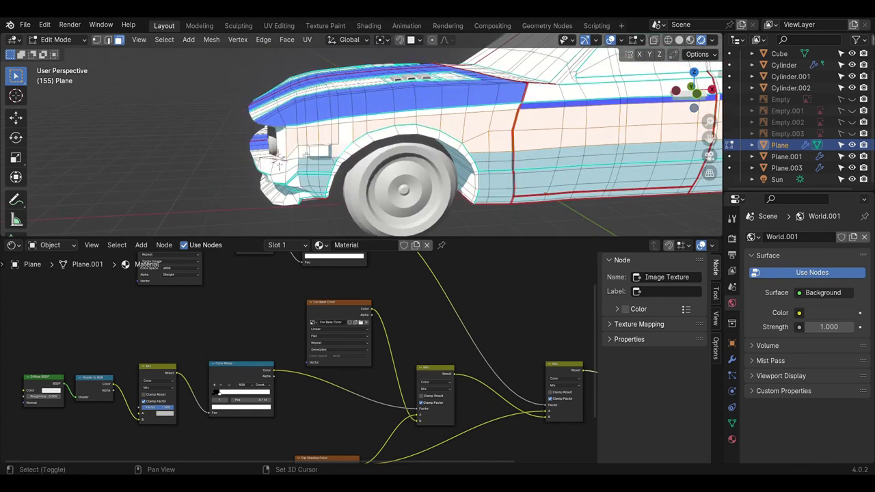
pyautogui.moveTo(325, 165); pyautogui.dragTo(309, 164, button='middle')
pyautogui.moveTo(322, 200)
pyautogui.mouseDown(button='middle')
pyautogui.moveTo(325, 148)
pyautogui.moveTo(249, 166)
pyautogui.mouseUp(button='middle')
pyautogui.moveTo(340, 141)
pyautogui.mouseDown(button='middle')
pyautogui.moveTo(345, 154)
pyautogui.moveTo(462, 175)
pyautogui.moveTo(383, 164)
pyautogui.mouseUp(button='middle')
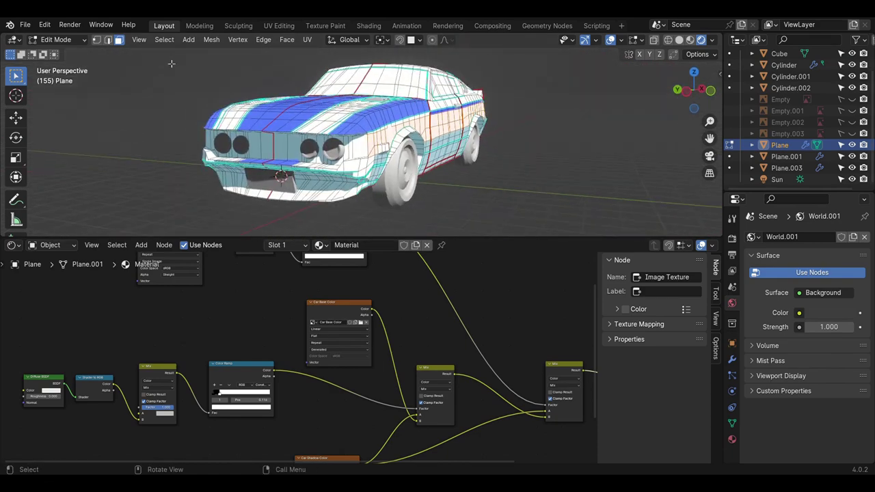
# - In Texture Paint, set the fill colour to a lighter pale blue (value 0.937)
pyautogui.click(56, 39)
pyautogui.click(69, 115)
pyautogui.click(98, 55)
pyautogui.click(209, 217)
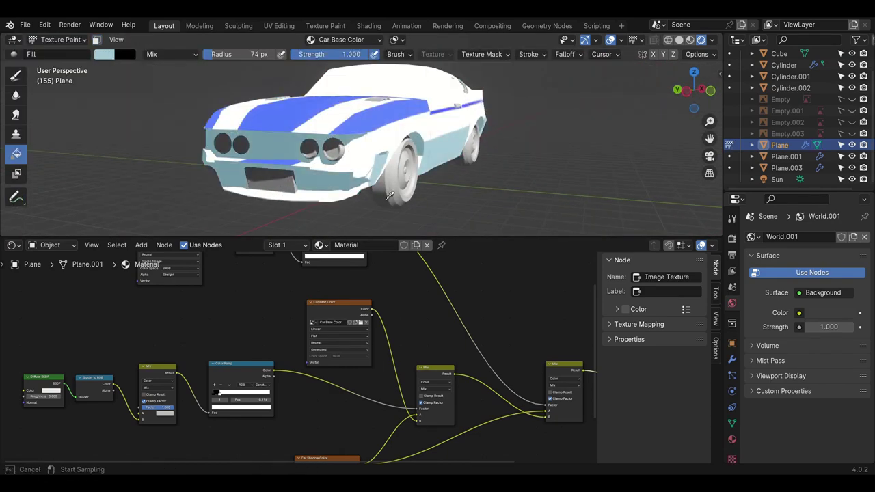
pyautogui.click(108, 56)
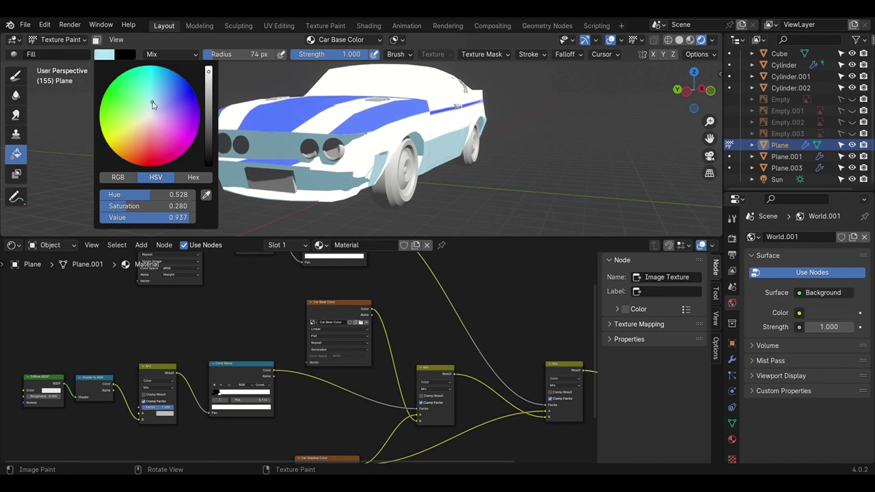
pyautogui.moveTo(417, 185)
pyautogui.mouseDown(button='middle')
pyautogui.moveTo(369, 126)
pyautogui.moveTo(489, 130)
pyautogui.mouseUp(button='middle')
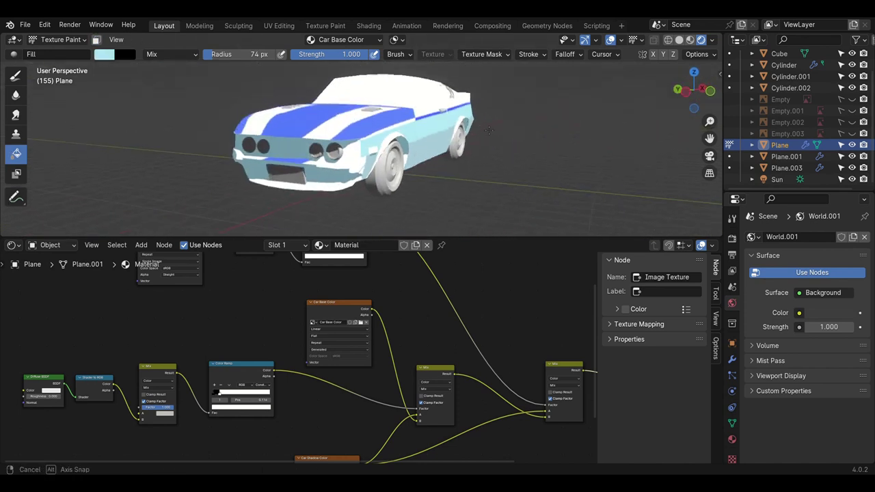
# - Go back through Object Mode into Edit Mode and orbit to look down on the roof
pyautogui.click(60, 39)
pyautogui.click(59, 53)
pyautogui.moveTo(491, 161)
pyautogui.mouseDown(button='middle')
pyautogui.moveTo(289, 142)
pyautogui.moveTo(279, 87)
pyautogui.mouseUp(button='middle')
pyautogui.press('Tab')
pyautogui.scroll(4, 325, 152)
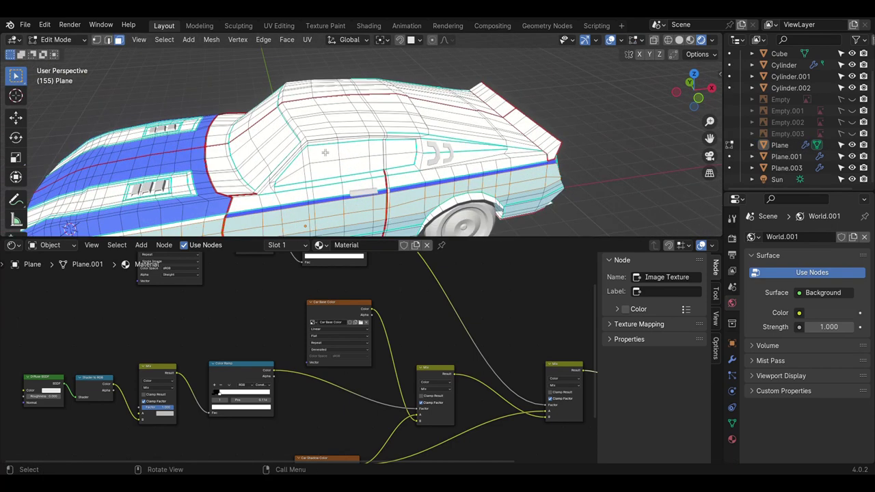
pyautogui.moveTo(325, 152); pyautogui.dragTo(648, 112, button='middle')
pyautogui.moveTo(388, 123); pyautogui.dragTo(383, 140, button='middle')
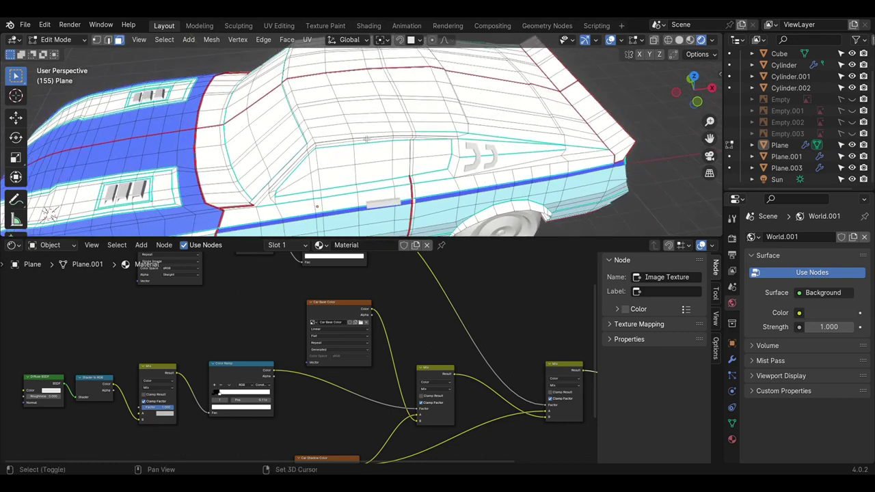
pyautogui.scroll(-5, 384, 140)
# - Box-select the roof faces of the car body
pyautogui.scroll(4, 384, 140)
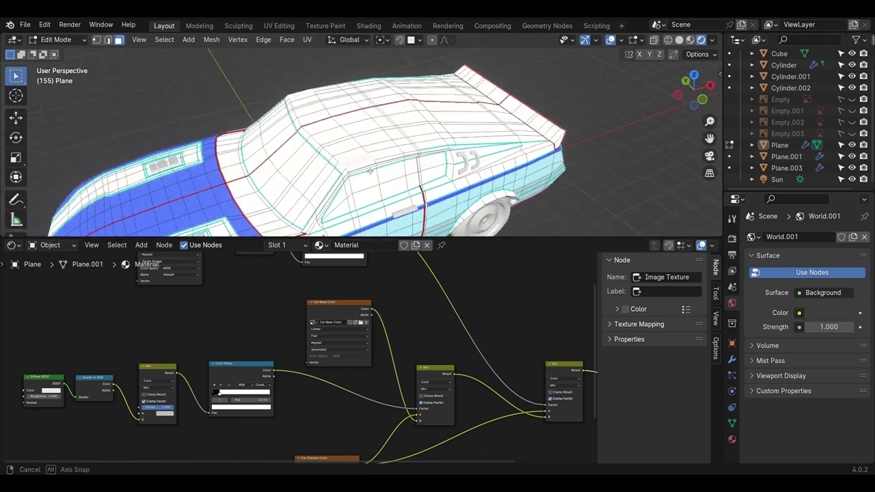
pyautogui.scroll(2, 350, 167)
pyautogui.press('b')
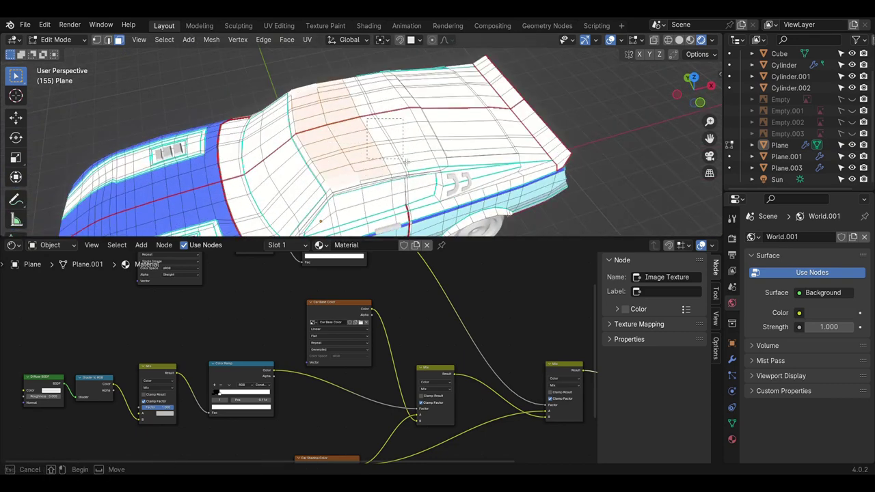
pyautogui.press('Escape')
pyautogui.moveTo(402, 163)
pyautogui.mouseDown(button='middle')
pyautogui.moveTo(378, 139)
pyautogui.moveTo(401, 113)
pyautogui.moveTo(358, 144)
pyautogui.moveTo(381, 175)
pyautogui.moveTo(383, 154)
pyautogui.mouseUp(button='middle')
pyautogui.scroll(2, 335, 119)
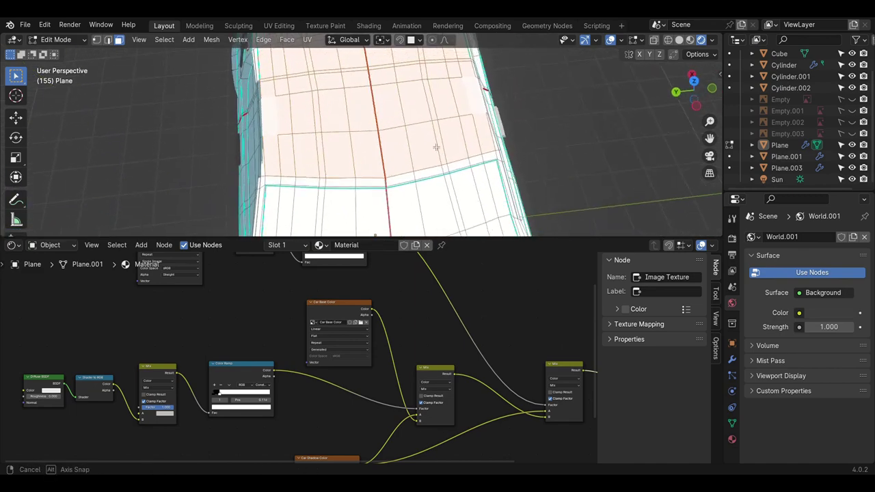
pyautogui.scroll(-4, 382, 121)
pyautogui.scroll(-3, 450, 123)
# - In Texture Paint, set the fill colour to the stripe blue for the roof
pyautogui.click(69, 115)
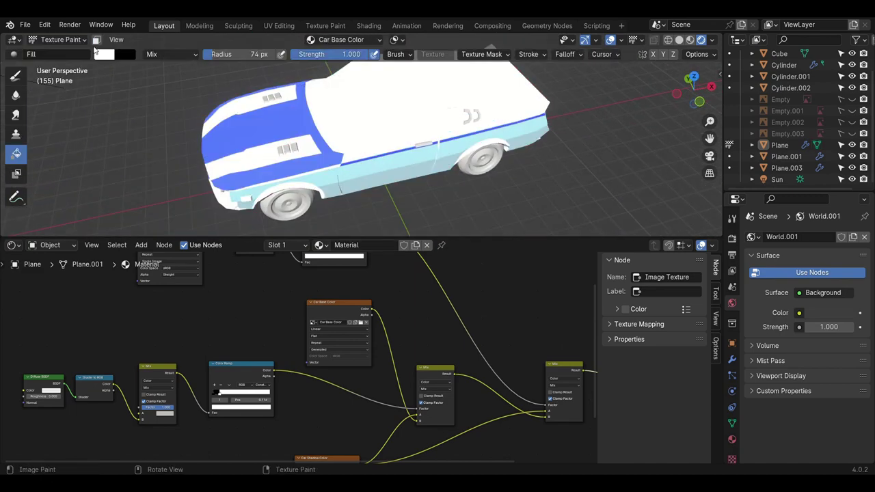
pyautogui.click(104, 54)
pyautogui.click(137, 147)
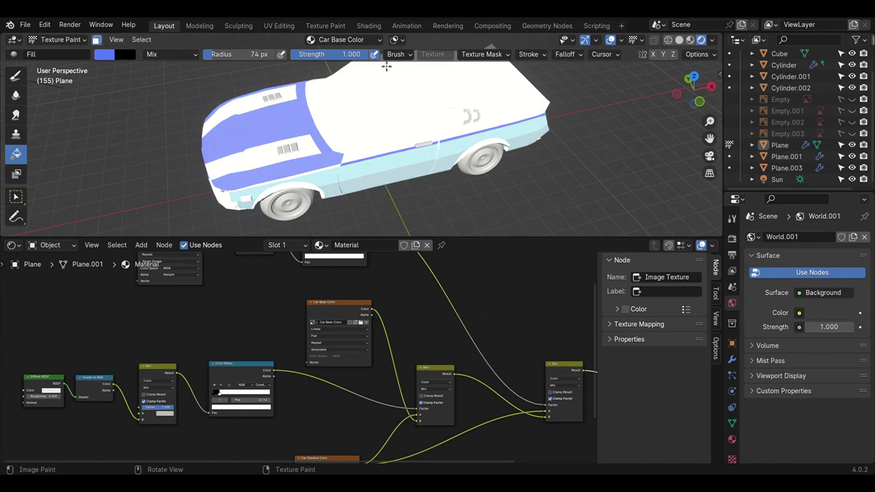
pyautogui.moveTo(401, 94); pyautogui.dragTo(110, 30, button='middle')
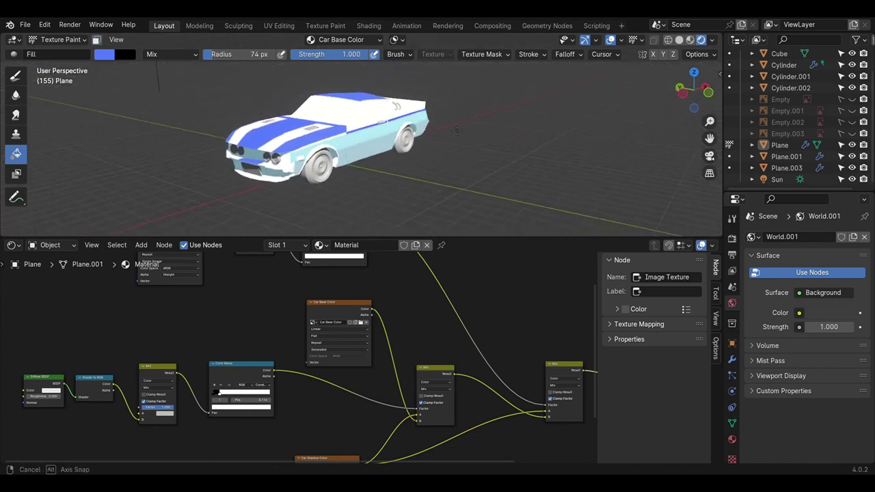
# - Return to Object Mode, then re-enter Edit Mode on the body mesh
pyautogui.click(77, 54)
pyautogui.scroll(3, 398, 145)
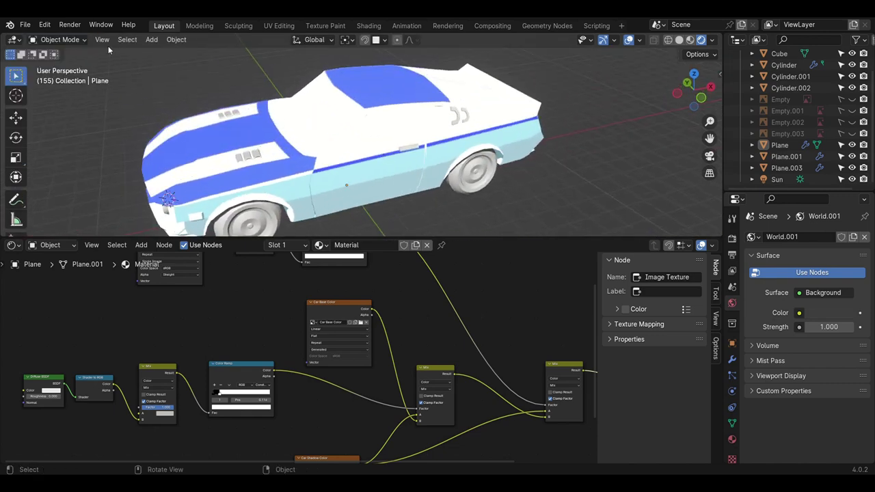
pyautogui.moveTo(342, 137)
pyautogui.mouseDown(button='middle')
pyautogui.moveTo(398, 145)
pyautogui.moveTo(424, 81)
pyautogui.moveTo(236, 71)
pyautogui.mouseUp(button='middle')
pyautogui.press('Tab')
pyautogui.scroll(3, 397, 145)
pyautogui.scroll(-5, 236, 71)
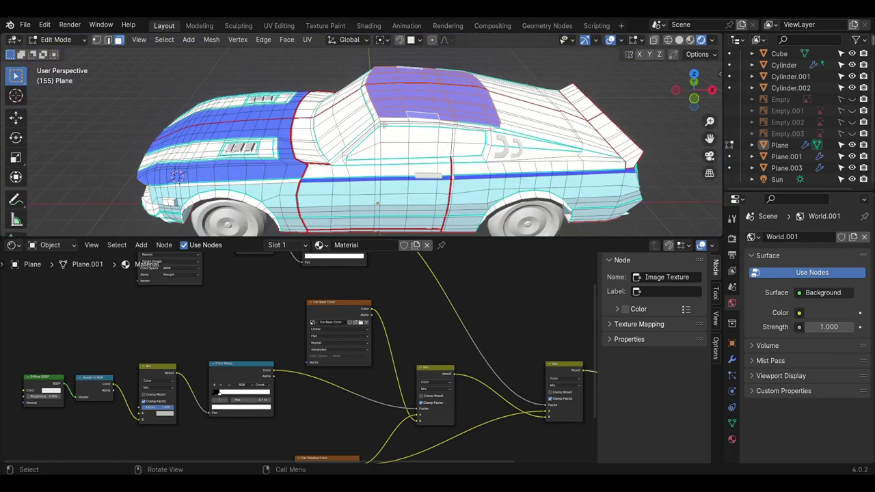
pyautogui.scroll(2, 384, 125)
# - Orbit around the cabin to frame the door and side window surrounds
pyautogui.moveTo(457, 139); pyautogui.dragTo(387, 121, button='middle')
pyautogui.moveTo(459, 140); pyautogui.dragTo(453, 70, button='middle')
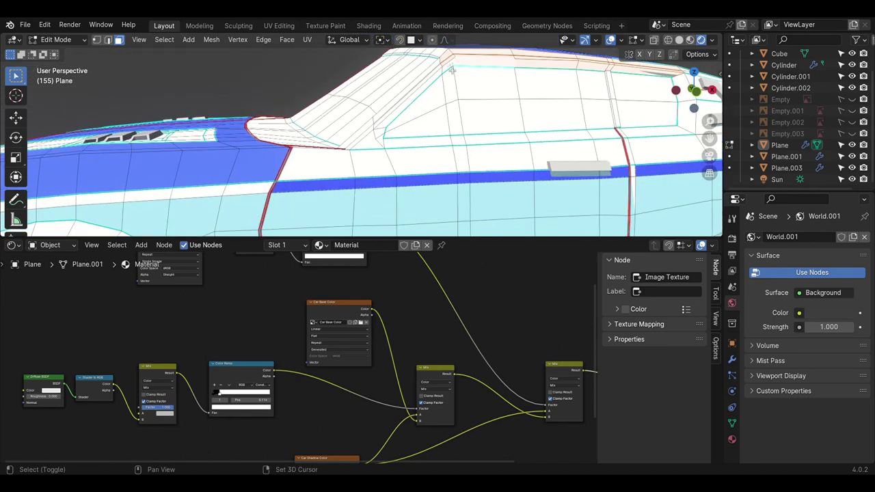
pyautogui.moveTo(382, 143); pyautogui.dragTo(529, 130, button='middle')
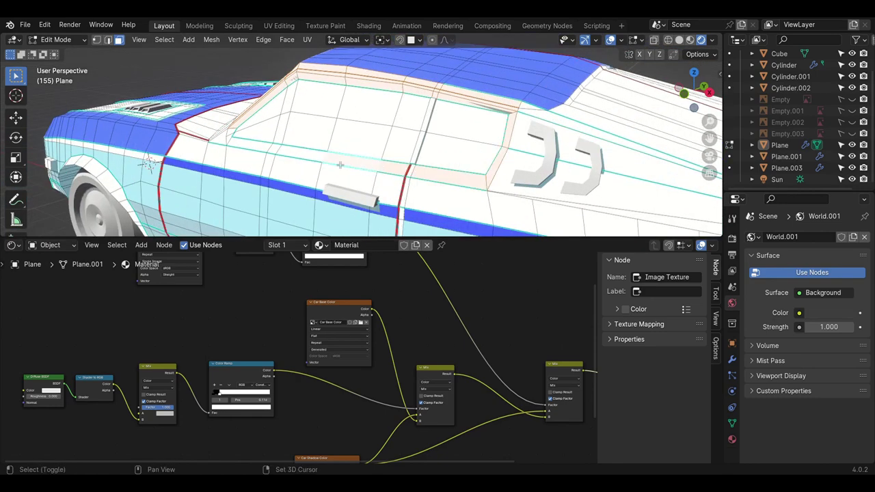
pyautogui.scroll(2, 278, 152)
pyautogui.scroll(2, 278, 152)
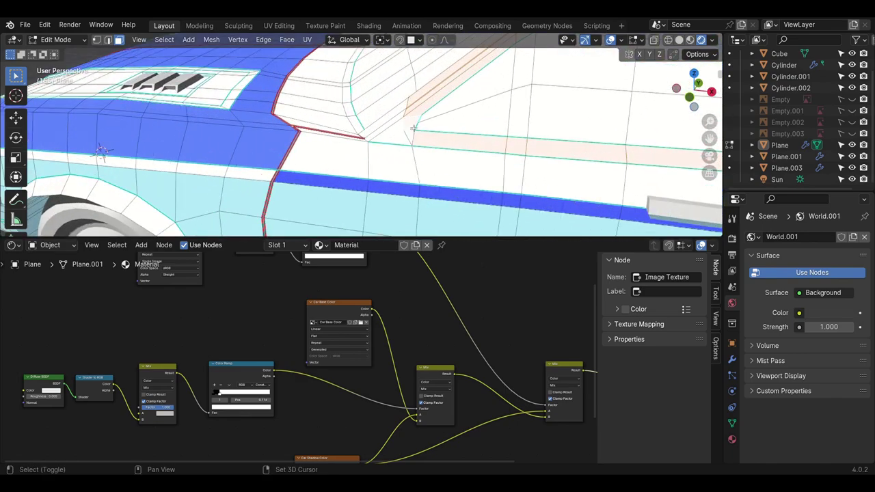
pyautogui.moveTo(277, 152); pyautogui.dragTo(456, 155, button='middle')
pyautogui.moveTo(398, 137); pyautogui.dragTo(377, 132, button='middle')
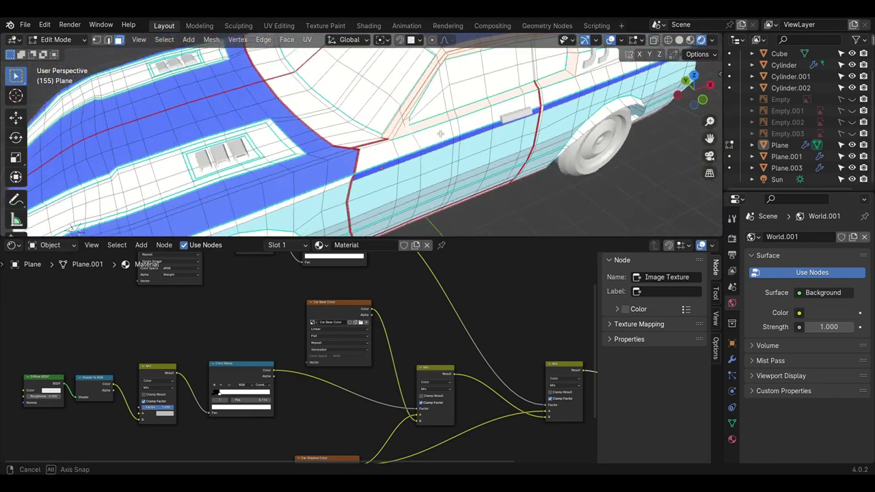
pyautogui.scroll(-3, 377, 132)
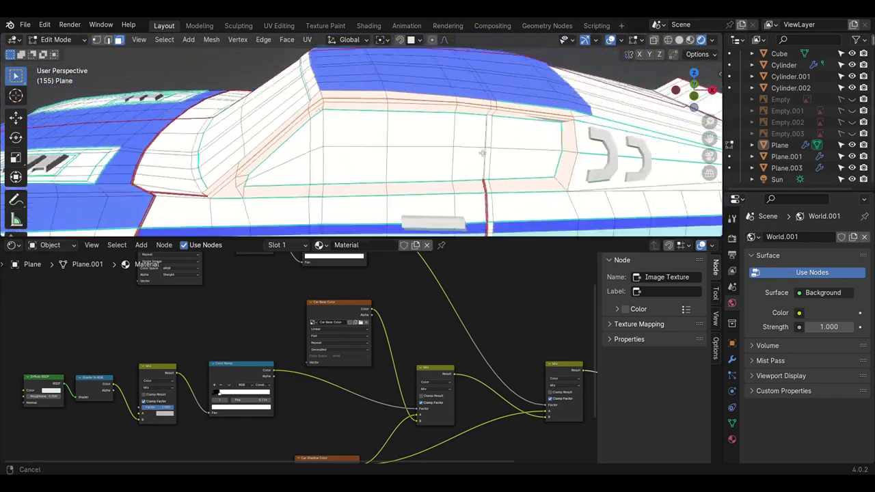
pyautogui.moveTo(378, 132); pyautogui.dragTo(407, 169, button='middle')
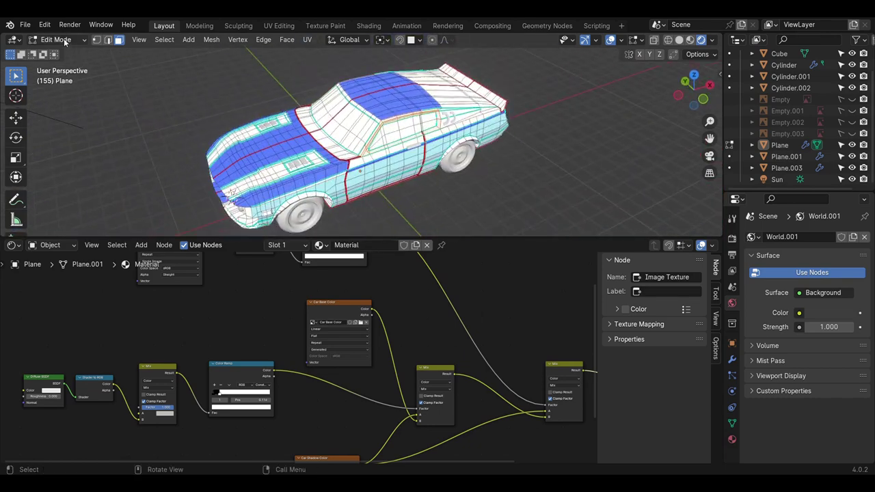
# - In Texture Paint, sample the light blue from the body and fill the window surrounds
pyautogui.click(56, 39)
pyautogui.click(55, 116)
pyautogui.click(103, 54)
pyautogui.click(100, 59)
pyautogui.click(205, 195)
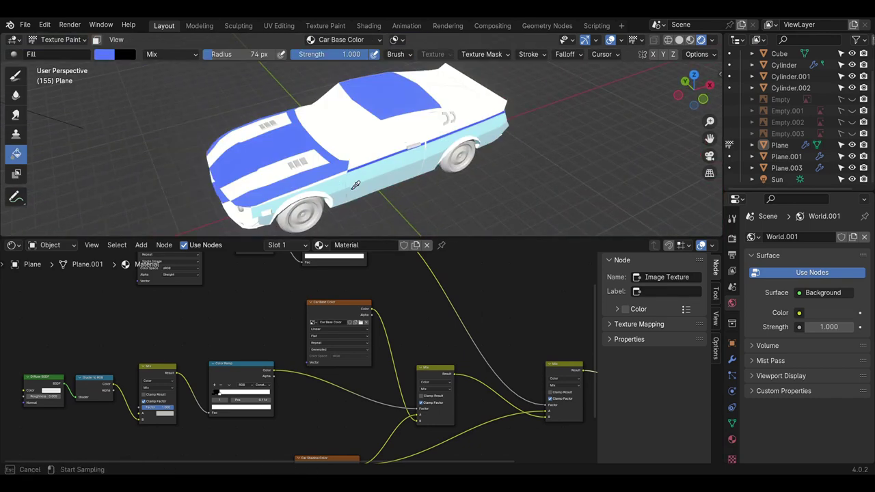
pyautogui.click(97, 39)
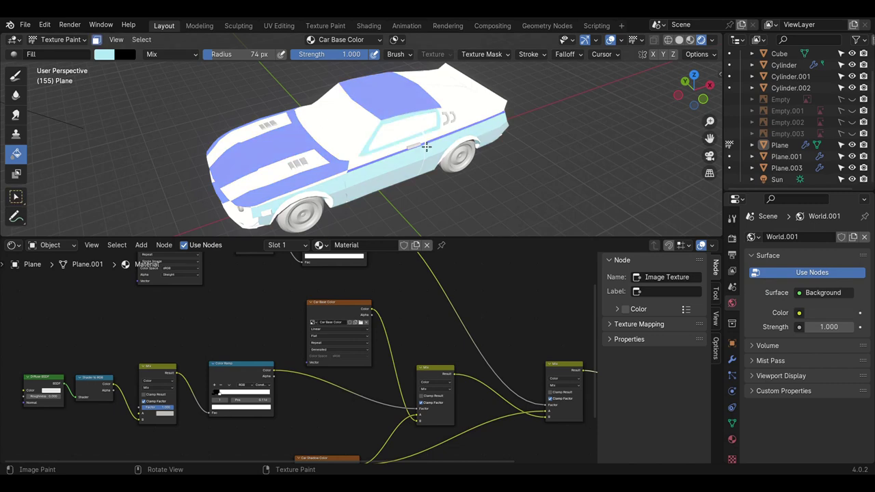
# - Resample and confirm the light-blue brush colour, then review the frames in Object Mode
pyautogui.moveTo(426, 141); pyautogui.dragTo(438, 147, button='middle')
pyautogui.click(104, 54)
pyautogui.click(97, 39)
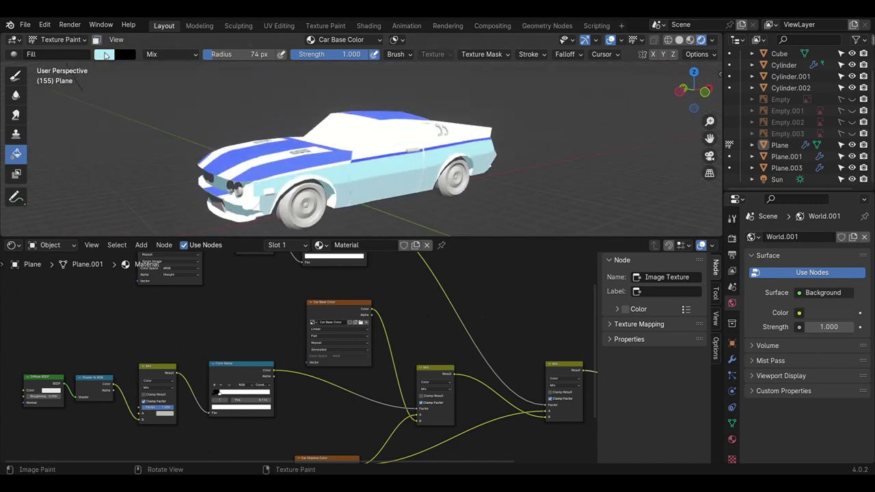
pyautogui.click(104, 55)
pyautogui.click(205, 195)
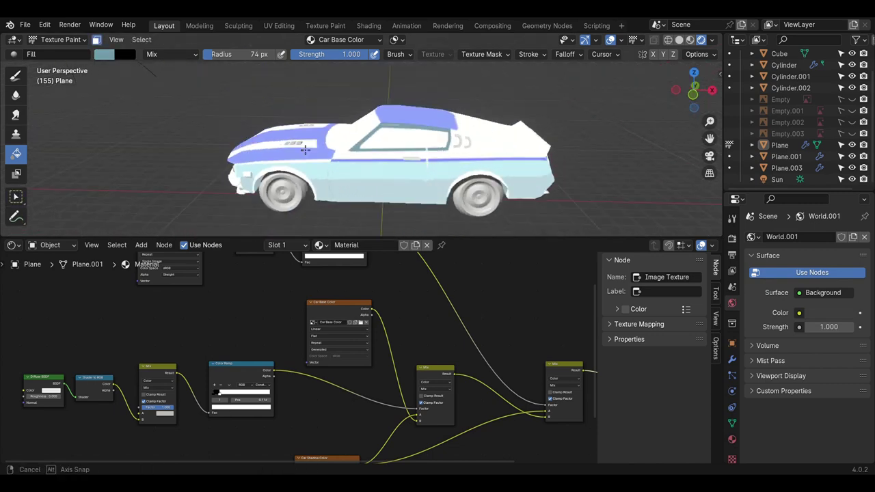
pyautogui.moveTo(311, 137); pyautogui.dragTo(545, 154, button='middle')
pyautogui.click(105, 54)
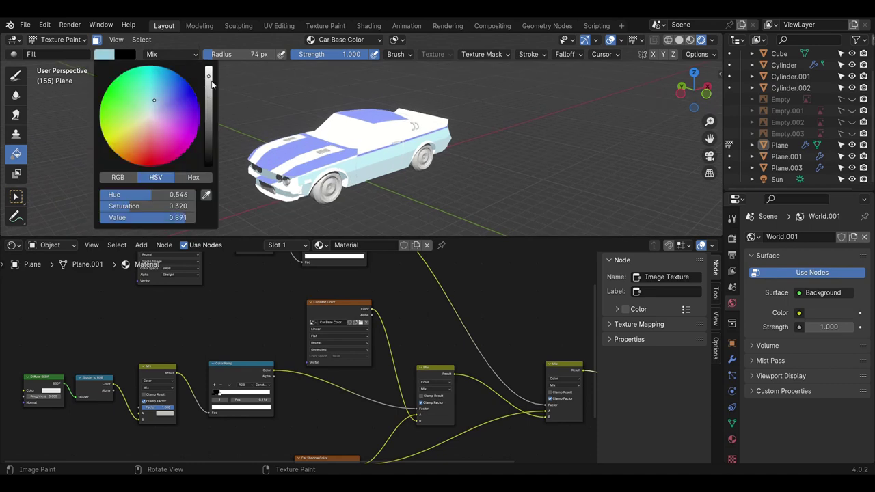
pyautogui.click(64, 53)
pyautogui.moveTo(274, 116); pyautogui.dragTo(440, 146, button='middle')
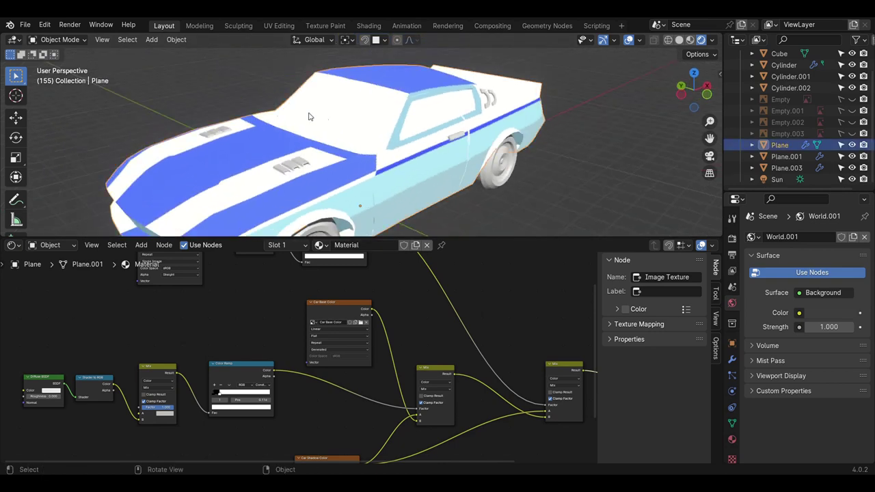
# - In Edit Mode, select the windshield faces of the car
pyautogui.click(67, 115)
pyautogui.click(60, 65)
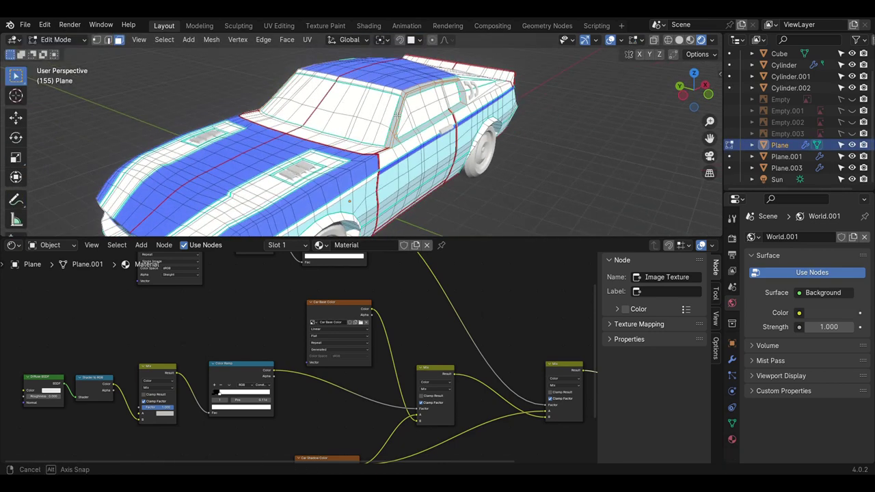
pyautogui.moveTo(274, 123); pyautogui.dragTo(280, 104, button='middle')
pyautogui.moveTo(414, 131); pyautogui.dragTo(414, 132)
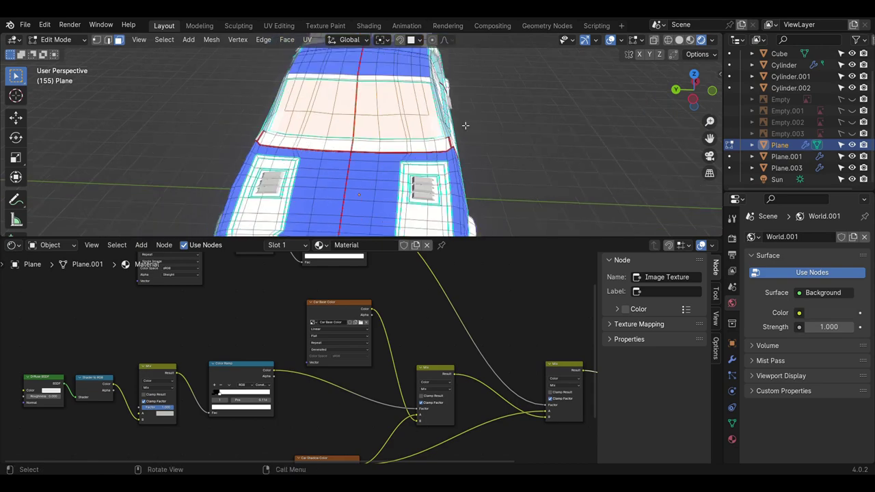
pyautogui.moveTo(414, 131)
pyautogui.mouseDown(button='middle')
pyautogui.moveTo(479, 123)
pyautogui.moveTo(348, 133)
pyautogui.moveTo(389, 129)
pyautogui.moveTo(366, 142)
pyautogui.moveTo(143, 46)
pyautogui.mouseUp(button='middle')
pyautogui.scroll(3, 478, 123)
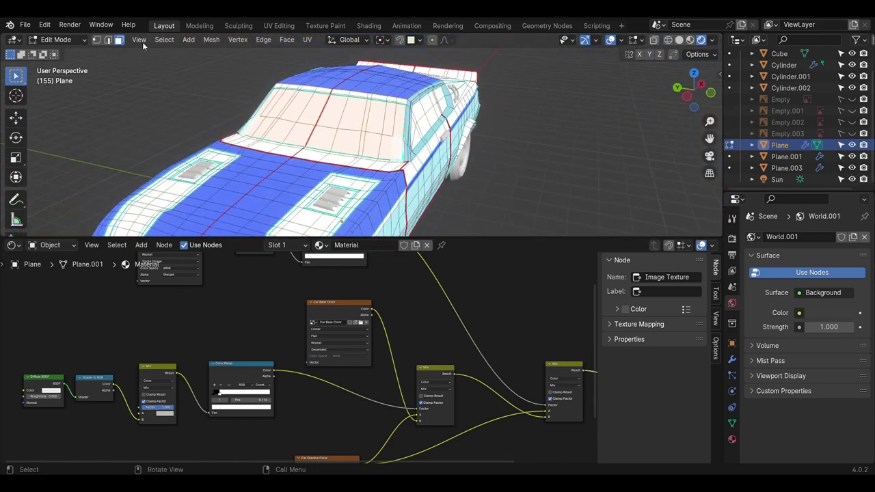
# - In Texture Paint, fill the selected windshield with a much darker brush colour, then return to Object Mode
pyautogui.click(60, 115)
pyautogui.click(116, 54)
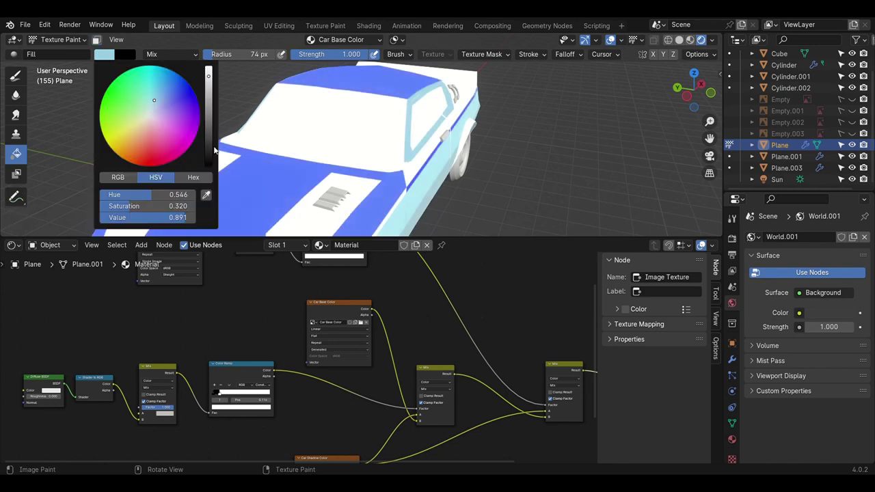
pyautogui.click(206, 138)
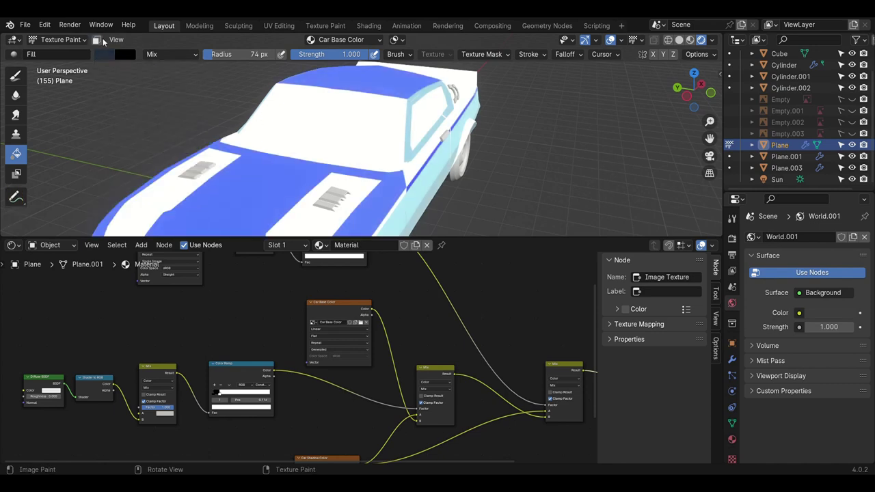
pyautogui.scroll(-3, 308, 150)
pyautogui.moveTo(308, 150)
pyautogui.mouseDown(button='middle')
pyautogui.moveTo(239, 137)
pyautogui.moveTo(171, 103)
pyautogui.mouseUp(button='middle')
pyautogui.click(70, 39)
pyautogui.click(55, 52)
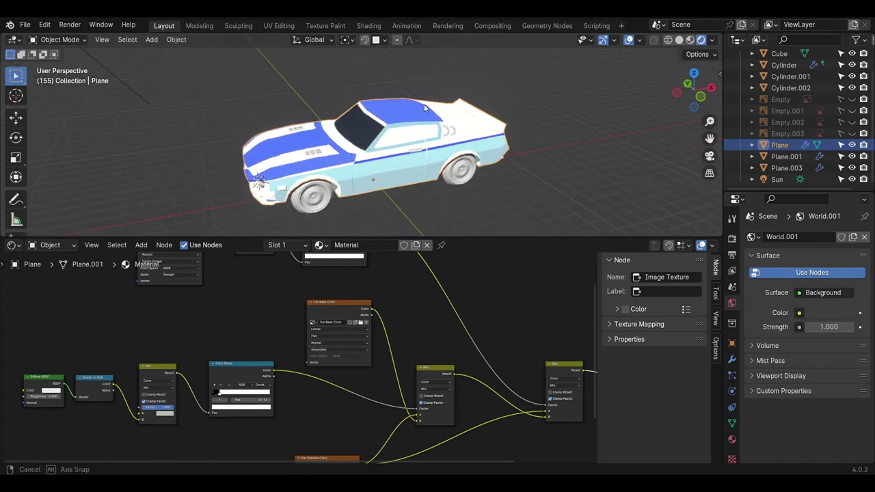
# - In Edit Mode, bring the side window glass into view from the car's side
pyautogui.moveTo(411, 137)
pyautogui.mouseDown(button='middle')
pyautogui.moveTo(477, 133)
pyautogui.moveTo(426, 166)
pyautogui.mouseUp(button='middle')
pyautogui.scroll(3, 477, 133)
pyautogui.scroll(-3, 425, 166)
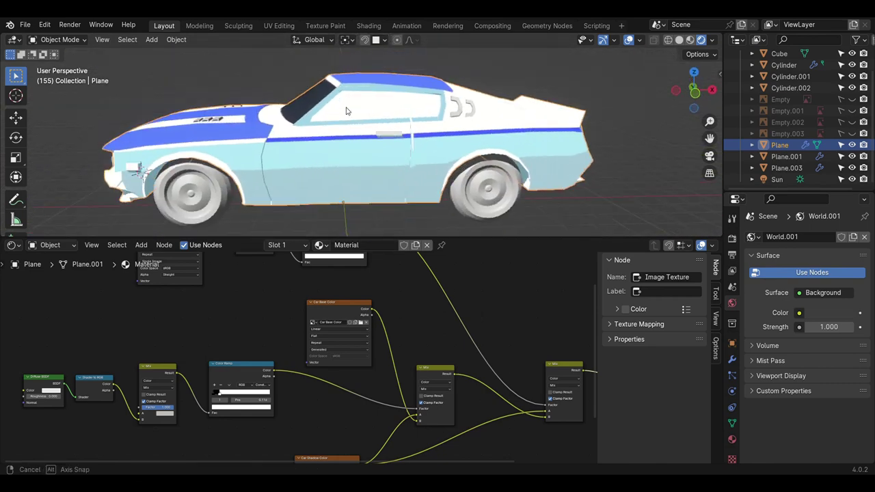
pyautogui.moveTo(342, 137); pyautogui.dragTo(273, 123, button='middle')
pyautogui.press('Tab')
pyautogui.scroll(3, 324, 104)
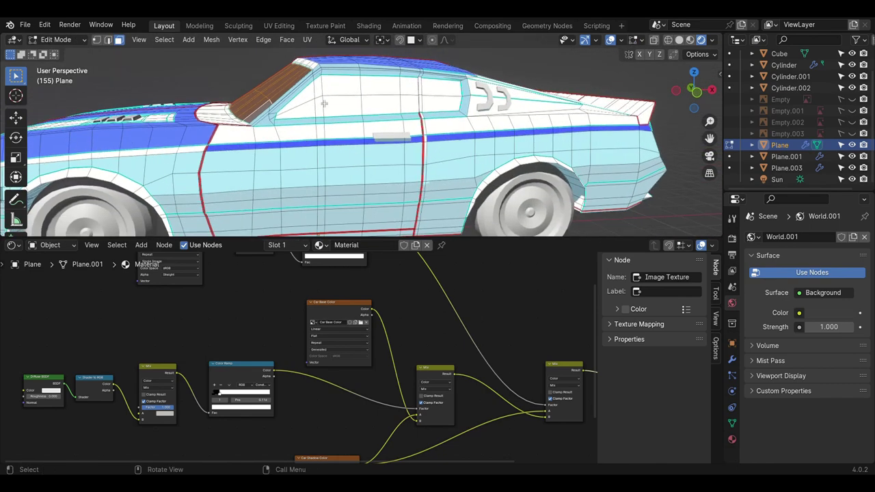
pyautogui.moveTo(445, 100); pyautogui.dragTo(185, 101, button='middle')
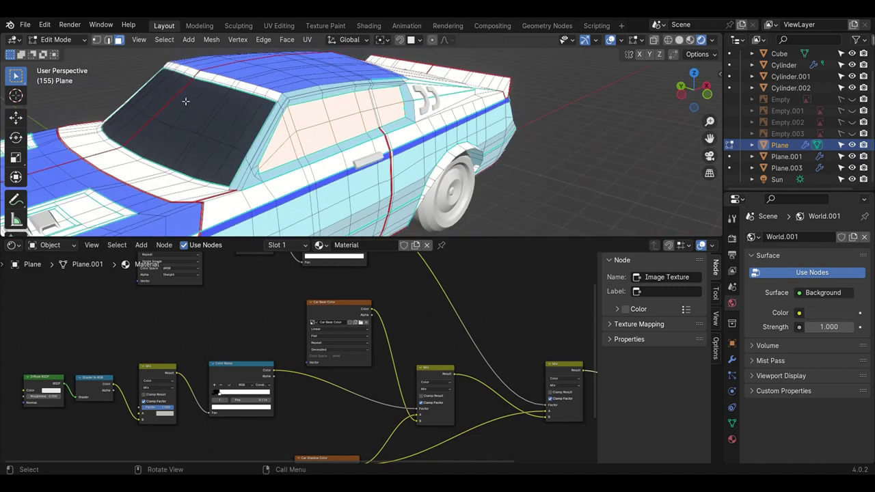
# - In Texture Paint, paint the side window glass with the dark brush colour
pyautogui.click(64, 114)
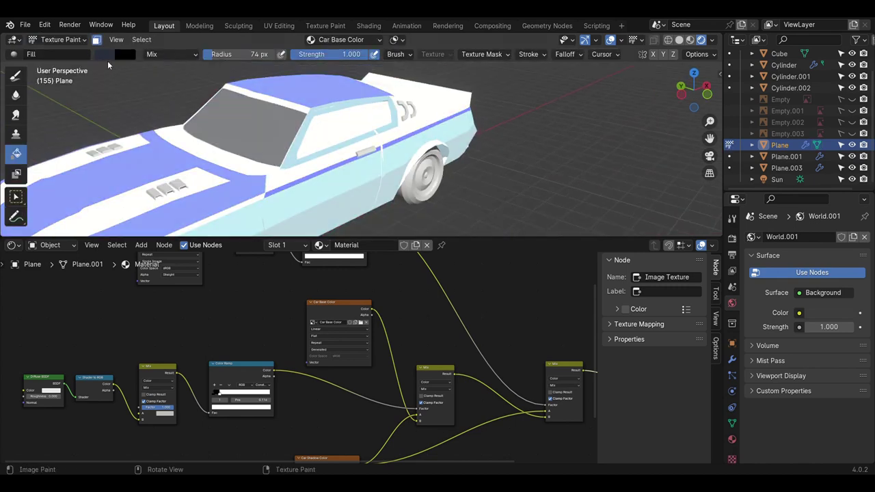
pyautogui.click(108, 55)
pyautogui.scroll(-3, 203, 130)
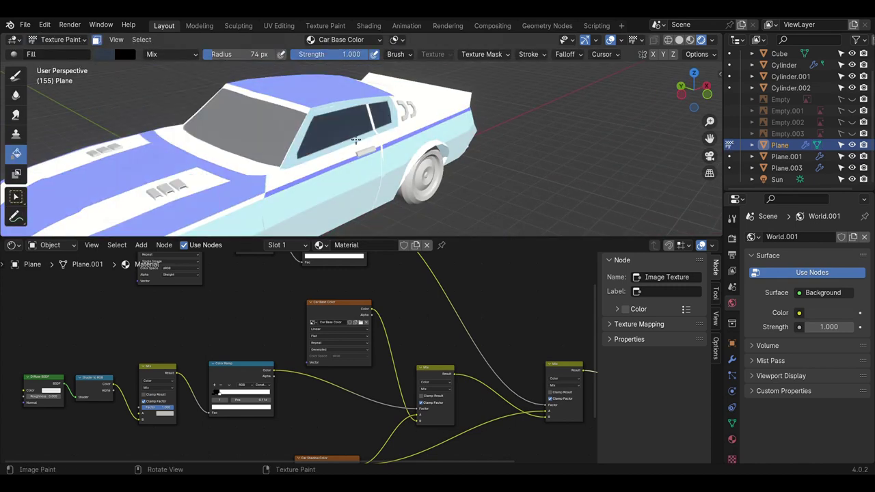
pyautogui.scroll(-1, 203, 130)
pyautogui.scroll(-2, 203, 129)
pyautogui.scroll(-1, 203, 129)
# - Return to Object Mode and orbit around the car to review the dark windows
pyautogui.click(60, 39)
pyautogui.click(56, 54)
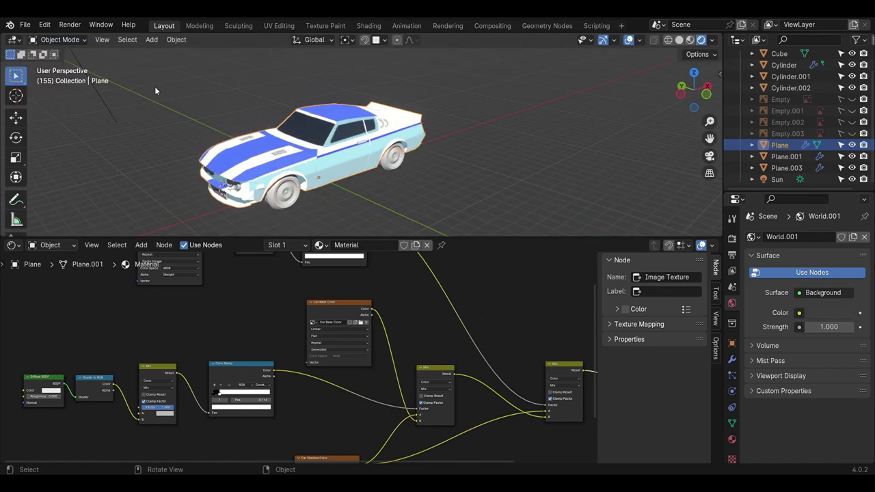
pyautogui.moveTo(155, 86)
pyautogui.mouseDown(button='middle')
pyautogui.moveTo(334, 163)
pyautogui.moveTo(446, 129)
pyautogui.moveTo(440, 126)
pyautogui.mouseUp(button='middle')
pyautogui.scroll(4, 439, 125)
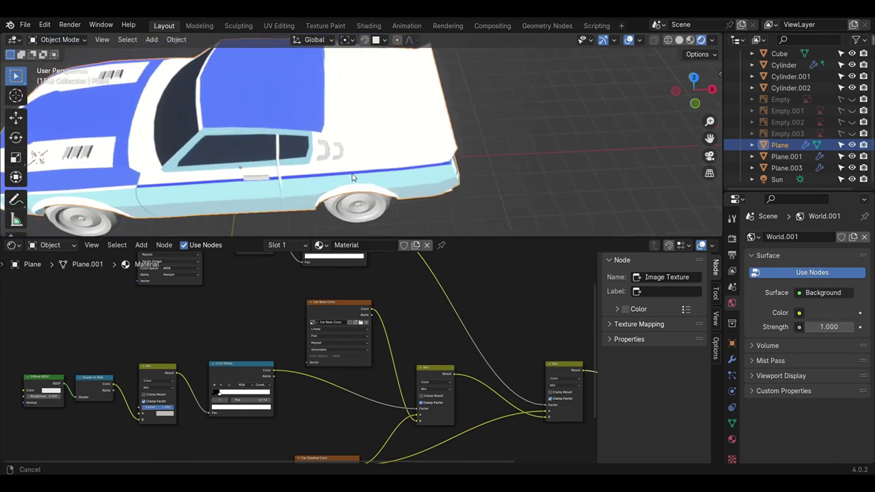
pyautogui.scroll(1, 440, 125)
# - Enter Edit Mode and inspect the car's roof and rear
pyautogui.click(64, 114)
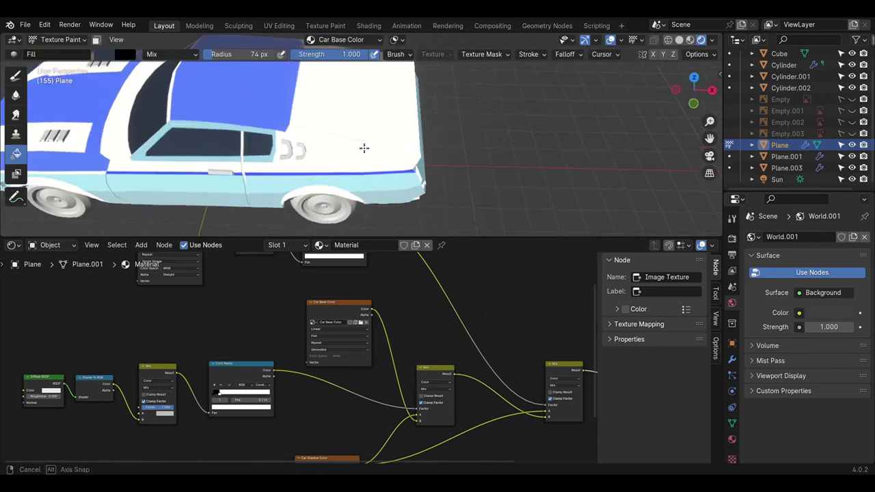
pyautogui.moveTo(363, 146); pyautogui.dragTo(273, 151, button='middle')
pyautogui.press('Tab')
pyautogui.scroll(3, 196, 183)
pyautogui.moveTo(196, 184); pyautogui.dragTo(333, 117, button='middle')
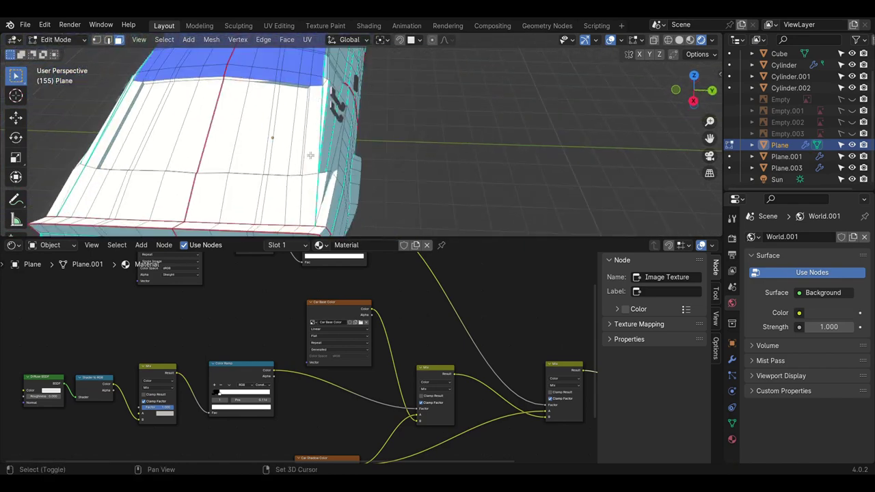
pyautogui.moveTo(310, 156); pyautogui.dragTo(219, 141, button='middle')
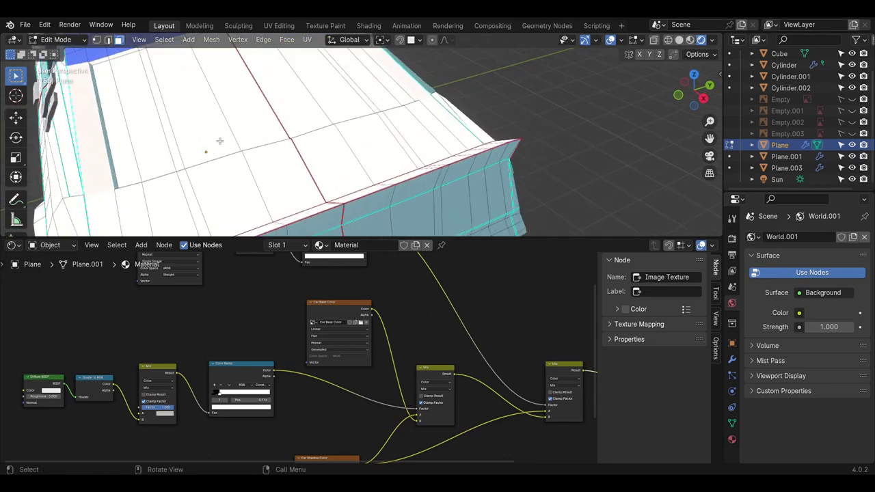
pyautogui.scroll(-5, 220, 141)
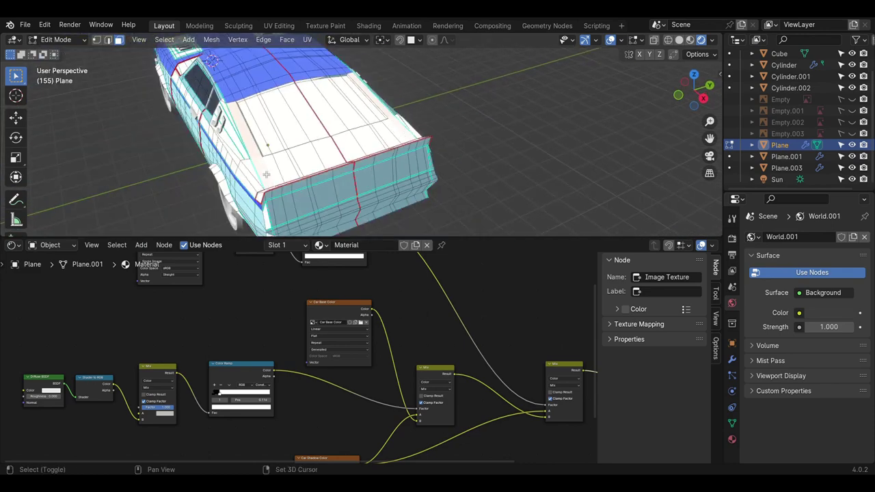
pyautogui.moveTo(266, 174)
pyautogui.mouseDown(button='middle')
pyautogui.moveTo(259, 151)
pyautogui.moveTo(349, 134)
pyautogui.mouseUp(button='middle')
pyautogui.scroll(2, 493, 108)
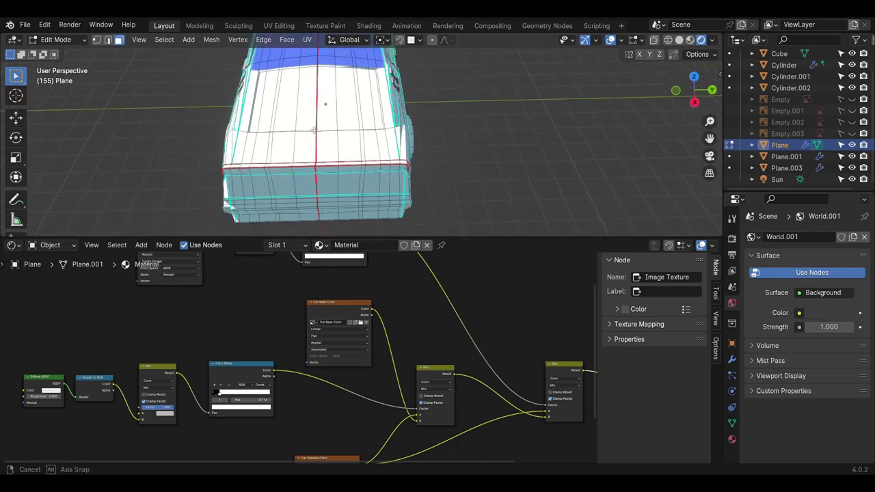
pyautogui.scroll(2, 274, 135)
# - Zoom into a close side view of the car and switch to Texture Paint
pyautogui.moveTo(274, 135)
pyautogui.mouseDown(button='middle')
pyautogui.moveTo(371, 130)
pyautogui.moveTo(328, 149)
pyautogui.moveTo(269, 122)
pyautogui.moveTo(274, 143)
pyautogui.mouseUp(button='middle')
pyautogui.scroll(2, 318, 144)
pyautogui.scroll(2, 318, 144)
pyautogui.scroll(1, 318, 144)
pyautogui.scroll(-3, 302, 143)
pyautogui.scroll(4, 269, 122)
pyautogui.scroll(-2, 274, 143)
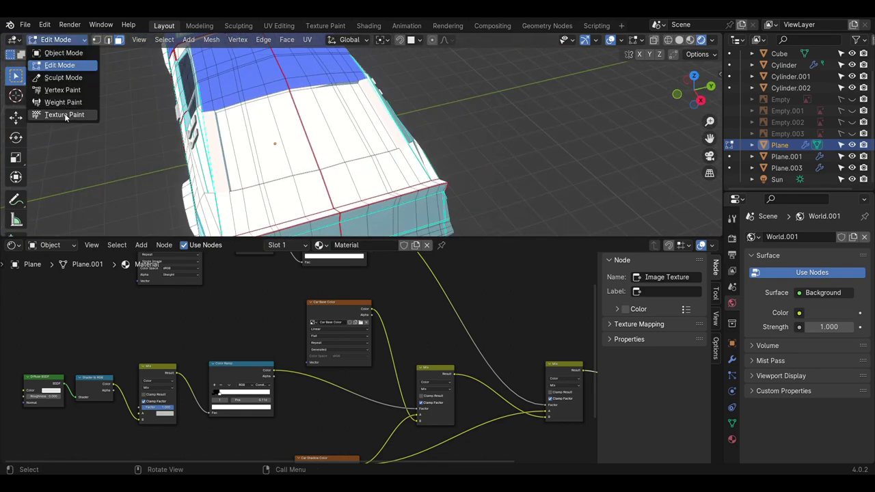
pyautogui.click(65, 115)
pyautogui.click(104, 54)
# - Return to Edit Mode on a closer side view of the car's body faces
pyautogui.moveTo(274, 144)
pyautogui.mouseDown(button='middle')
pyautogui.moveTo(369, 117)
pyautogui.moveTo(388, 195)
pyautogui.moveTo(438, 114)
pyautogui.mouseUp(button='middle')
pyautogui.scroll(-2, 328, 126)
pyautogui.scroll(3, 369, 117)
pyautogui.scroll(1, 370, 118)
pyautogui.press('Tab')
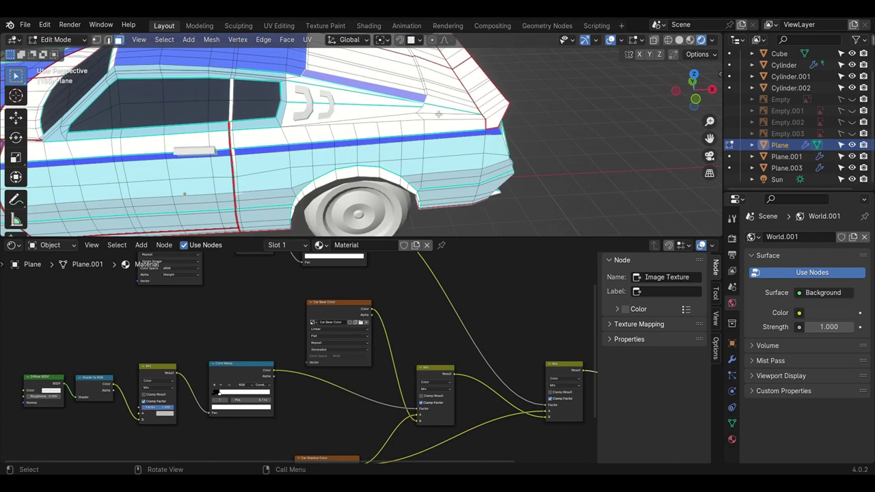
pyautogui.moveTo(538, 109)
pyautogui.mouseDown(button='middle')
pyautogui.moveTo(479, 140)
pyautogui.moveTo(387, 136)
pyautogui.mouseUp(button='middle')
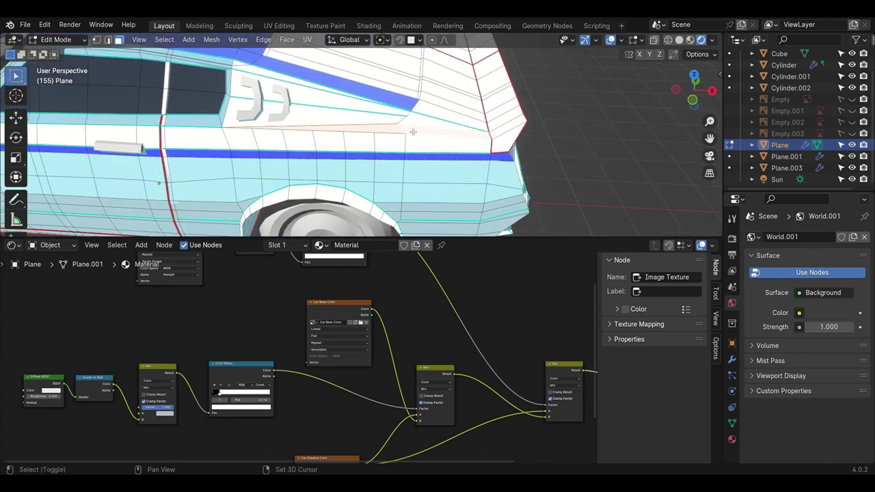
pyautogui.scroll(-3, 309, 140)
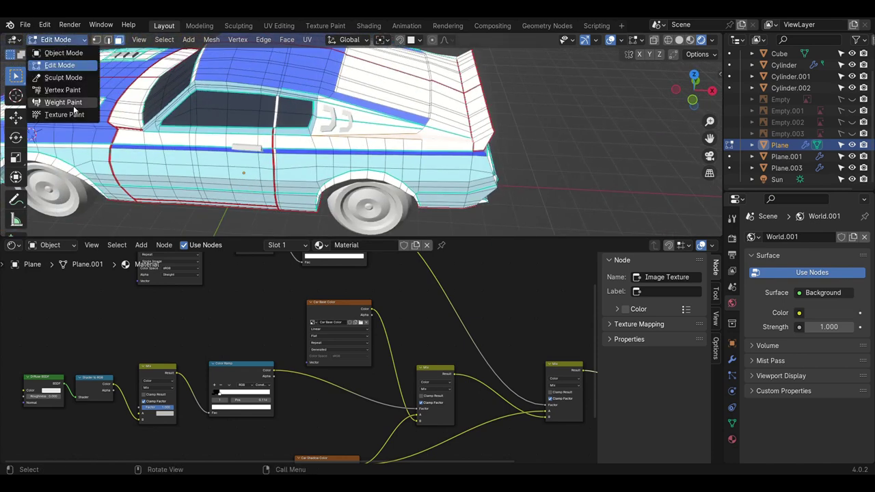
# - Enable face-selection masking and paint the selected faces light cyan, then go to Object Mode
pyautogui.click(68, 114)
pyautogui.click(97, 41)
pyautogui.click(104, 54)
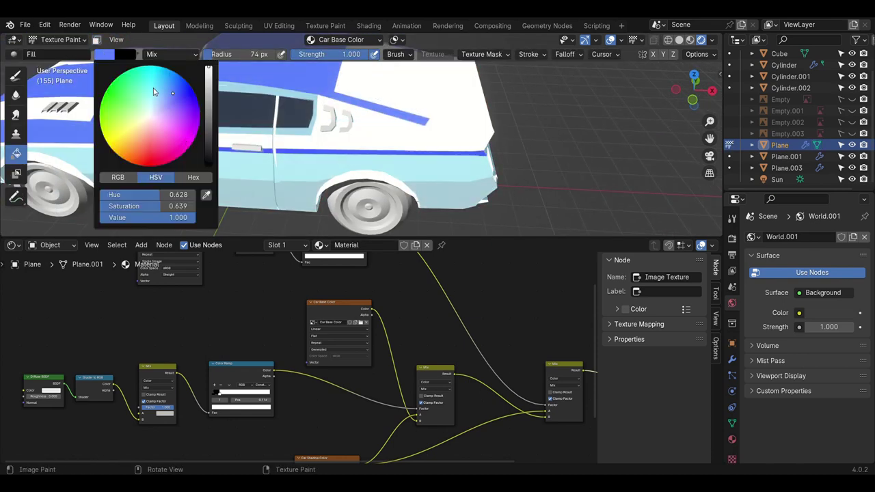
pyautogui.click(155, 91)
pyautogui.click(58, 39)
pyautogui.click(55, 64)
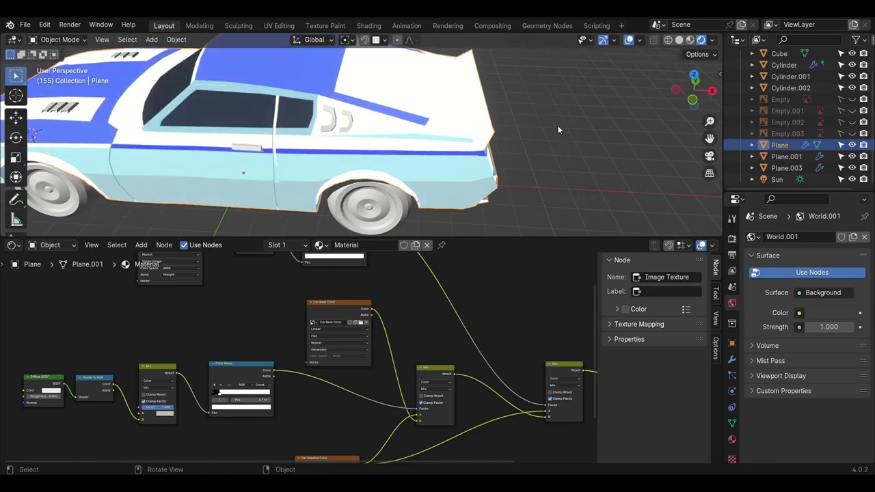
# - Check the light-cyan panels from above and a front three-quarter view, then leave Texture Paint
pyautogui.moveTo(205, 137); pyautogui.dragTo(371, 195, button='middle')
pyautogui.press('Tab')
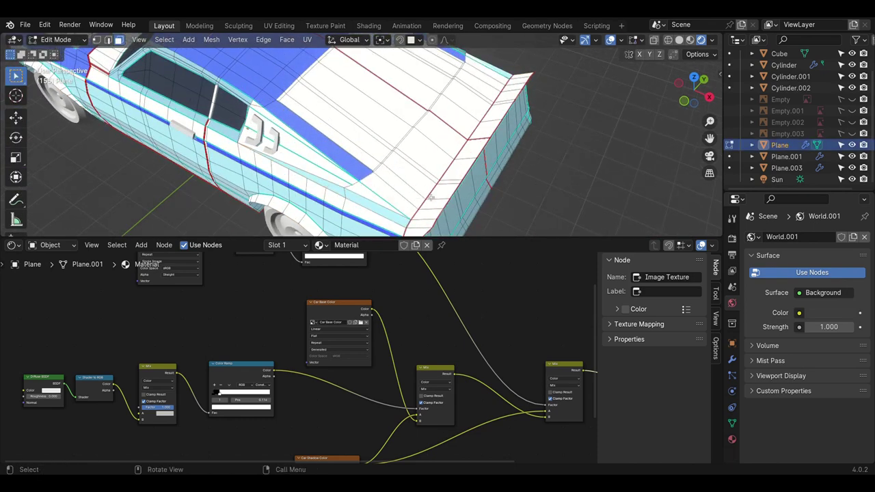
pyautogui.moveTo(431, 198)
pyautogui.mouseDown(button='middle')
pyautogui.moveTo(395, 100)
pyautogui.moveTo(157, 32)
pyautogui.mouseUp(button='middle')
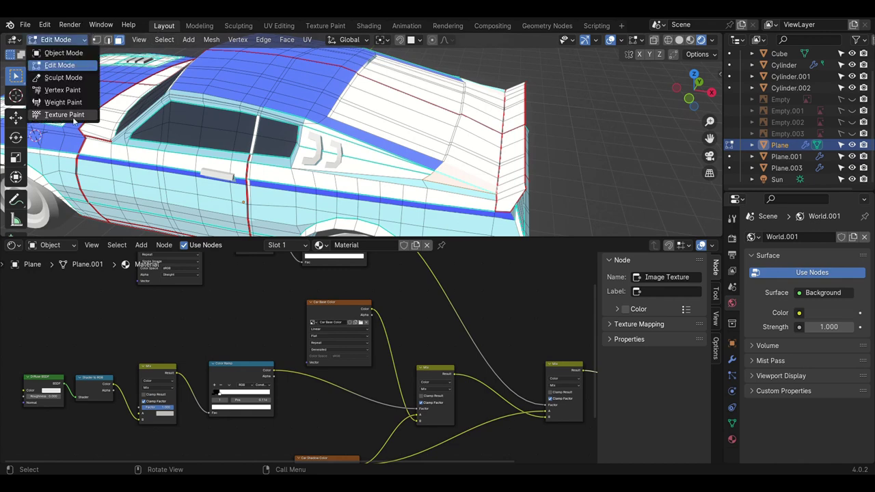
pyautogui.click(64, 115)
pyautogui.click(104, 55)
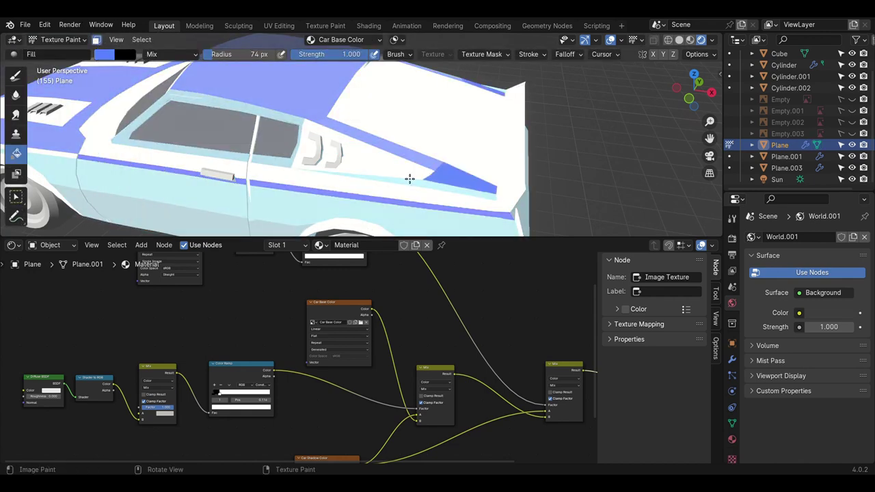
pyautogui.scroll(-4, 132, 63)
pyautogui.moveTo(133, 62)
pyautogui.mouseDown(button='middle')
pyautogui.moveTo(424, 189)
pyautogui.moveTo(462, 169)
pyautogui.moveTo(444, 164)
pyautogui.mouseUp(button='middle')
pyautogui.scroll(-3, 424, 190)
pyautogui.hotkey('ctrl', 'Tab')
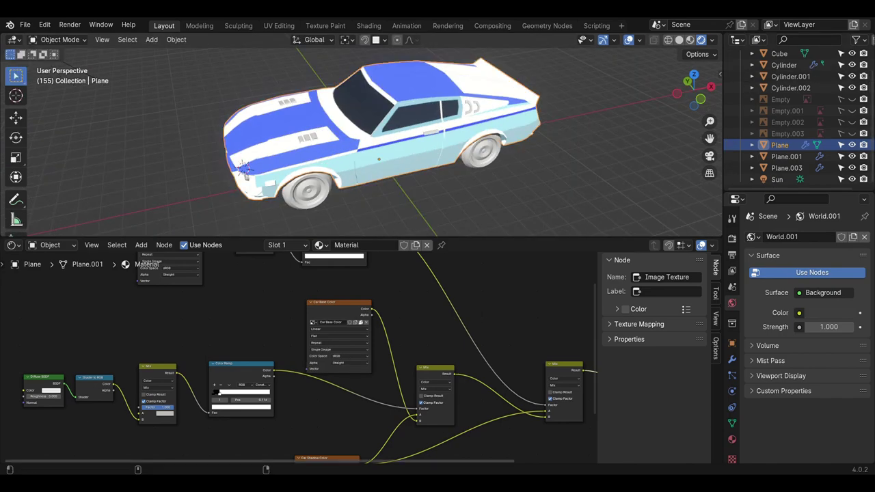
# - Deselect the car and enter Edit Mode on a view of the car's front
pyautogui.click(584, 142)
pyautogui.scroll(1, 272, 153)
pyautogui.click(46, 39)
pyautogui.click(55, 62)
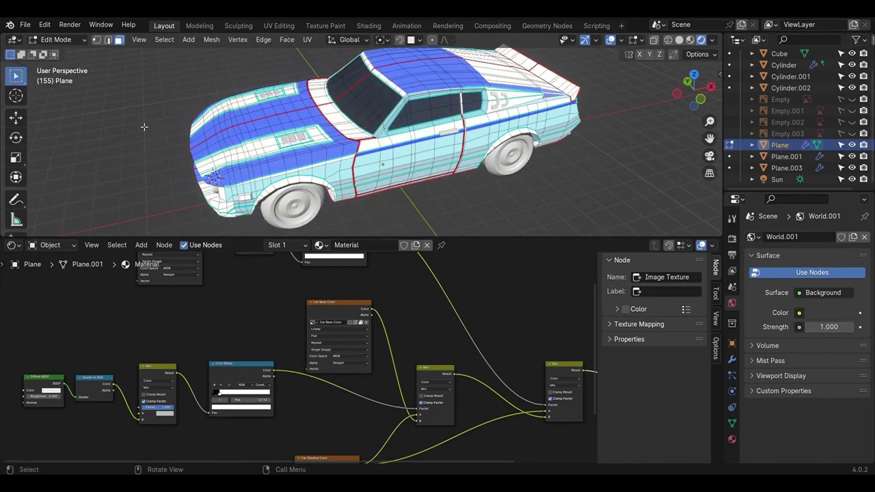
pyautogui.scroll(3, 298, 124)
pyautogui.scroll(2, 298, 125)
pyautogui.scroll(2, 298, 124)
pyautogui.scroll(-4, 297, 125)
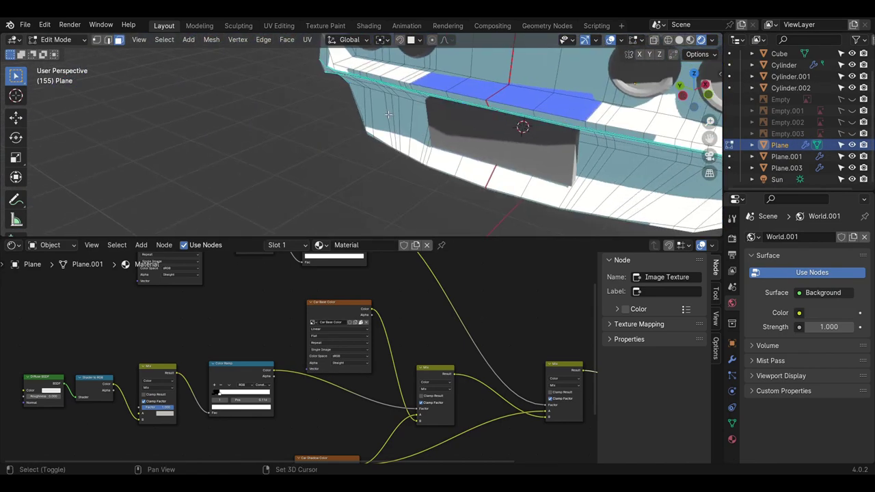
pyautogui.moveTo(524, 128)
pyautogui.mouseDown(button='middle')
pyautogui.moveTo(511, 139)
pyautogui.moveTo(509, 164)
pyautogui.mouseUp(button='middle')
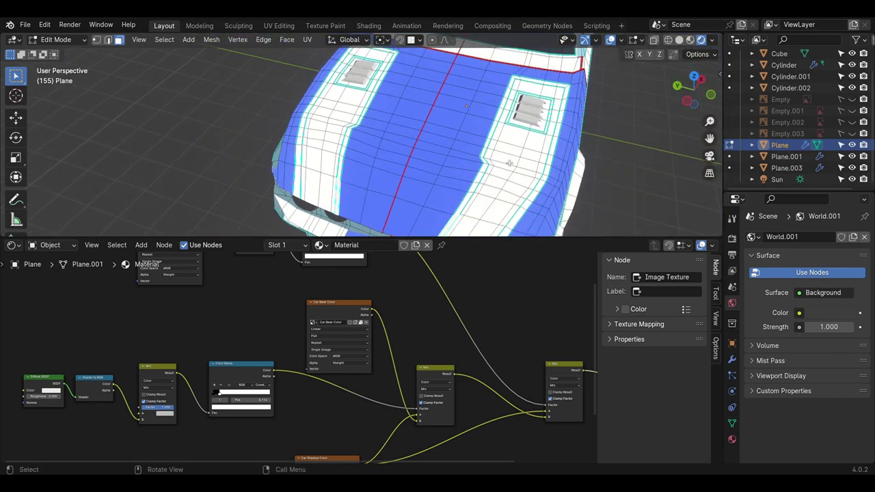
# - Frame the hood stripes and extend the face selection along the hood's edge
pyautogui.scroll(4, 517, 89)
pyautogui.scroll(-2, 465, 110)
pyautogui.scroll(3, 422, 128)
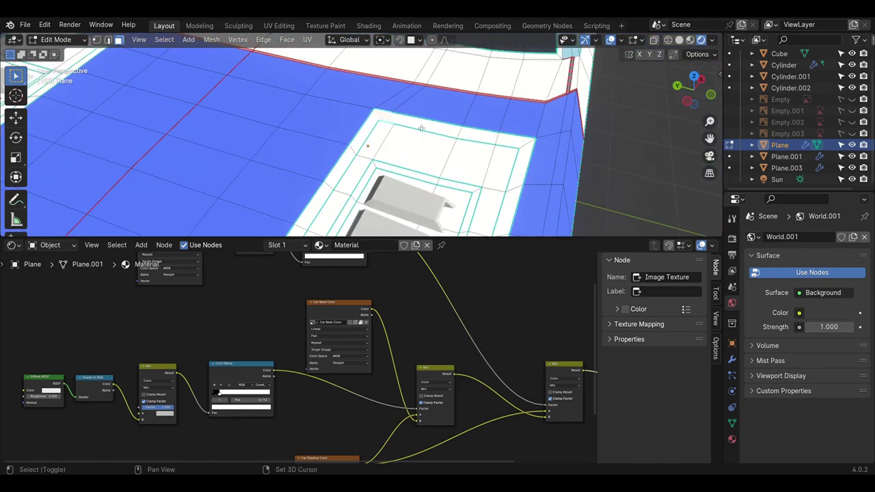
pyautogui.scroll(-3, 528, 158)
pyautogui.scroll(4, 500, 121)
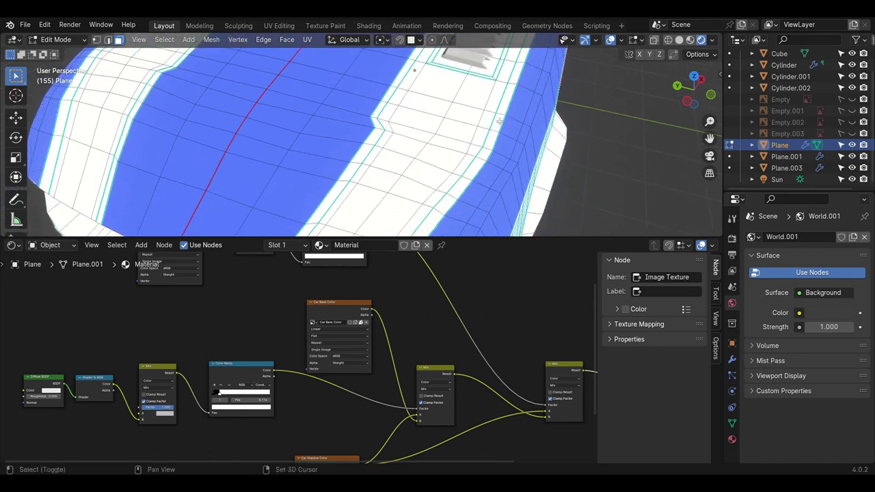
pyautogui.scroll(-3, 499, 150)
pyautogui.scroll(-2, 489, 164)
pyautogui.scroll(4, 479, 181)
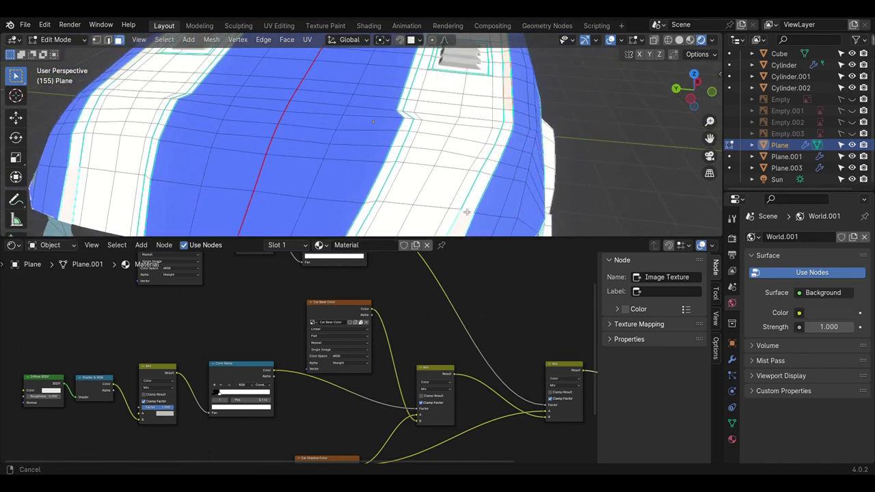
pyautogui.scroll(1, 469, 198)
pyautogui.moveTo(470, 198); pyautogui.dragTo(372, 198, button='middle')
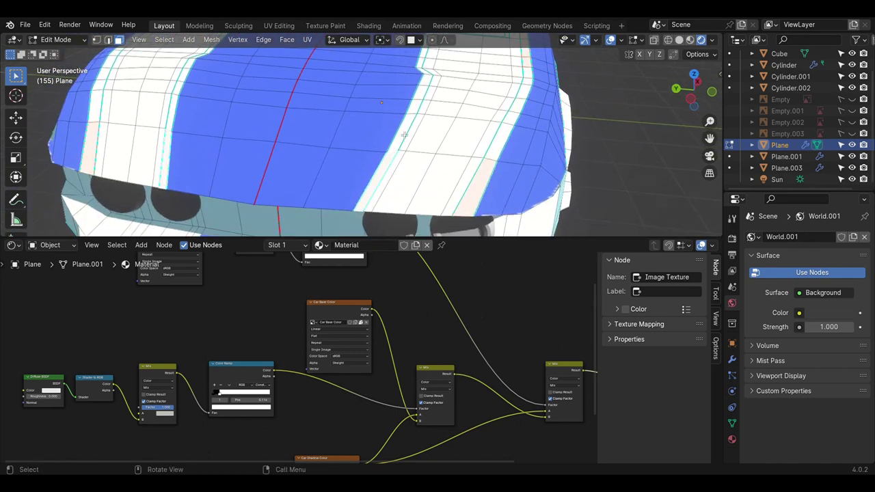
pyautogui.scroll(-3, 418, 102)
pyautogui.scroll(4, 383, 102)
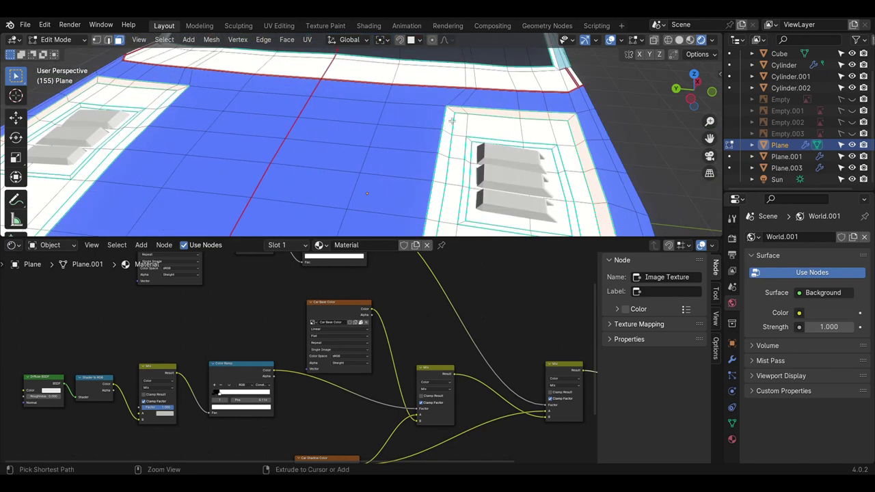
pyautogui.keyDown('ctrl'); pyautogui.click(308, 81); pyautogui.keyUp('ctrl')
# - In Texture Paint, darken the brush colour and mask painting to the selected faces
pyautogui.scroll(-3, 274, 102)
pyautogui.click(58, 114)
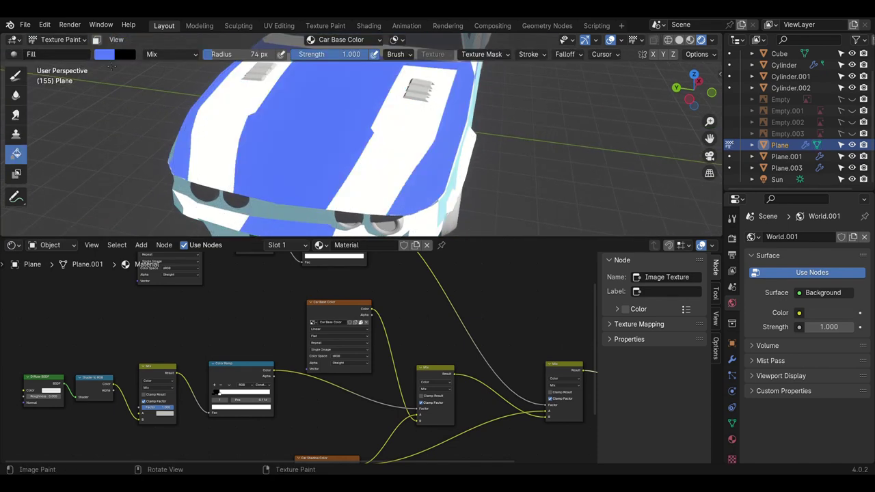
pyautogui.click(104, 54)
pyautogui.click(208, 111)
pyautogui.click(95, 41)
pyautogui.scroll(-2, 355, 151)
pyautogui.moveTo(356, 150)
pyautogui.mouseDown(button='middle')
pyautogui.moveTo(383, 162)
pyautogui.moveTo(288, 137)
pyautogui.mouseUp(button='middle')
# - Set the brush to medium blue and fill the selected hood stripe faces blue
pyautogui.click(96, 40)
pyautogui.scroll(-2, 205, 137)
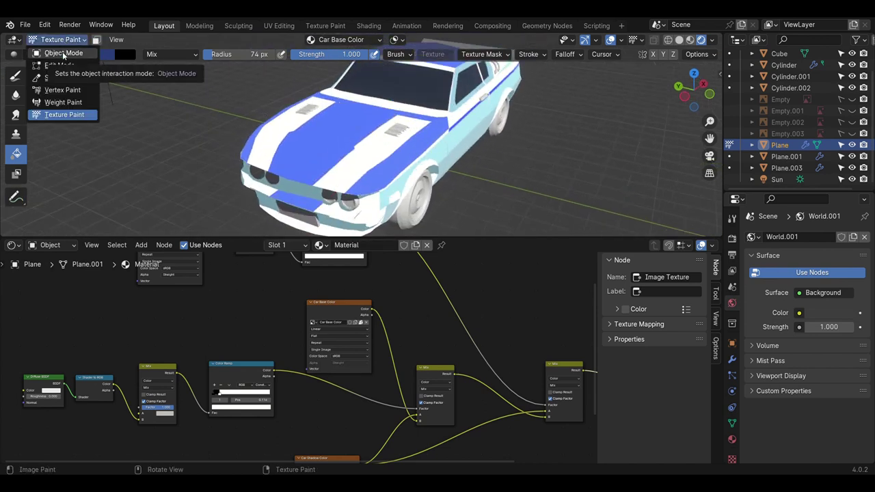
pyautogui.click(110, 55)
pyautogui.moveTo(211, 111); pyautogui.dragTo(211, 88)
pyautogui.click(95, 39)
pyautogui.click(299, 131)
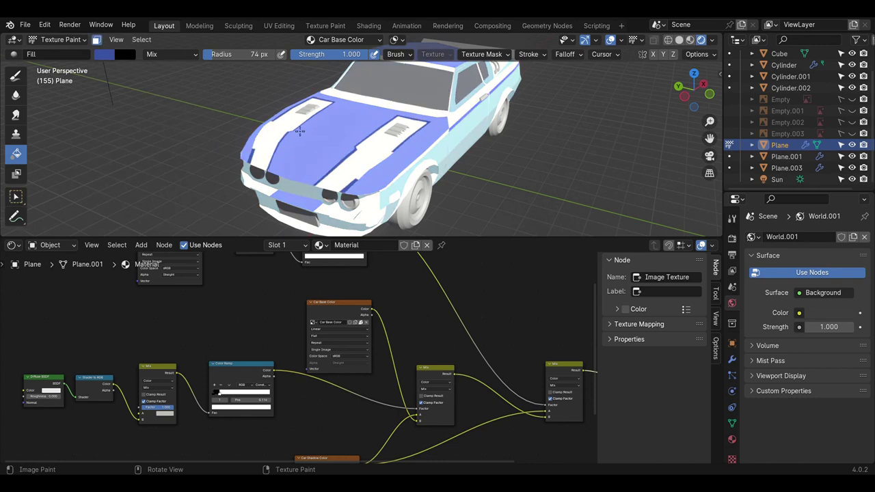
pyautogui.click(95, 39)
# - Re-enable face masking and toggle through Edit Mode back to Texture Paint near the hood
pyautogui.moveTo(307, 137)
pyautogui.mouseDown(button='middle')
pyautogui.moveTo(411, 147)
pyautogui.moveTo(383, 157)
pyautogui.moveTo(398, 174)
pyautogui.mouseUp(button='middle')
pyautogui.scroll(3, 436, 150)
pyautogui.scroll(-3, 435, 150)
pyautogui.click(95, 39)
pyautogui.click(60, 39)
pyautogui.click(60, 65)
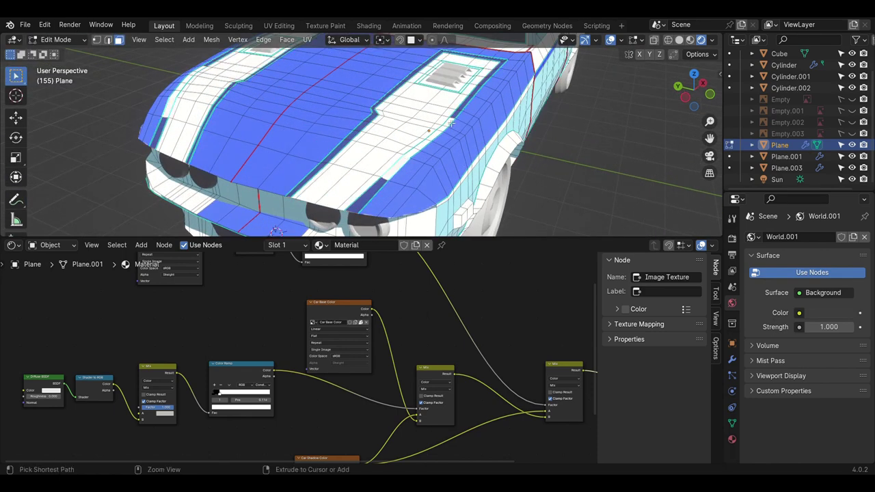
pyautogui.click(58, 39)
pyautogui.click(65, 112)
# - Orbit around the car's front and sides to review the paint, then leave Texture Paint
pyautogui.scroll(-5, 417, 147)
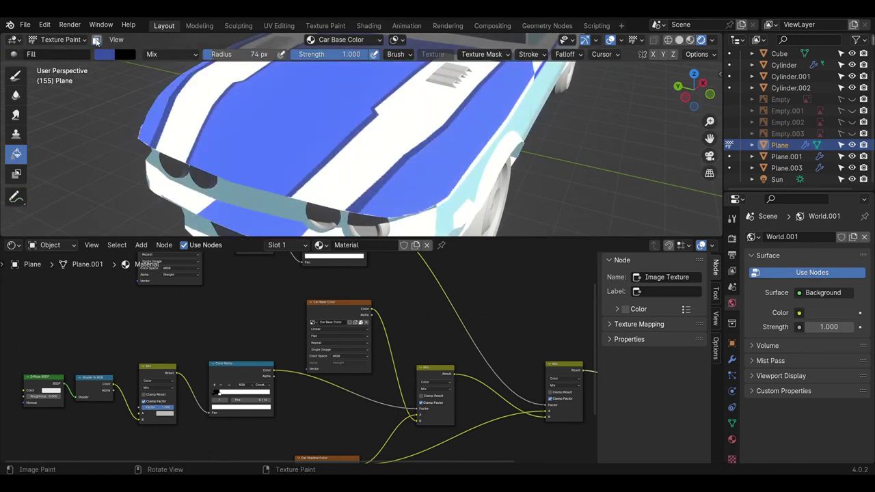
pyautogui.moveTo(418, 148); pyautogui.dragTo(409, 117, button='middle')
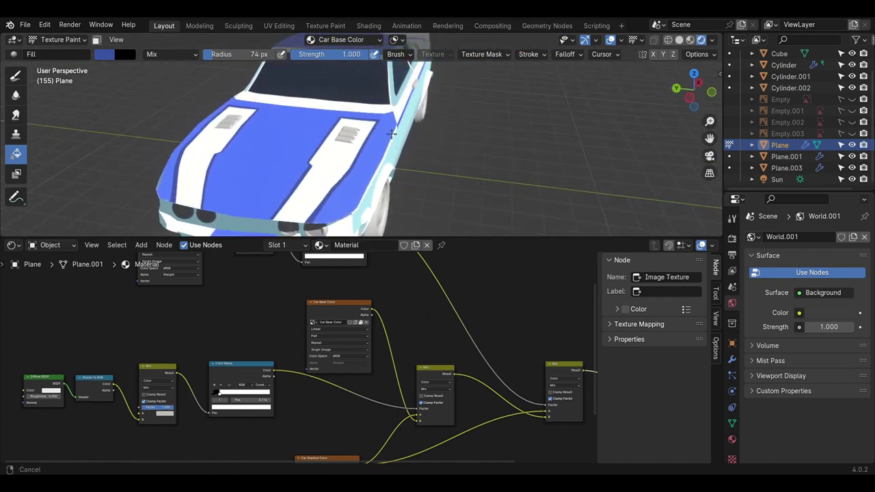
pyautogui.moveTo(387, 145); pyautogui.dragTo(368, 167, button='middle')
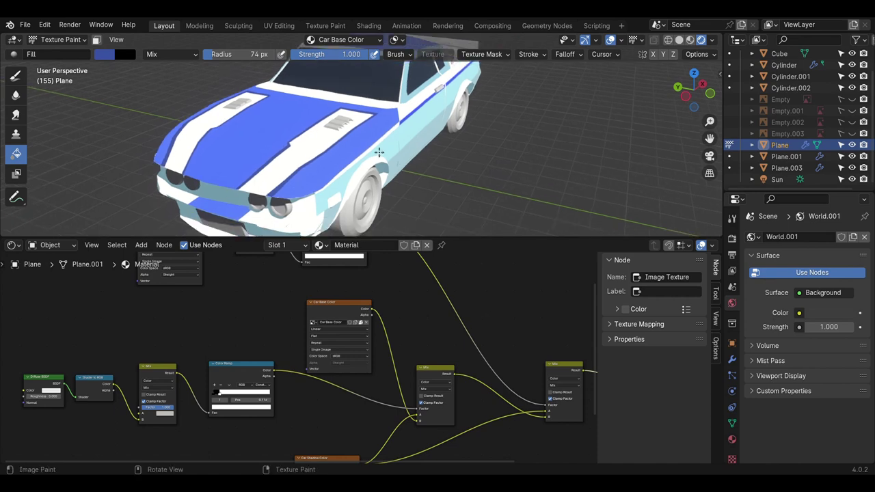
pyautogui.moveTo(347, 134); pyautogui.dragTo(348, 138, button='middle')
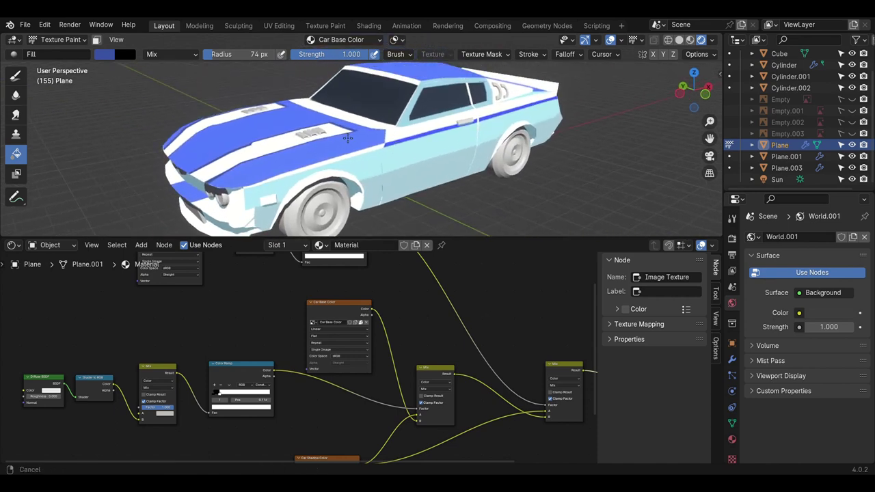
pyautogui.moveTo(383, 200); pyautogui.dragTo(428, 179, button='middle')
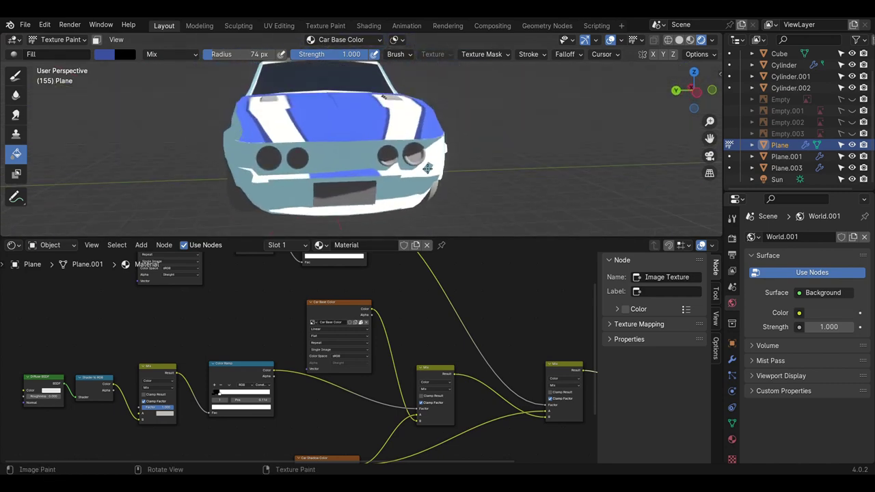
pyautogui.moveTo(417, 181); pyautogui.dragTo(424, 151, button='middle')
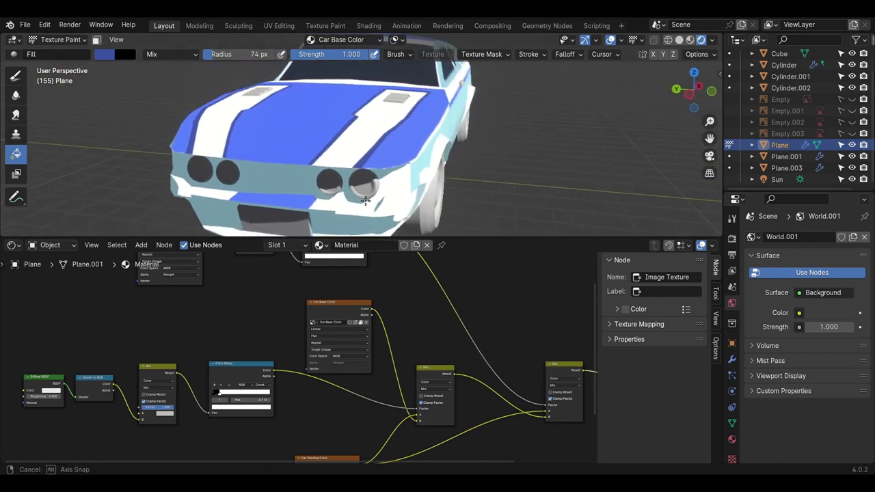
pyautogui.moveTo(365, 201)
pyautogui.mouseDown(button='middle')
pyautogui.moveTo(369, 149)
pyautogui.moveTo(435, 144)
pyautogui.mouseUp(button='middle')
pyautogui.hotkey('ctrl', 'Tab')
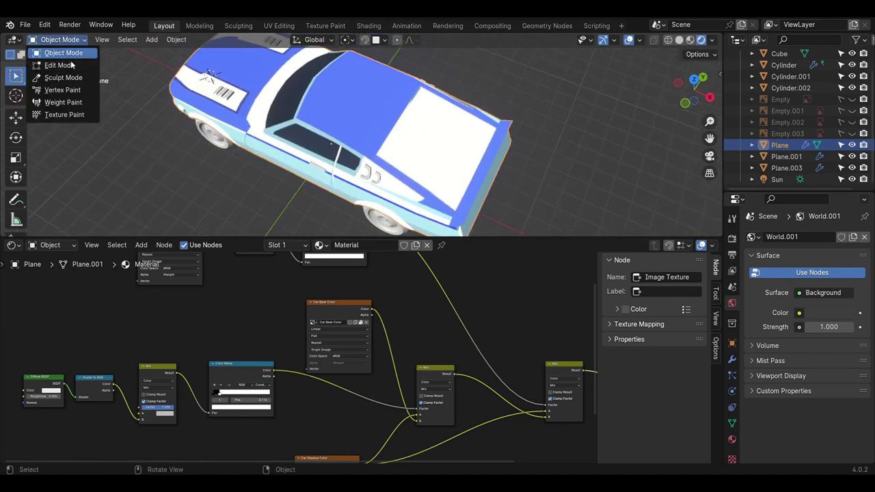
# - Enter Edit Mode on the car, view the rear and roof, then return to Texture Paint
pyautogui.click(58, 65)
pyautogui.moveTo(308, 102); pyautogui.dragTo(363, 87, button='middle')
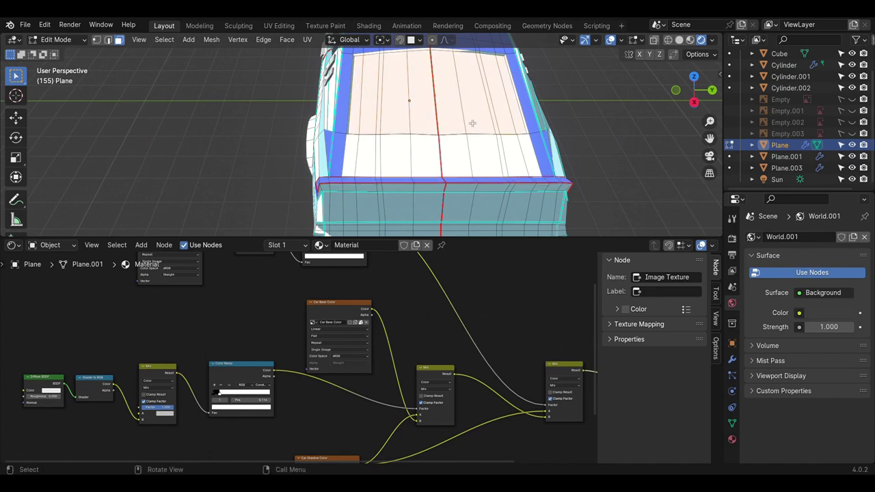
pyautogui.moveTo(471, 123); pyautogui.dragTo(360, 120, button='middle')
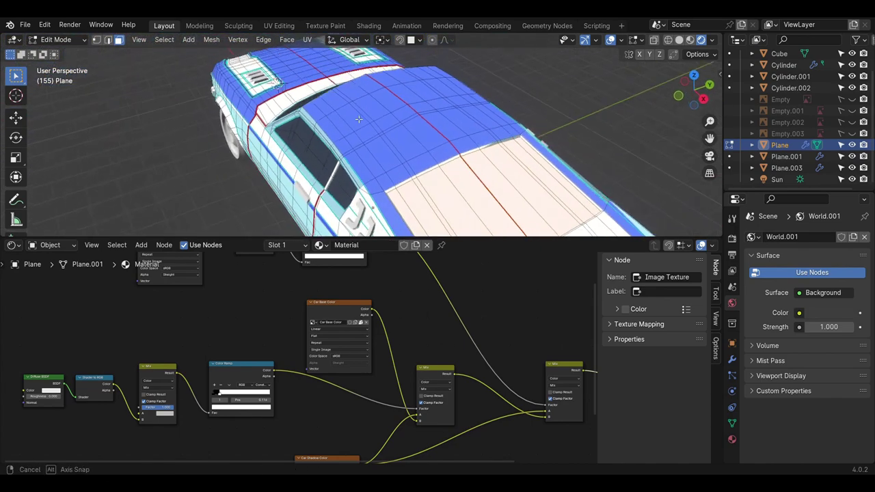
pyautogui.moveTo(465, 188); pyautogui.dragTo(383, 158, button='middle')
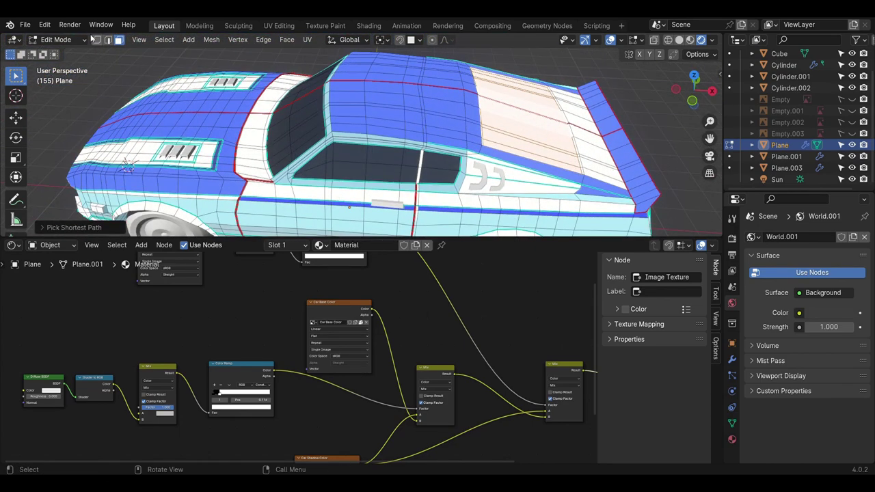
pyautogui.click(65, 115)
pyautogui.click(108, 55)
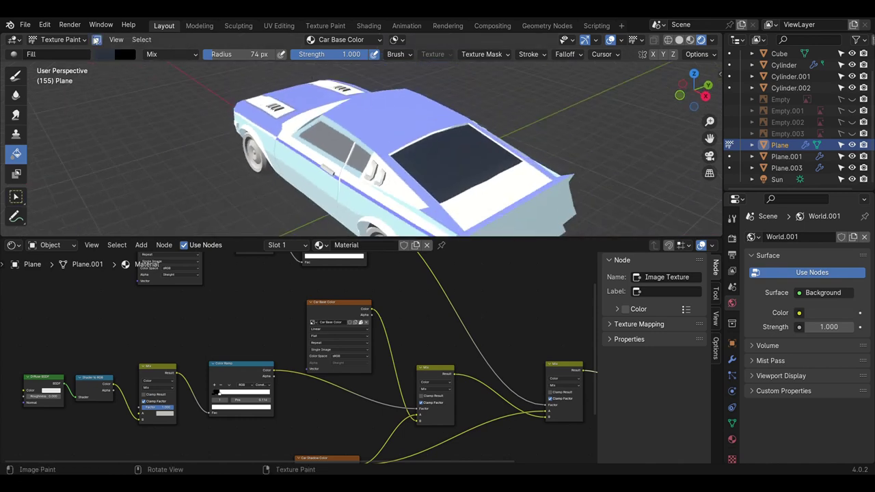
pyautogui.moveTo(342, 151)
pyautogui.mouseDown(button='middle')
pyautogui.moveTo(363, 136)
pyautogui.moveTo(375, 142)
pyautogui.moveTo(322, 147)
pyautogui.mouseUp(button='middle')
pyautogui.scroll(-2, 363, 136)
pyautogui.scroll(4, 362, 136)
pyautogui.scroll(3, 321, 148)
# - Switch between Edit Mode and Texture Paint, ending in Edit Mode on the car mesh
pyautogui.click(62, 39)
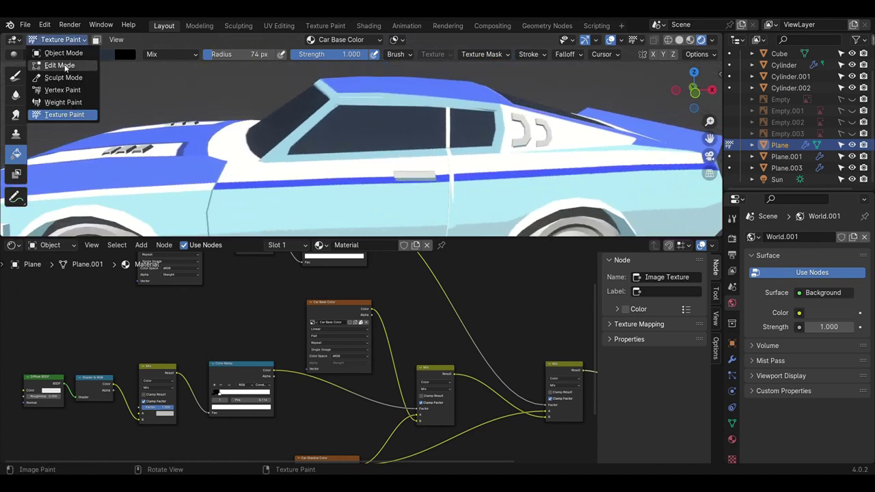
pyautogui.click(65, 66)
pyautogui.click(68, 39)
pyautogui.click(64, 114)
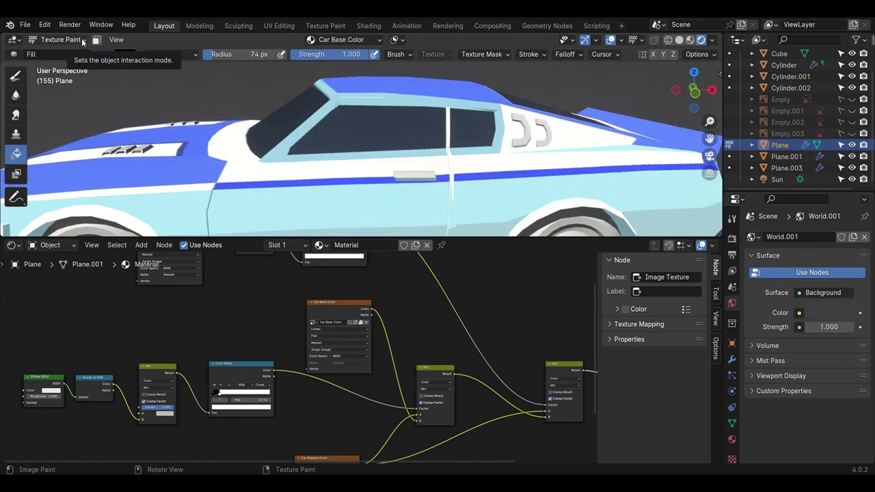
pyautogui.click(82, 41)
pyautogui.click(65, 66)
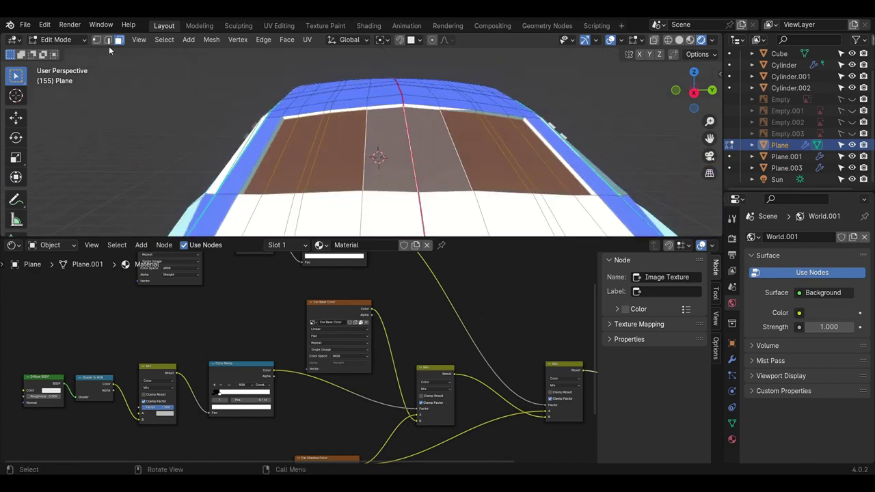
# - Deselect the earlier roof faces and look over the roof and rear window area
pyautogui.hotkey('alt', 'a')
pyautogui.moveTo(319, 133); pyautogui.dragTo(576, 117, button='middle')
pyautogui.moveTo(404, 99)
pyautogui.mouseDown(button='middle')
pyautogui.moveTo(319, 117)
pyautogui.moveTo(196, 88)
pyautogui.mouseUp(button='middle')
pyautogui.moveTo(240, 105)
pyautogui.mouseDown(button='middle')
pyautogui.moveTo(337, 101)
pyautogui.moveTo(452, 150)
pyautogui.moveTo(409, 150)
pyautogui.mouseUp(button='middle')
pyautogui.scroll(-5, 336, 101)
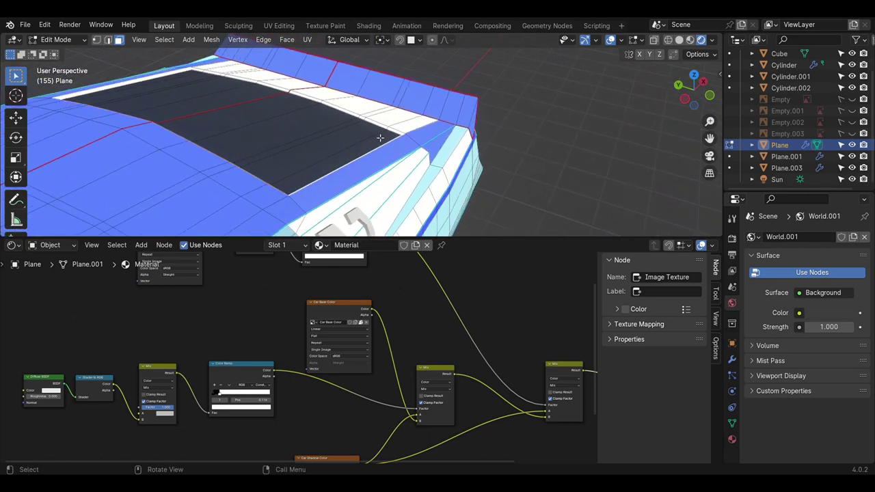
pyautogui.moveTo(284, 88)
pyautogui.keyDown('ctrl'); pyautogui.mouseDown(button='middle')
pyautogui.moveTo(301, 116)
pyautogui.moveTo(356, 115)
pyautogui.mouseUp(button='middle'); pyautogui.keyUp('ctrl')
pyautogui.scroll(3, 342, 118)
# - In Texture Paint, sample the dark window colour from the car as the paint colour
pyautogui.click(56, 39)
pyautogui.click(65, 113)
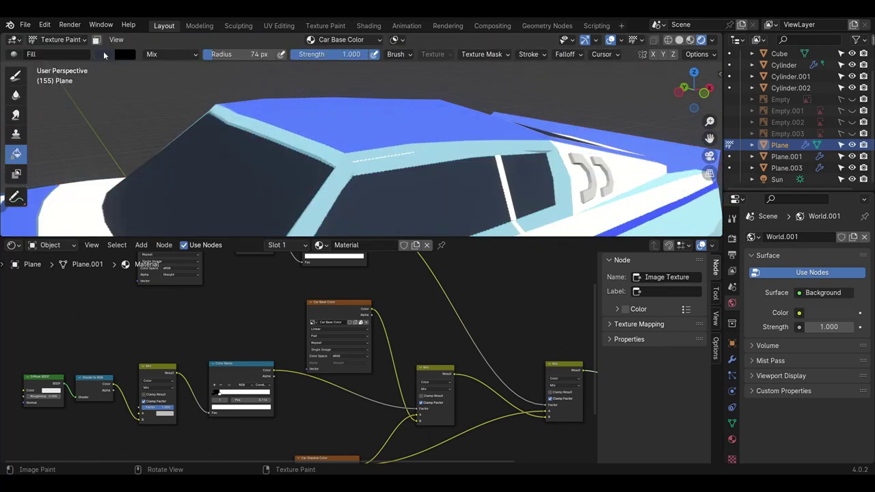
pyautogui.click(113, 54)
pyautogui.click(213, 197)
pyautogui.moveTo(253, 128); pyautogui.dragTo(274, 157, button='middle')
pyautogui.click(104, 54)
pyautogui.click(217, 195)
pyautogui.moveTo(260, 124); pyautogui.dragTo(276, 83, button='middle')
# - Turn face-selection masking on and back off, then zoom out to the whole car
pyautogui.press('m')
pyautogui.click(95, 40)
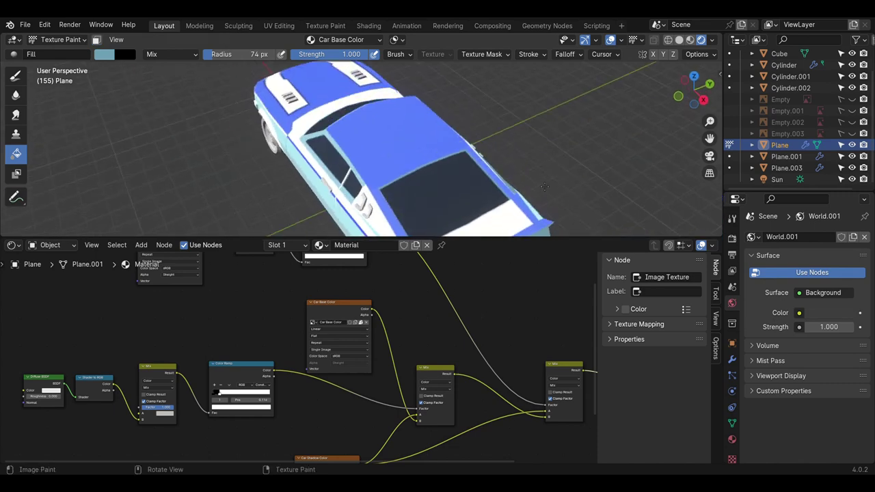
pyautogui.moveTo(355, 151); pyautogui.dragTo(383, 130, button='middle')
pyautogui.scroll(-3, 383, 130)
pyautogui.click(56, 39)
# - Return to Object Mode and orbit to a side-on view of the car
pyautogui.click(64, 53)
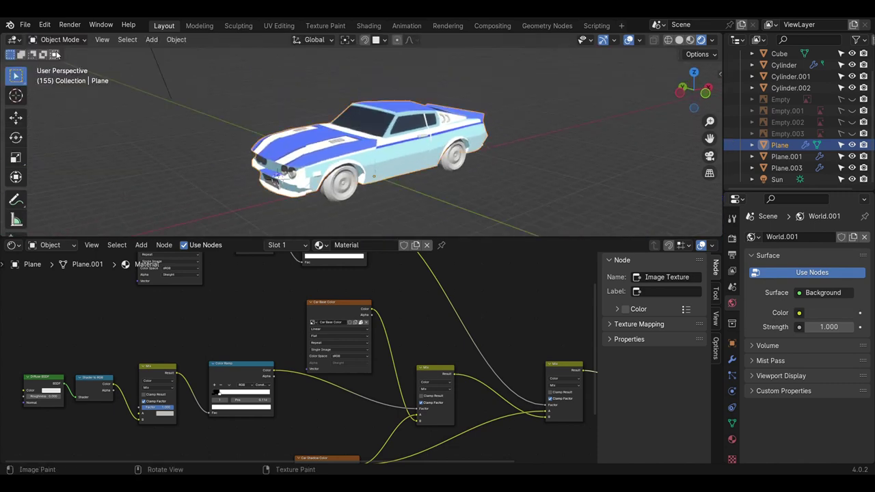
pyautogui.moveTo(308, 186)
pyautogui.mouseDown(button='middle')
pyautogui.moveTo(437, 189)
pyautogui.moveTo(372, 185)
pyautogui.moveTo(439, 169)
pyautogui.moveTo(487, 174)
pyautogui.mouseUp(button='middle')
pyautogui.scroll(3, 396, 174)
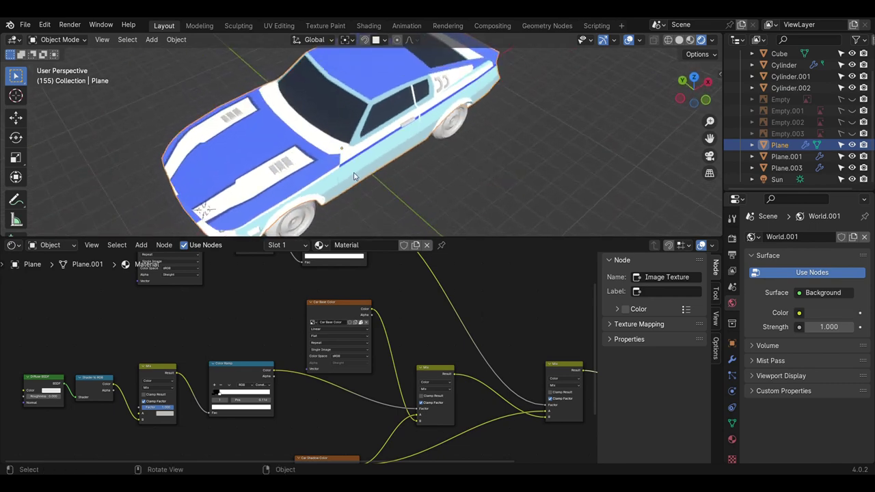
pyautogui.moveTo(354, 177)
pyautogui.mouseDown(button='middle')
pyautogui.moveTo(341, 164)
pyautogui.moveTo(369, 167)
pyautogui.mouseUp(button='middle')
pyautogui.moveTo(312, 293)
pyautogui.mouseDown(button='middle')
pyautogui.moveTo(316, 301)
pyautogui.moveTo(315, 283)
pyautogui.mouseUp(button='middle')
pyautogui.scroll(2, 268, 233)
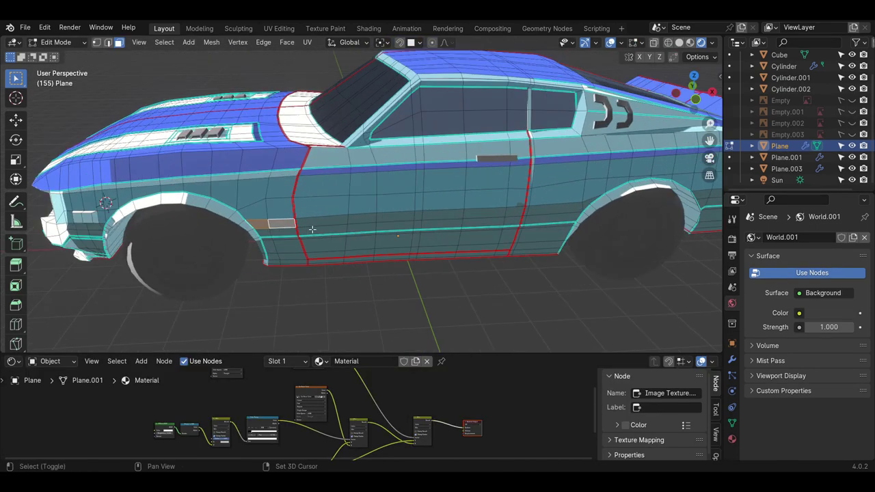
# - Extend the selection along the lower door strip and paint it dark
pyautogui.keyDown('ctrl'); pyautogui.click(570, 209); pyautogui.keyUp('ctrl')
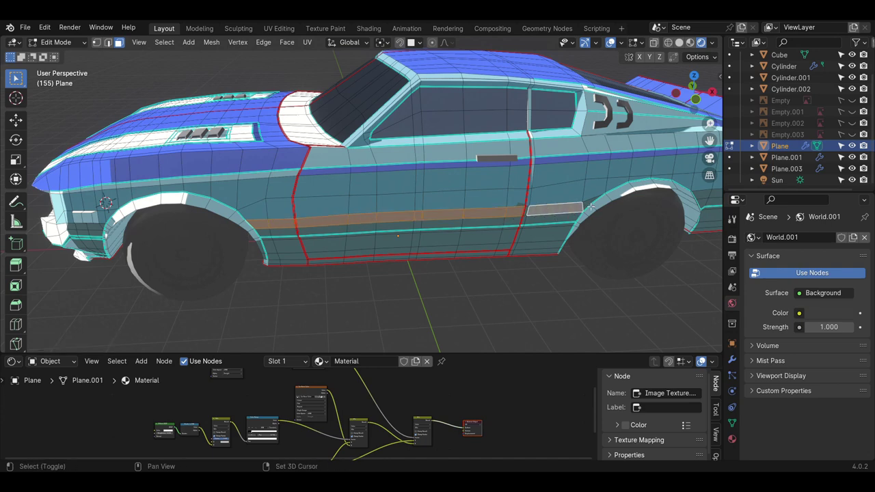
pyautogui.click(58, 43)
pyautogui.click(62, 118)
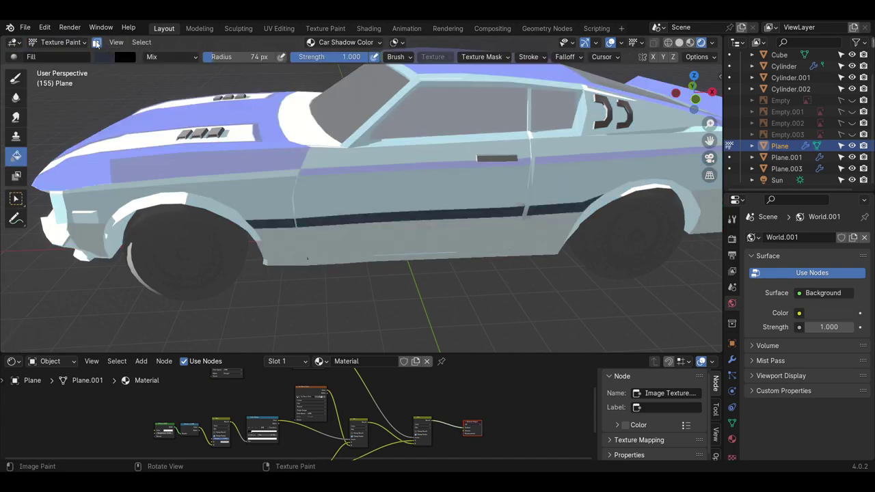
pyautogui.scroll(-2, 375, 232)
pyautogui.moveTo(342, 232)
pyautogui.mouseDown(button='middle')
pyautogui.moveTo(375, 233)
pyautogui.moveTo(220, 254)
pyautogui.moveTo(286, 170)
pyautogui.mouseUp(button='middle')
pyautogui.scroll(-4, 219, 255)
# - On Car Base Color with face masking, fill with a brighter colour and return to Object Mode
pyautogui.click(342, 42)
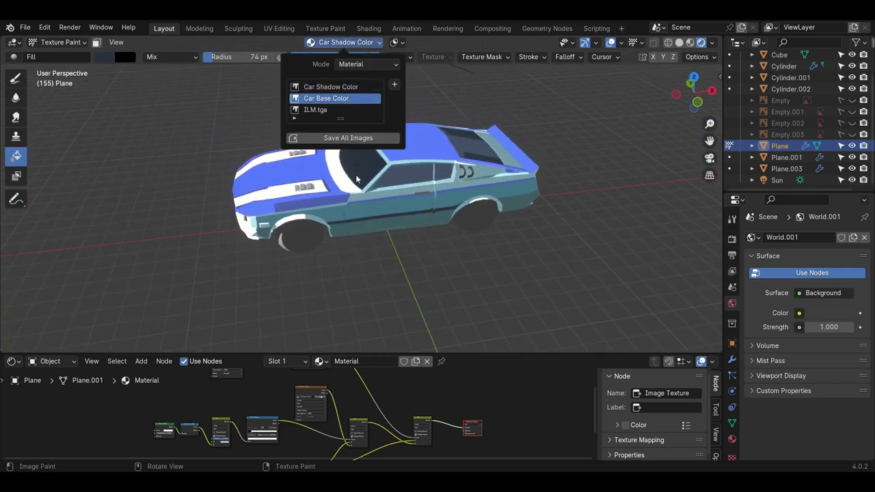
pyautogui.click(332, 96)
pyautogui.click(96, 43)
pyautogui.click(107, 58)
pyautogui.moveTo(211, 134); pyautogui.dragTo(211, 88)
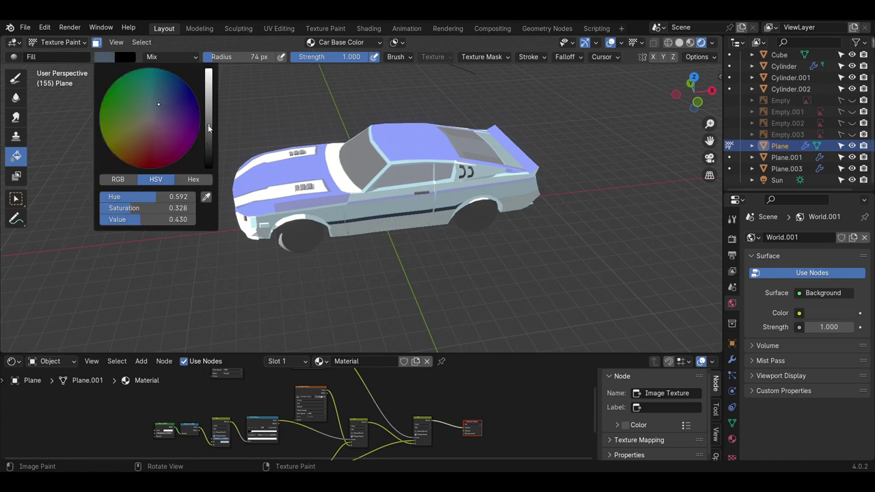
pyautogui.click(389, 234)
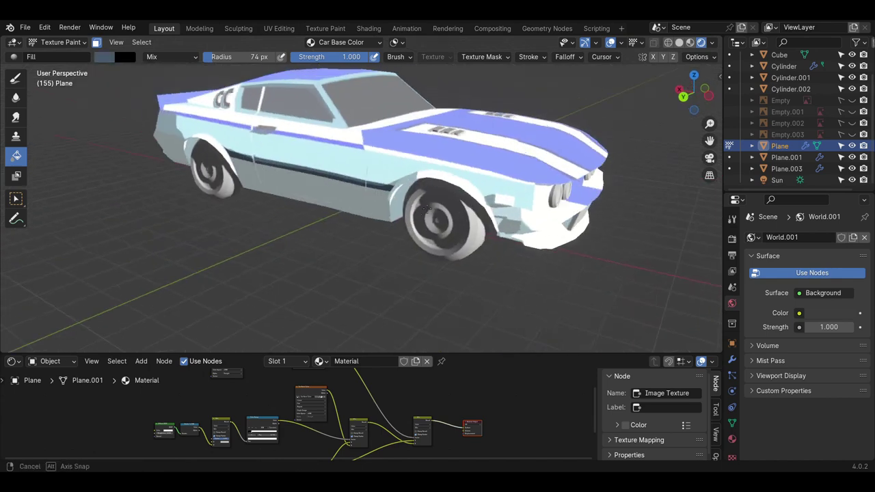
pyautogui.moveTo(388, 235); pyautogui.dragTo(288, 226, button='middle')
pyautogui.click(60, 43)
pyautogui.click(63, 55)
# - Select the Sun light and rotate it to change the car's shading
pyautogui.moveTo(321, 191); pyautogui.dragTo(489, 209, button='middle')
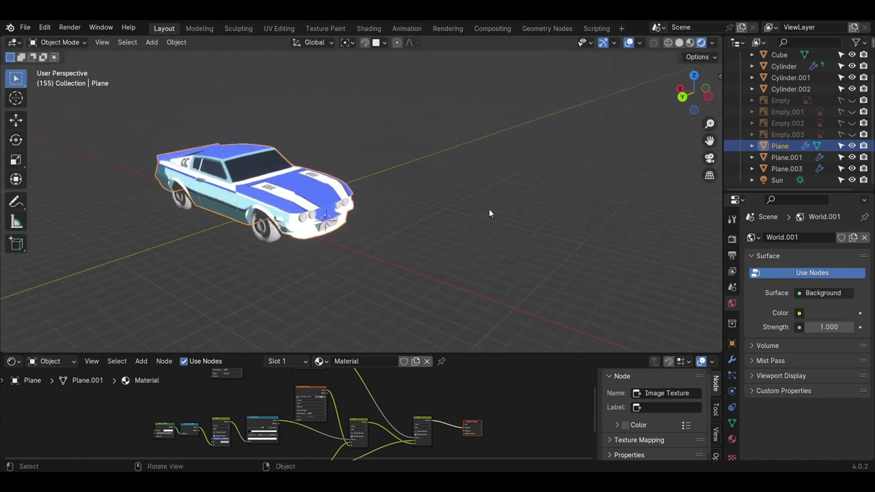
pyautogui.scroll(-3, 480, 69)
pyautogui.click(480, 69)
pyautogui.scroll(3, 398, 219)
pyautogui.moveTo(398, 219); pyautogui.dragTo(338, 285, button='middle')
pyautogui.press('r')
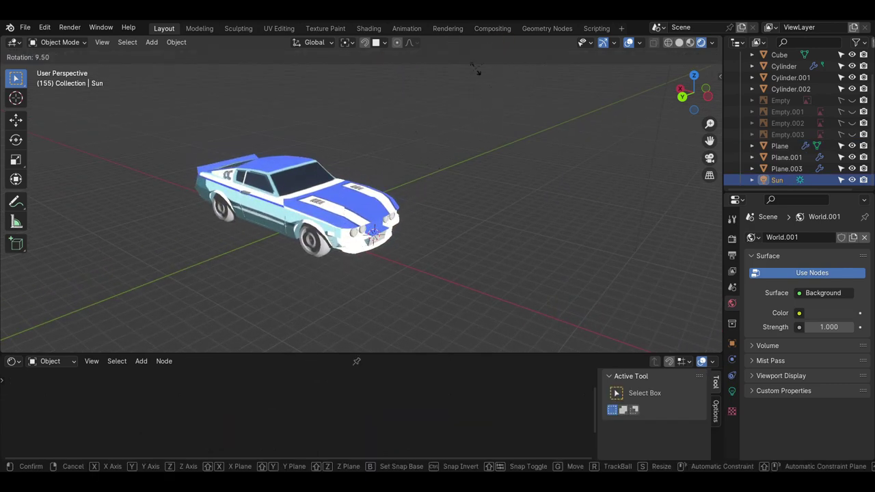
pyautogui.moveTo(279, 116); pyautogui.dragTo(304, 264, button='middle')
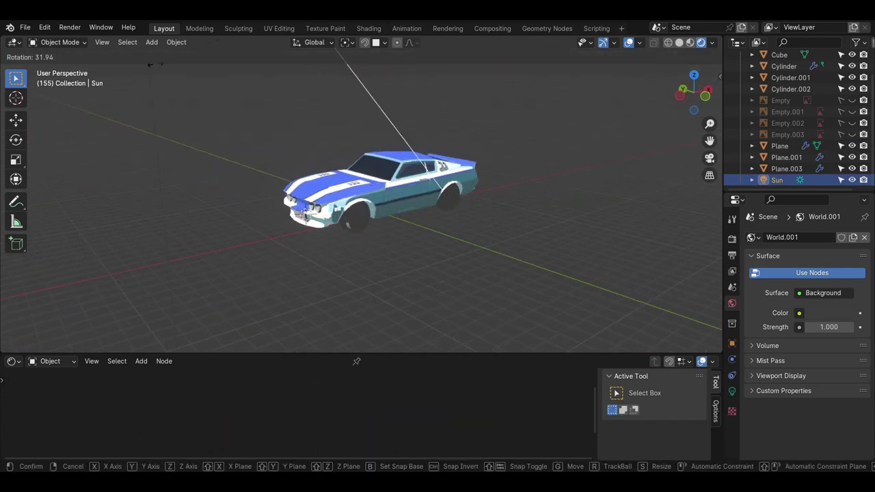
pyautogui.click(669, 267)
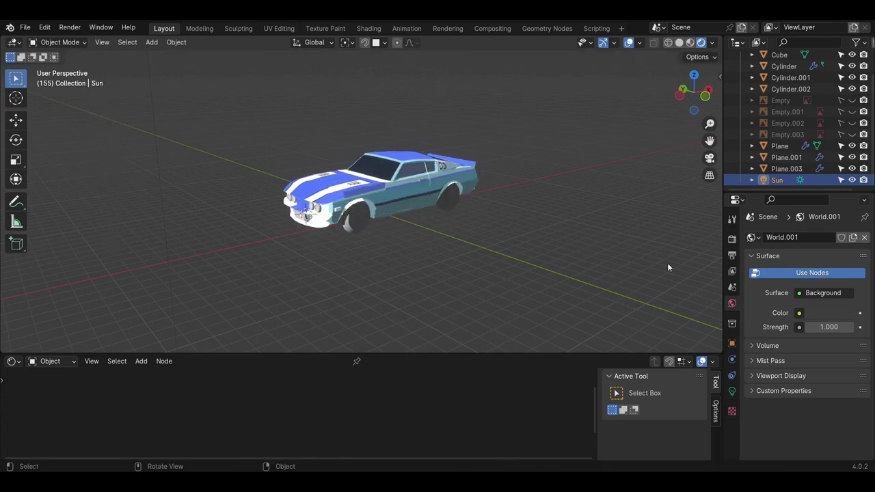
# - Split the 3D view into two side-by-side views, then rotate the Sun around the Z axis
pyautogui.moveTo(6, 39); pyautogui.dragTo(312, 46)
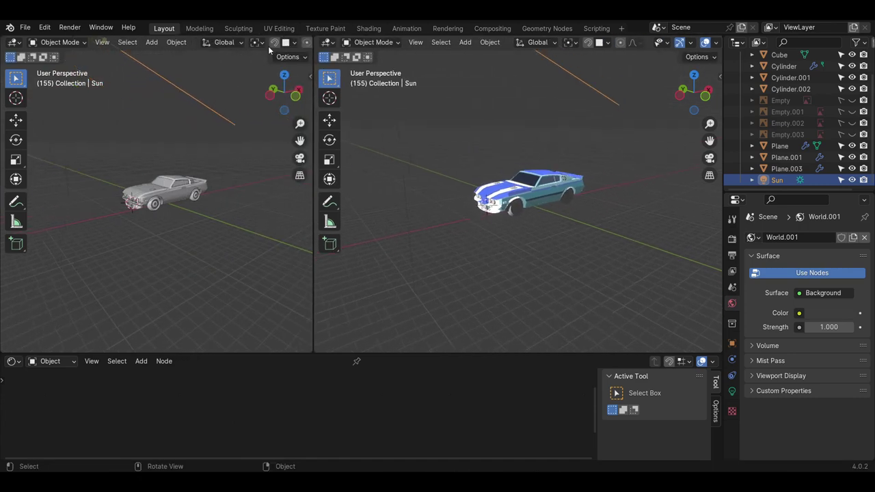
pyautogui.scroll(5, 172, 202)
pyautogui.scroll(-3, 173, 201)
pyautogui.scroll(-2, 484, 162)
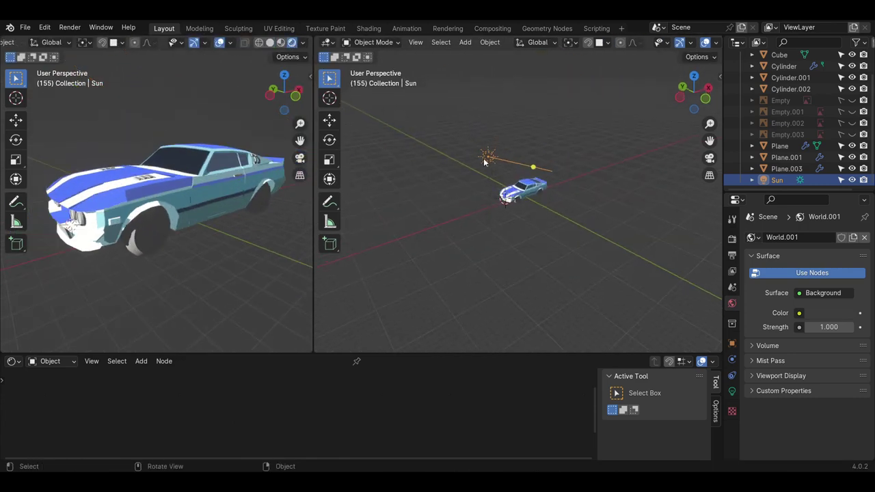
pyautogui.press('r')
pyautogui.press('z')
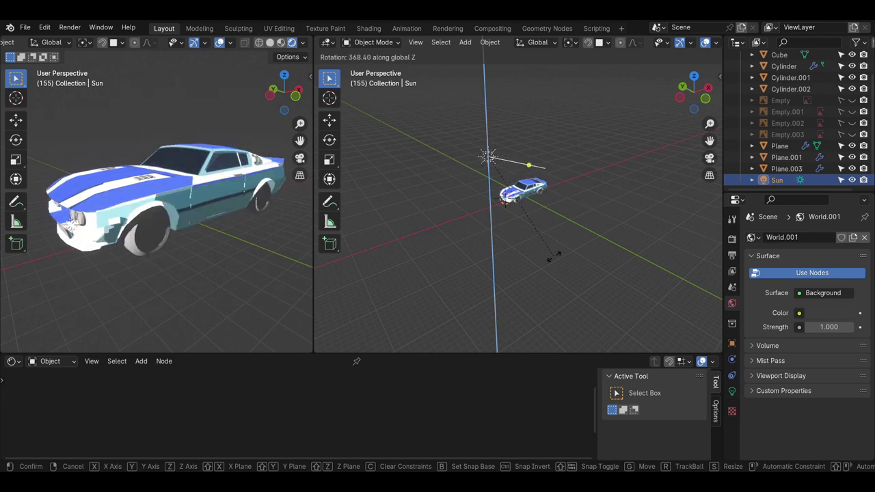
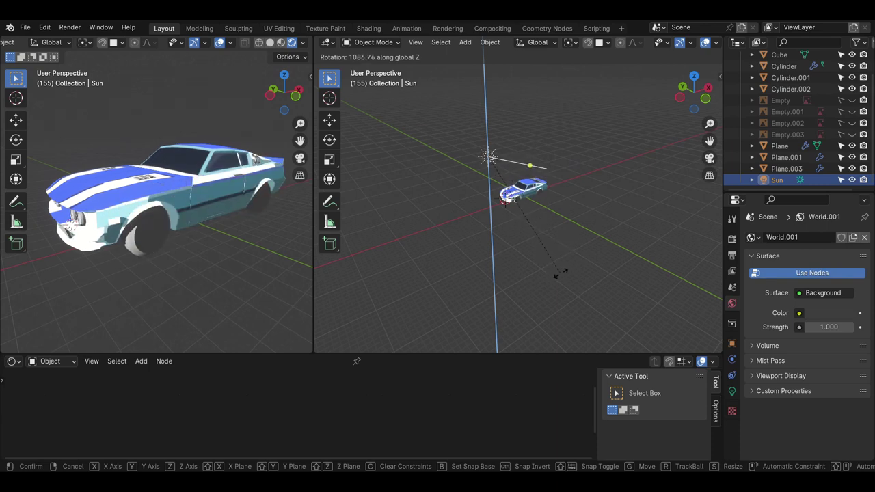
# - Confirm the sun's new rotation and select the car Plane to show its material nodes
pyautogui.click(471, 266)
pyautogui.scroll(2, 189, 219)
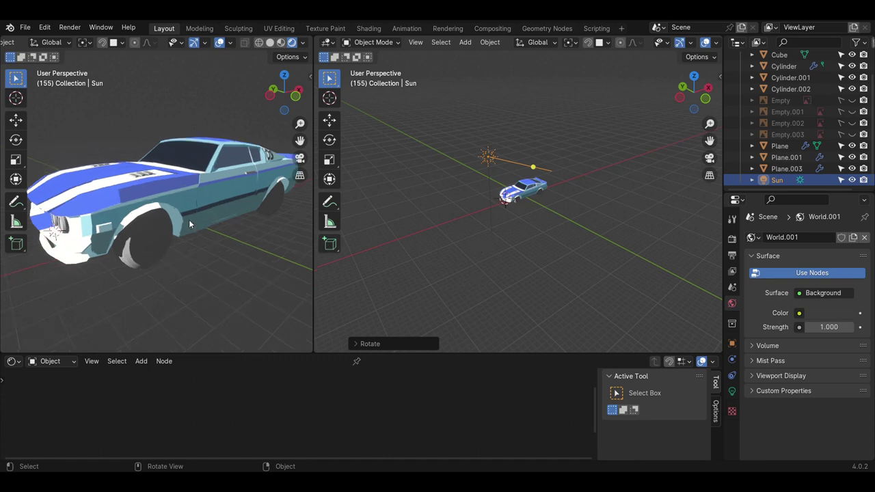
pyautogui.scroll(1, 195, 228)
pyautogui.click(196, 229)
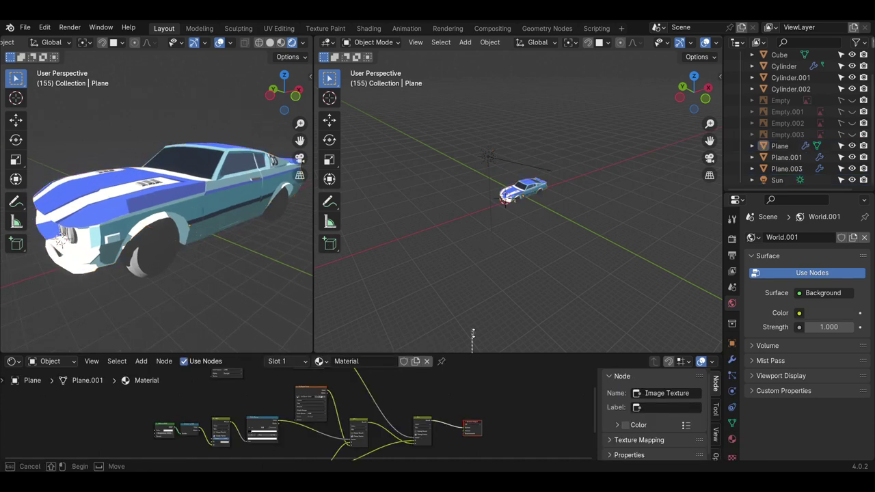
pyautogui.moveTo(476, 357); pyautogui.dragTo(476, 264)
# - Set the car's colour ramp interpolation to Ease and move its dark stop to about 0.109
pyautogui.scroll(2, 296, 378)
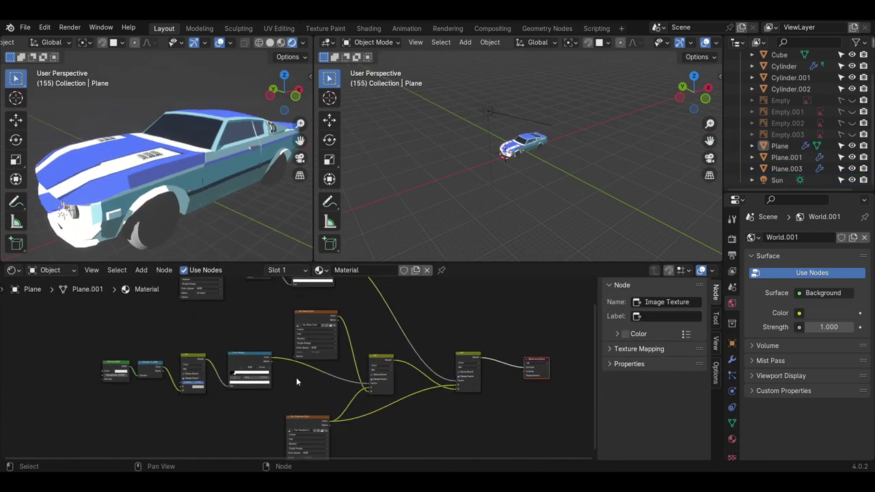
pyautogui.scroll(2, 311, 384)
pyautogui.scroll(2, 321, 363)
pyautogui.scroll(2, 232, 345)
pyautogui.scroll(2, 232, 345)
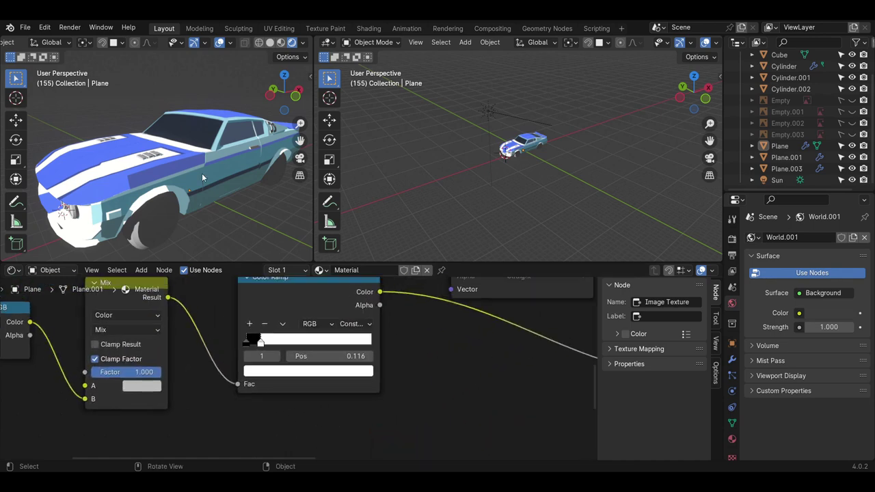
pyautogui.click(352, 324)
pyautogui.click(349, 354)
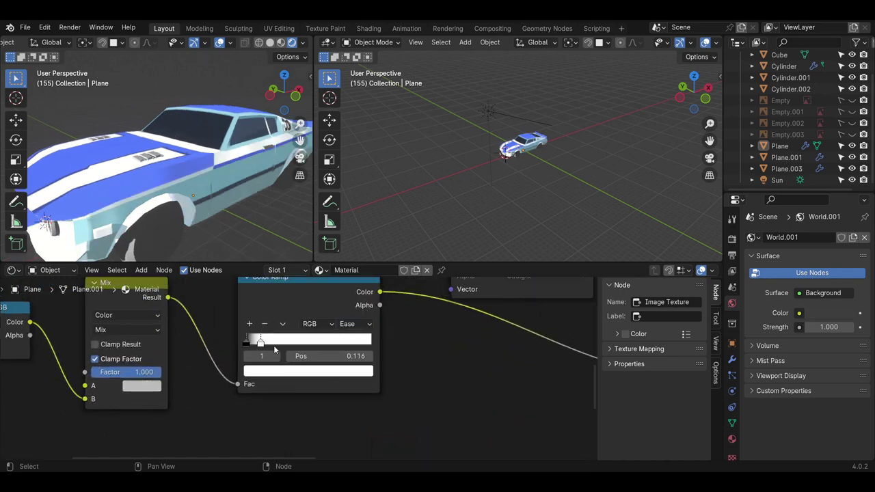
pyautogui.moveTo(245, 346); pyautogui.dragTo(265, 344)
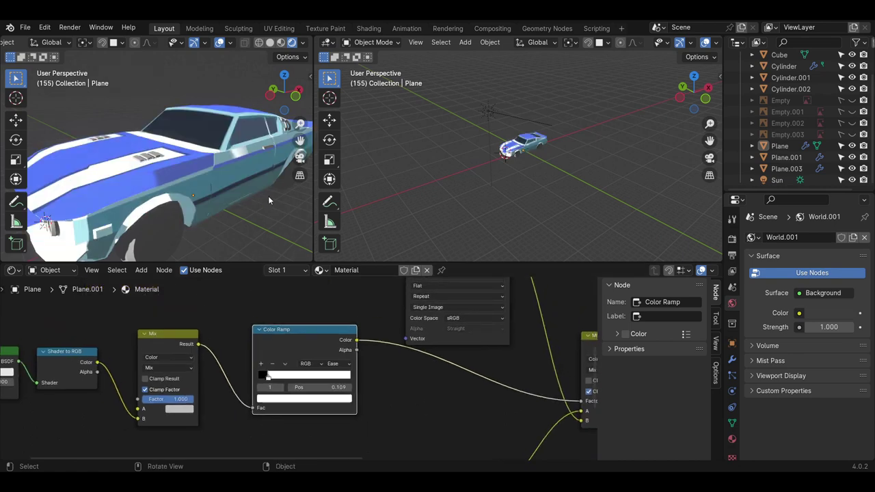
# - Rotate the Sun lamp around Z, then reselect the car body
pyautogui.click(502, 129)
pyautogui.press('r')
pyautogui.press('z')
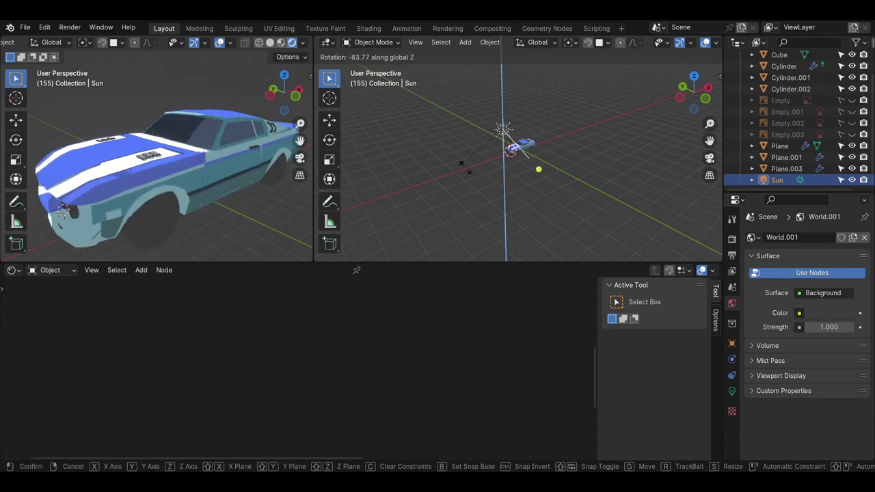
pyautogui.click(480, 182)
pyautogui.click(229, 164)
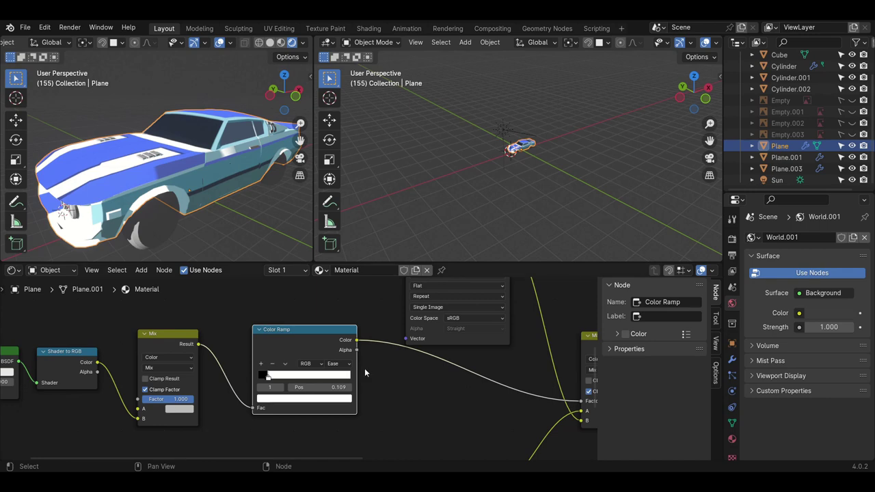
# - Set the ILM colour ramp to Constant and drag its black stop left to about 0.036
pyautogui.click(339, 366)
pyautogui.click(346, 422)
pyautogui.scroll(-2, 382, 395)
pyautogui.moveTo(383, 395); pyautogui.dragTo(438, 354, button='middle')
pyautogui.press('KP_Decimal')
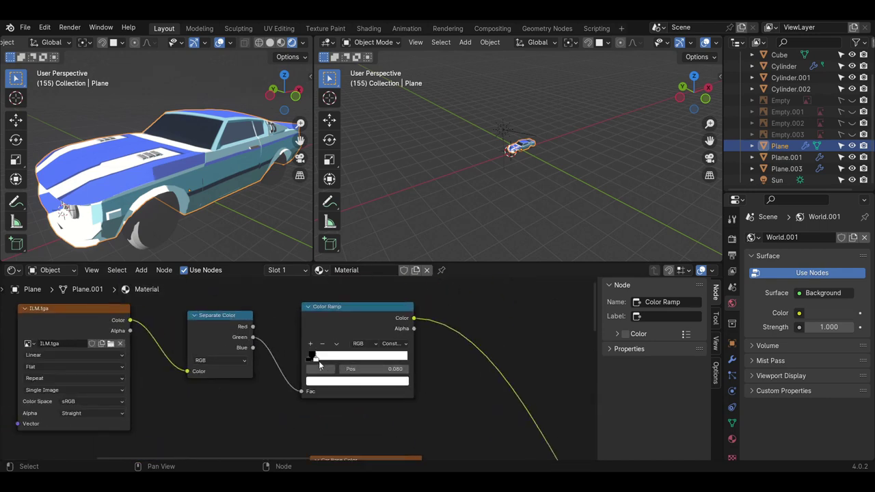
pyautogui.moveTo(411, 348); pyautogui.dragTo(324, 352)
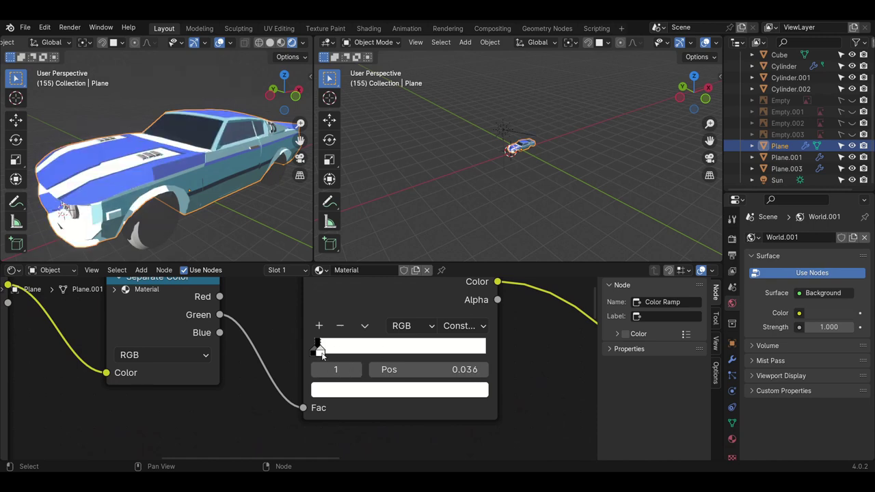
# - Shrink the node editor, orbit both viewports around the car and select the headlight object
pyautogui.scroll(-2, 527, 378)
pyautogui.scroll(-2, 408, 401)
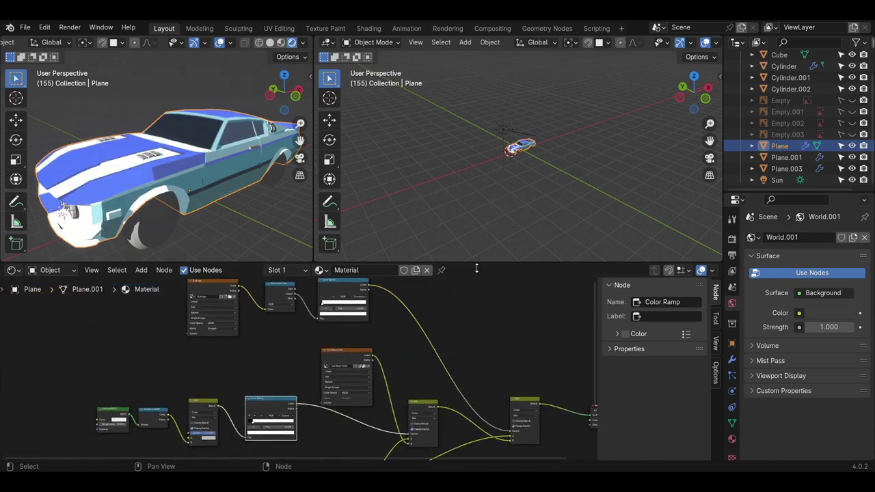
pyautogui.moveTo(477, 263); pyautogui.dragTo(480, 411)
pyautogui.moveTo(171, 301); pyautogui.dragTo(222, 275, button='middle')
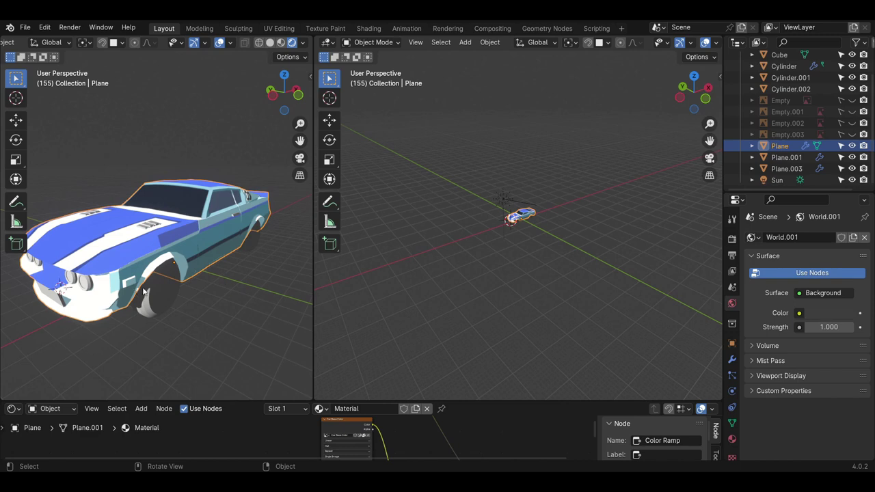
pyautogui.moveTo(143, 293); pyautogui.dragTo(178, 281, button='middle')
pyautogui.scroll(3, 500, 262)
pyautogui.scroll(5, 528, 241)
pyautogui.moveTo(529, 241)
pyautogui.mouseDown(button='middle')
pyautogui.moveTo(445, 317)
pyautogui.moveTo(486, 297)
pyautogui.moveTo(468, 301)
pyautogui.moveTo(508, 301)
pyautogui.mouseUp(button='middle')
pyautogui.click(465, 305)
pyautogui.scroll(-4, 465, 304)
pyautogui.scroll(2, 481, 313)
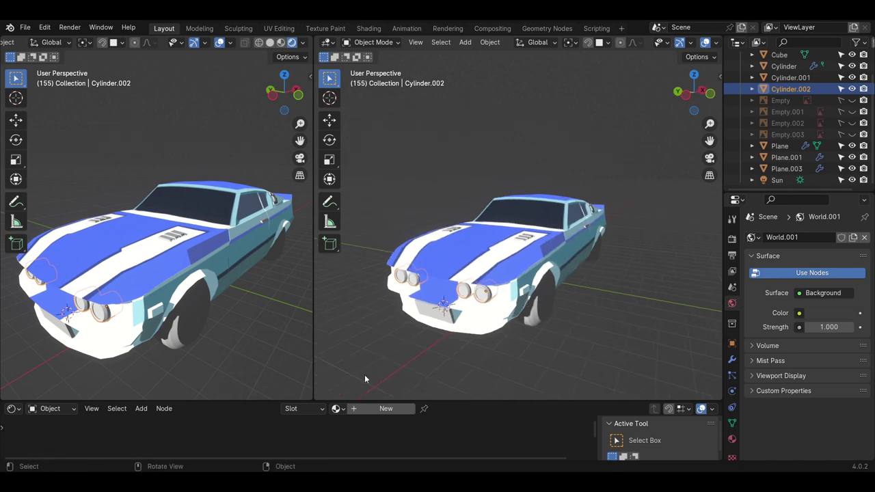
# - Select the car body and switch it into Edit Mode
pyautogui.scroll(1, 430, 327)
pyautogui.click(501, 318)
pyautogui.click(369, 45)
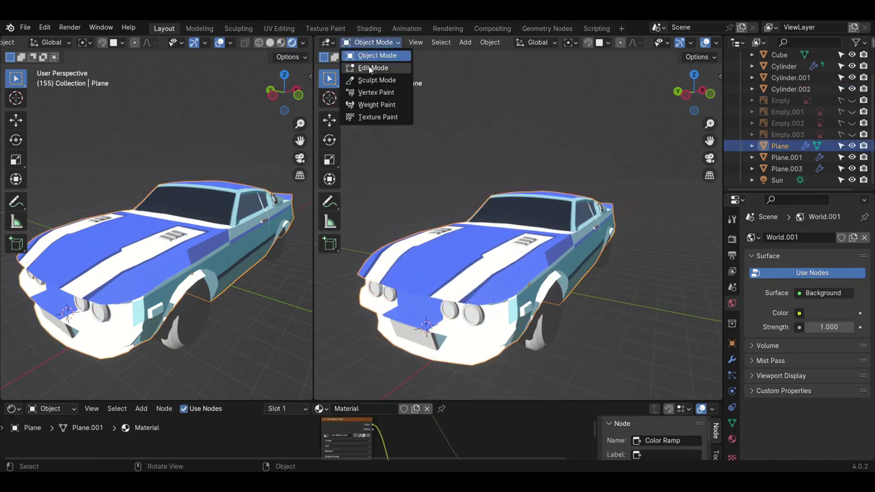
pyautogui.click(372, 69)
# - Orbit the right viewport over the hood and front side to reach the lamp faces
pyautogui.moveTo(451, 274)
pyautogui.mouseDown(button='middle')
pyautogui.moveTo(536, 251)
pyautogui.moveTo(567, 288)
pyautogui.mouseUp(button='middle')
pyautogui.scroll(4, 536, 251)
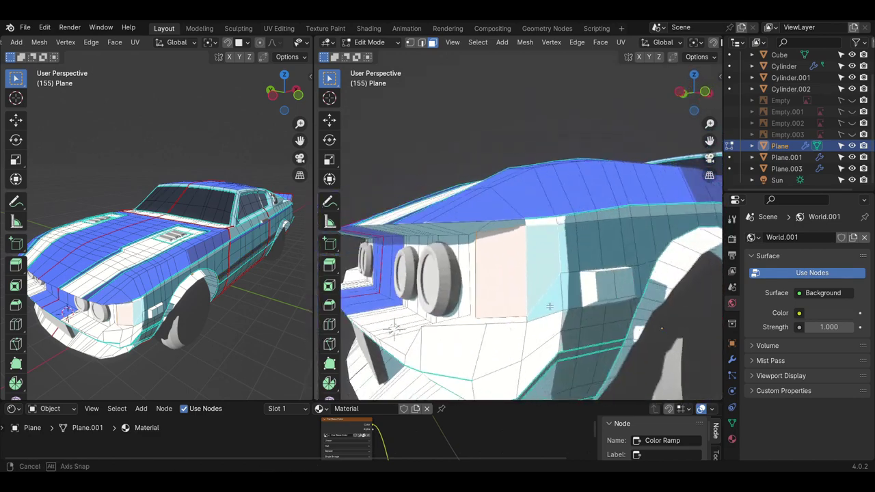
pyautogui.moveTo(567, 288); pyautogui.dragTo(532, 328, button='middle')
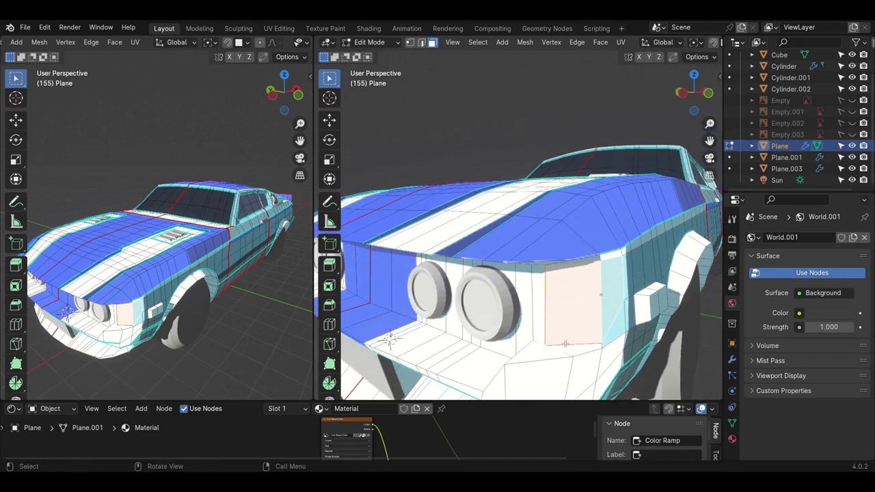
pyautogui.moveTo(558, 356)
pyautogui.mouseDown(button='middle')
pyautogui.moveTo(512, 270)
pyautogui.moveTo(531, 289)
pyautogui.moveTo(647, 264)
pyautogui.moveTo(592, 312)
pyautogui.mouseUp(button='middle')
pyautogui.scroll(3, 512, 270)
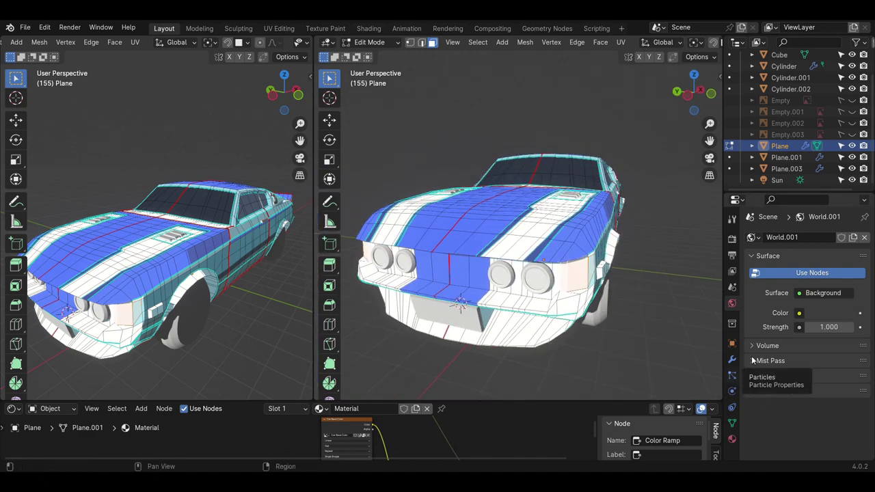
pyautogui.scroll(-3, 578, 292)
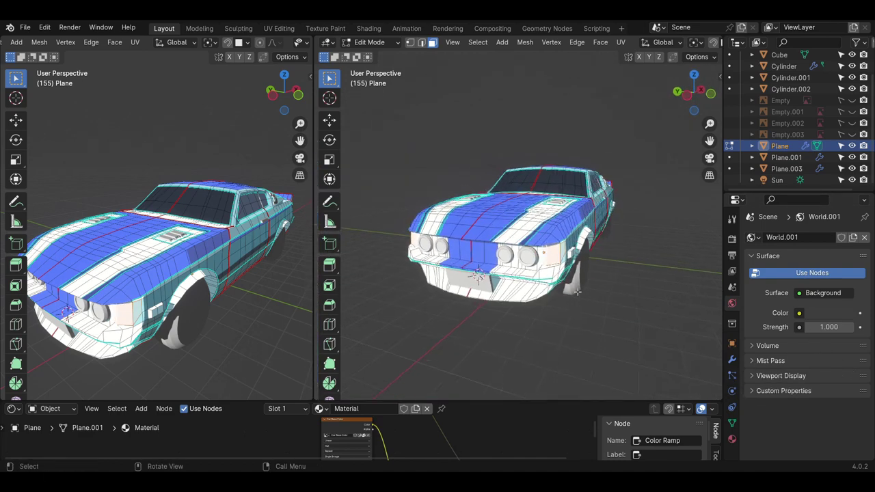
pyautogui.moveTo(549, 270); pyautogui.dragTo(547, 272, button='middle')
# - Separate the selected lamp faces into a new object, Plane.002, and enlarge the node editor
pyautogui.press('p')
pyautogui.click(541, 268)
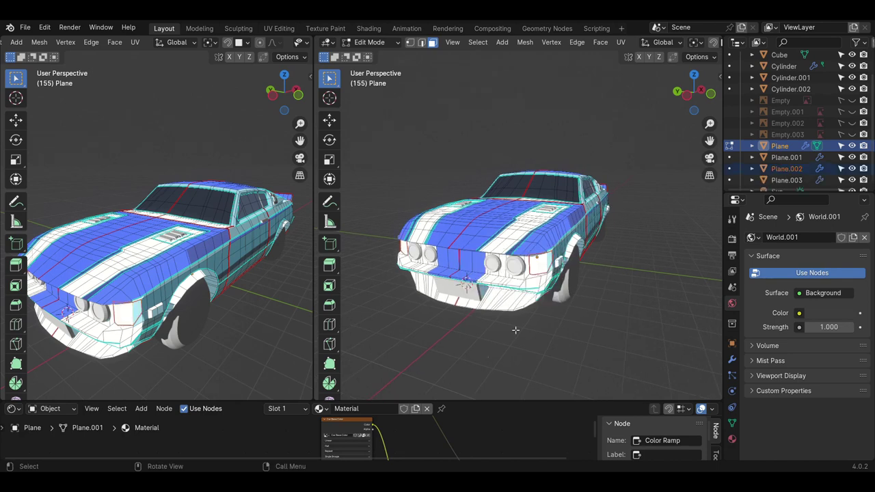
pyautogui.moveTo(520, 402); pyautogui.dragTo(520, 296)
# - Return to Object Mode, select Plane.002 and replace its car material with a new one
pyautogui.press('Tab')
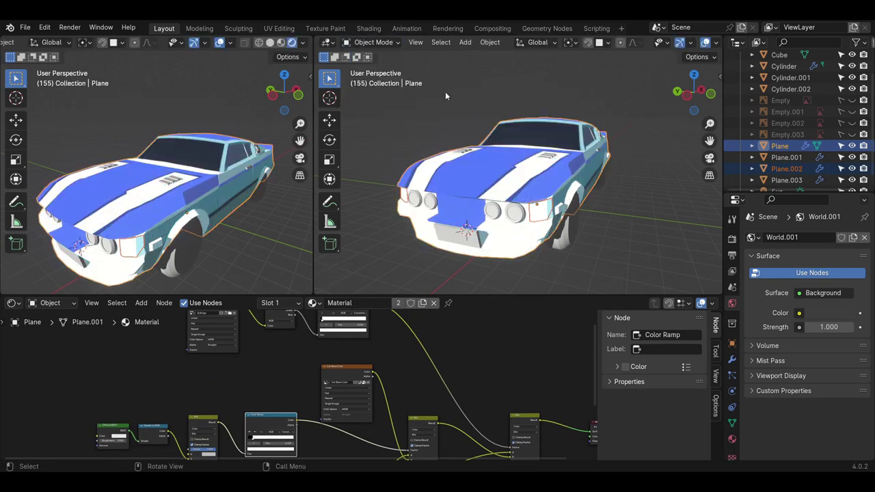
pyautogui.click(538, 219)
pyautogui.click(434, 303)
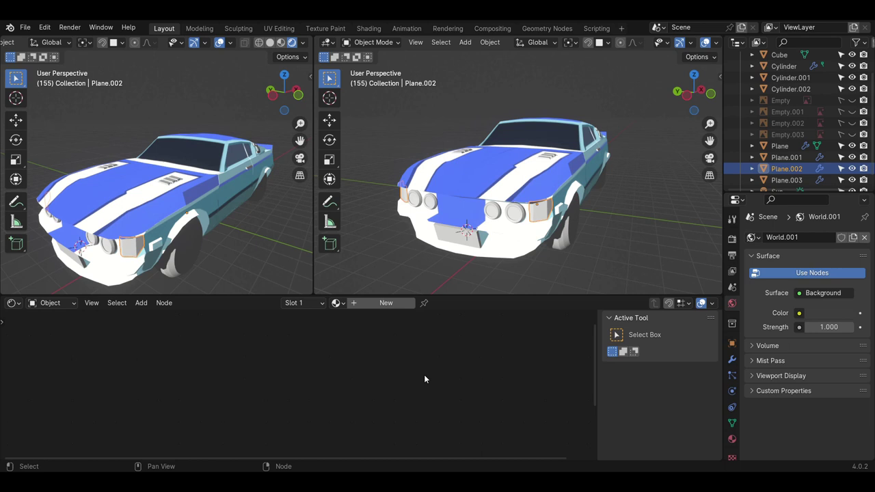
pyautogui.click(364, 303)
pyautogui.moveTo(399, 425); pyautogui.dragTo(383, 390, button='middle')
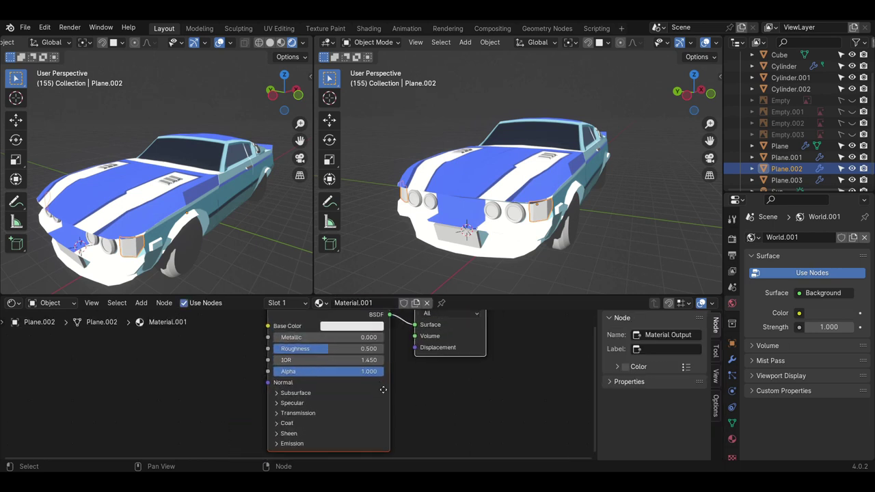
# - Give the new material a red base colour and red emission with raised strength
pyautogui.scroll(-2, 383, 390)
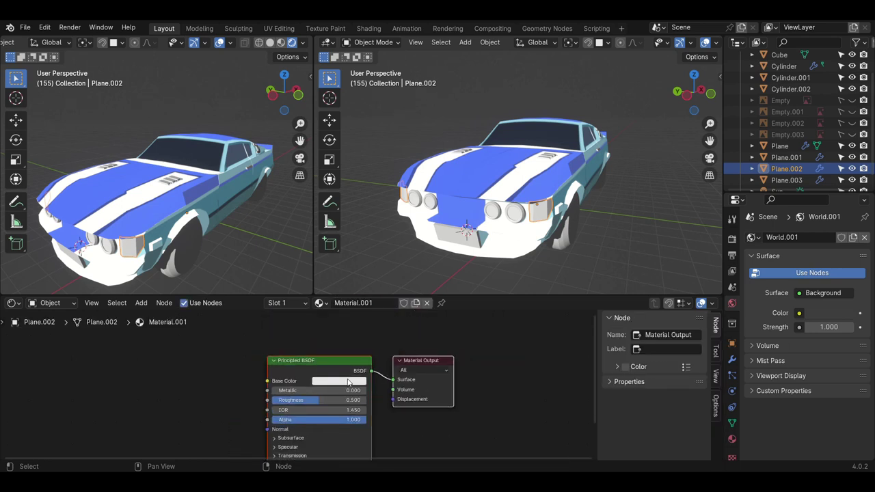
pyautogui.click(349, 383)
pyautogui.click(382, 279)
pyautogui.moveTo(342, 438); pyautogui.dragTo(352, 328, button='middle')
pyautogui.click(302, 381)
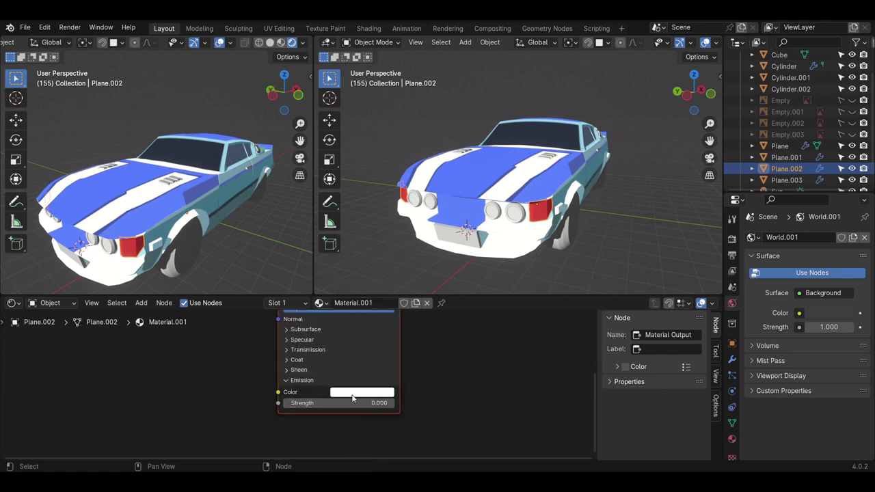
pyautogui.click(353, 394)
pyautogui.moveTo(339, 402); pyautogui.dragTo(390, 403)
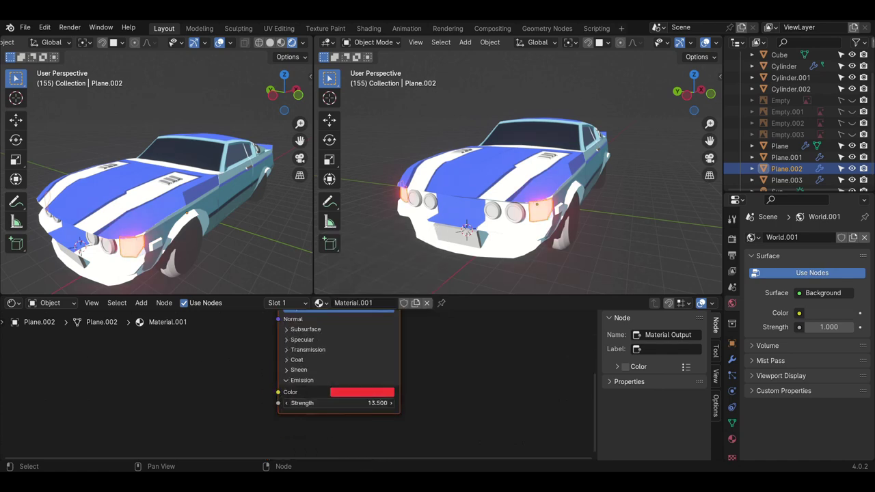
# - Readjust the red emission colour while orbiting the glowing lamps, then select the headlight object
pyautogui.click(446, 267)
pyautogui.moveTo(446, 267); pyautogui.dragTo(554, 264, button='middle')
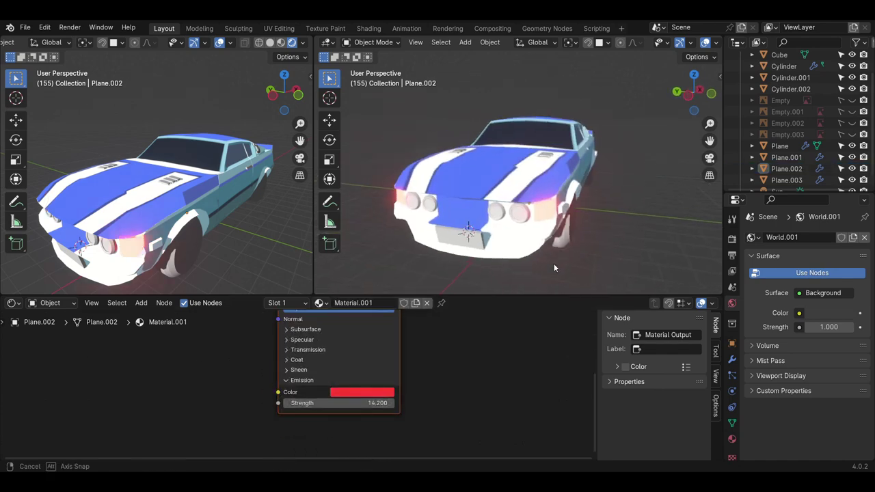
pyautogui.scroll(-3, 557, 240)
pyautogui.scroll(3, 557, 241)
pyautogui.click(371, 394)
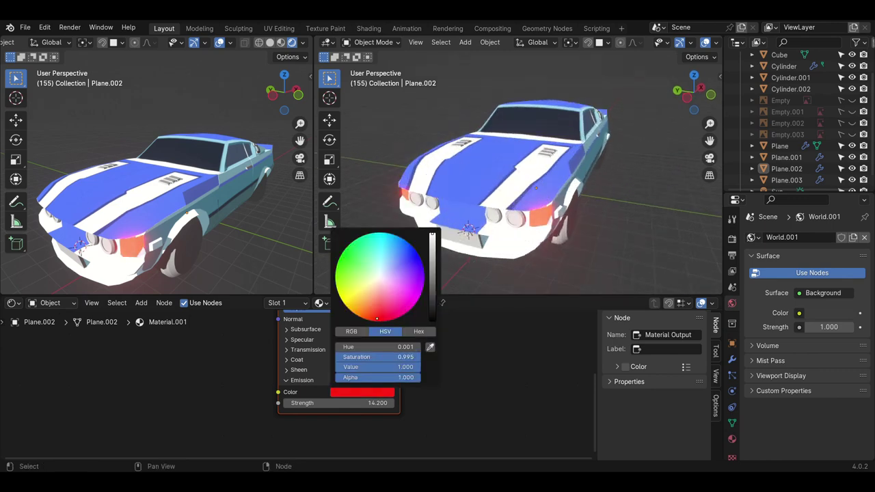
pyautogui.scroll(4, 571, 225)
pyautogui.scroll(-3, 595, 236)
pyautogui.scroll(-1, 595, 237)
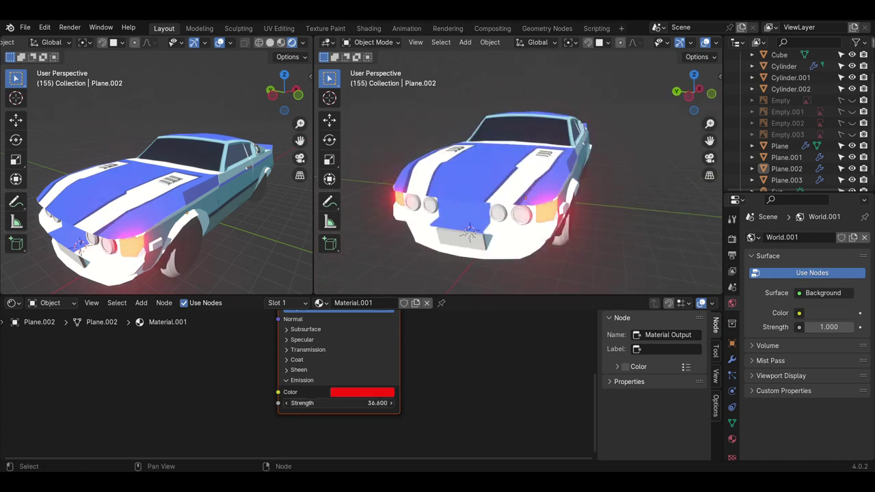
pyautogui.moveTo(472, 229)
pyautogui.mouseDown(button='middle')
pyautogui.moveTo(488, 231)
pyautogui.moveTo(504, 203)
pyautogui.moveTo(501, 214)
pyautogui.mouseUp(button='middle')
pyautogui.click(516, 234)
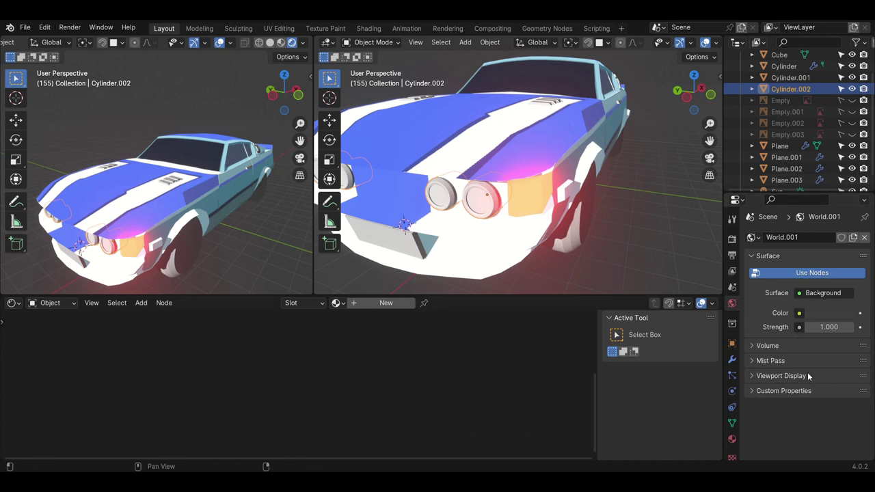
# - In Edit Mode on the headlight, separate the selected rim geometry into Cylinder.003
pyautogui.scroll(2, 480, 255)
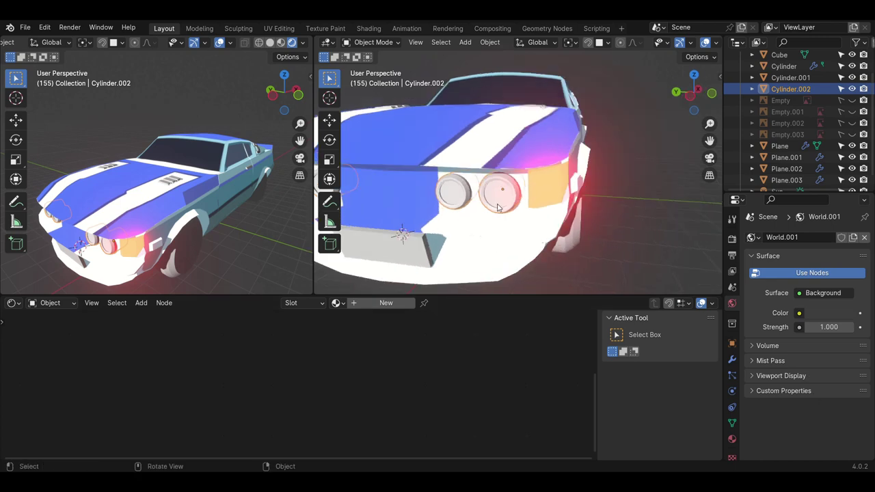
pyautogui.press('Tab')
pyautogui.scroll(2, 500, 209)
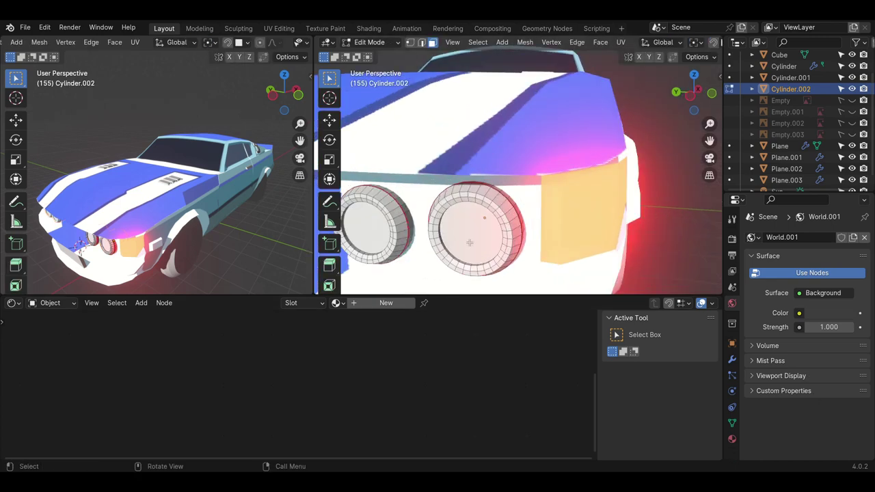
pyautogui.moveTo(492, 238); pyautogui.dragTo(504, 217, button='middle')
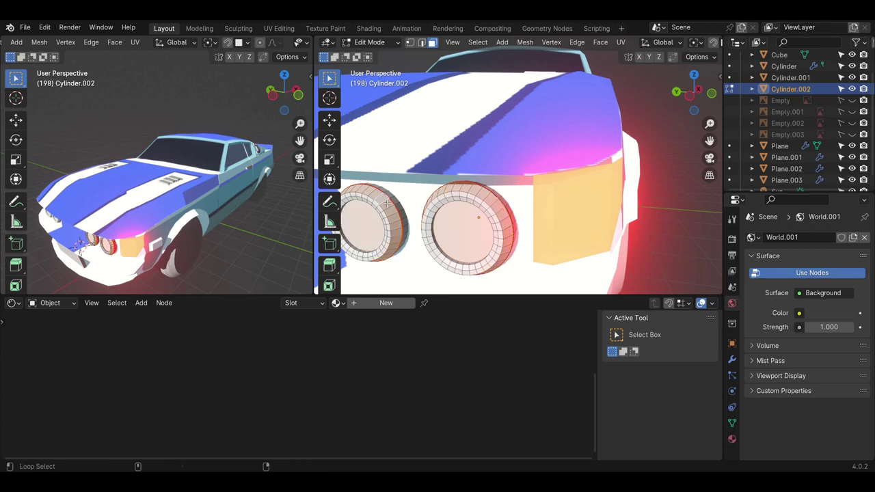
pyautogui.scroll(-3, 387, 203)
pyautogui.press('p')
pyautogui.click(460, 223)
# - Back in Object Mode, select Cylinder.003 and test-move it, leaving it in place
pyautogui.press('Tab')
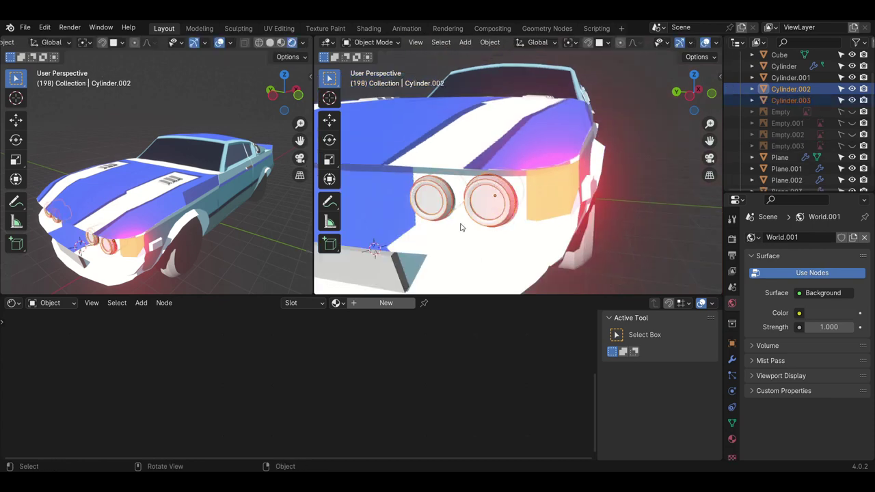
pyautogui.click(460, 233)
pyautogui.click(517, 207)
pyautogui.press('g')
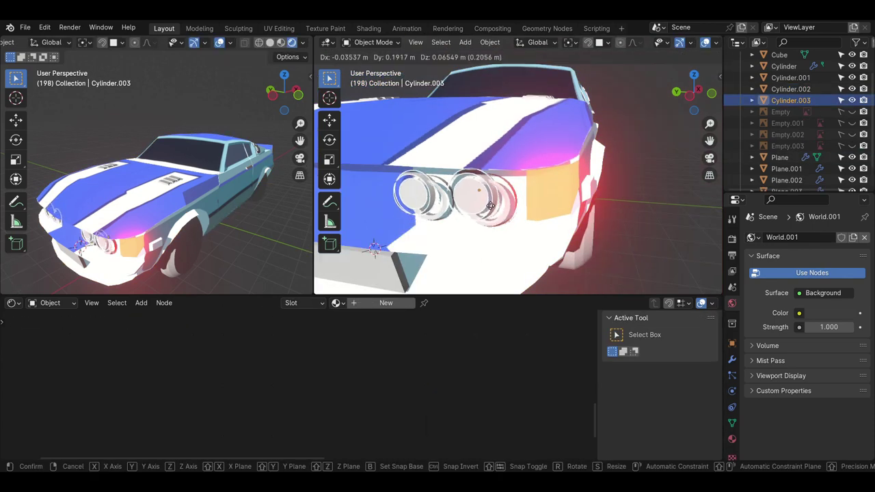
pyautogui.press('Escape')
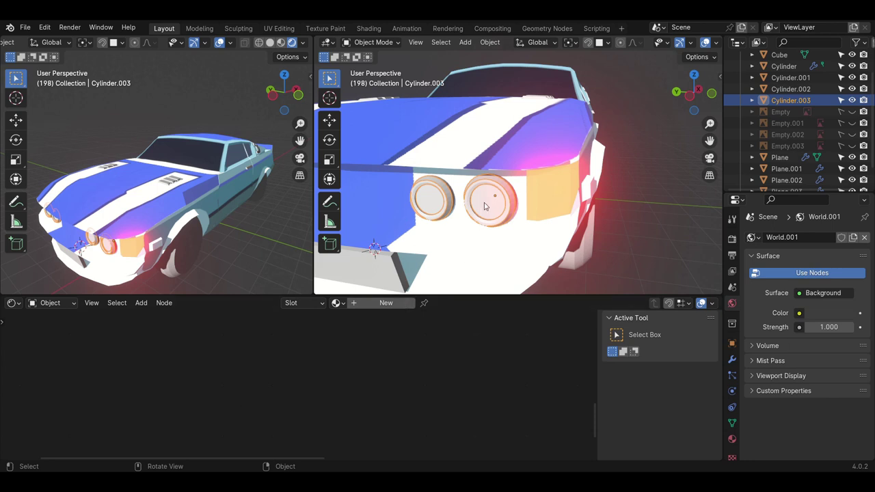
# - Select Cylinder.002, check it with a cancelled move, and orbit to a higher view
pyautogui.scroll(1, 481, 216)
pyautogui.click(497, 200)
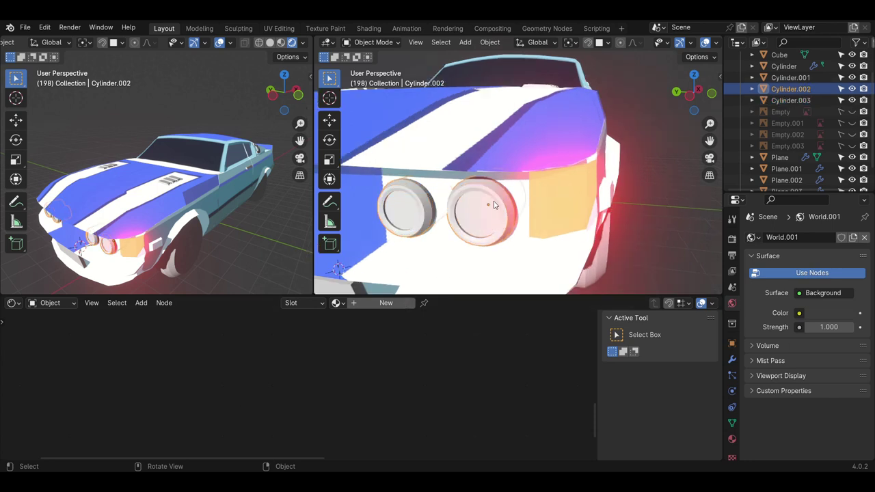
pyautogui.press('g')
pyautogui.press('Escape')
pyautogui.moveTo(492, 226); pyautogui.dragTo(488, 238, button='middle')
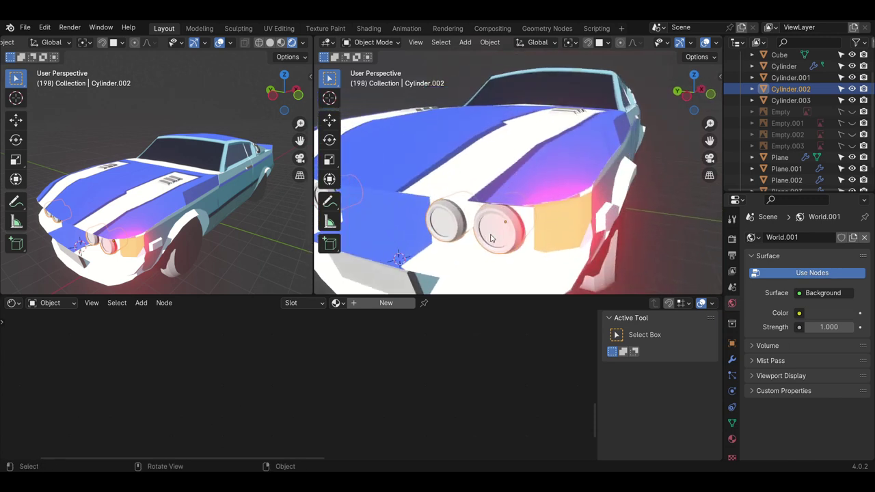
pyautogui.click(373, 43)
# - Switch the headlights to Texture Paint and assign them the existing Material
pyautogui.click(378, 117)
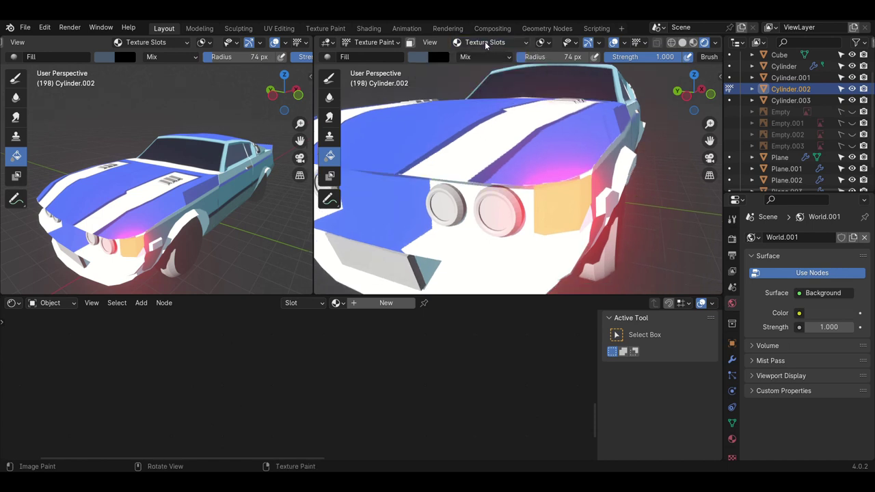
pyautogui.click(338, 303)
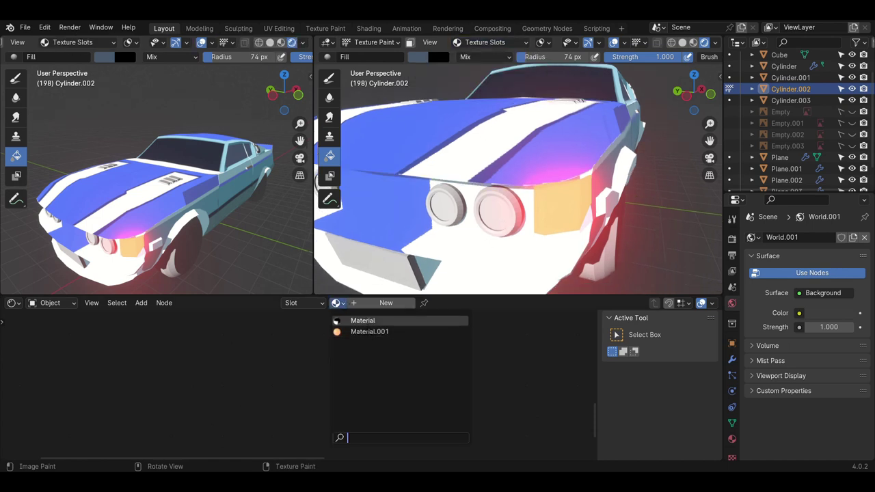
pyautogui.click(363, 320)
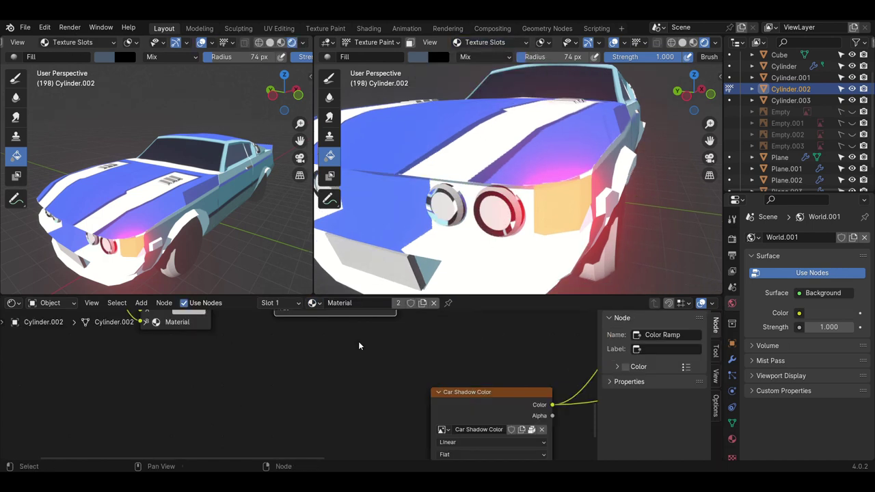
pyautogui.scroll(-1, 402, 392)
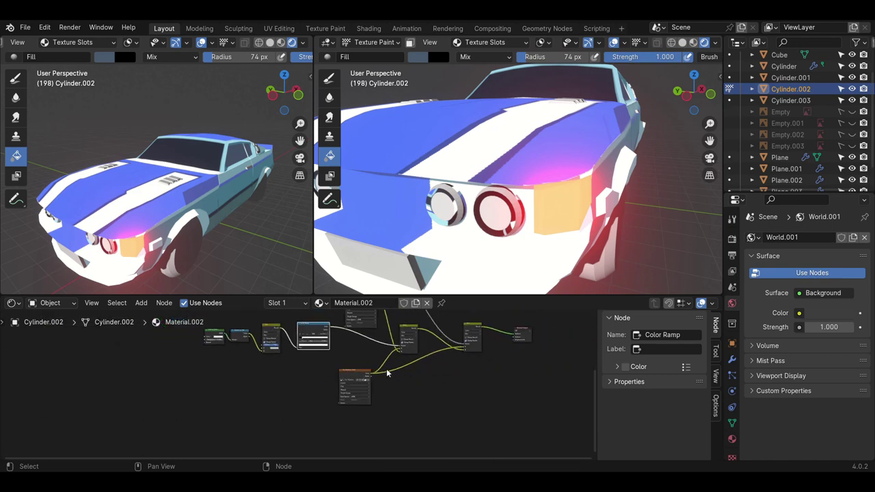
pyautogui.scroll(3, 386, 369)
pyautogui.scroll(3, 395, 382)
pyautogui.scroll(-4, 472, 353)
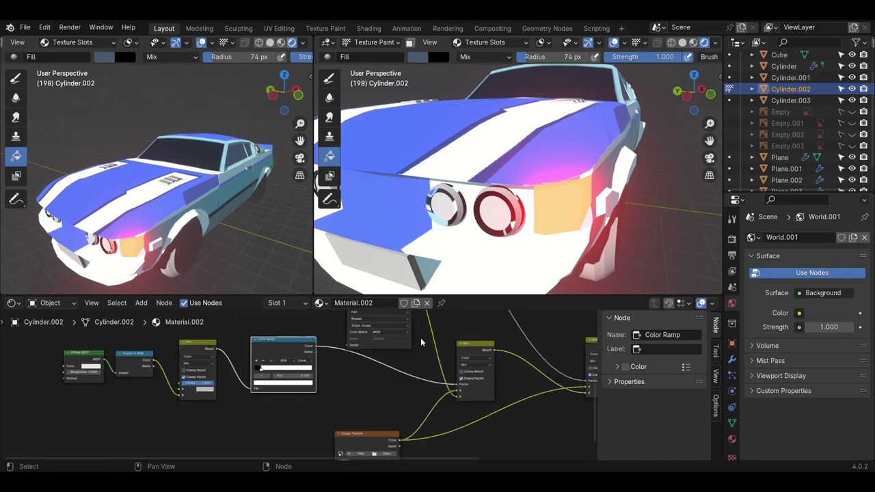
pyautogui.scroll(5, 421, 338)
pyautogui.scroll(-1, 421, 369)
# - Create a 2048×2048 image named Lights Base for the texture node
pyautogui.click(418, 384)
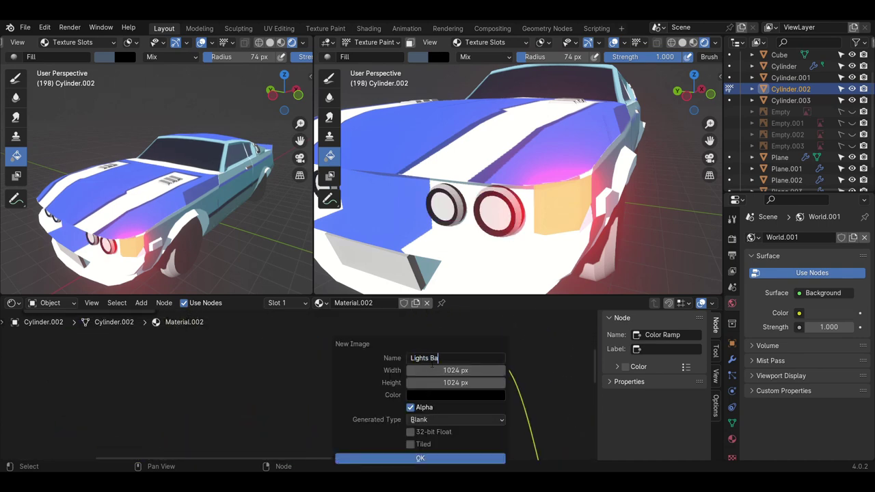
pyautogui.click(448, 370)
pyautogui.write('20')
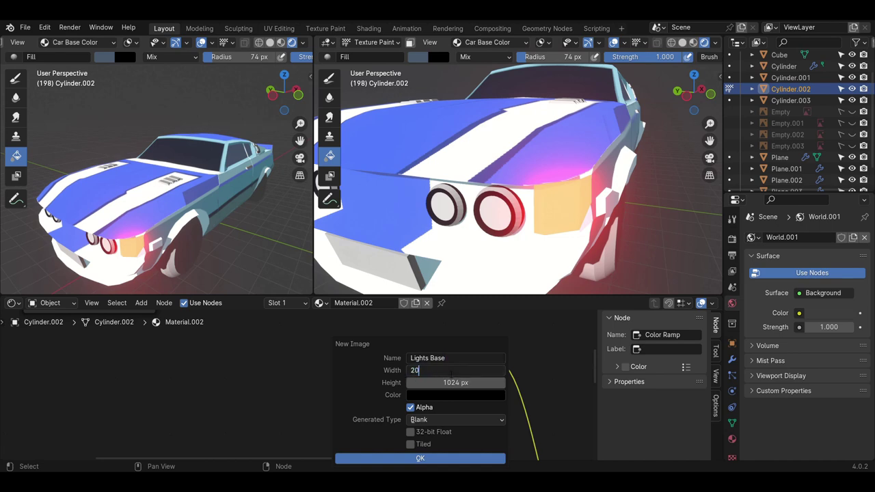
pyautogui.write('48')
pyautogui.press('Return')
pyautogui.write('048')
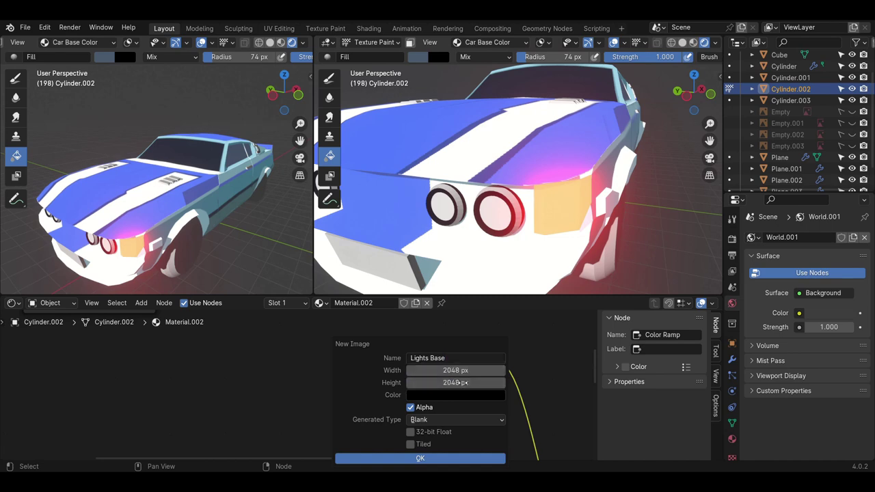
pyautogui.press('Return')
pyautogui.click(420, 458)
pyautogui.scroll(-3, 470, 384)
pyautogui.scroll(3, 470, 384)
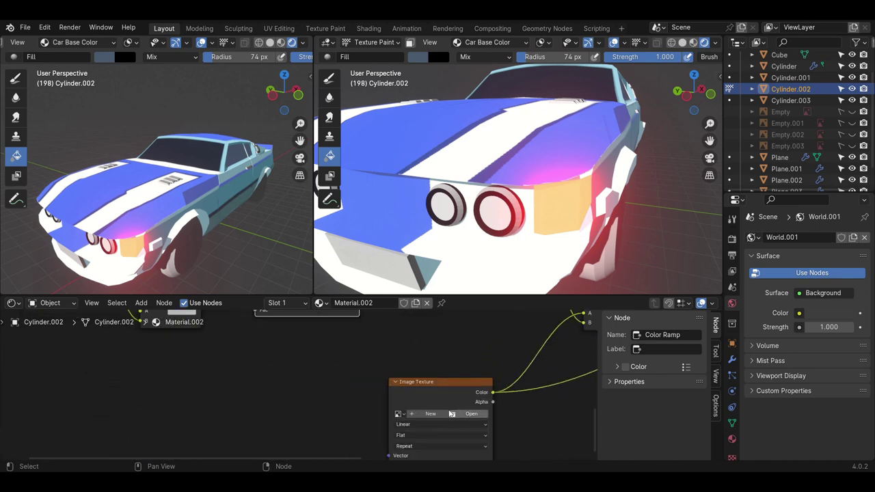
pyautogui.scroll(2, 410, 383)
# - Create a second new image named Lights Shadow for the texture node
pyautogui.click(369, 399)
pyautogui.click(378, 358)
pyautogui.write('Lights Shadow')
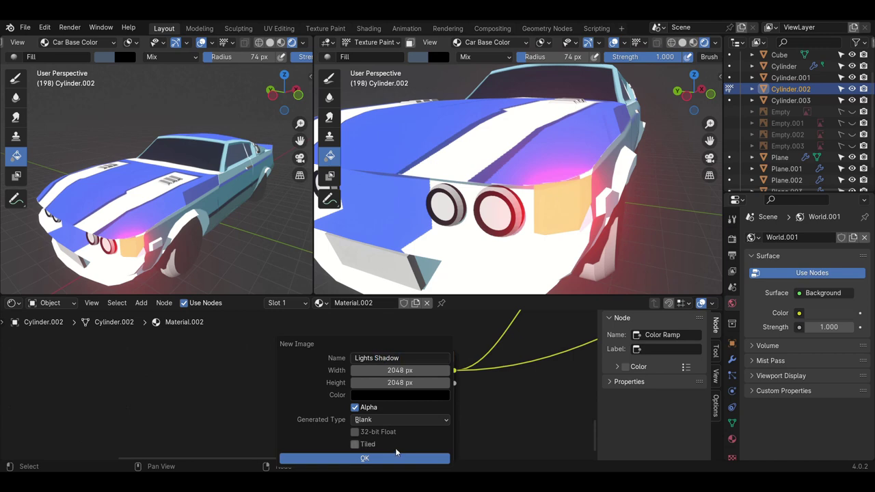
pyautogui.click(397, 456)
pyautogui.scroll(-2, 355, 410)
pyautogui.scroll(-2, 355, 410)
pyautogui.moveTo(506, 212)
pyautogui.mouseDown(button='middle')
pyautogui.moveTo(514, 223)
pyautogui.moveTo(504, 240)
pyautogui.mouseUp(button='middle')
# - Enable the selected-faces paint mask and re-enter Texture Paint via Object Mode
pyautogui.click(411, 43)
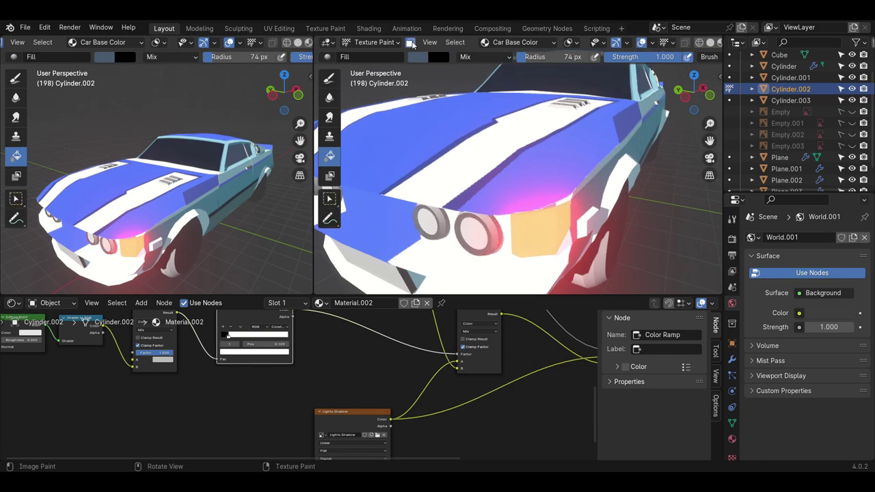
pyautogui.click(372, 43)
pyautogui.click(370, 53)
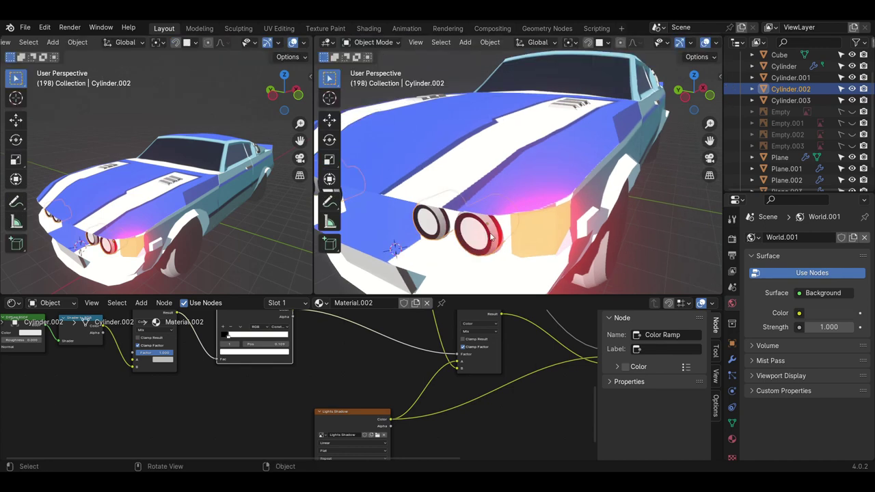
pyautogui.click(373, 42)
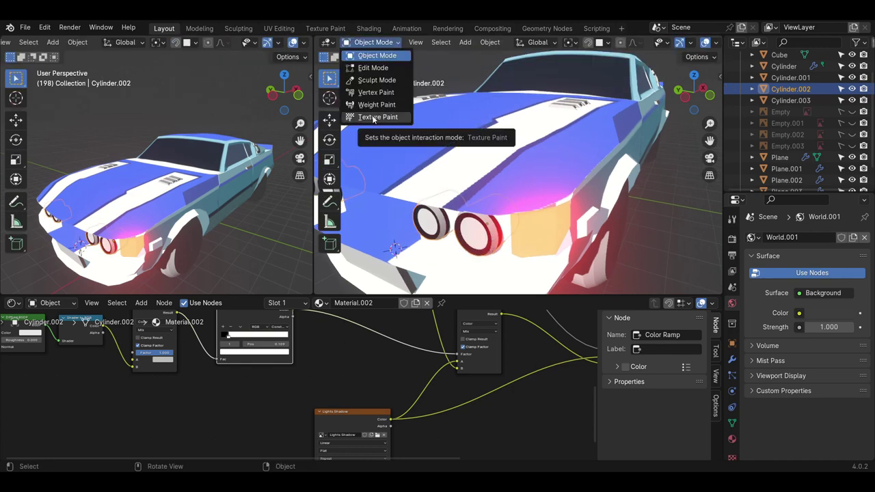
pyautogui.click(373, 118)
# - Set the brush colour to grey-blue (Hue 0.592, Saturation 0.328, Value 0.430)
pyautogui.click(420, 60)
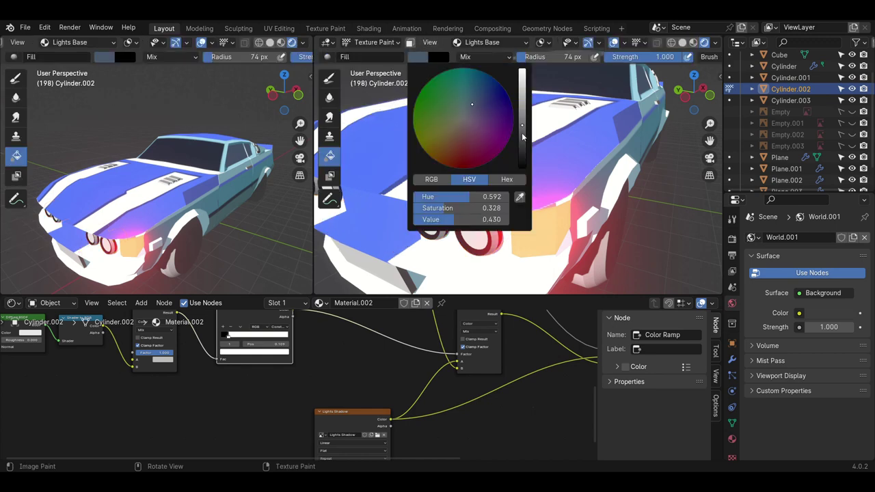
pyautogui.moveTo(524, 121); pyautogui.dragTo(523, 103)
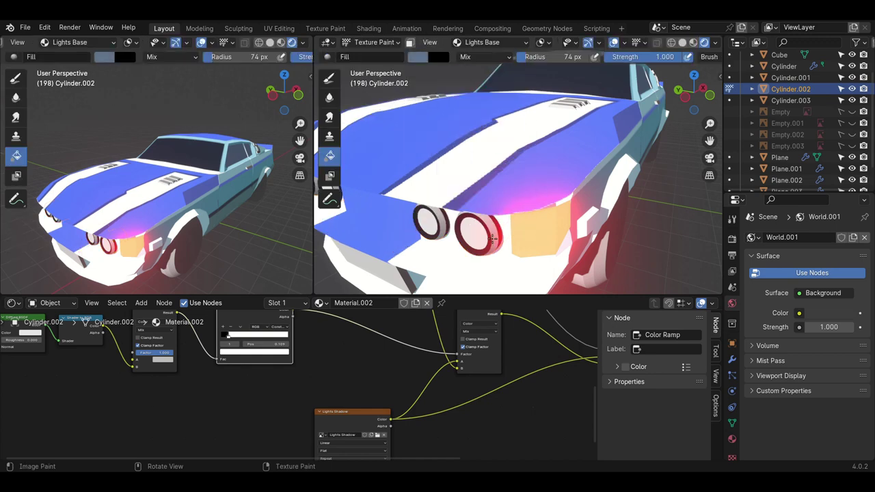
pyautogui.moveTo(493, 239)
pyautogui.mouseDown(button='middle')
pyautogui.moveTo(478, 233)
pyautogui.moveTo(472, 205)
pyautogui.mouseUp(button='middle')
# - Switch the paint image to Lights Shadow and darken the brush colour
pyautogui.click(482, 42)
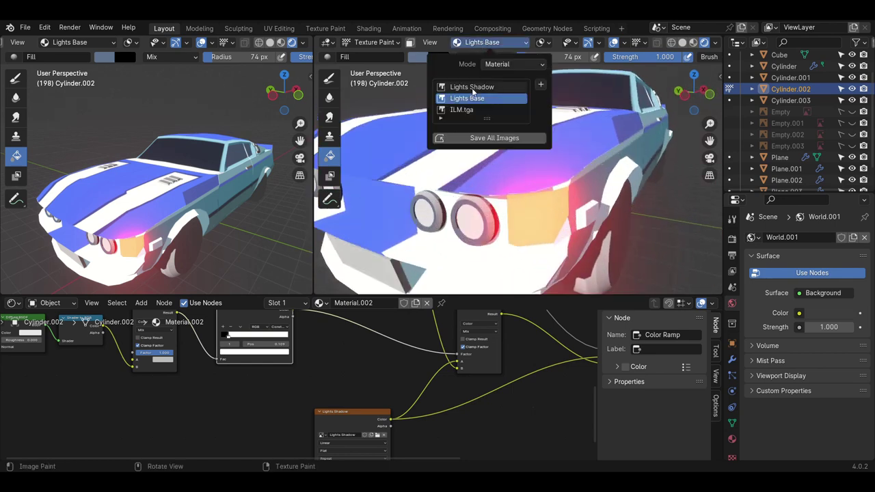
pyautogui.click(471, 87)
pyautogui.click(421, 57)
pyautogui.moveTo(466, 220); pyautogui.dragTo(434, 219)
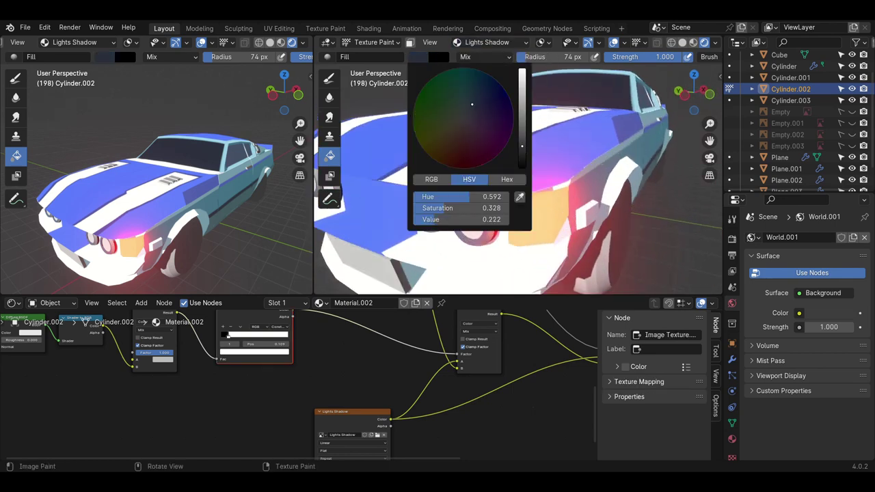
pyautogui.moveTo(488, 230); pyautogui.dragTo(502, 230, button='middle')
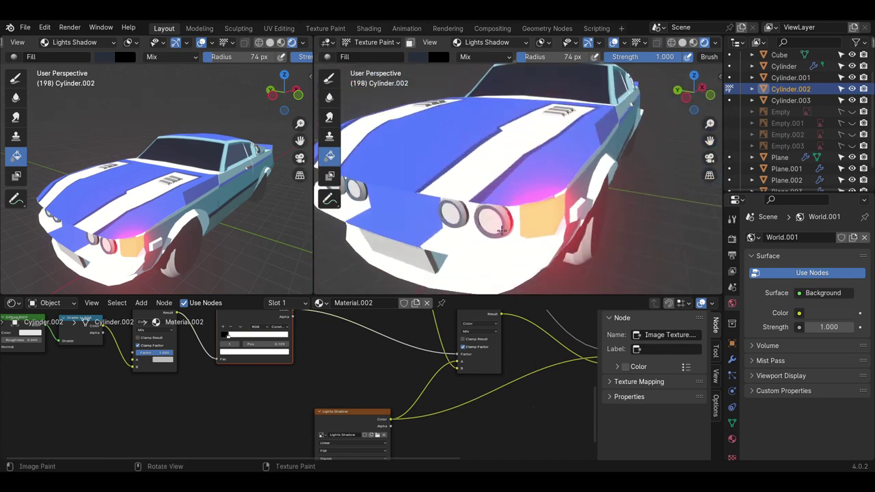
# - Target the Lights Base image and sample the headlight colour into the brush
pyautogui.click(474, 42)
pyautogui.click(472, 87)
pyautogui.click(370, 41)
pyautogui.click(420, 58)
pyautogui.click(520, 197)
pyautogui.click(481, 224)
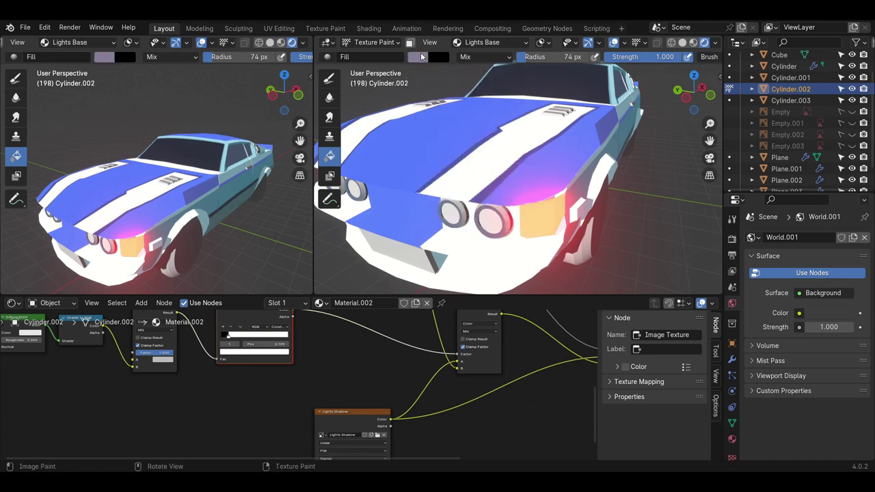
pyautogui.scroll(3, 481, 224)
pyautogui.scroll(2, 481, 224)
pyautogui.click(421, 58)
pyautogui.click(520, 197)
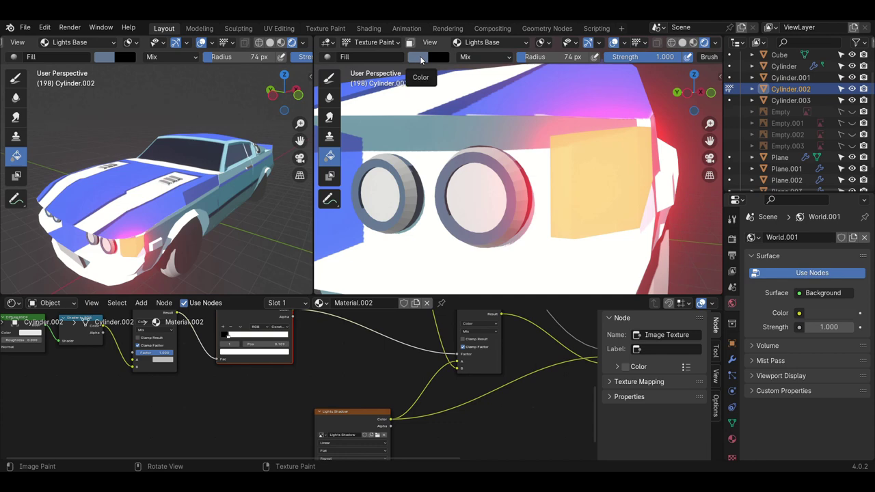
# - Set the brush to a darker grey and paint the headlight rims
pyautogui.click(420, 58)
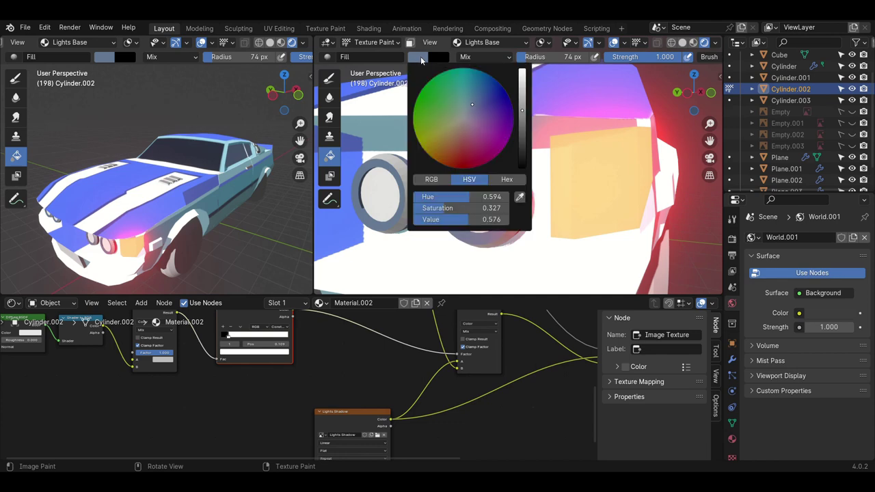
pyautogui.click(525, 128)
pyautogui.click(481, 100)
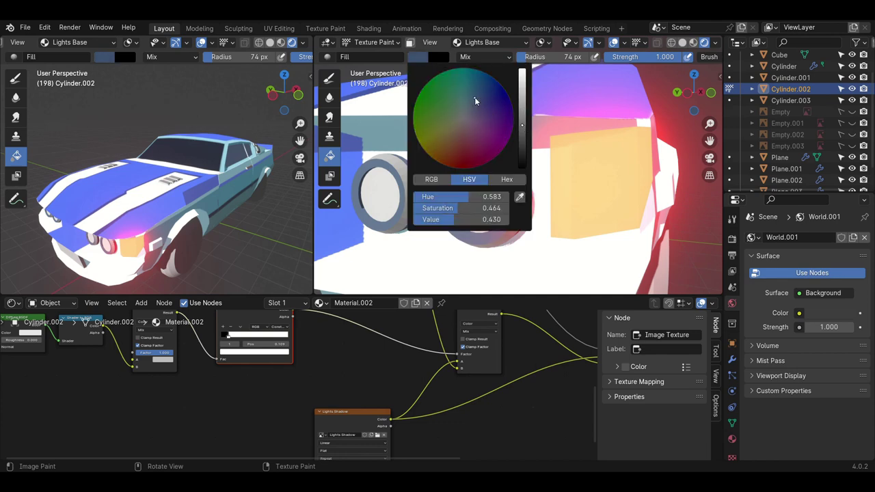
pyautogui.moveTo(503, 214)
pyautogui.mouseDown(button='middle')
pyautogui.moveTo(561, 225)
pyautogui.moveTo(486, 231)
pyautogui.moveTo(519, 201)
pyautogui.mouseUp(button='middle')
pyautogui.scroll(5, 551, 225)
pyautogui.scroll(2, 551, 225)
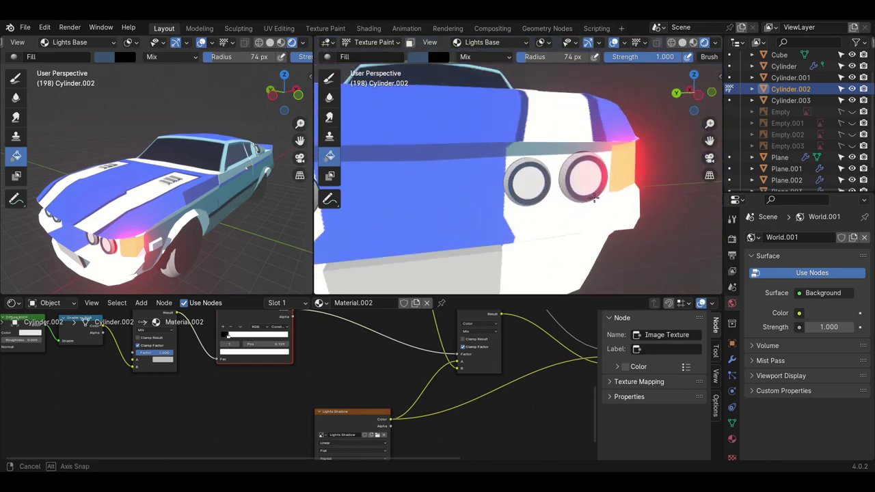
pyautogui.click(419, 57)
pyautogui.click(465, 120)
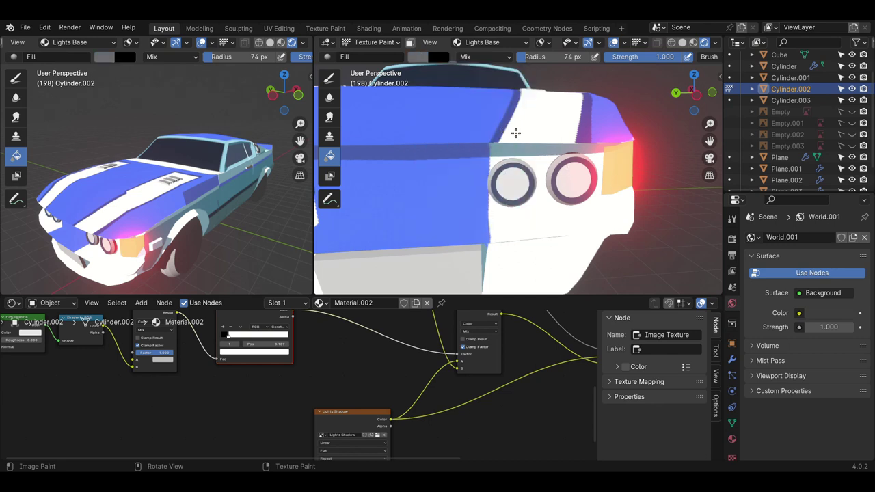
pyautogui.scroll(-3, 527, 200)
pyautogui.click(419, 57)
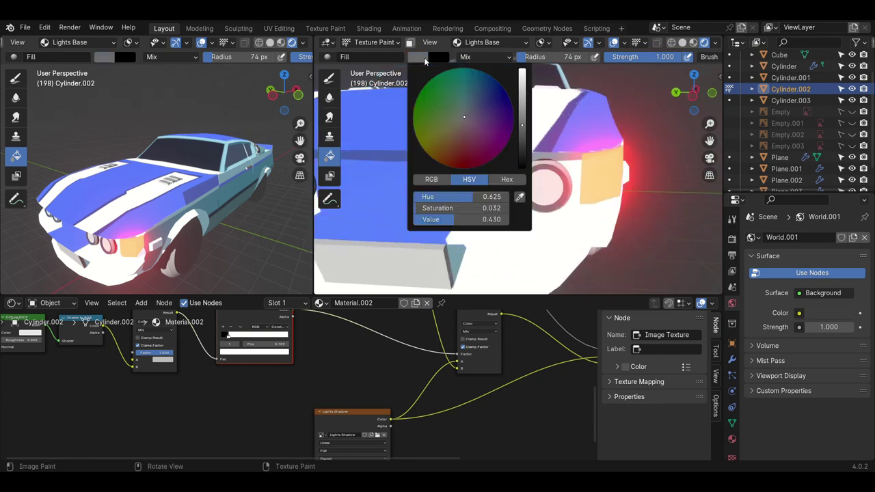
pyautogui.click(523, 141)
pyautogui.moveTo(500, 137); pyautogui.dragTo(478, 133, button='middle')
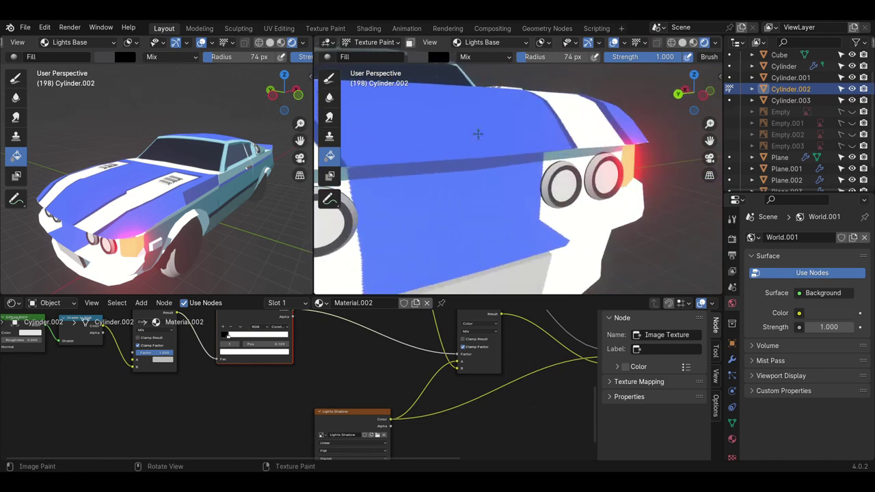
# - Switch painting to the Lights Shadow image and adjust the brush colour
pyautogui.click(477, 43)
pyautogui.click(472, 96)
pyautogui.click(420, 58)
pyautogui.moveTo(570, 209); pyautogui.dragTo(511, 195, button='middle')
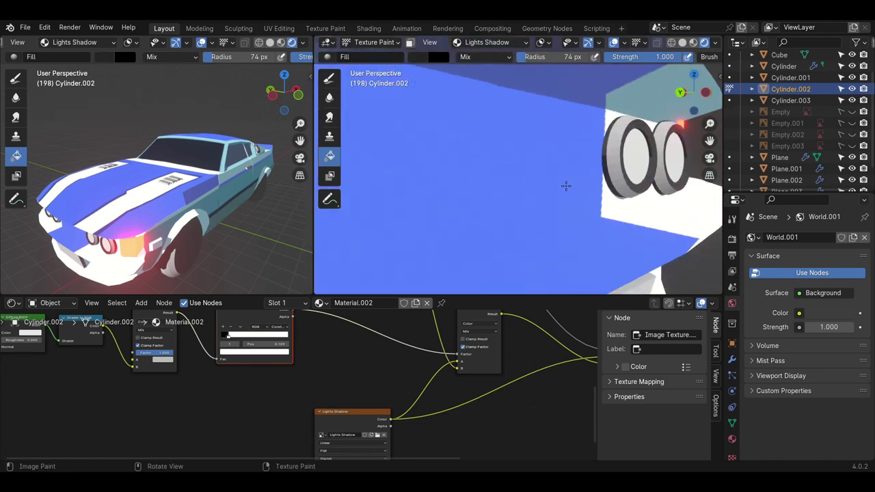
# - Return to Object Mode, select Cylinder.003 and give it a new material
pyautogui.click(384, 43)
pyautogui.click(373, 69)
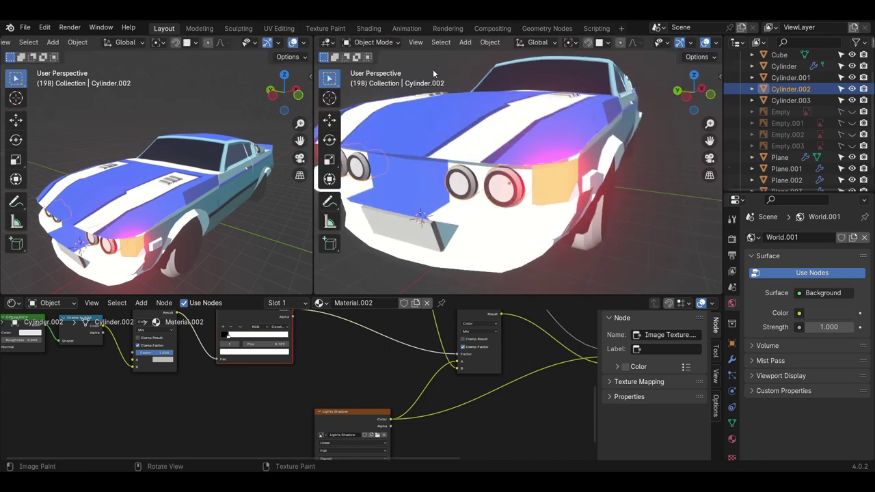
pyautogui.click(504, 194)
pyautogui.click(381, 305)
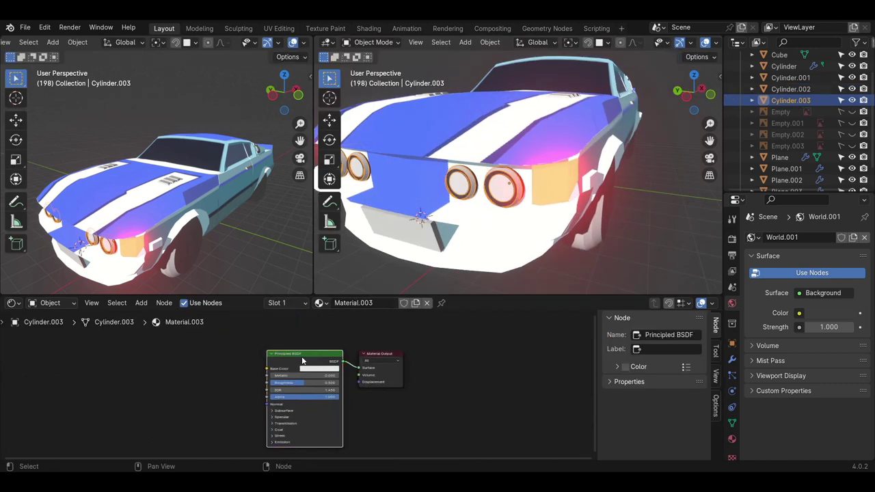
# - Make the Cylinder.003 material emit red light with a raised emission strength
pyautogui.scroll(3, 307, 410)
pyautogui.click(308, 407)
pyautogui.moveTo(414, 424); pyautogui.dragTo(412, 396, button='middle')
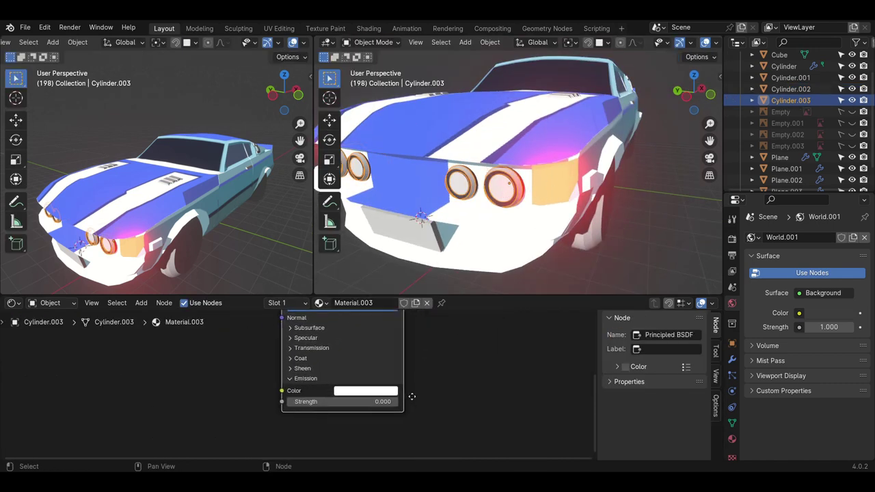
pyautogui.click(359, 394)
pyautogui.click(360, 306)
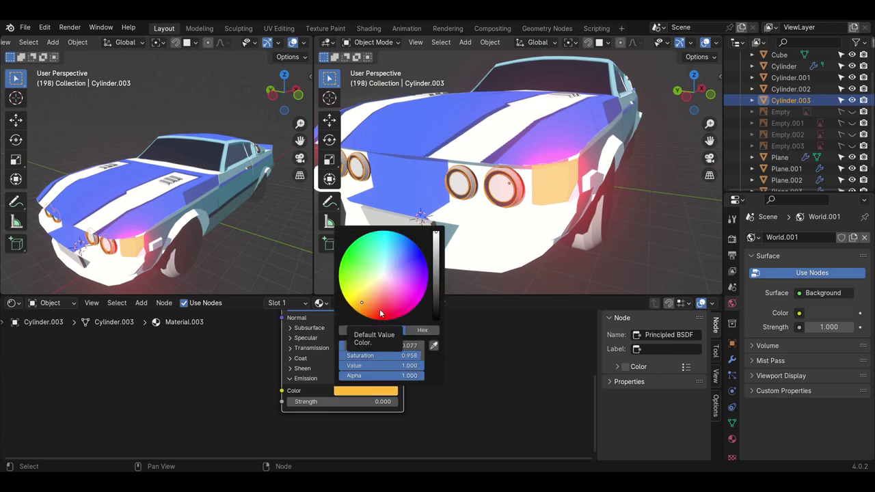
pyautogui.click(381, 309)
pyautogui.moveTo(349, 401); pyautogui.dragTo(393, 402)
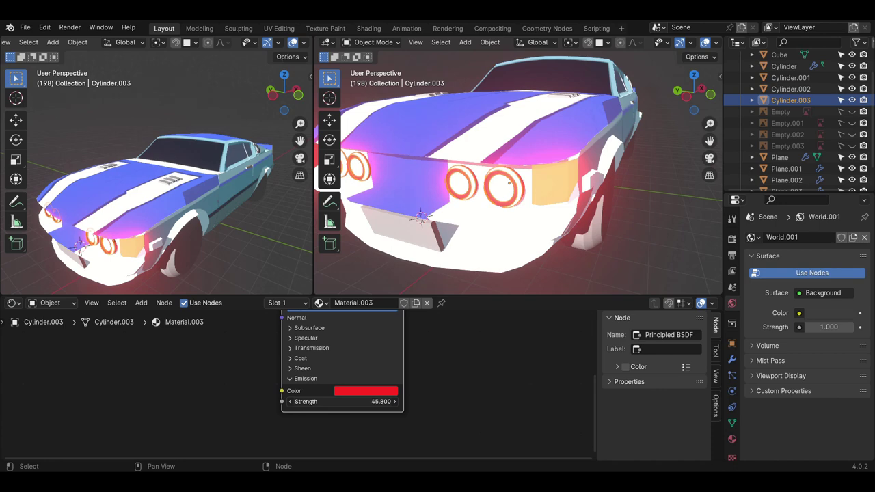
# - Lower emission strength to 11 and tweak the emission colour's brightness and hue
pyautogui.click(372, 391)
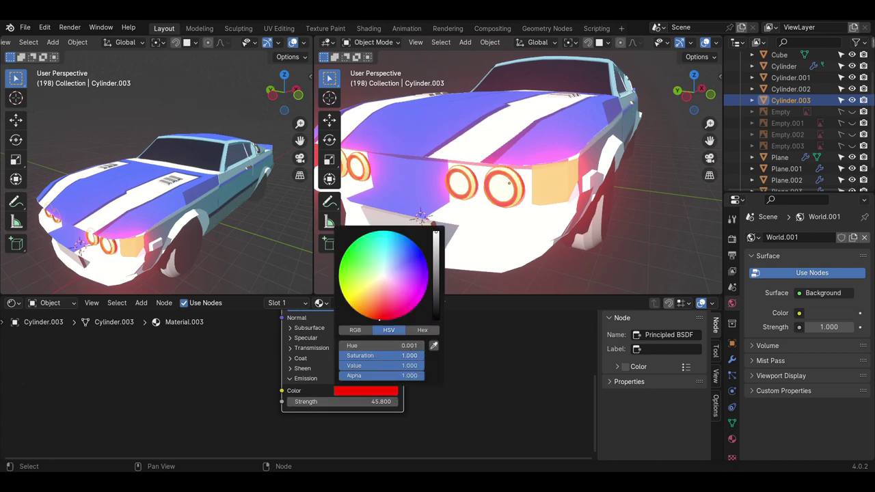
pyautogui.moveTo(519, 225)
pyautogui.mouseDown(button='middle')
pyautogui.moveTo(489, 218)
pyautogui.moveTo(465, 232)
pyautogui.mouseUp(button='middle')
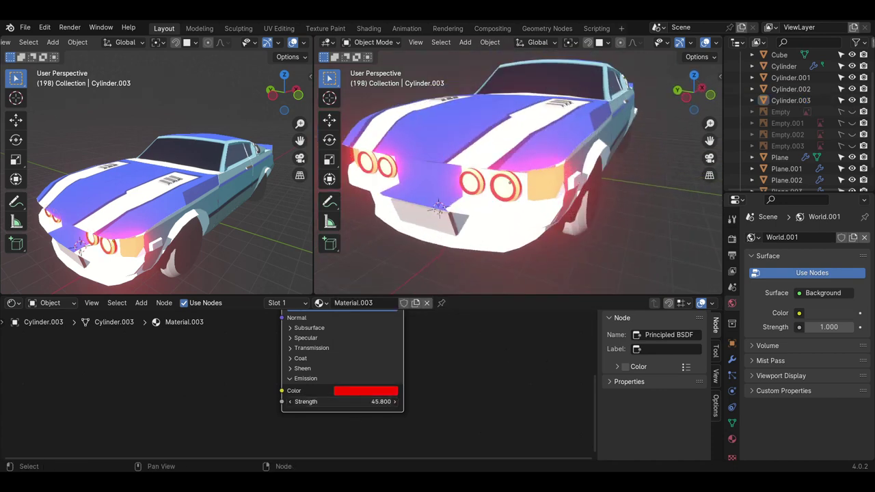
pyautogui.moveTo(369, 401); pyautogui.dragTo(328, 402)
pyautogui.click(368, 391)
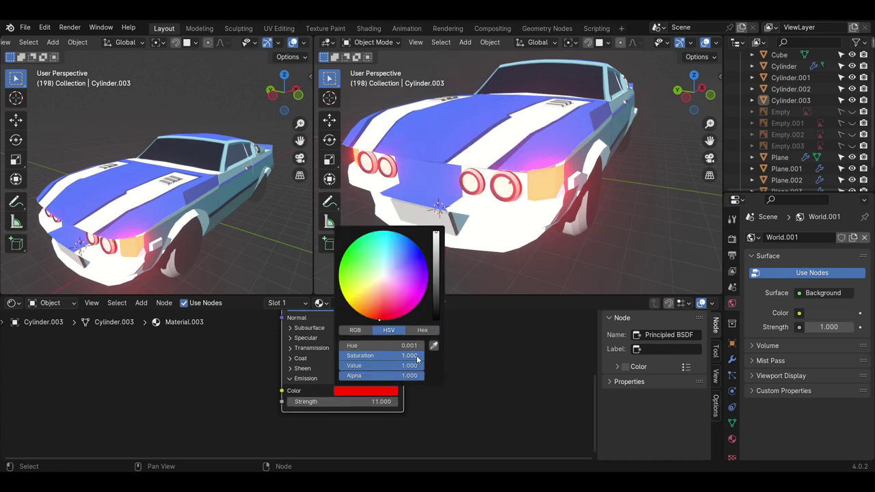
pyautogui.moveTo(414, 366)
pyautogui.mouseDown()
pyautogui.moveTo(424, 366)
pyautogui.moveTo(413, 356)
pyautogui.moveTo(451, 346)
pyautogui.moveTo(390, 355)
pyautogui.moveTo(424, 356)
pyautogui.moveTo(361, 346)
pyautogui.mouseUp()
pyautogui.moveTo(342, 293)
pyautogui.mouseDown()
pyautogui.moveTo(394, 317)
pyautogui.moveTo(413, 280)
pyautogui.moveTo(393, 244)
pyautogui.moveTo(418, 288)
pyautogui.mouseUp()
pyautogui.moveTo(507, 212)
pyautogui.mouseDown(button='middle')
pyautogui.moveTo(515, 228)
pyautogui.moveTo(491, 212)
pyautogui.moveTo(485, 217)
pyautogui.mouseUp(button='middle')
# - Set the emission colour to pale pink at strength 3.7
pyautogui.click(366, 390)
pyautogui.click(385, 276)
pyautogui.scroll(-5, 501, 218)
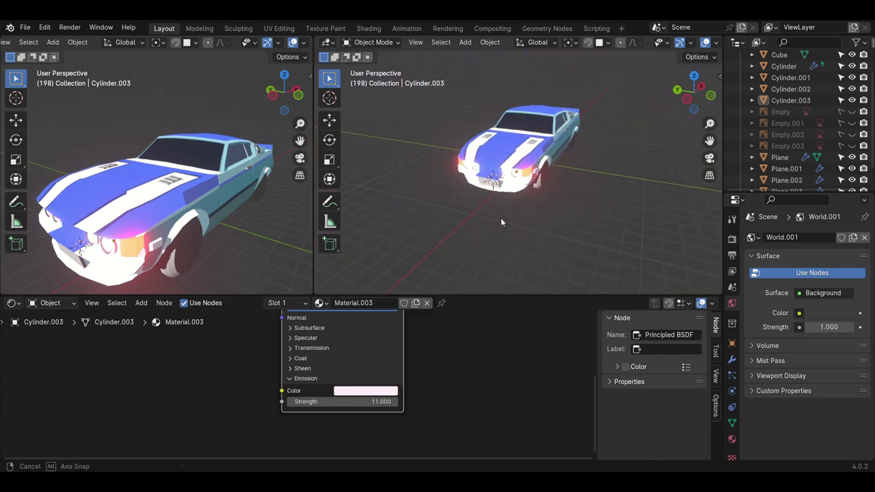
pyautogui.scroll(5, 501, 222)
pyautogui.moveTo(362, 401); pyautogui.dragTo(329, 401)
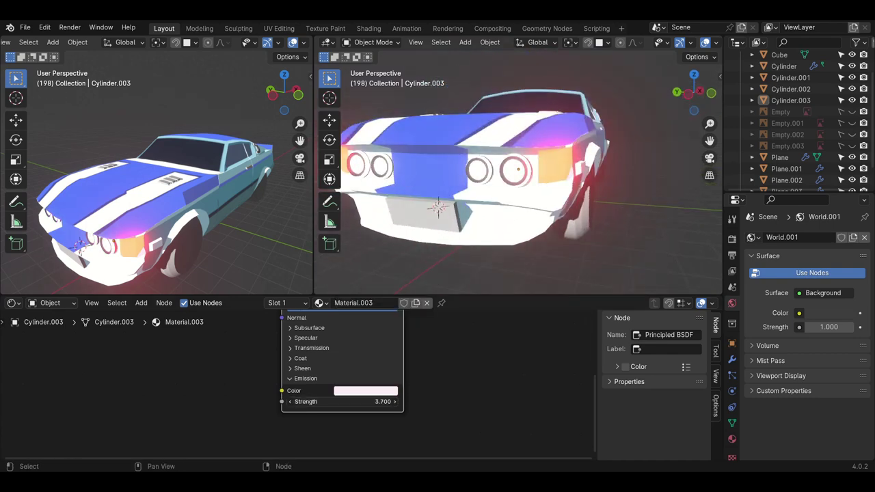
pyautogui.moveTo(478, 219); pyautogui.dragTo(472, 206, button='middle')
# - Make the light rings' base colour light blue and the emission colour cyan
pyautogui.keyDown('shift'); pyautogui.scroll(4, 402, 388); pyautogui.keyUp('shift')
pyautogui.click(360, 341)
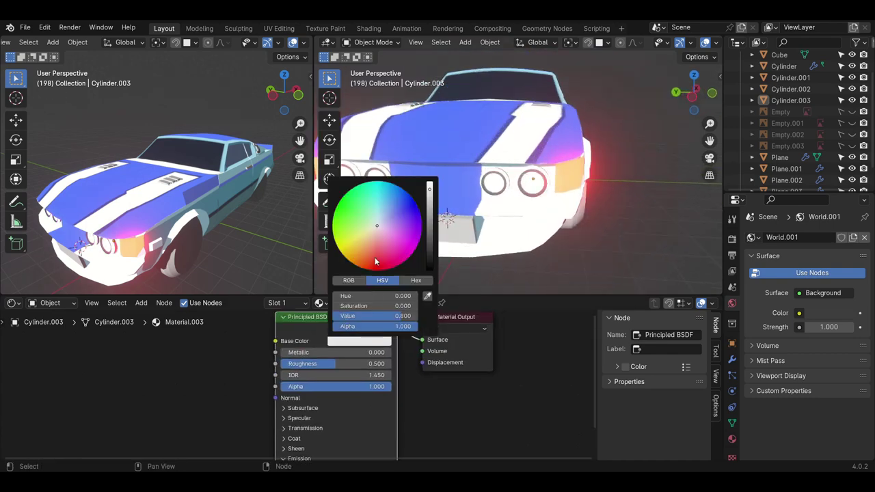
pyautogui.moveTo(375, 261); pyautogui.dragTo(384, 203)
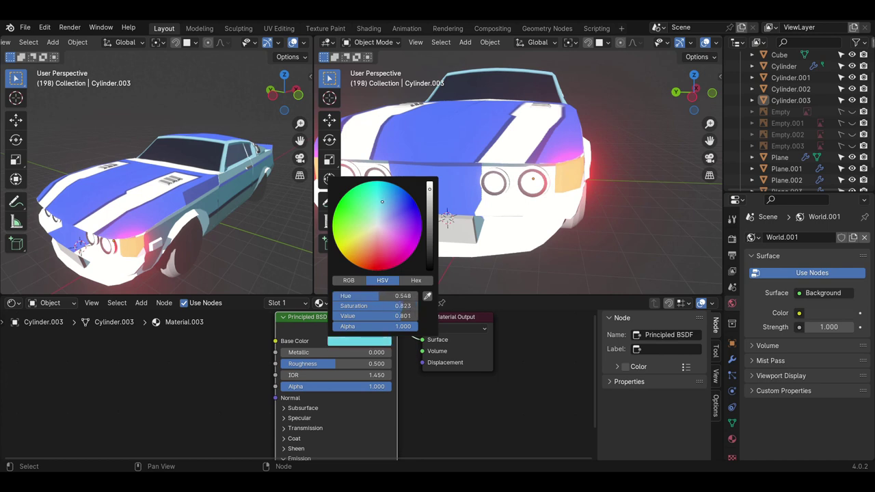
pyautogui.keyDown('shift'); pyautogui.scroll(-4, 456, 424); pyautogui.keyUp('shift')
pyautogui.click(369, 385)
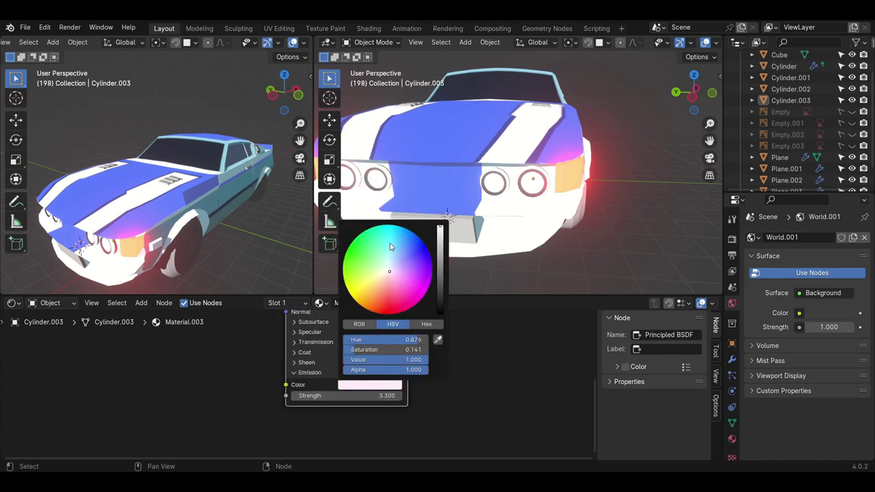
pyautogui.click(392, 241)
pyautogui.moveTo(438, 225); pyautogui.dragTo(410, 219, button='middle')
# - Settle the cyan emission at strength 4.3
pyautogui.moveTo(348, 396); pyautogui.dragTo(393, 396)
pyautogui.scroll(-3, 478, 191)
pyautogui.moveTo(479, 191)
pyautogui.mouseDown(button='middle')
pyautogui.moveTo(517, 200)
pyautogui.moveTo(492, 205)
pyautogui.mouseUp(button='middle')
pyautogui.scroll(3, 493, 205)
pyautogui.moveTo(400, 396); pyautogui.dragTo(390, 396)
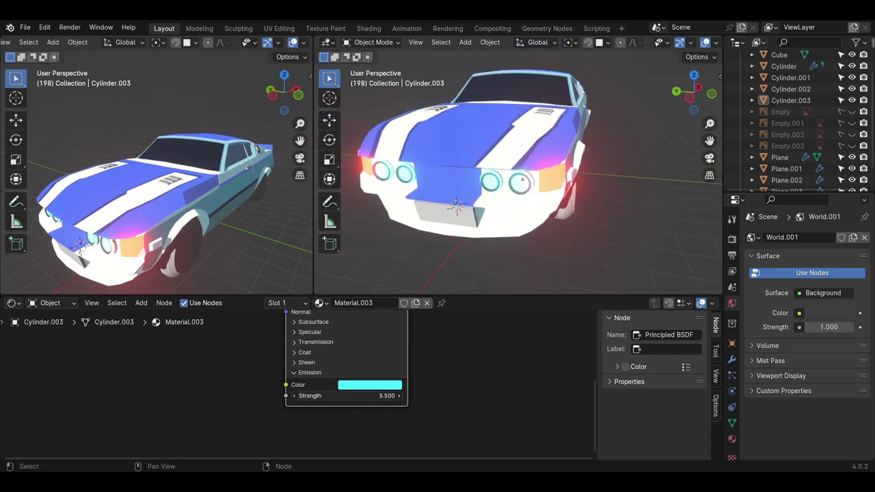
pyautogui.click(384, 386)
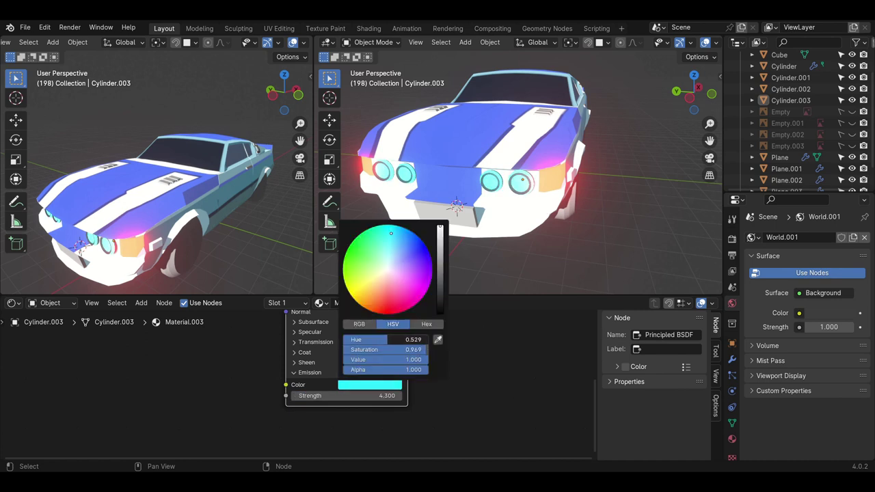
pyautogui.moveTo(388, 340)
pyautogui.mouseDown()
pyautogui.moveTo(414, 340)
pyautogui.moveTo(344, 340)
pyautogui.moveTo(396, 340)
pyautogui.moveTo(389, 340)
pyautogui.mouseUp()
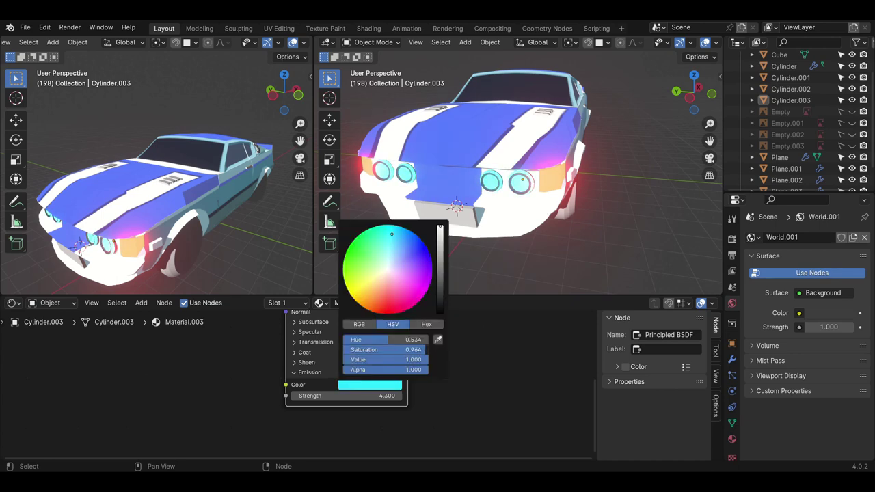
pyautogui.moveTo(479, 260)
pyautogui.mouseDown(button='middle')
pyautogui.moveTo(499, 239)
pyautogui.moveTo(481, 227)
pyautogui.moveTo(562, 203)
pyautogui.moveTo(515, 216)
pyautogui.mouseUp(button='middle')
# - Separate the side marker light faces from the car body into their own object
pyautogui.click(515, 221)
pyautogui.scroll(3, 457, 205)
pyautogui.scroll(3, 457, 212)
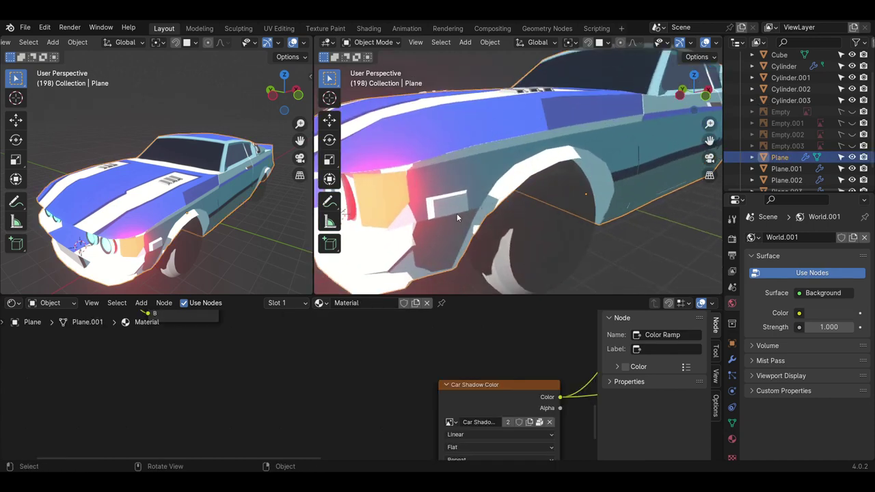
pyautogui.click(373, 43)
pyautogui.click(373, 68)
pyautogui.moveTo(461, 213); pyautogui.dragTo(447, 219, button='middle')
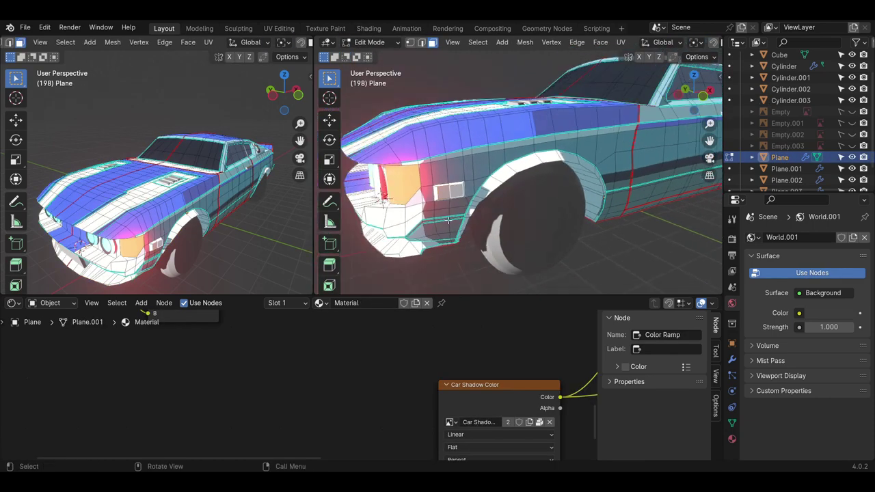
pyautogui.press('p')
pyautogui.click(444, 216)
pyautogui.press('Tab')
# - Give Plane.004 a new unshared material with a red base colour
pyautogui.click(449, 200)
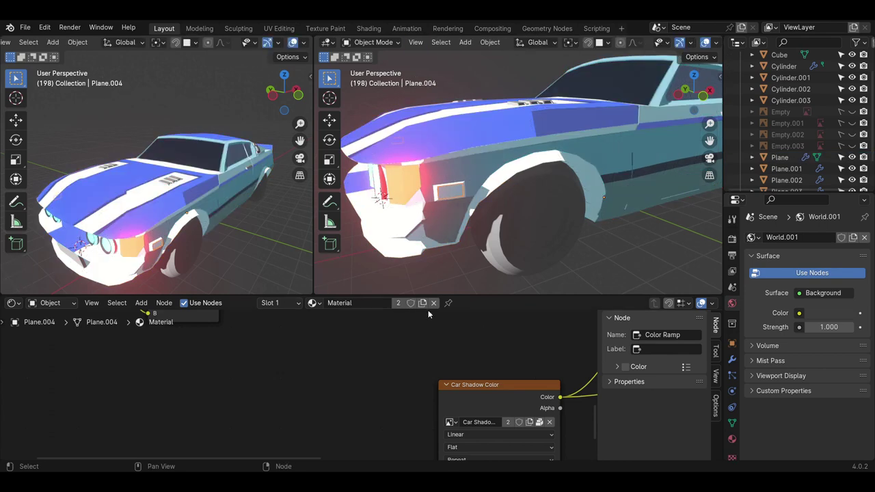
pyautogui.click(434, 303)
pyautogui.click(355, 303)
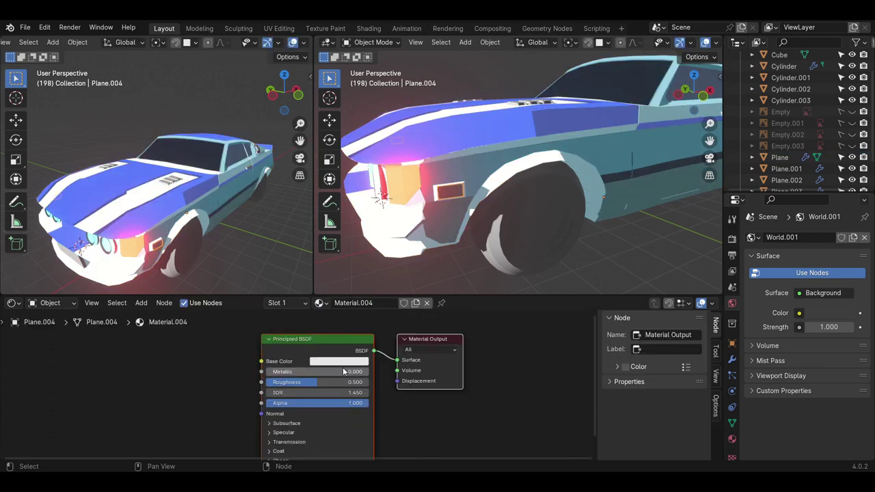
pyautogui.click(338, 361)
pyautogui.click(354, 292)
# - Make Plane.004 emit red light and adjust its emission strength
pyautogui.scroll(-3, 339, 410)
pyautogui.click(339, 411)
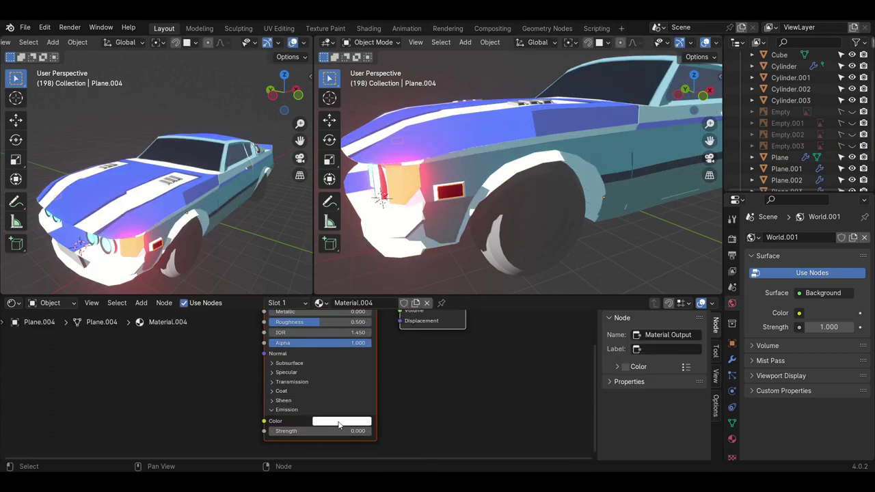
pyautogui.click(339, 422)
pyautogui.click(373, 301)
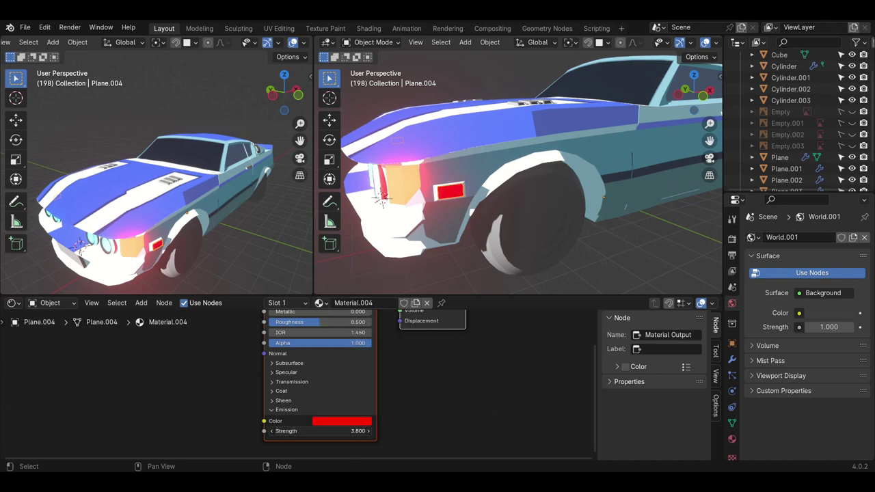
pyautogui.moveTo(322, 431); pyautogui.dragTo(349, 431)
pyautogui.moveTo(514, 222)
pyautogui.mouseDown(button='middle')
pyautogui.moveTo(476, 231)
pyautogui.moveTo(413, 199)
pyautogui.mouseUp(button='middle')
pyautogui.scroll(4, 413, 199)
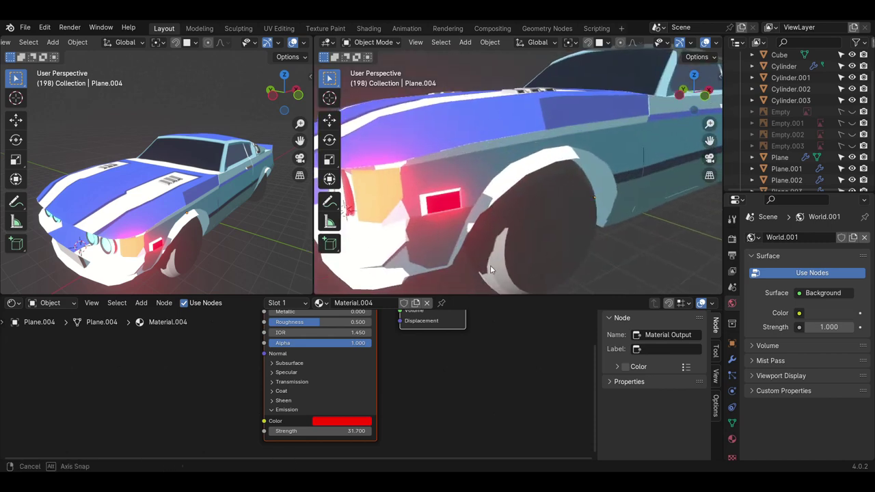
pyautogui.moveTo(322, 431)
pyautogui.mouseDown()
pyautogui.moveTo(362, 431)
pyautogui.moveTo(307, 431)
pyautogui.mouseUp()
# - Fine-tune the red emission hue and saturation, and lower strength to 9.1
pyautogui.click(333, 425)
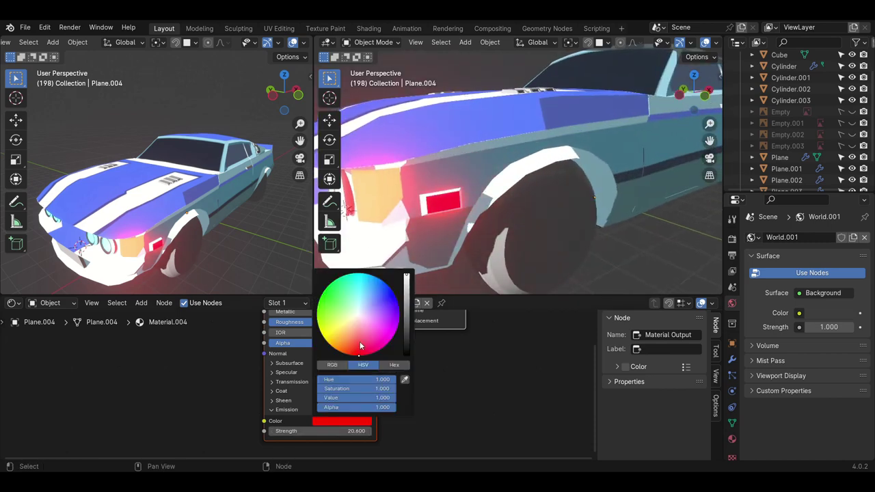
pyautogui.click(333, 423)
pyautogui.moveTo(395, 389); pyautogui.dragTo(394, 388)
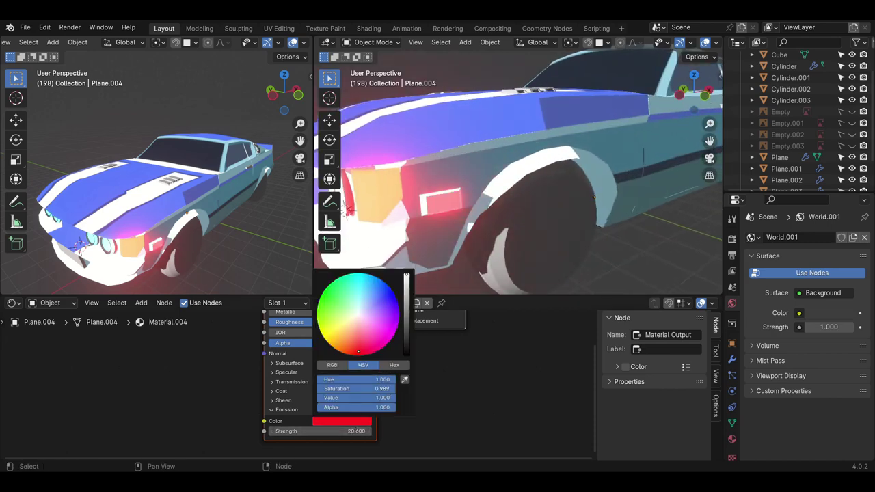
pyautogui.moveTo(359, 351); pyautogui.dragTo(353, 354)
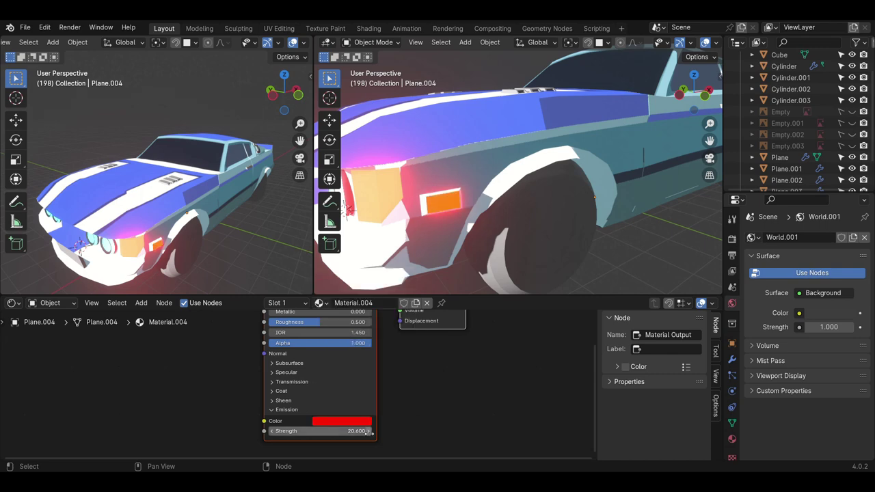
pyautogui.moveTo(362, 431); pyautogui.dragTo(321, 431)
pyautogui.moveTo(513, 178)
pyautogui.mouseDown(button='middle')
pyautogui.moveTo(448, 205)
pyautogui.moveTo(544, 195)
pyautogui.moveTo(615, 207)
pyautogui.moveTo(428, 216)
pyautogui.moveTo(478, 195)
pyautogui.moveTo(513, 195)
pyautogui.moveTo(539, 218)
pyautogui.mouseUp(button='middle')
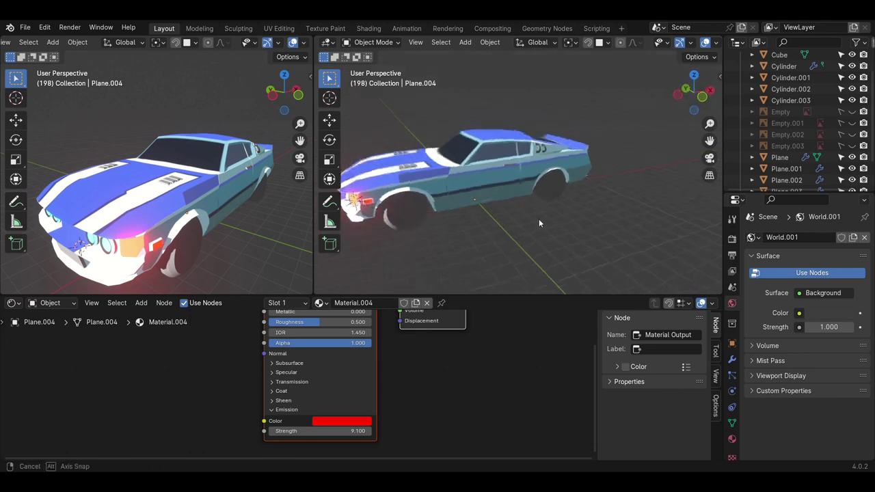
# - Assign Material.002 to the hood vent and make it a single-user copy
pyautogui.click(372, 53)
pyautogui.moveTo(362, 186)
pyautogui.mouseDown(button='middle')
pyautogui.moveTo(473, 227)
pyautogui.moveTo(530, 207)
pyautogui.moveTo(481, 228)
pyautogui.mouseUp(button='middle')
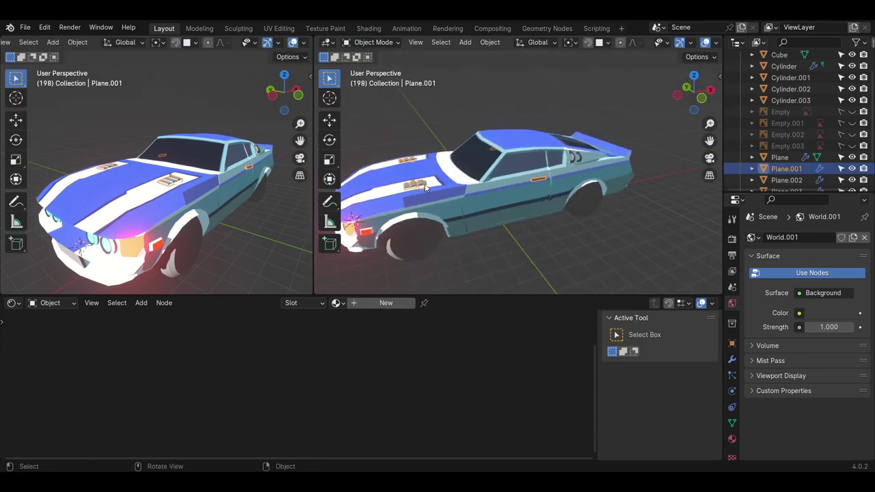
pyautogui.click(336, 303)
pyautogui.click(356, 346)
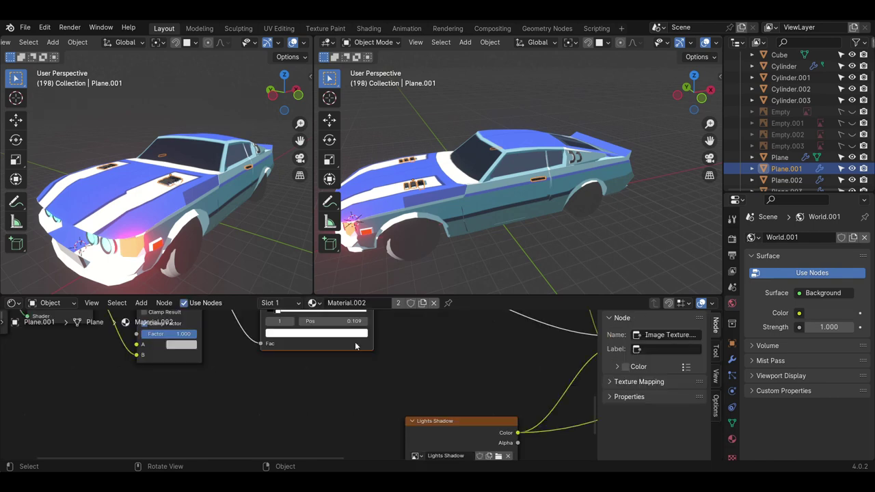
pyautogui.click(423, 305)
# - Unlink the Lights Shadow and Lights Base images from the vent's texture node
pyautogui.moveTo(432, 190)
pyautogui.mouseDown(button='middle')
pyautogui.moveTo(504, 212)
pyautogui.moveTo(488, 209)
pyautogui.mouseUp(button='middle')
pyautogui.scroll(-2, 361, 383)
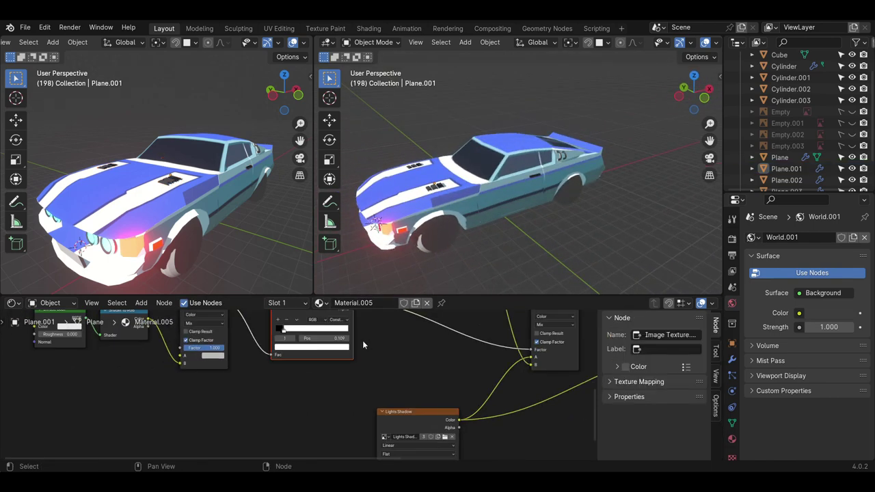
pyautogui.scroll(-2, 361, 382)
pyautogui.click(436, 189)
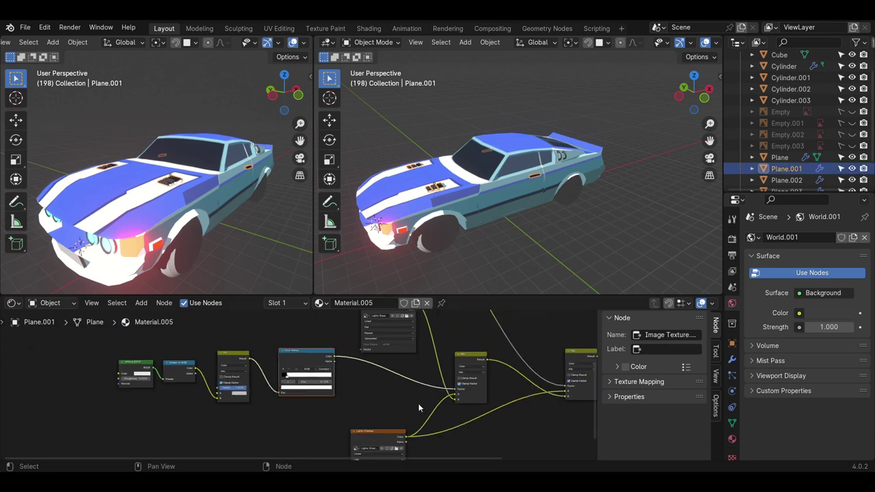
pyautogui.scroll(2, 418, 403)
pyautogui.moveTo(427, 371); pyautogui.dragTo(354, 392, button='middle')
pyautogui.click(409, 376)
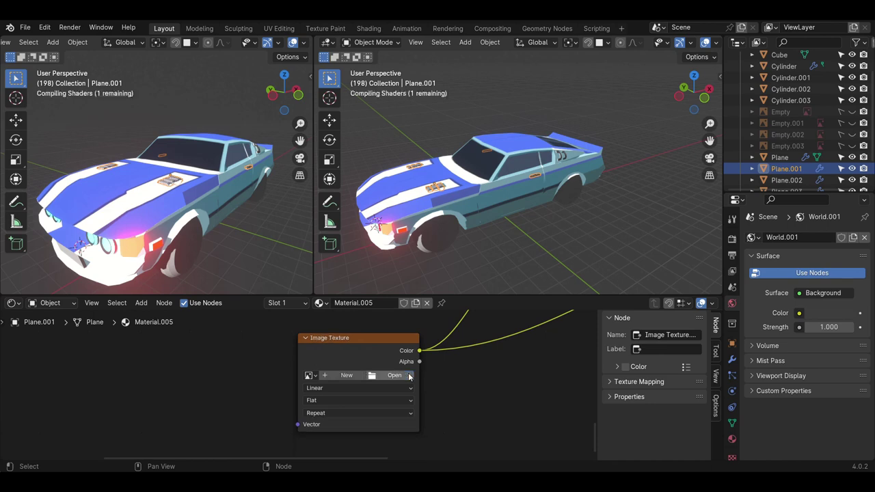
pyautogui.scroll(-2, 396, 396)
pyautogui.click(304, 377)
pyautogui.click(355, 349)
pyautogui.scroll(2, 390, 419)
pyautogui.click(401, 401)
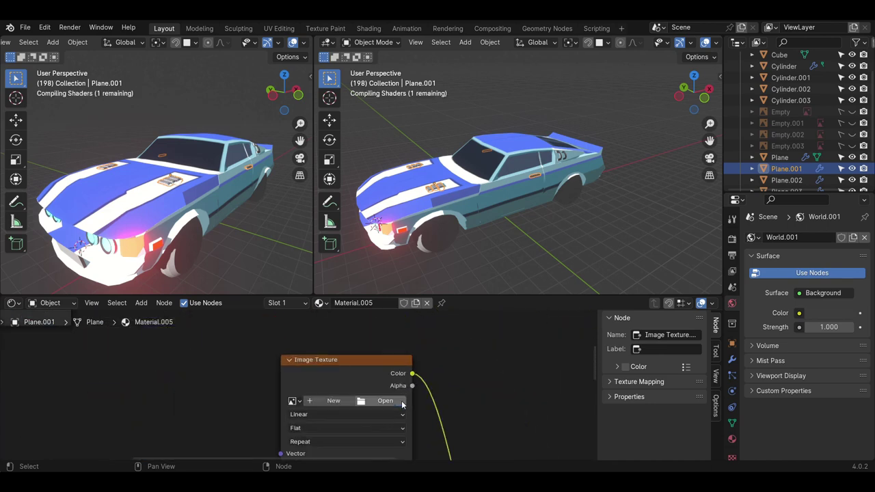
# - Create a new blank 2048 px image named Handle Base
pyautogui.scroll(1, 314, 383)
pyautogui.scroll(2, 309, 370)
pyautogui.click(308, 363)
pyautogui.write('Handle Base')
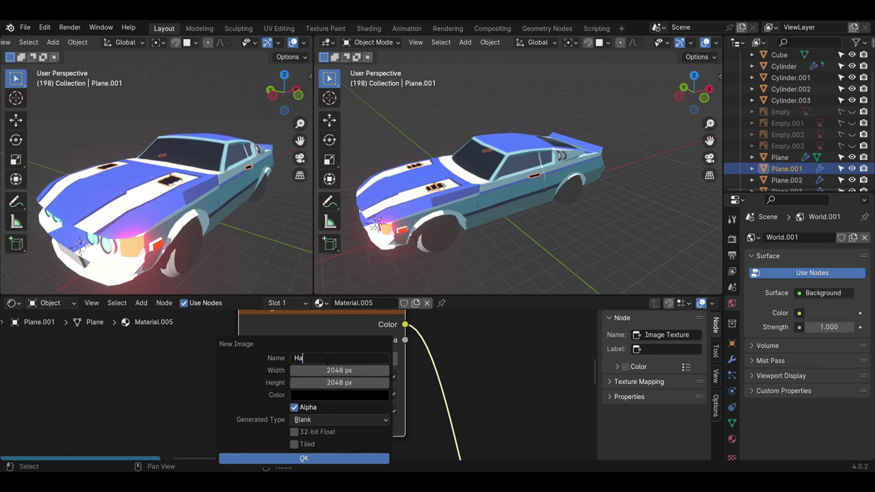
pyautogui.click(345, 459)
# - Create a second blank image named Handle Shadow, then enter Edit Mode on the vents
pyautogui.scroll(-4, 478, 374)
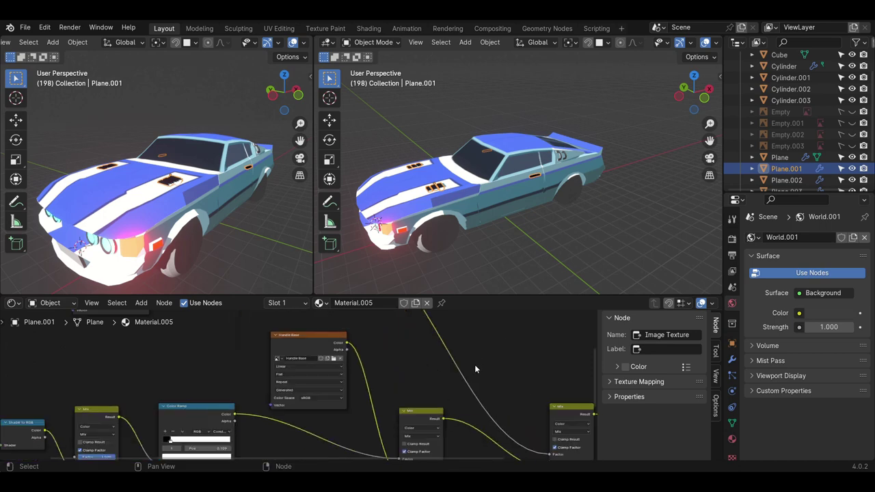
pyautogui.scroll(4, 311, 403)
pyautogui.click(324, 345)
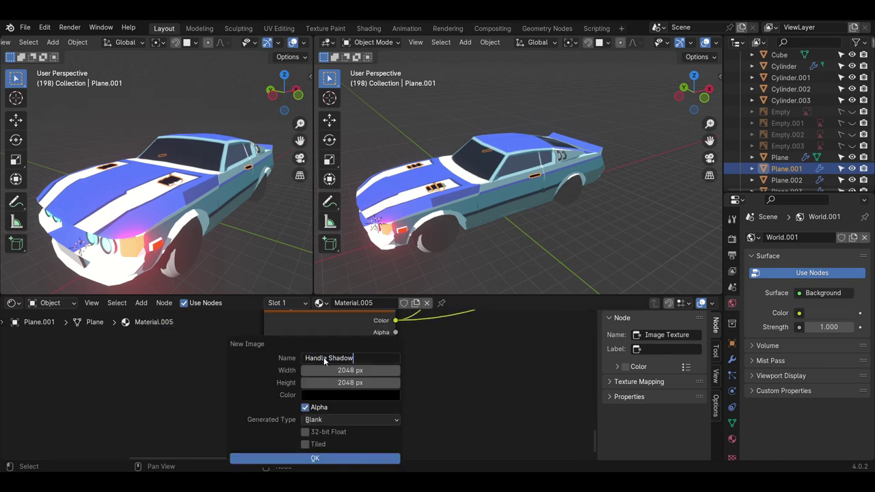
pyautogui.click(342, 459)
pyautogui.scroll(-3, 411, 383)
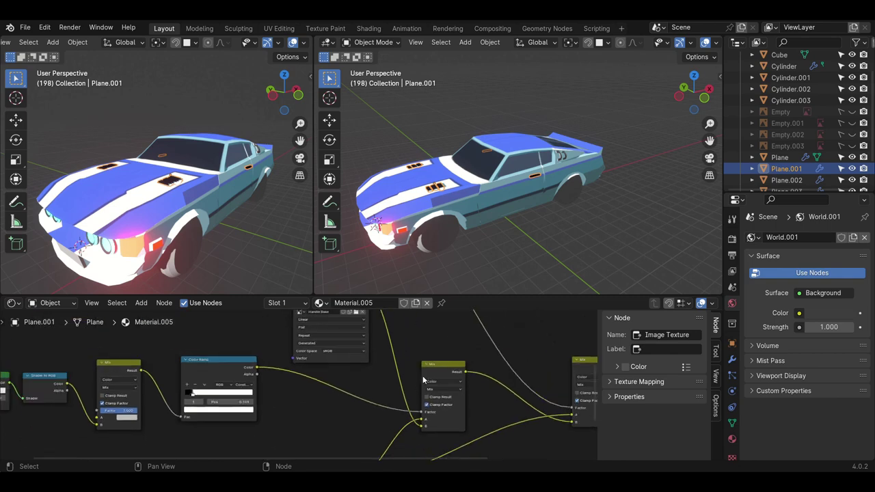
pyautogui.scroll(3, 547, 188)
pyautogui.press('Tab')
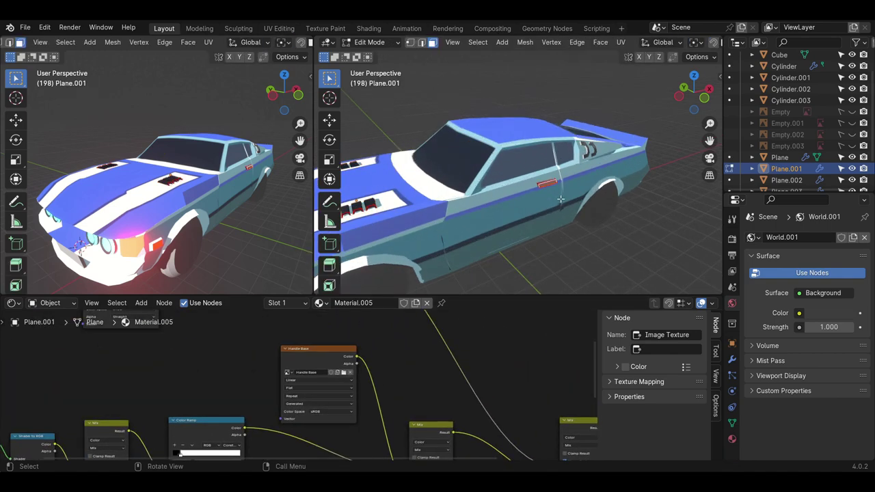
# - In Texture Paint mode, fill the Handle Base texture with white
pyautogui.click(372, 42)
pyautogui.click(369, 141)
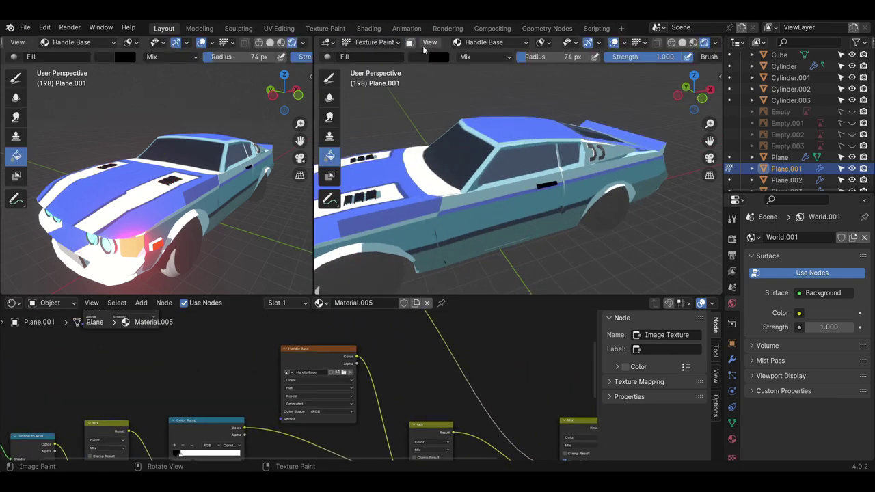
pyautogui.click(429, 42)
pyautogui.click(438, 57)
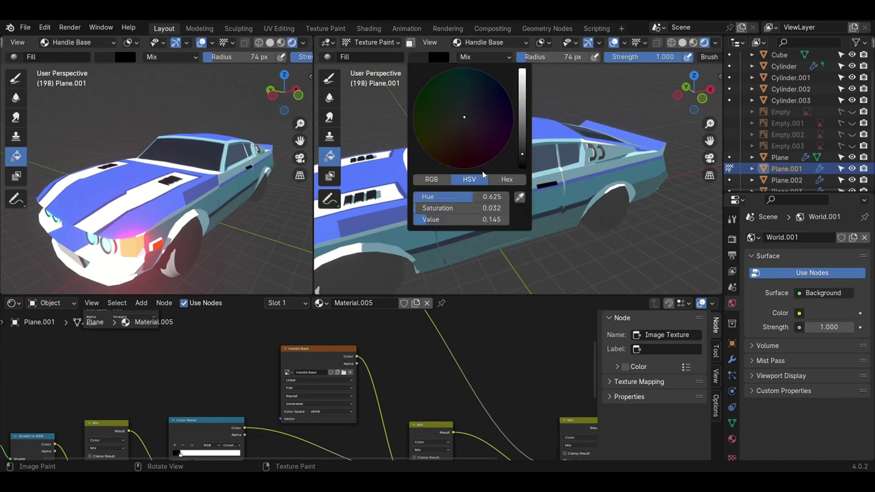
pyautogui.click(520, 197)
pyautogui.click(436, 184)
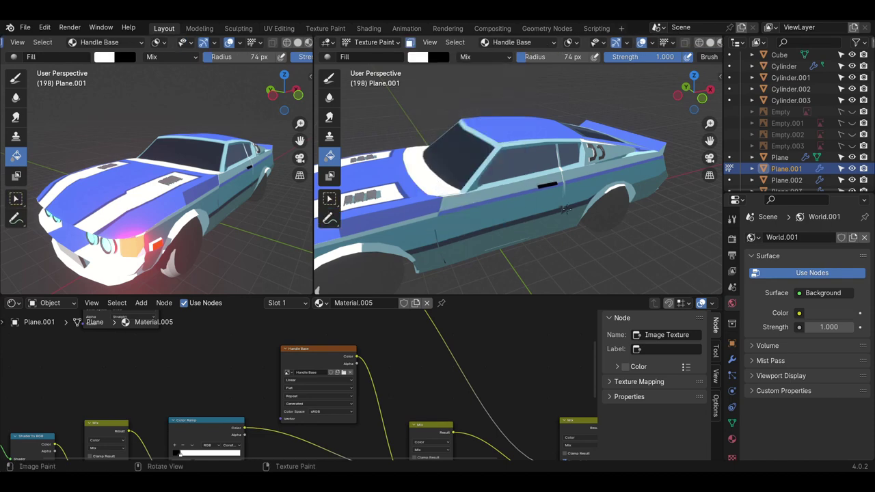
# - Make Handle Shadow the painted image and sample the car body's blue as brush colour
pyautogui.moveTo(566, 209); pyautogui.dragTo(587, 205, button='middle')
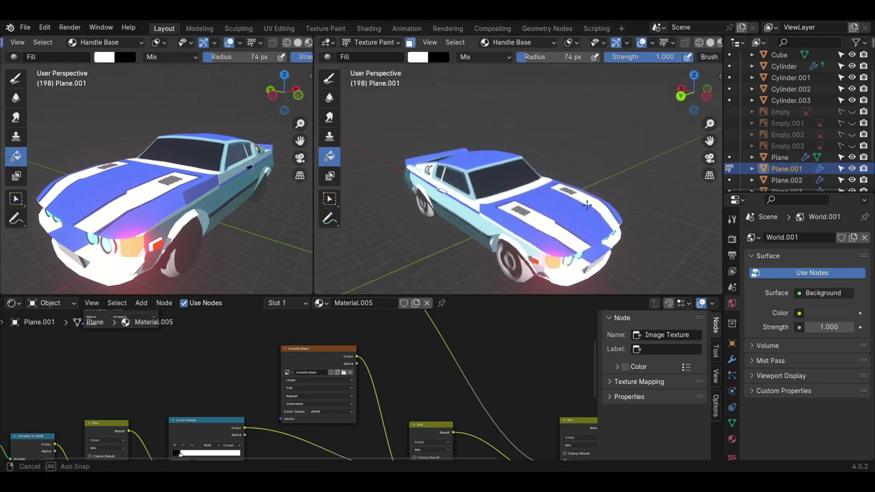
pyautogui.press('Escape')
pyautogui.click(504, 43)
pyautogui.click(509, 87)
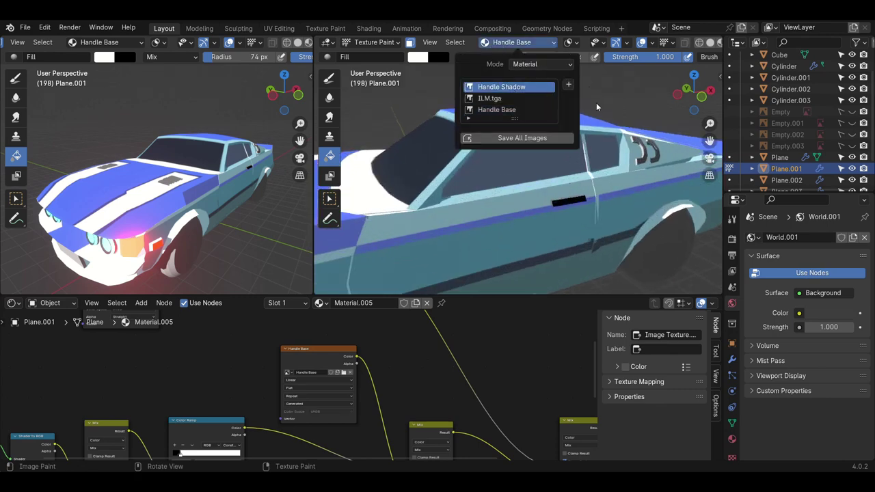
pyautogui.click(418, 57)
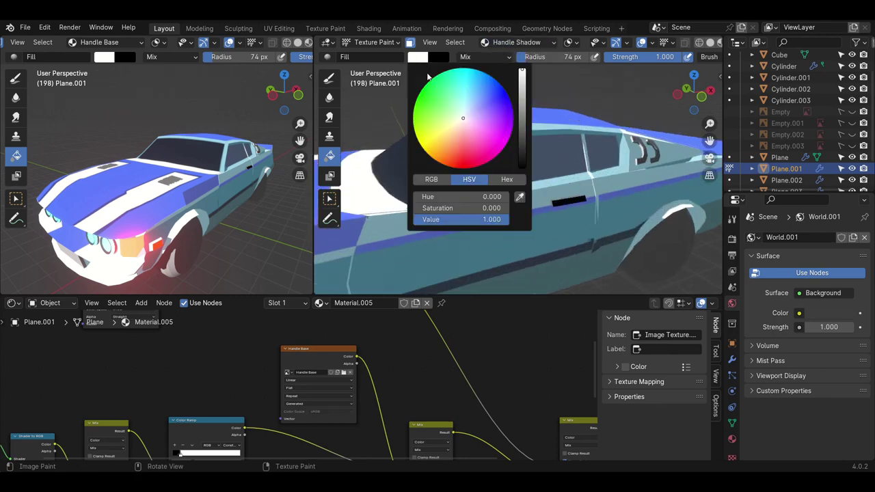
pyautogui.click(520, 197)
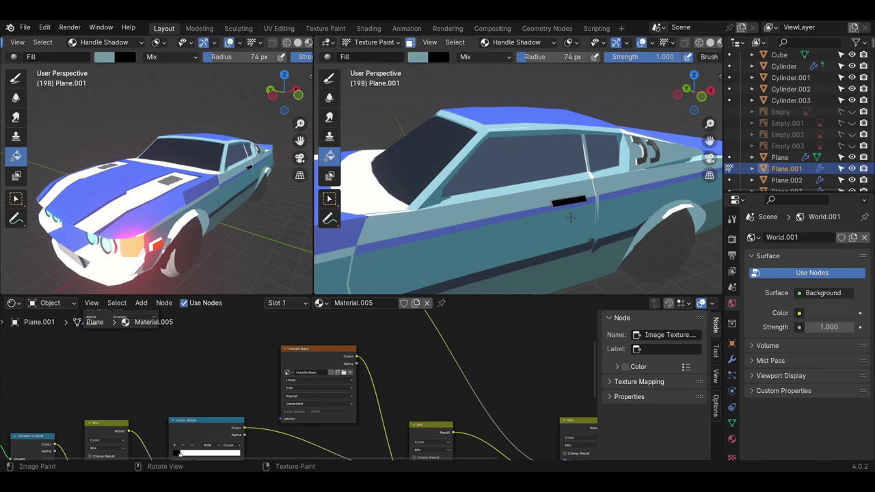
# - Darken the sampled colour to a blue-grey and fill Handle Shadow with it
pyautogui.moveTo(568, 216); pyautogui.dragTo(500, 154, button='middle')
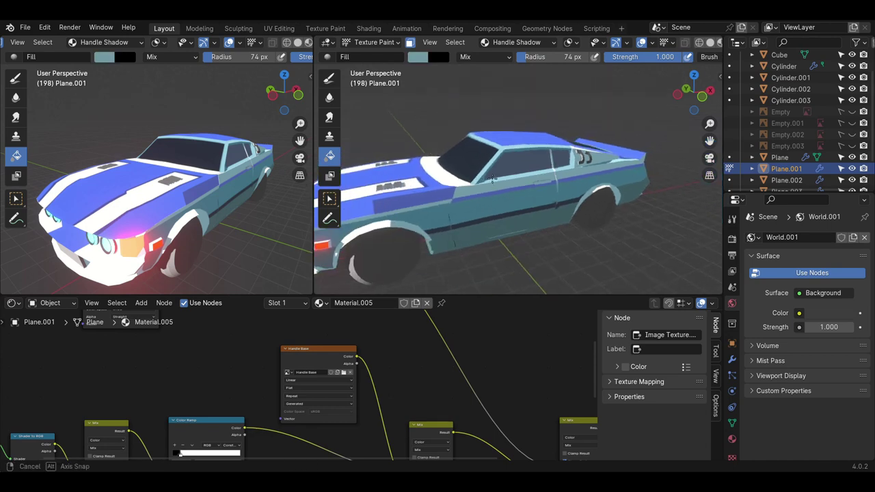
pyautogui.click(418, 57)
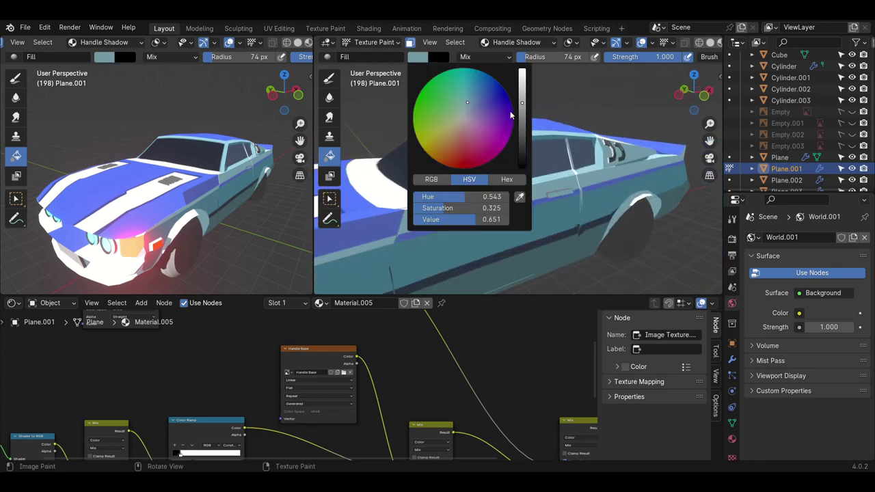
pyautogui.moveTo(479, 206); pyautogui.dragTo(438, 171, button='middle')
pyautogui.click(419, 57)
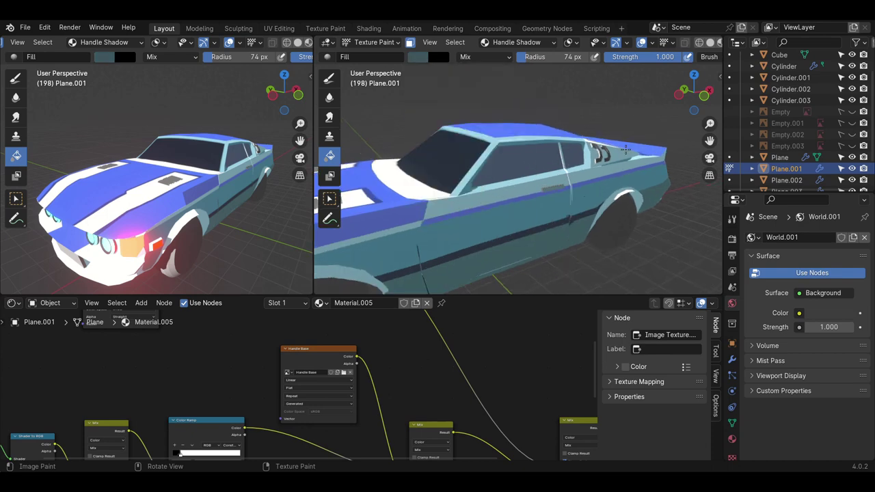
pyautogui.moveTo(554, 192)
pyautogui.mouseDown(button='middle')
pyautogui.moveTo(555, 214)
pyautogui.moveTo(424, 137)
pyautogui.mouseUp(button='middle')
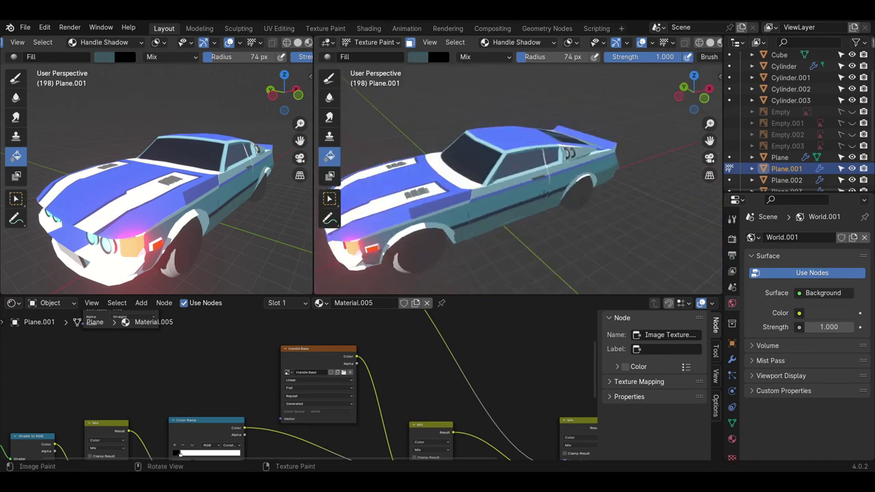
# - Return the car to Object Mode
pyautogui.click(388, 43)
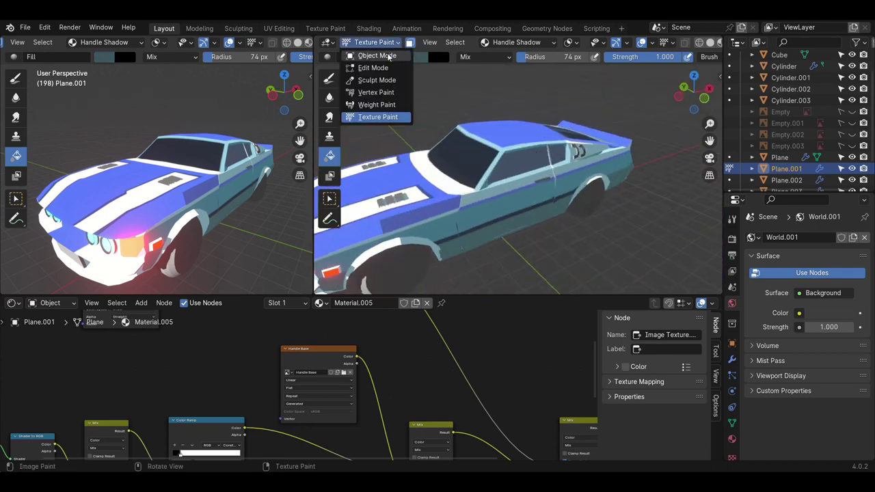
pyautogui.click(375, 54)
pyautogui.moveTo(492, 178)
pyautogui.mouseDown(button='middle')
pyautogui.moveTo(512, 197)
pyautogui.moveTo(492, 186)
pyautogui.mouseUp(button='middle')
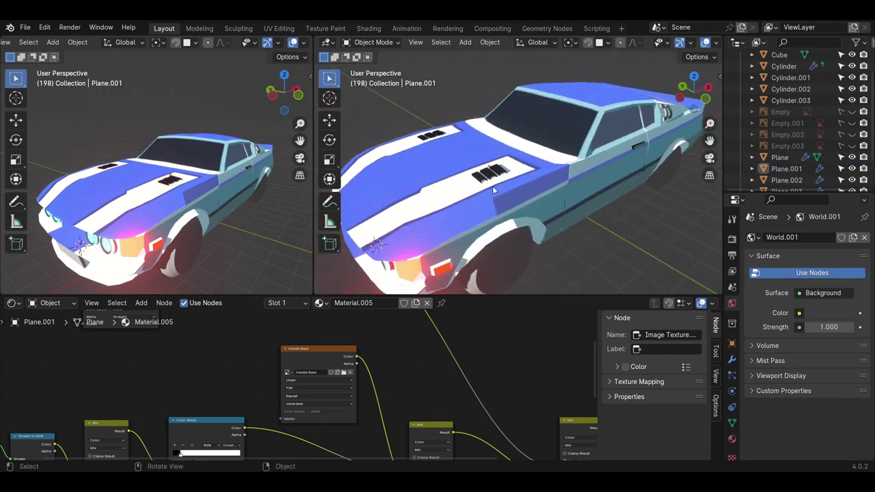
# - Select the hood vent object, enter Edit Mode, and briefly isolate it for inspection
pyautogui.click(489, 175)
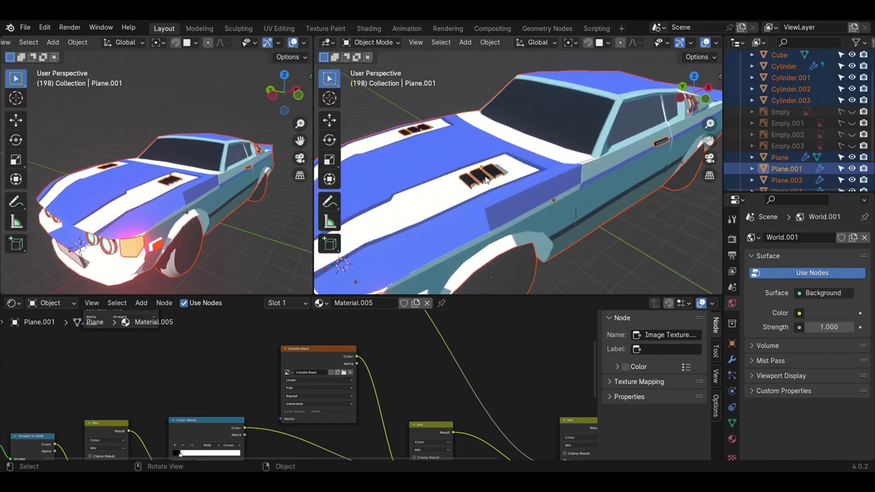
pyautogui.press('Tab')
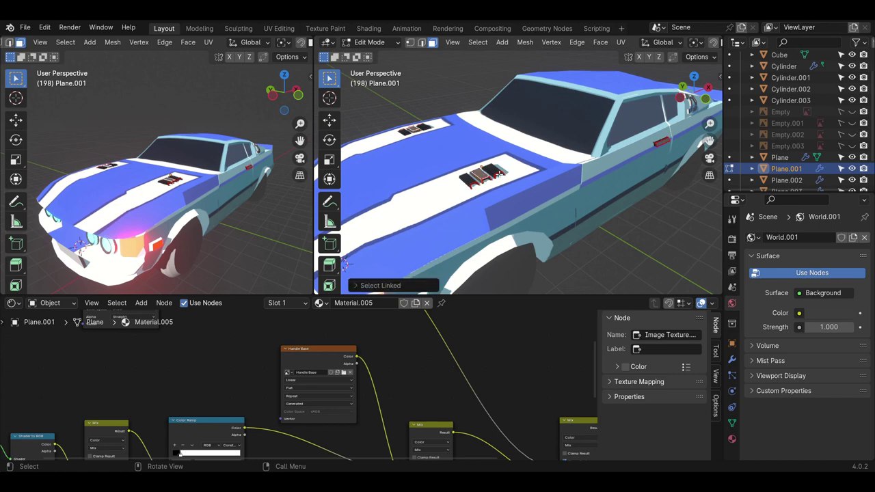
pyautogui.scroll(2, 480, 196)
pyautogui.scroll(3, 527, 199)
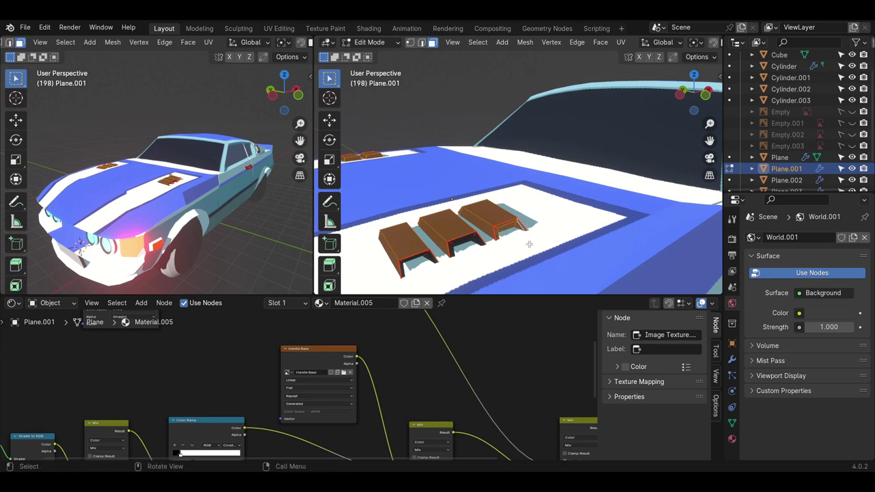
pyautogui.press('/')
pyautogui.moveTo(482, 189); pyautogui.dragTo(557, 222, button='middle')
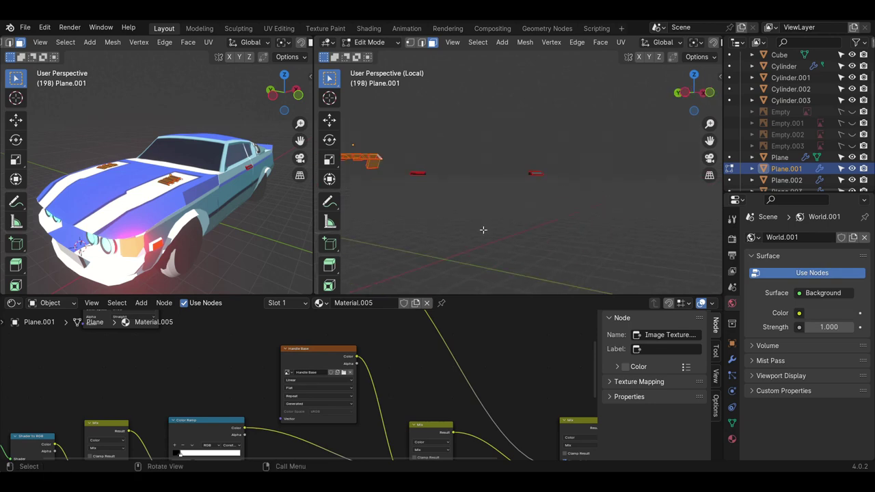
pyautogui.press('/')
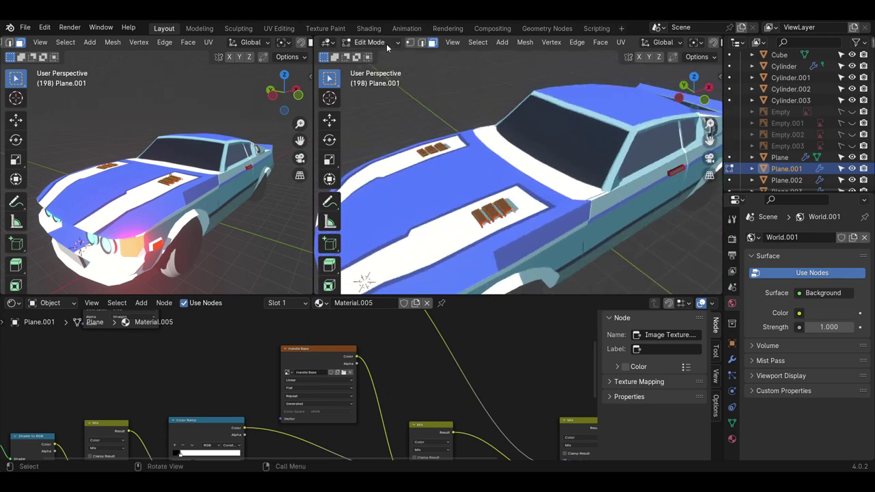
# - Switch the vents to Texture Paint, sample colours from the model, and restrict painting to selected faces
pyautogui.click(386, 43)
pyautogui.click(394, 120)
pyautogui.click(417, 57)
pyautogui.press('e')
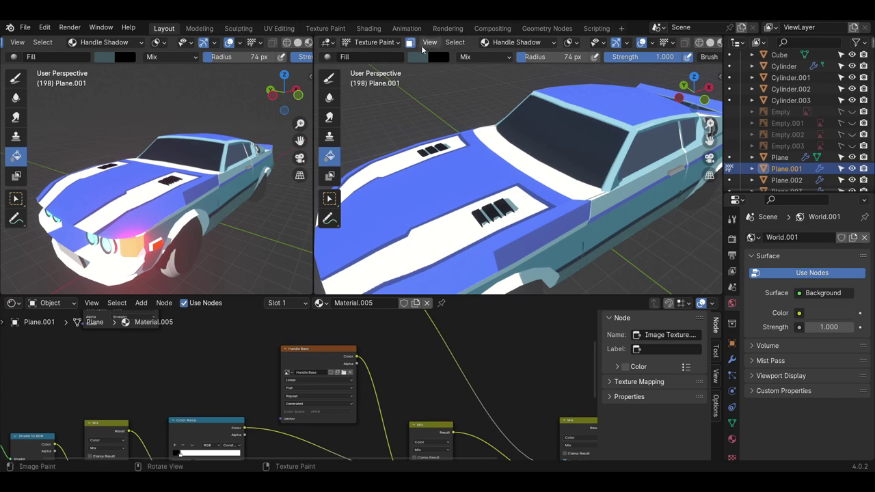
pyautogui.click(417, 56)
pyautogui.press('e')
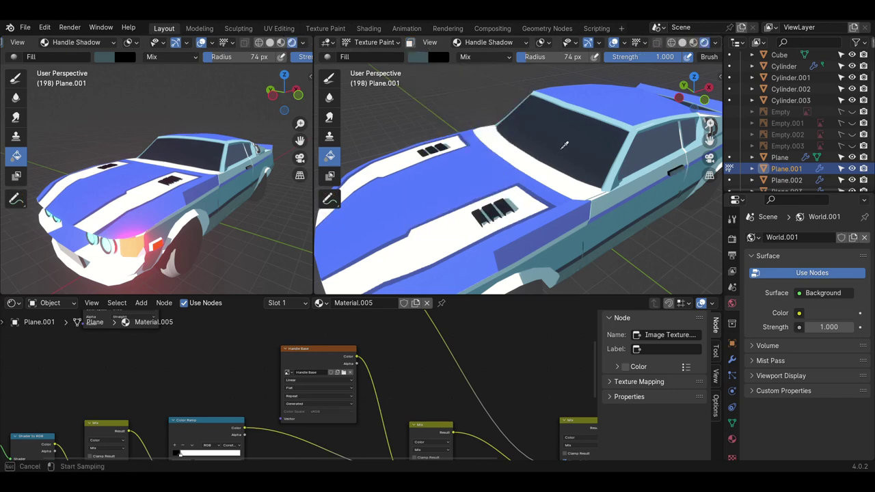
pyautogui.click(411, 42)
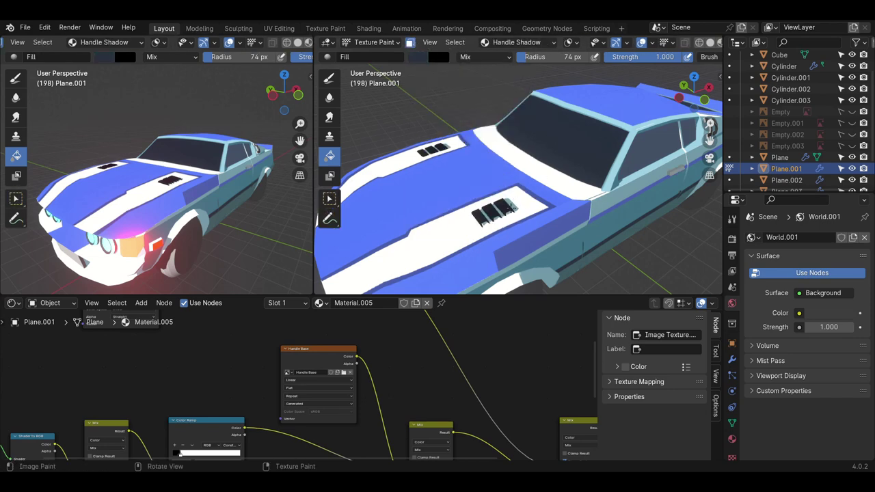
# - Sample the car's blue as the paint colour and choose the vent's paint texture slot
pyautogui.moveTo(506, 205); pyautogui.dragTo(479, 171, button='middle')
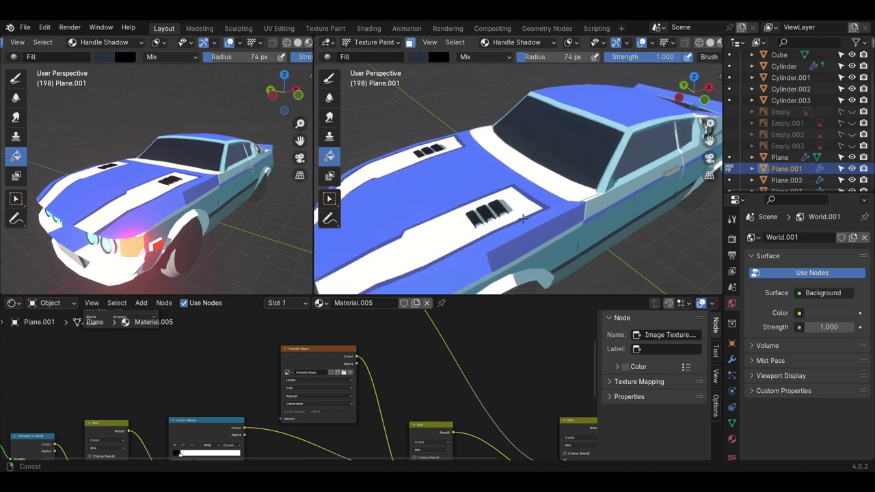
pyautogui.click(419, 56)
pyautogui.click(520, 197)
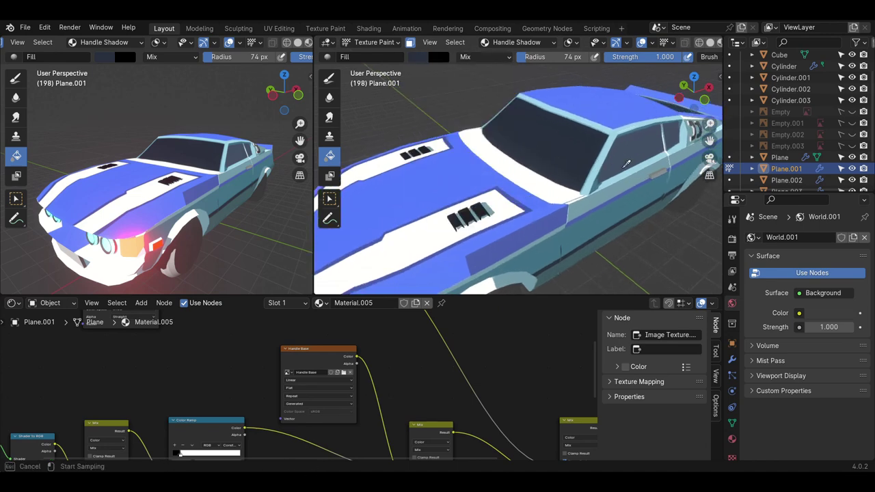
pyautogui.click(418, 57)
pyautogui.click(521, 197)
pyautogui.click(521, 196)
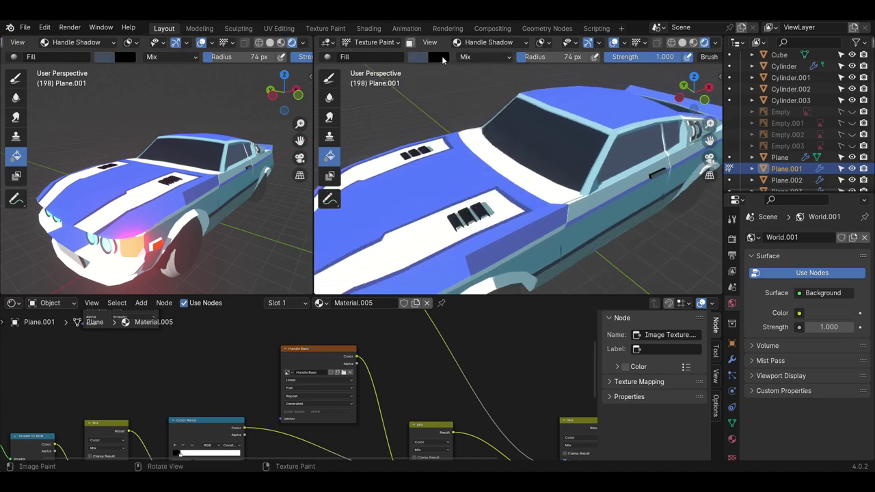
pyautogui.click(517, 43)
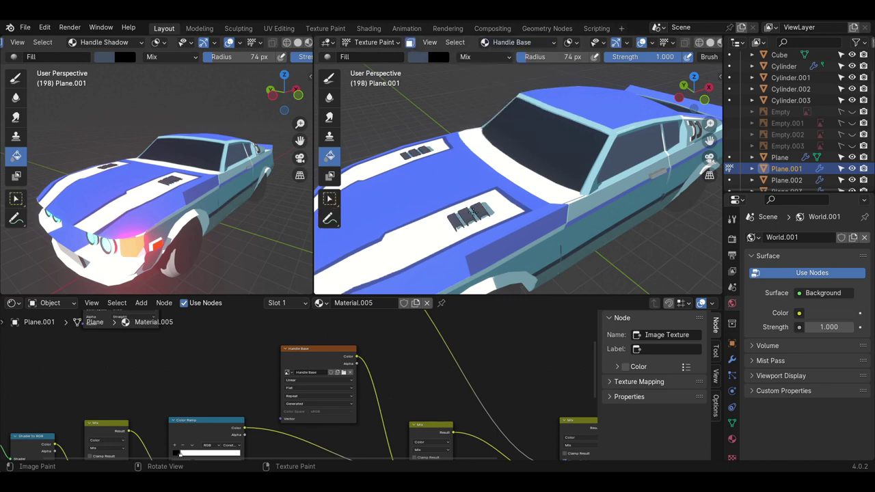
pyautogui.scroll(-5, 520, 178)
pyautogui.click(393, 42)
# - Return to Object Mode and look over the car hood
pyautogui.click(378, 56)
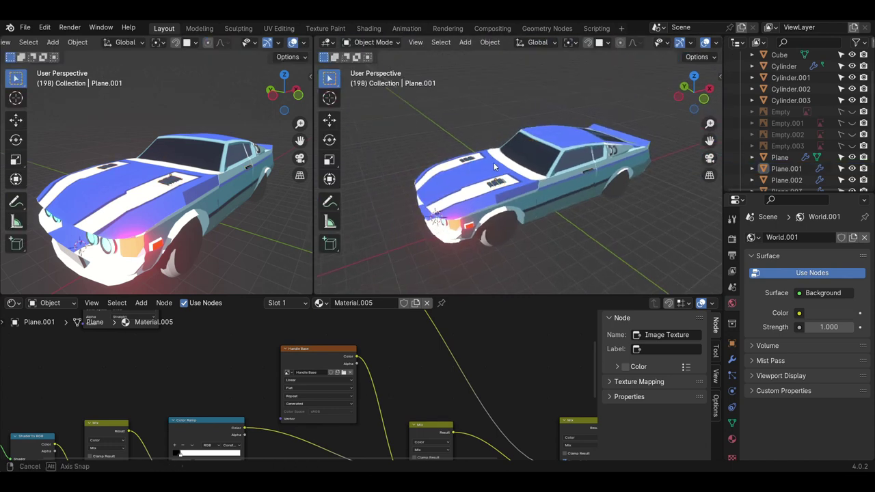
pyautogui.scroll(5, 493, 162)
pyautogui.moveTo(527, 135)
pyautogui.mouseDown(button='middle')
pyautogui.moveTo(479, 128)
pyautogui.moveTo(523, 150)
pyautogui.moveTo(523, 140)
pyautogui.moveTo(480, 134)
pyautogui.moveTo(516, 155)
pyautogui.moveTo(641, 164)
pyautogui.moveTo(560, 174)
pyautogui.moveTo(487, 201)
pyautogui.moveTo(495, 189)
pyautogui.moveTo(463, 213)
pyautogui.moveTo(498, 218)
pyautogui.moveTo(449, 209)
pyautogui.moveTo(471, 150)
pyautogui.moveTo(479, 164)
pyautogui.mouseUp(button='middle')
pyautogui.scroll(3, 523, 150)
pyautogui.scroll(-5, 524, 140)
pyautogui.scroll(-4, 516, 156)
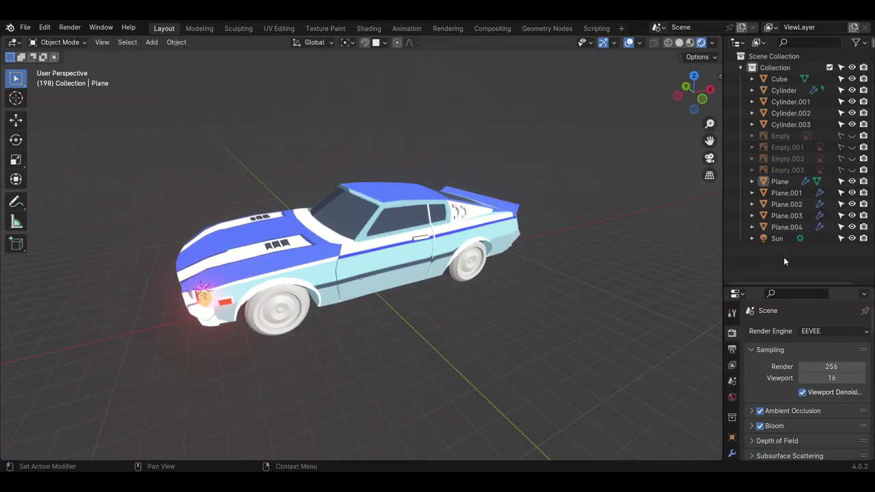
# - Select the front wheel Cylinder, enter Edit Mode, and try Texture Paint on it
pyautogui.click(784, 90)
pyautogui.press('Tab')
pyautogui.scroll(3, 318, 255)
pyautogui.scroll(3, 318, 255)
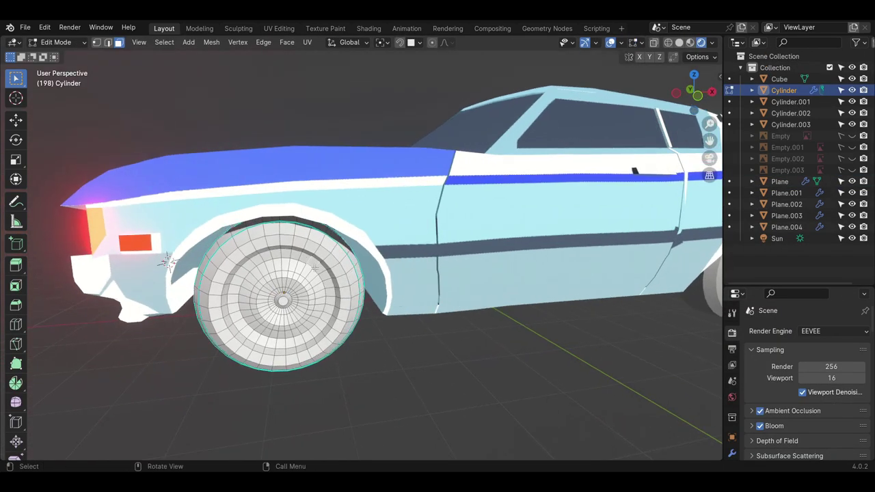
pyautogui.scroll(2, 284, 284)
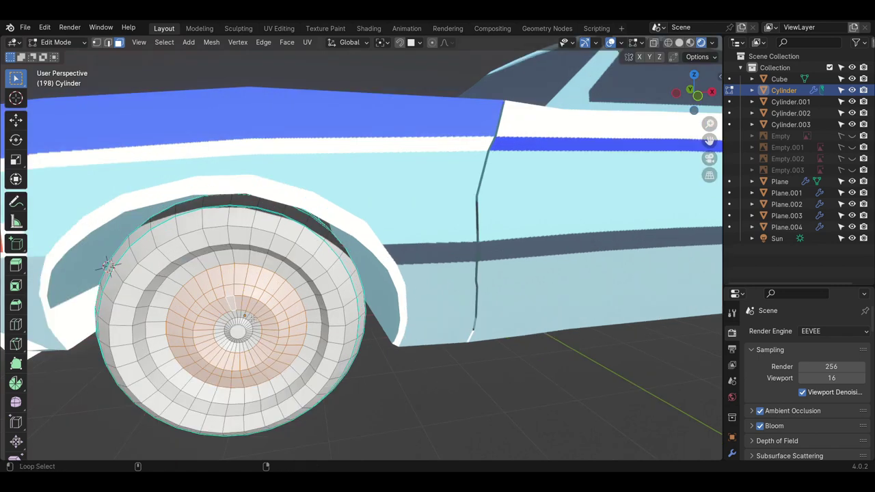
pyautogui.scroll(3, 264, 330)
pyautogui.scroll(-4, 262, 347)
pyautogui.scroll(-3, 362, 324)
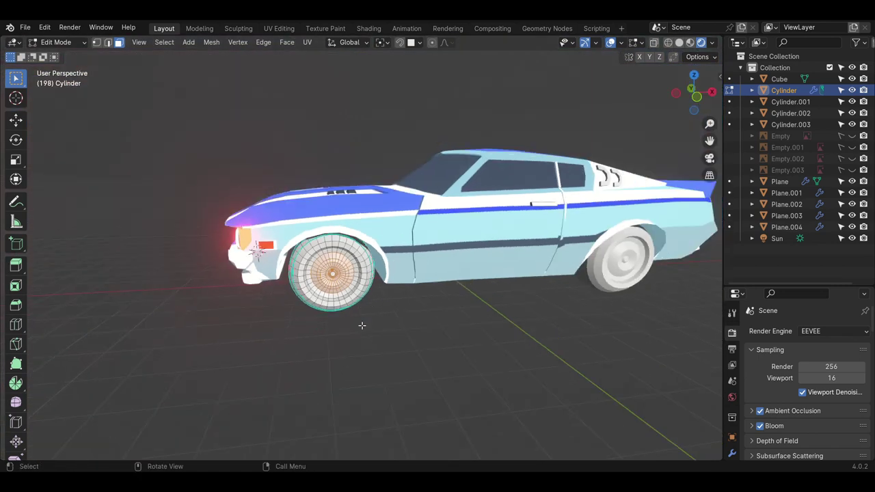
pyautogui.moveTo(362, 324); pyautogui.dragTo(341, 301, button='middle')
pyautogui.click(57, 42)
pyautogui.click(74, 121)
pyautogui.click(120, 57)
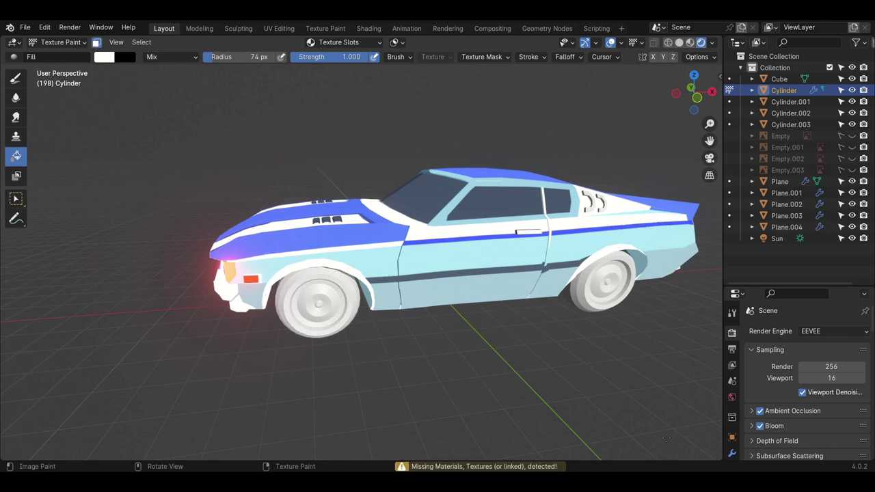
# - Split off a new area below the viewport and make it a Shader Editor
pyautogui.moveTo(719, 459); pyautogui.dragTo(684, 312)
pyautogui.click(13, 318)
pyautogui.click(59, 414)
# - Back in Object Mode, assign the car's existing material to the wheel and make a separate copy
pyautogui.click(60, 43)
pyautogui.click(63, 59)
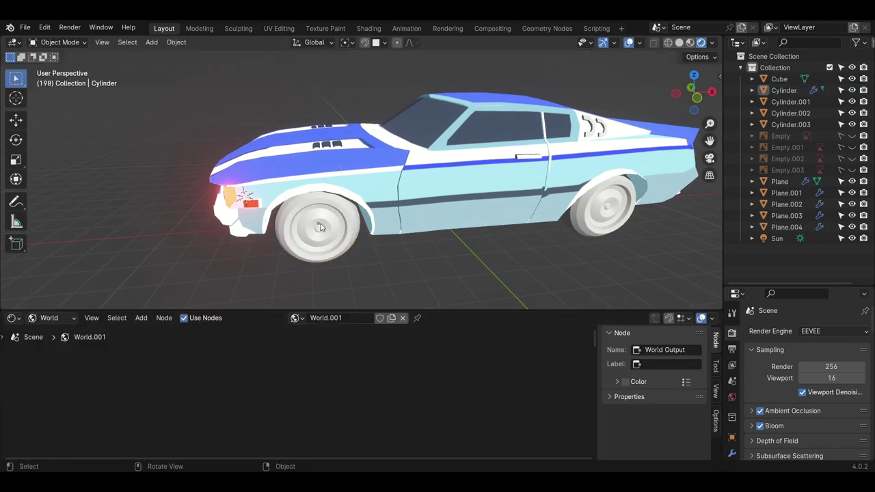
pyautogui.click(52, 318)
pyautogui.click(52, 305)
pyautogui.click(336, 318)
pyautogui.click(370, 389)
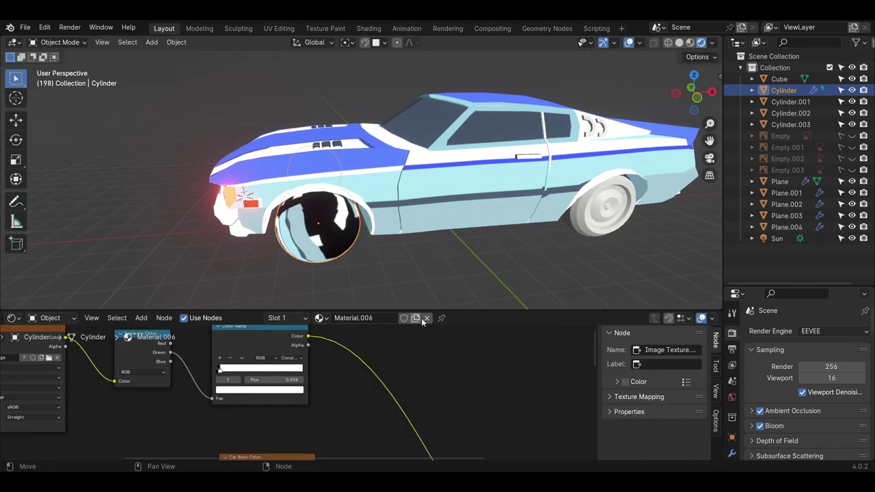
# - Create new image textures 'Wheels Shadow' and 'Wheels Base' in the wheel material
pyautogui.scroll(-2, 349, 392)
pyautogui.click(317, 361)
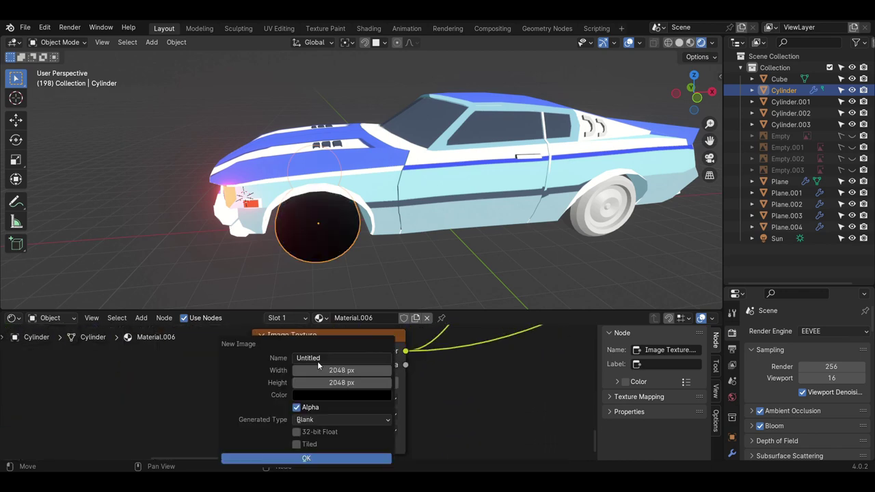
pyautogui.click(306, 458)
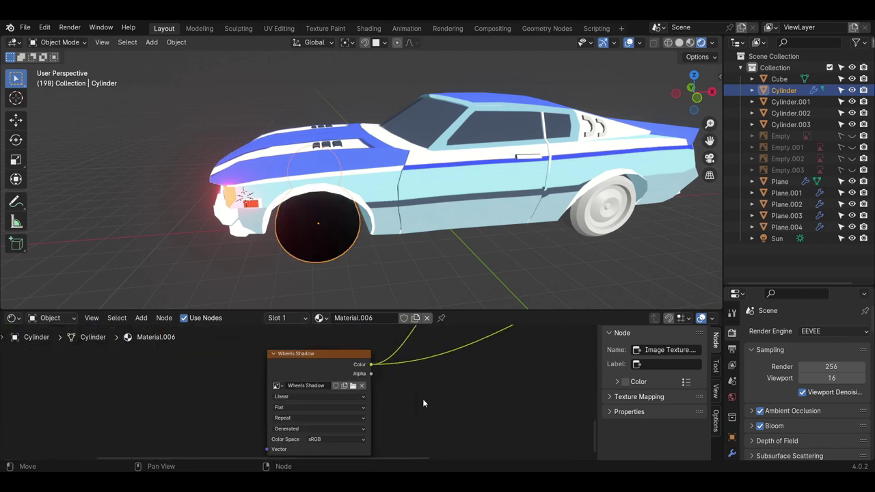
pyautogui.scroll(-2, 379, 435)
pyautogui.scroll(2, 362, 397)
pyautogui.click(348, 358)
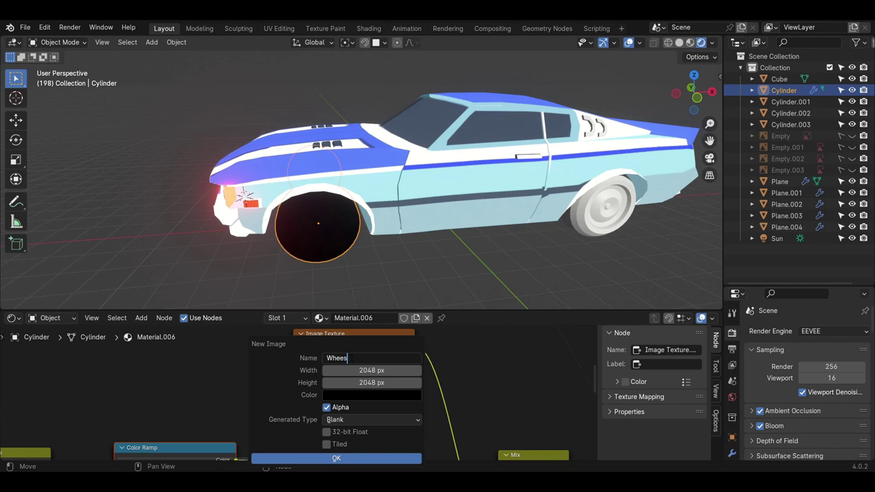
pyautogui.write('ls Base')
pyautogui.click(373, 458)
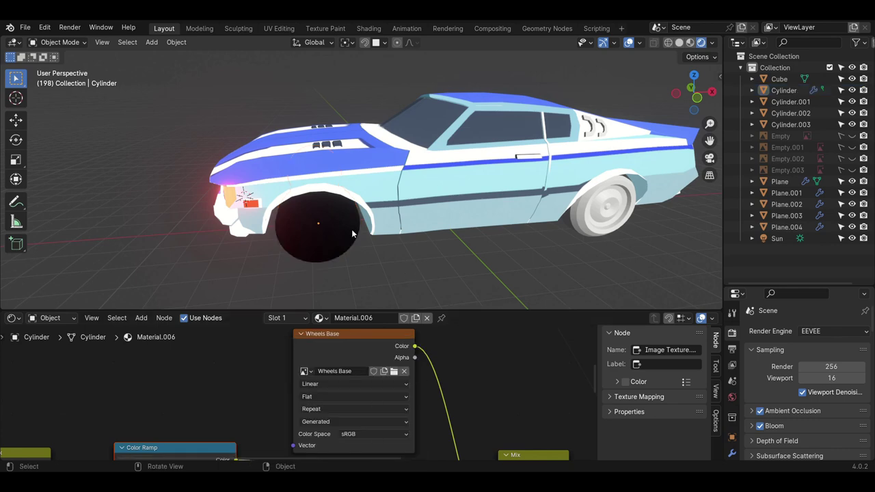
# - Select and frame the front wheel, then switch it into Texture Paint mode
pyautogui.click(335, 222)
pyautogui.press('Tab')
pyautogui.press('KP_Decimal')
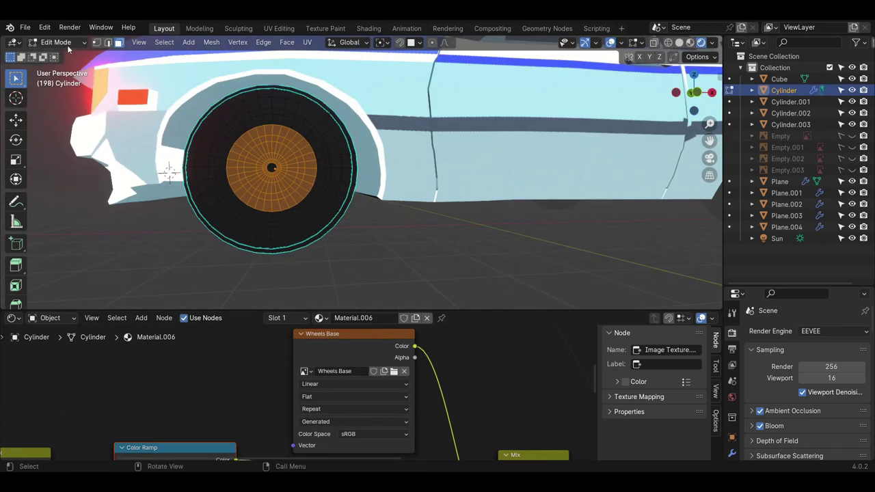
pyautogui.click(56, 42)
pyautogui.click(61, 130)
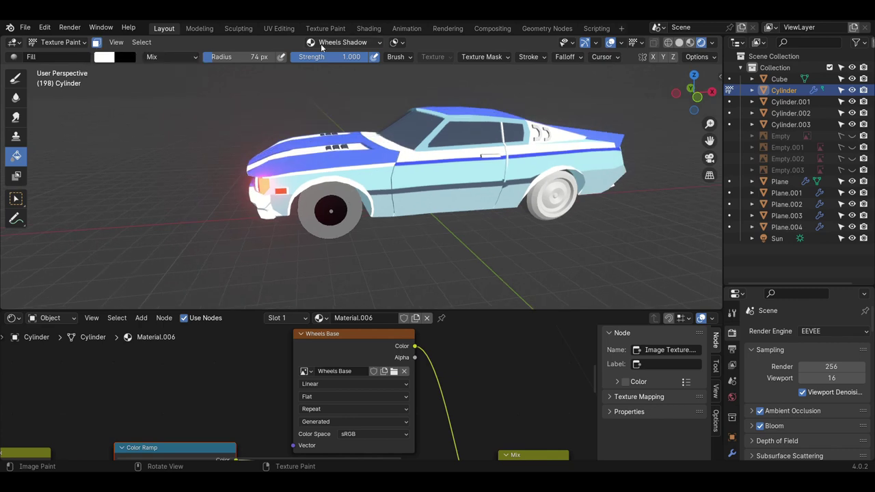
# - Target the Wheels Base image for painting and pick a light blue fill colour
pyautogui.click(342, 41)
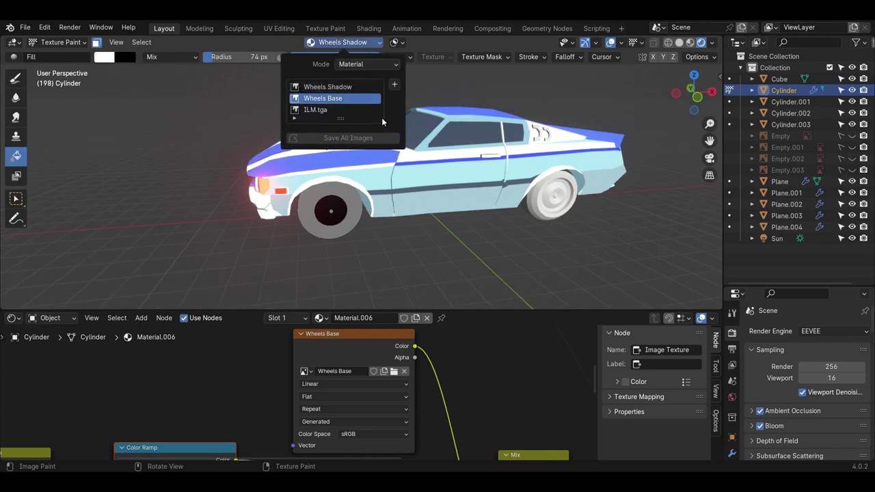
pyautogui.click(335, 100)
pyautogui.moveTo(335, 123); pyautogui.dragTo(123, 75, button='middle')
pyautogui.click(110, 60)
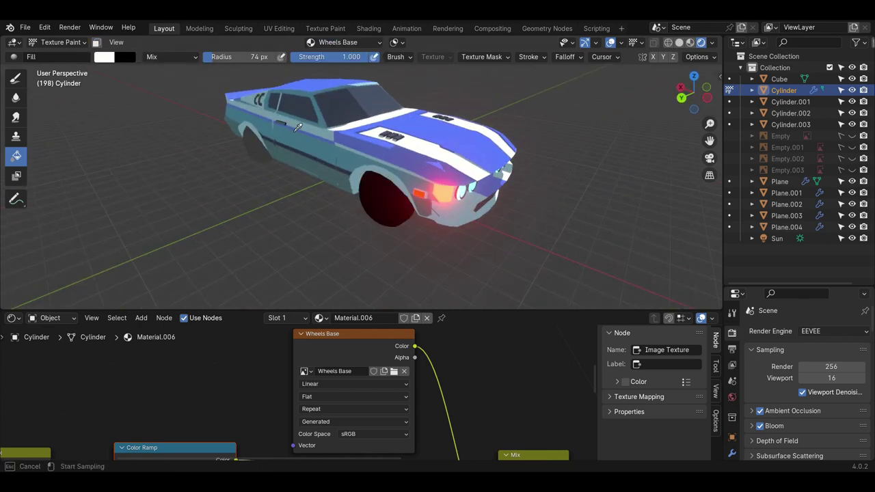
pyautogui.moveTo(273, 171); pyautogui.dragTo(151, 46, button='middle')
# - Switch painting to the Wheels Shadow image with face-selection masking enabled
pyautogui.click(342, 42)
pyautogui.click(335, 87)
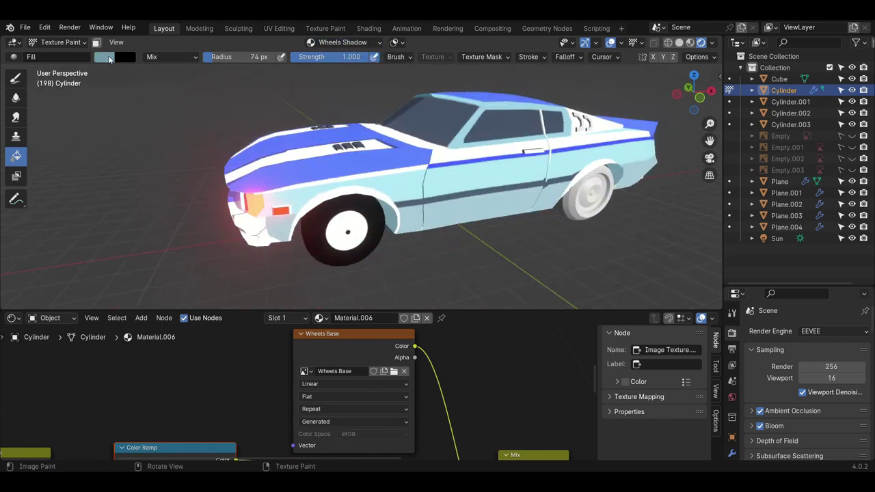
pyautogui.click(96, 42)
pyautogui.click(104, 56)
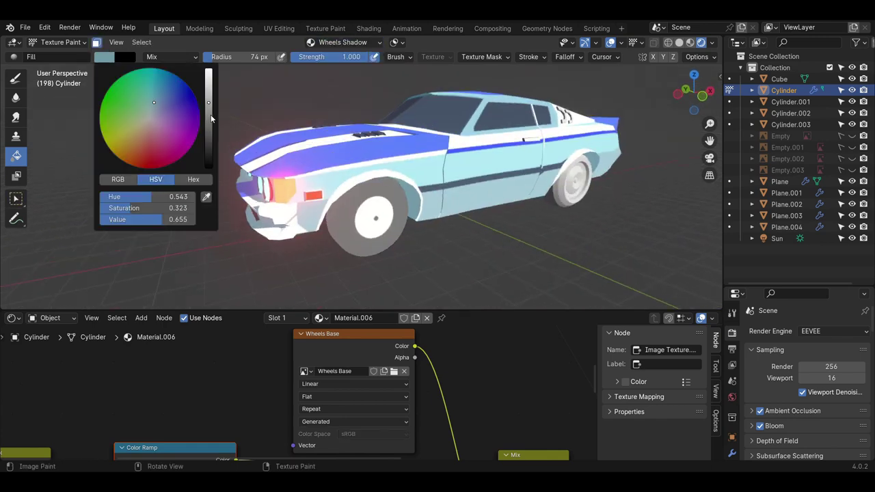
pyautogui.moveTo(337, 203)
pyautogui.mouseDown(button='middle')
pyautogui.moveTo(406, 198)
pyautogui.moveTo(205, 137)
pyautogui.moveTo(137, 82)
pyautogui.mouseUp(button='middle')
pyautogui.click(104, 56)
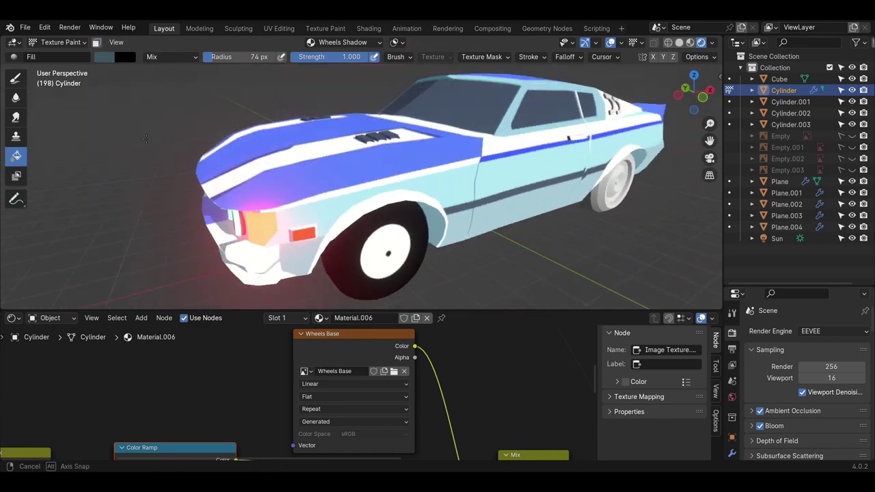
# - In Edit Mode, invert the wheel's face selection so only the tyre is selected
pyautogui.click(60, 42)
pyautogui.click(59, 68)
pyautogui.moveTo(308, 191)
pyautogui.mouseDown(button='middle')
pyautogui.moveTo(357, 198)
pyautogui.moveTo(360, 220)
pyautogui.moveTo(360, 132)
pyautogui.moveTo(349, 156)
pyautogui.mouseUp(button='middle')
pyautogui.scroll(-4, 323, 197)
pyautogui.scroll(4, 361, 220)
pyautogui.scroll(3, 360, 220)
pyautogui.hotkey('ctrl', 'i')
pyautogui.scroll(-3, 359, 146)
pyautogui.scroll(6, 340, 166)
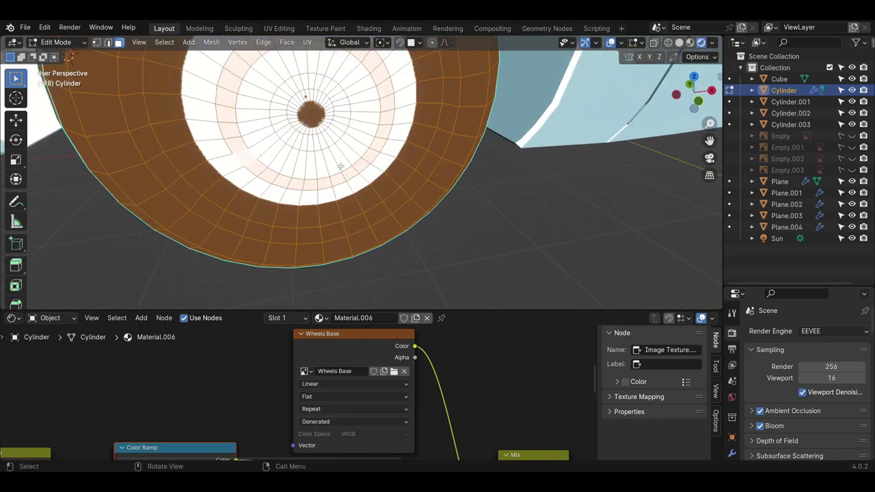
pyautogui.scroll(-5, 305, 144)
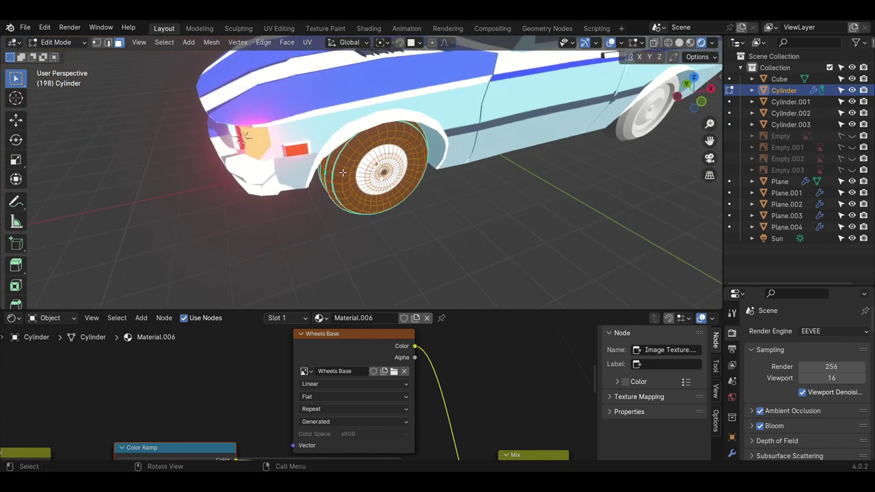
# - Return the wheel to Texture Paint and darken the paint colour
pyautogui.click(57, 41)
pyautogui.click(78, 116)
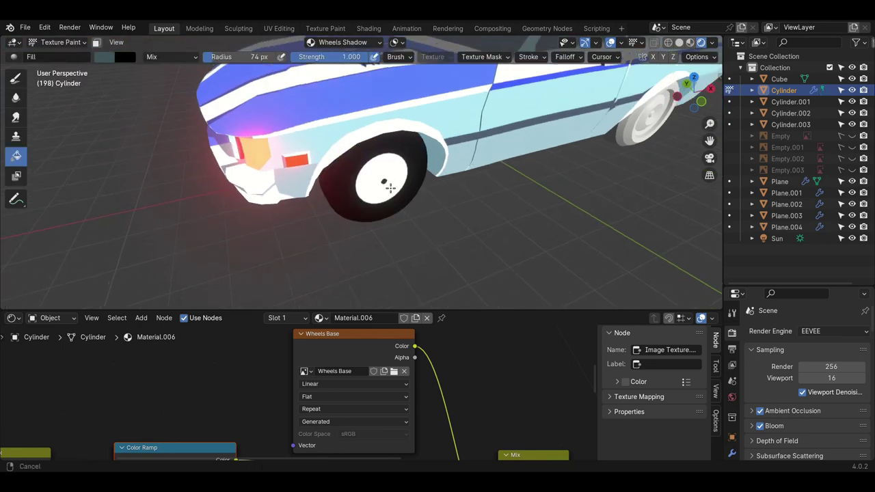
pyautogui.click(104, 56)
pyautogui.moveTo(209, 132); pyautogui.dragTo(209, 159)
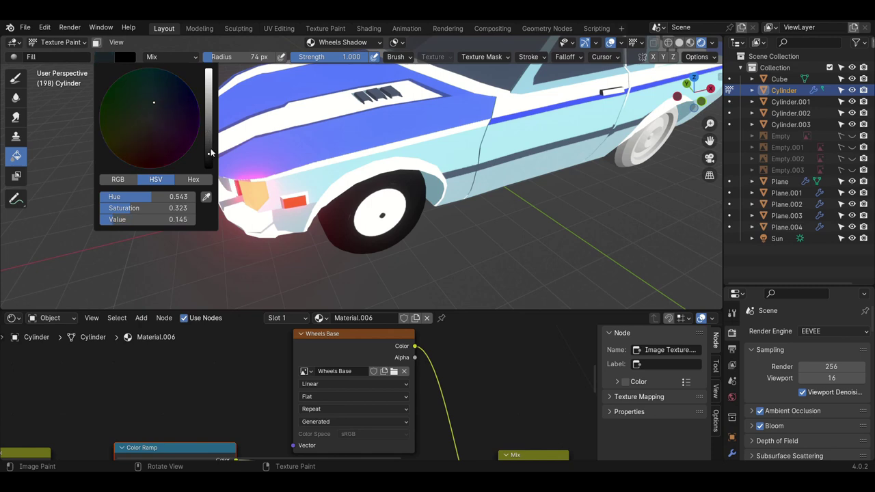
pyautogui.scroll(-3, 408, 229)
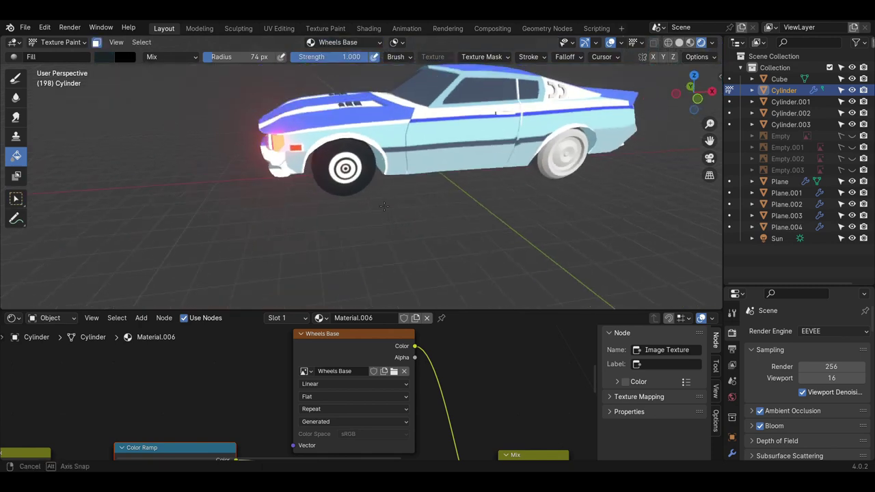
pyautogui.moveTo(409, 230); pyautogui.dragTo(452, 209, button='middle')
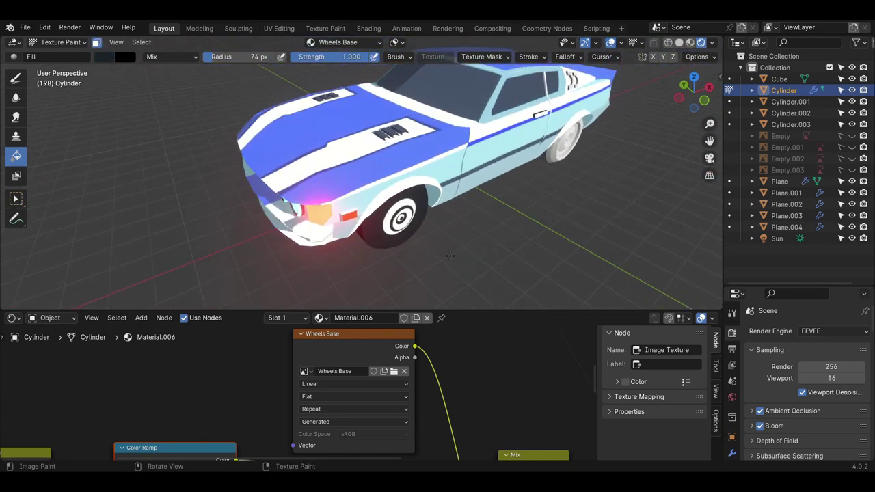
pyautogui.moveTo(452, 209); pyautogui.dragTo(407, 197, button='middle')
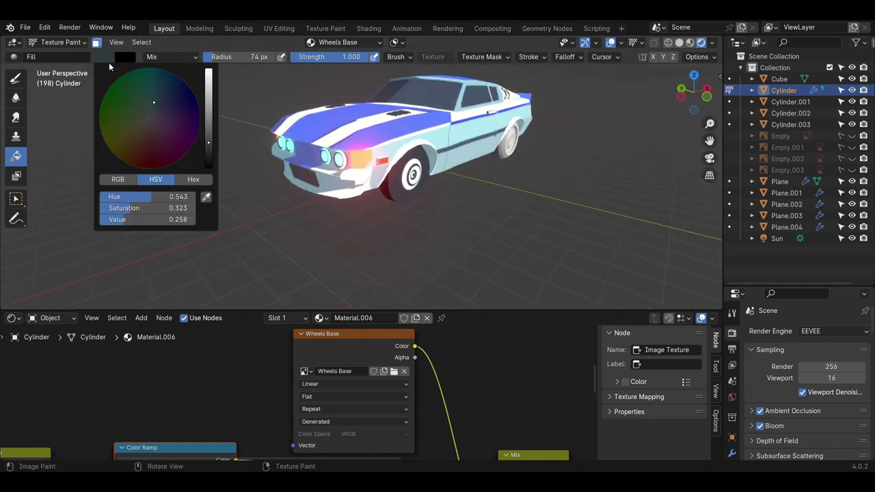
pyautogui.scroll(4, 406, 197)
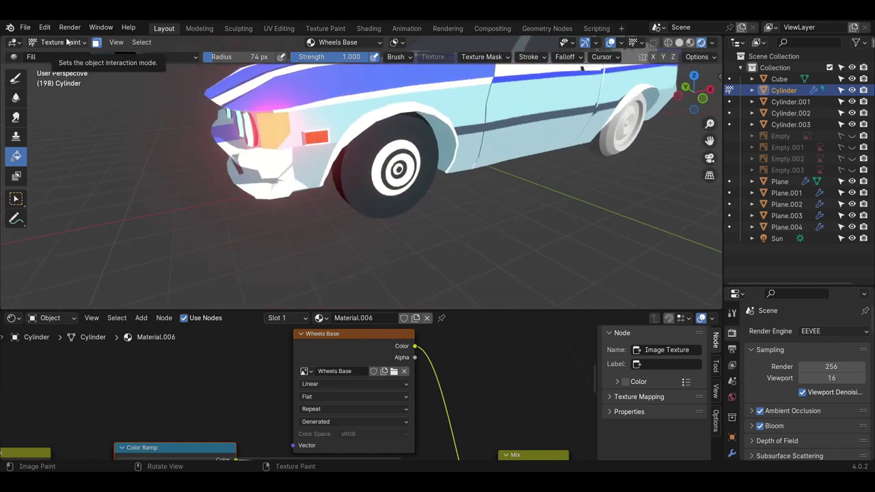
# - Select all the wheel's faces in Edit Mode and frame the view on the wheel
pyautogui.click(62, 43)
pyautogui.click(60, 66)
pyautogui.press('KP_Decimal')
pyautogui.hotkey('alt', 'a')
pyautogui.press('a')
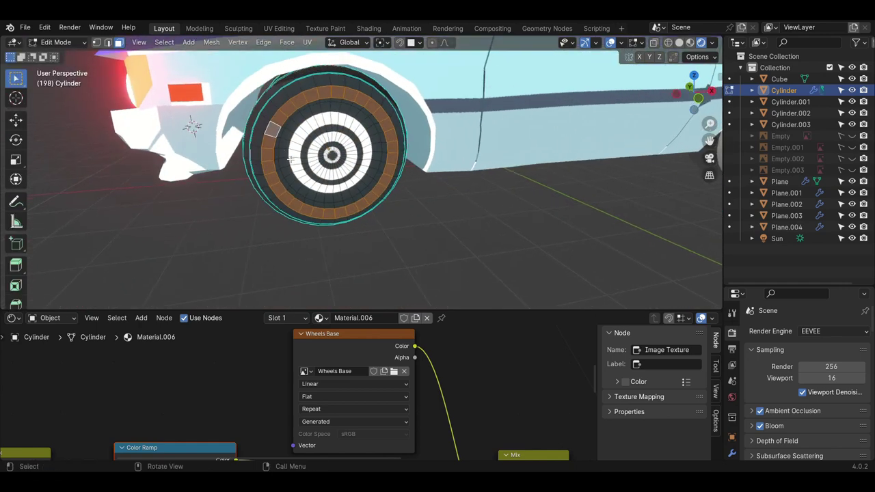
pyautogui.scroll(-5, 291, 153)
pyautogui.moveTo(291, 153); pyautogui.dragTo(300, 151, button='middle')
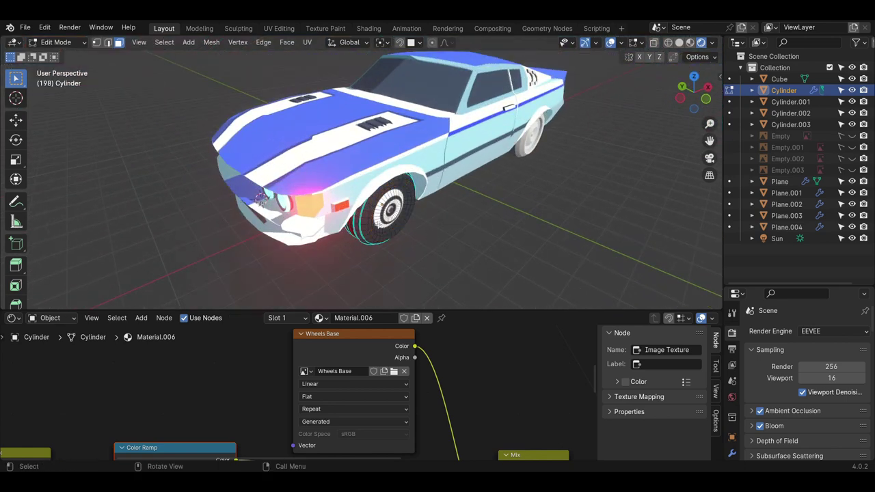
pyautogui.press('KP_Decimal')
# - Back in Texture Paint, fill the tyre with the dark colour
pyautogui.click(56, 43)
pyautogui.click(61, 114)
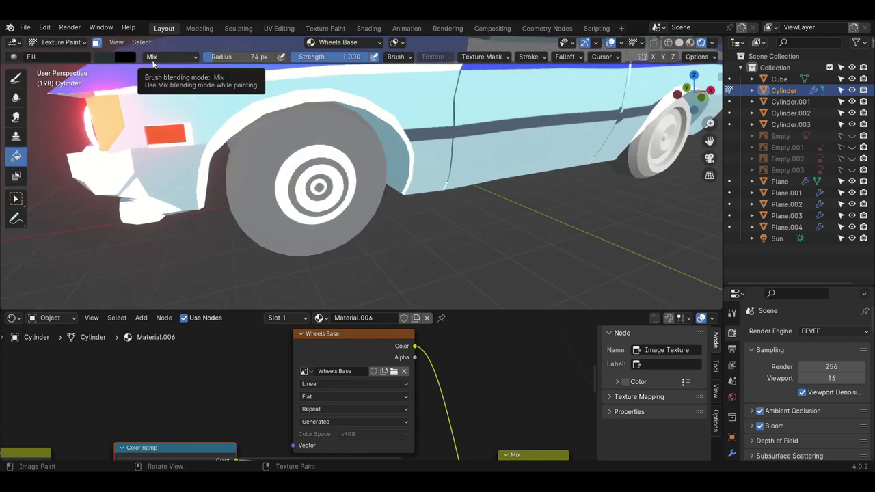
pyautogui.click(301, 205)
pyautogui.scroll(-5, 301, 205)
pyautogui.moveTo(301, 205); pyautogui.dragTo(342, 205, button='middle')
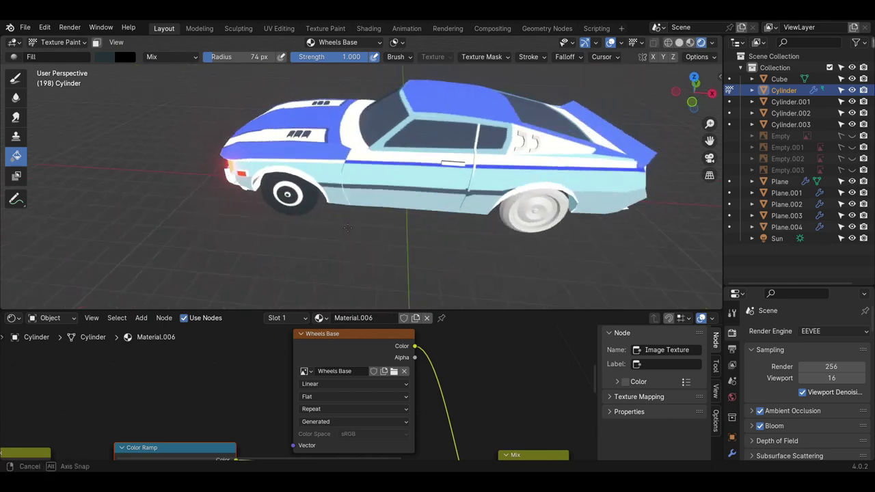
pyautogui.scroll(5, 339, 208)
pyautogui.scroll(-5, 339, 208)
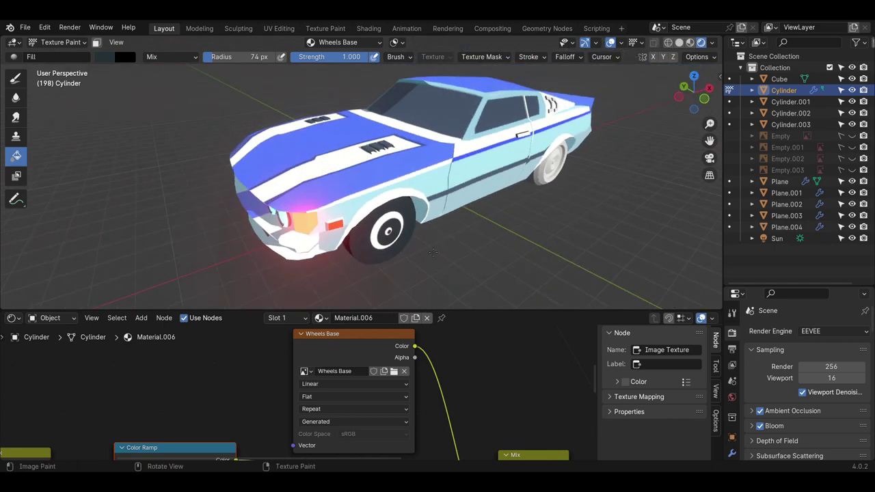
# - Target the Wheels Shadow image with the whole wheel selected as the paint mask
pyautogui.click(335, 42)
pyautogui.click(328, 87)
pyautogui.click(60, 42)
pyautogui.click(59, 68)
pyautogui.scroll(5, 339, 205)
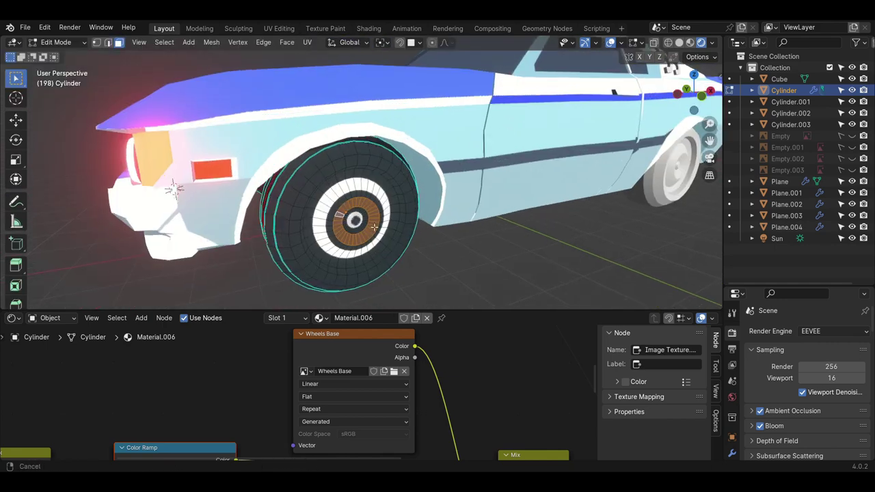
pyautogui.scroll(3, 339, 206)
pyautogui.scroll(-3, 338, 205)
pyautogui.click(164, 43)
pyautogui.click(171, 60)
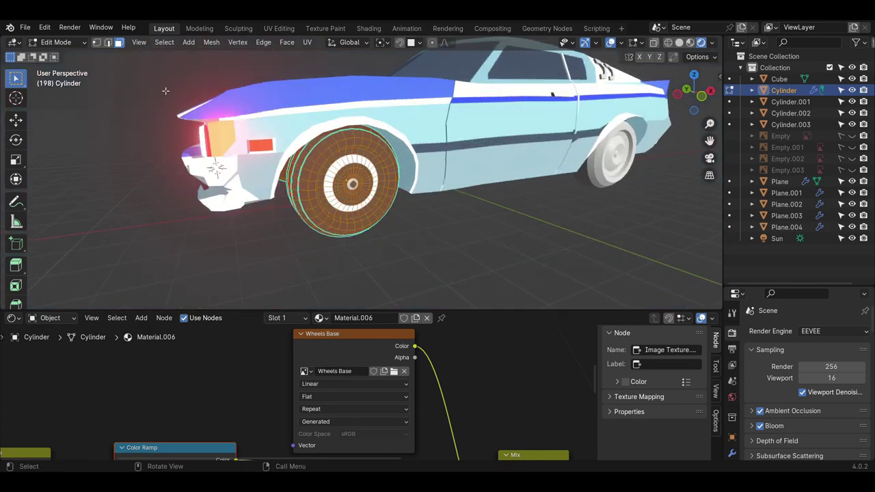
pyautogui.click(60, 42)
pyautogui.click(60, 123)
# - Check the paint colour and orbit to a three-quarter view of the car
pyautogui.click(104, 57)
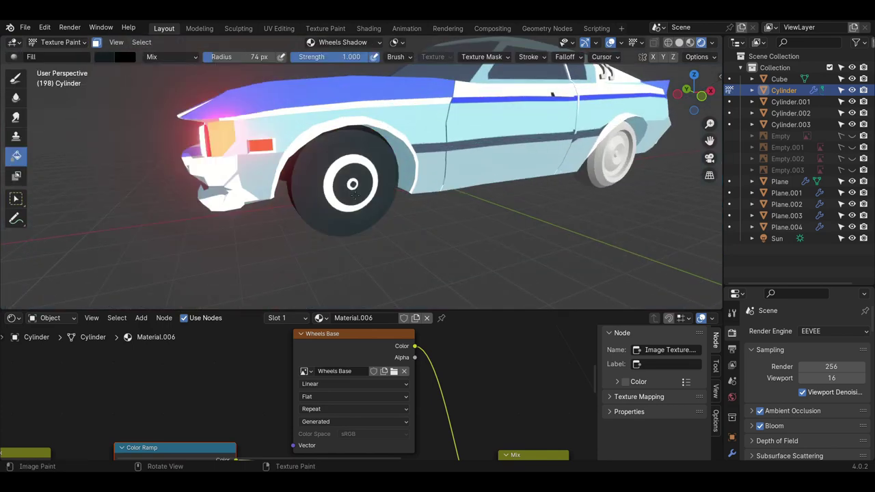
pyautogui.scroll(-3, 308, 171)
pyautogui.moveTo(307, 171); pyautogui.dragTo(357, 199, button='middle')
pyautogui.scroll(2, 357, 198)
pyautogui.click(60, 43)
# - Return to Object Mode and preview the left view in rendered shading
pyautogui.click(59, 56)
pyautogui.scroll(-5, 384, 198)
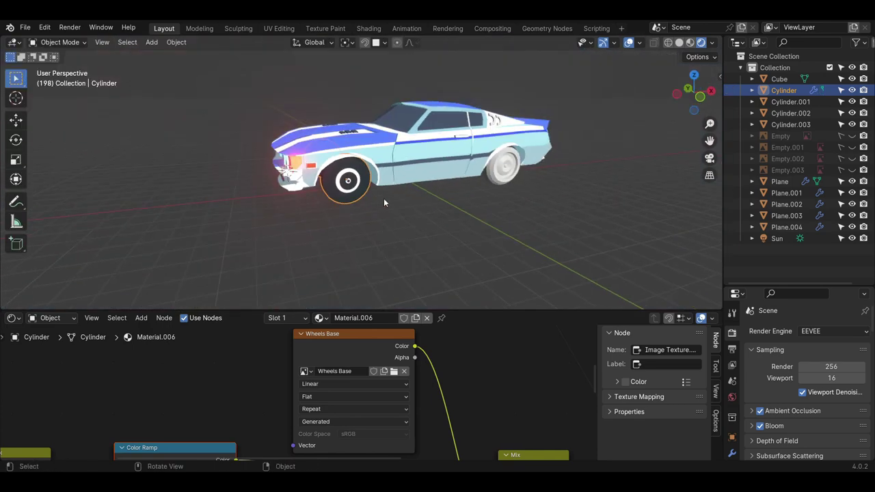
pyautogui.scroll(-2, 383, 198)
pyautogui.click(340, 43)
pyautogui.scroll(5, 205, 171)
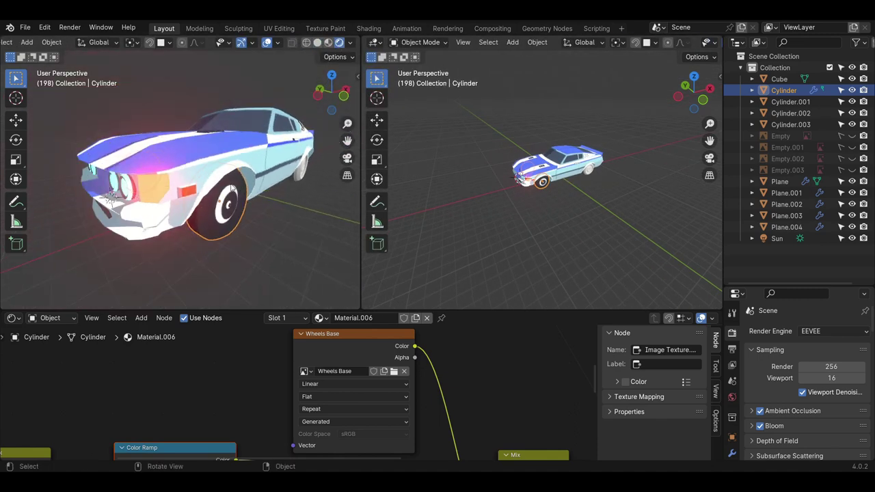
pyautogui.moveTo(205, 171); pyautogui.dragTo(240, 178, button='middle')
pyautogui.scroll(-1, 550, 198)
# - Rotate the sun lamp around the Z axis
pyautogui.click(497, 131)
pyautogui.press('r')
pyautogui.press('z')
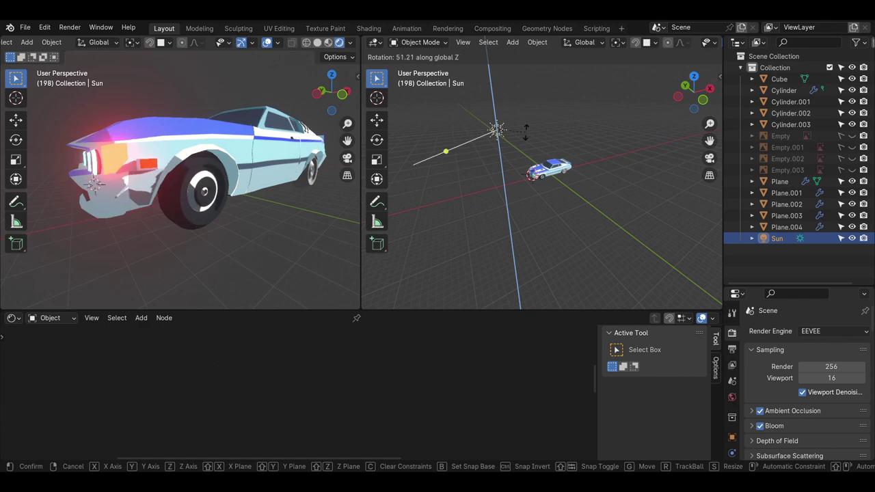
pyautogui.click(472, 161)
pyautogui.moveTo(206, 192)
pyautogui.mouseDown(button='middle')
pyautogui.moveTo(246, 195)
pyautogui.moveTo(198, 192)
pyautogui.moveTo(227, 199)
pyautogui.mouseUp(button='middle')
pyautogui.scroll(3, 182, 190)
pyautogui.scroll(5, 559, 193)
# - Select the rear wheel and try Material.006 on it, then revert to Material.007
pyautogui.moveTo(559, 193); pyautogui.dragTo(547, 195, button='middle')
pyautogui.click(540, 195)
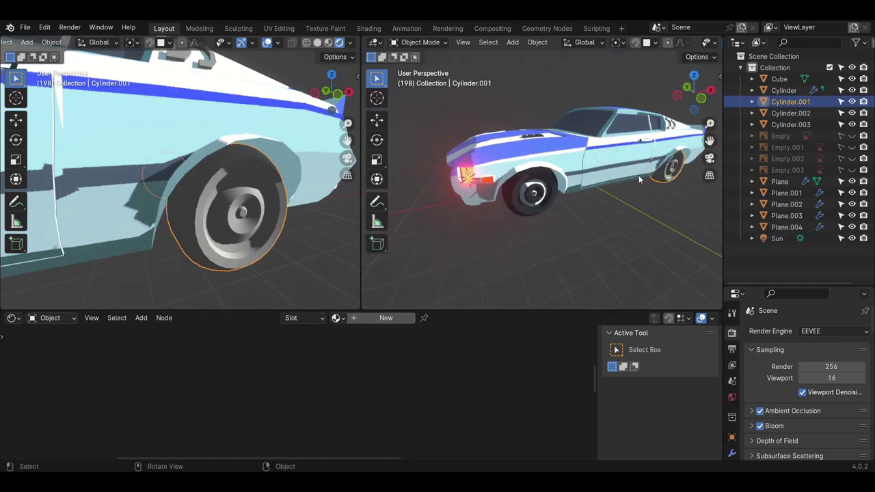
pyautogui.click(674, 168)
pyautogui.click(318, 318)
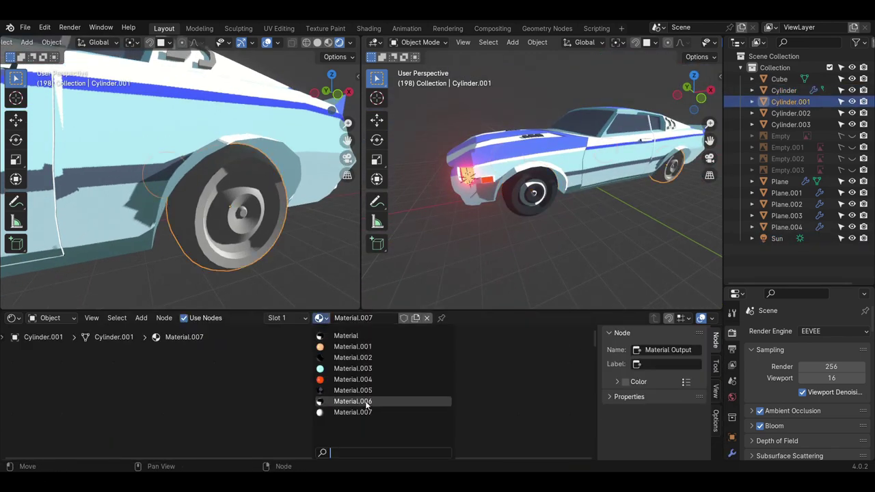
pyautogui.click(346, 403)
pyautogui.moveTo(527, 220)
pyautogui.mouseDown(button='middle')
pyautogui.moveTo(677, 227)
pyautogui.moveTo(656, 226)
pyautogui.mouseUp(button='middle')
pyautogui.moveTo(137, 219); pyautogui.dragTo(171, 215, button='middle')
pyautogui.scroll(5, 171, 215)
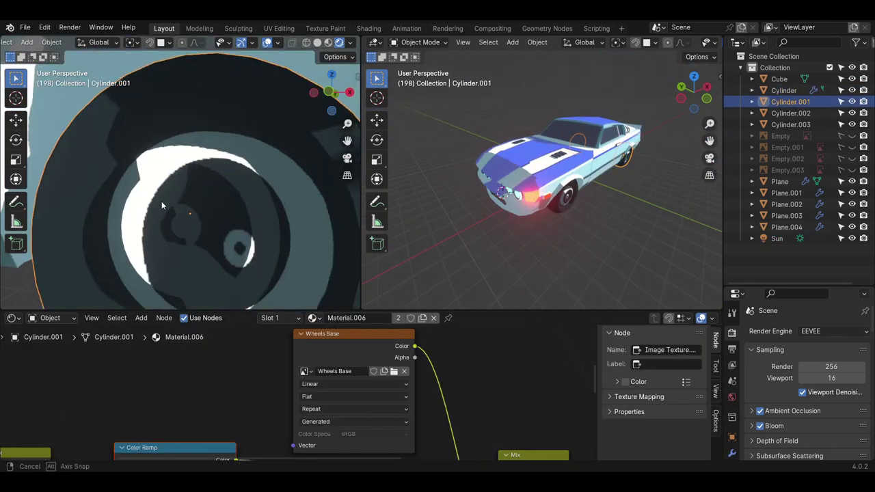
pyautogui.scroll(-5, 161, 201)
pyautogui.moveTo(223, 214); pyautogui.dragTo(197, 223, button='middle')
pyautogui.scroll(3, 197, 222)
pyautogui.hotkey('ctrl', 'z')
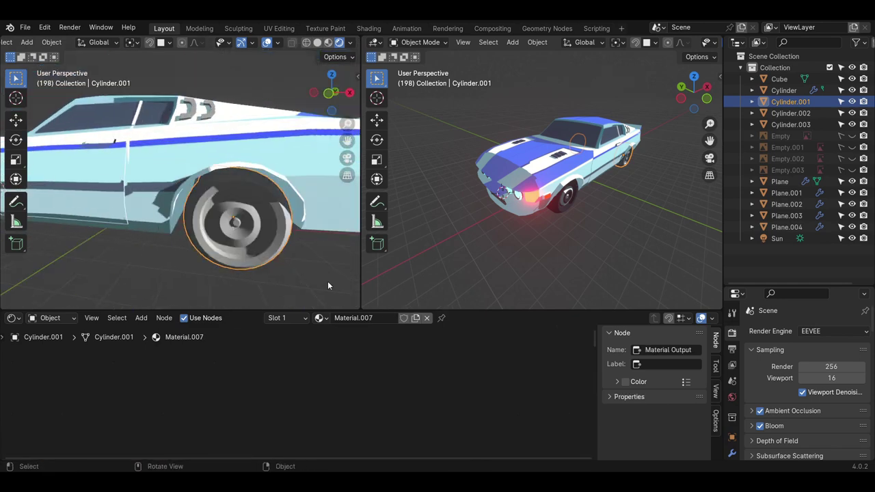
# - Give the rear wheel its own copy of the car body material with the image texture unlinked
pyautogui.moveTo(616, 188); pyautogui.dragTo(575, 192, button='middle')
pyautogui.click(319, 318)
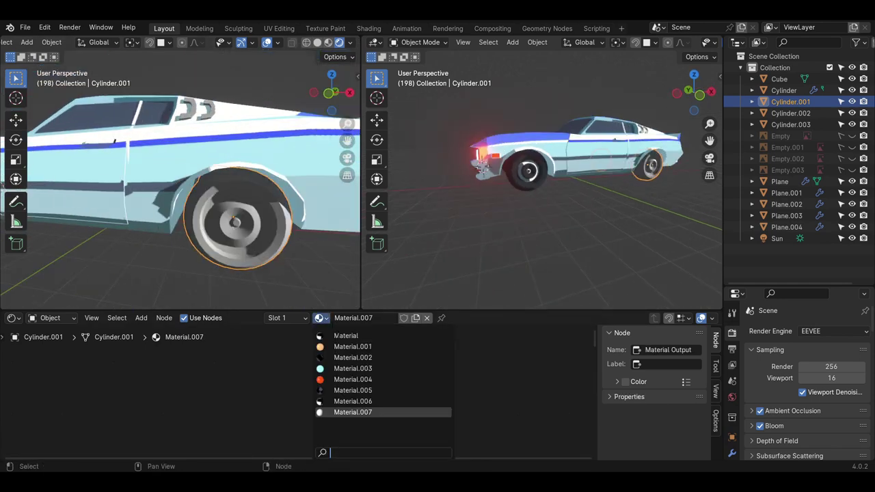
pyautogui.click(346, 336)
pyautogui.click(416, 318)
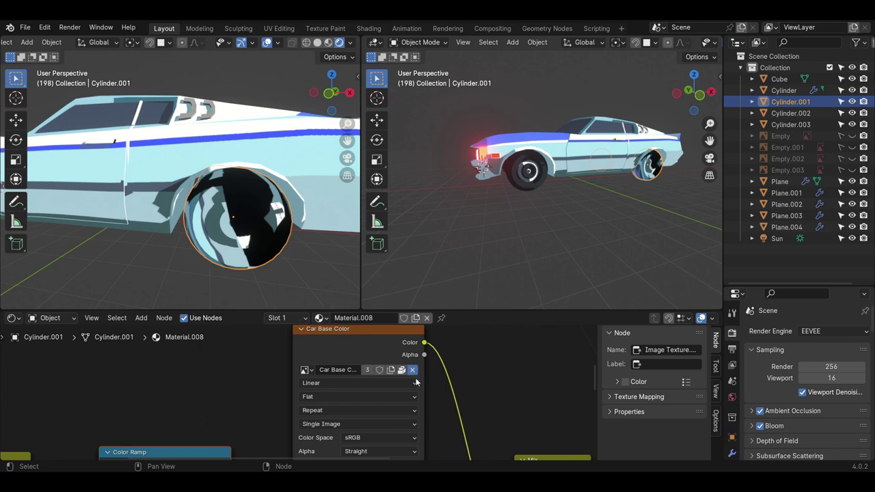
pyautogui.click(424, 391)
# - Create new blank images named Back Wheels Base and Back Wheels Shadow
pyautogui.click(369, 392)
pyautogui.write('Back Wheels Base')
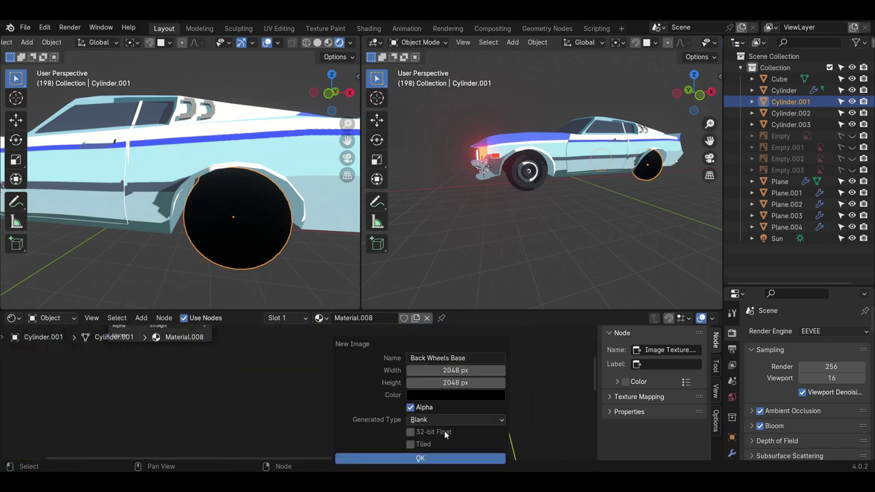
pyautogui.click(420, 458)
pyautogui.click(389, 392)
pyautogui.write('Shadow')
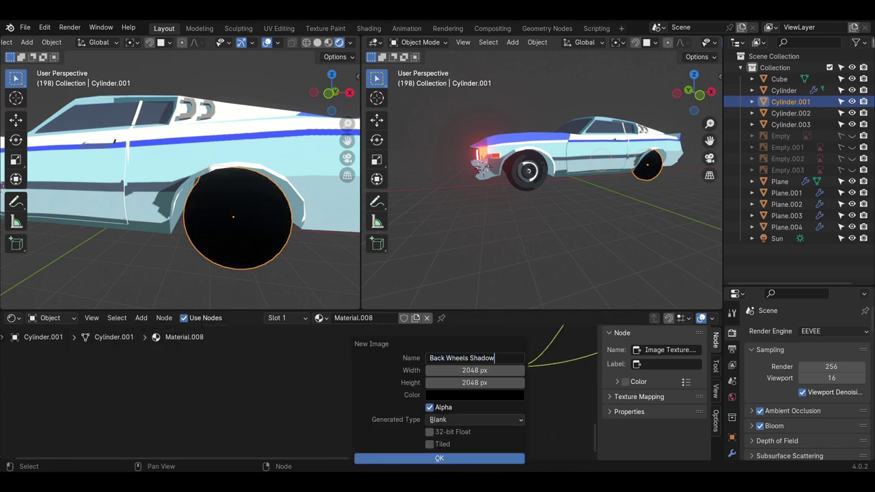
pyautogui.click(460, 458)
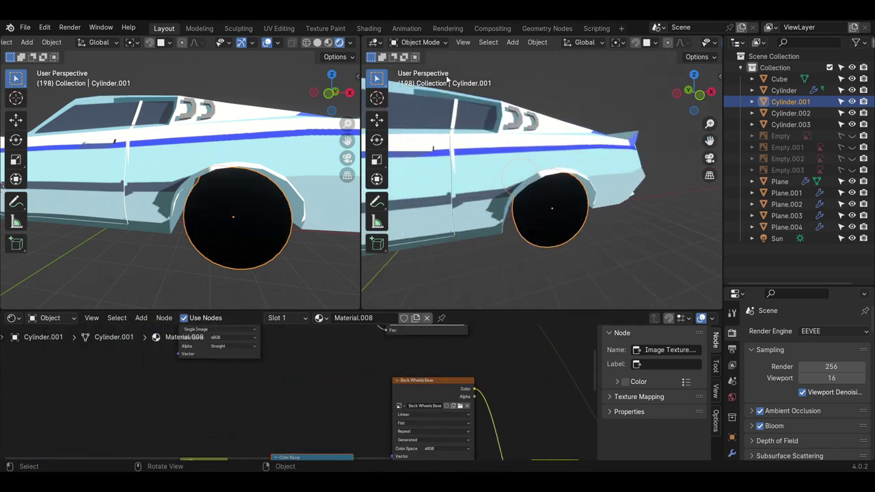
# - Put the rear wheel Cylinder.001 in Edit Mode and clear its selection
pyautogui.click(419, 43)
pyautogui.click(431, 71)
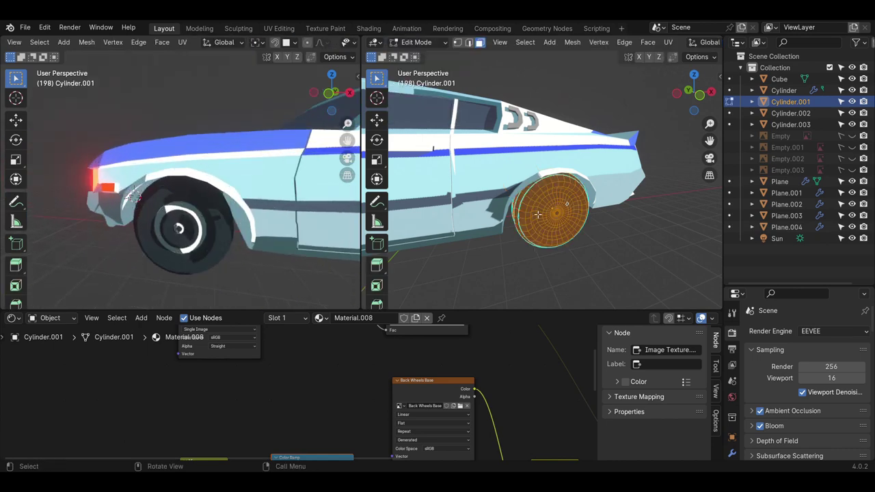
pyautogui.scroll(2, 539, 215)
pyautogui.scroll(2, 534, 222)
pyautogui.scroll(2, 527, 233)
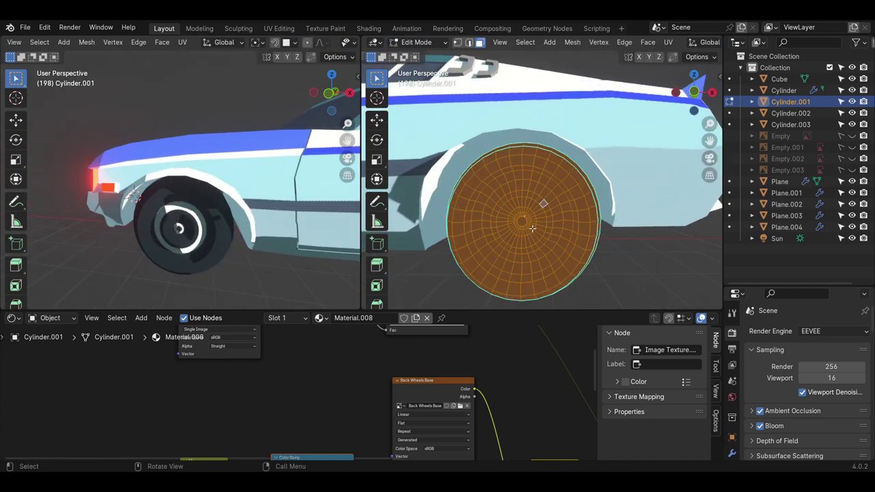
pyautogui.hotkey('alt', 'a')
pyautogui.scroll(4, 515, 285)
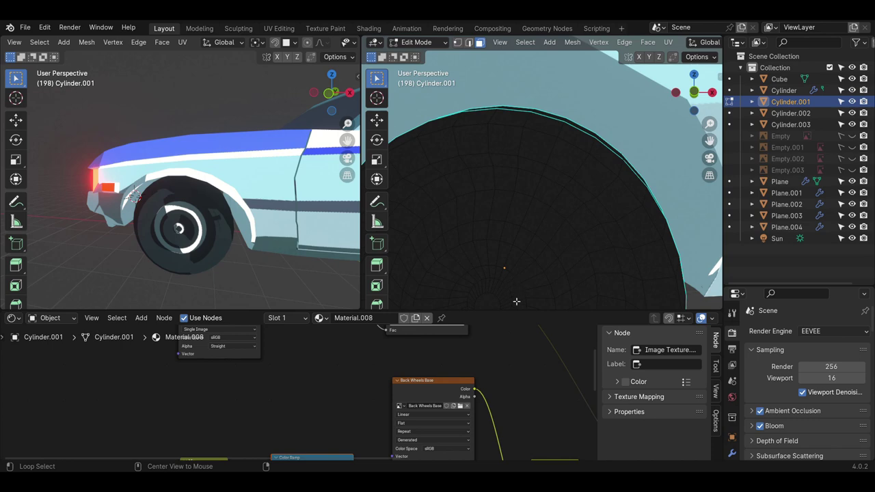
pyautogui.scroll(-6, 503, 296)
# - Select the wheel's hub edge ring plus a larger ring to mask painting
pyautogui.keyDown('alt'); pyautogui.click(524, 219); pyautogui.keyUp('alt')
pyautogui.scroll(2, 523, 251)
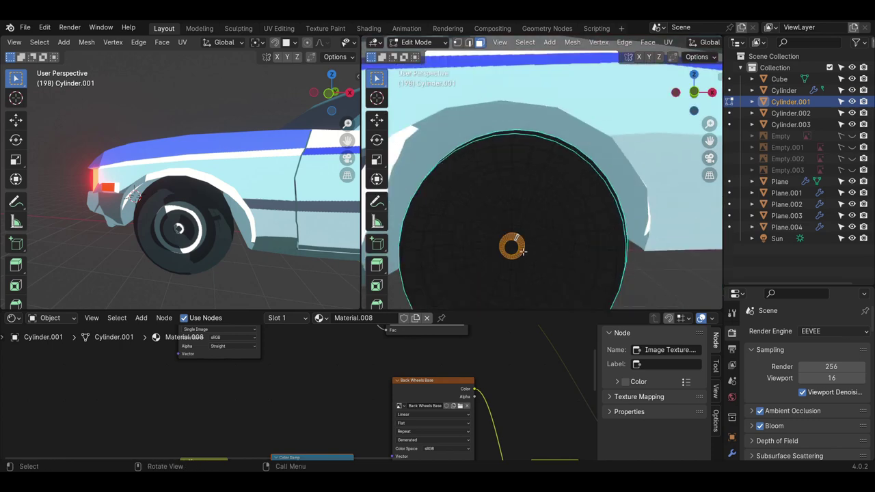
pyautogui.keyDown('alt'); pyautogui.click(543, 208); pyautogui.keyUp('alt')
pyautogui.scroll(-3, 543, 207)
pyautogui.scroll(3, 534, 232)
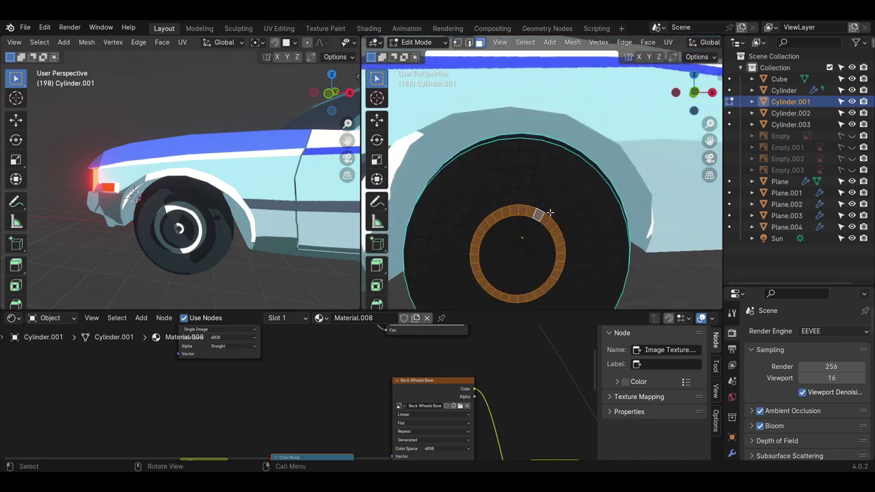
pyautogui.keyDown('alt'); pyautogui.click(527, 260); pyautogui.keyUp('alt')
pyautogui.hotkey('ctrl', 'z')
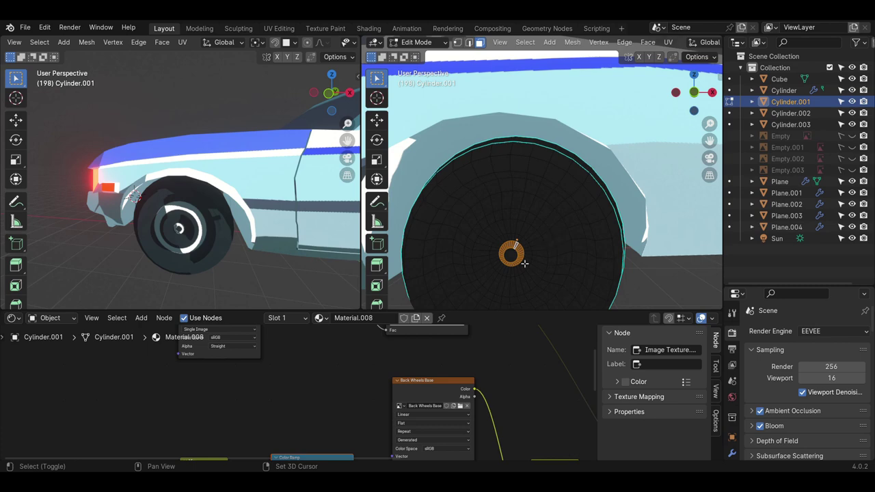
pyautogui.keyDown('alt'); pyautogui.keyDown('shift'); pyautogui.click(555, 232); pyautogui.keyUp('shift'); pyautogui.keyUp('alt')
pyautogui.scroll(-4, 555, 232)
pyautogui.scroll(1, 547, 226)
# - In Texture Paint, target Back Wheels Shadow and set a grey-teal brush colour
pyautogui.click(416, 42)
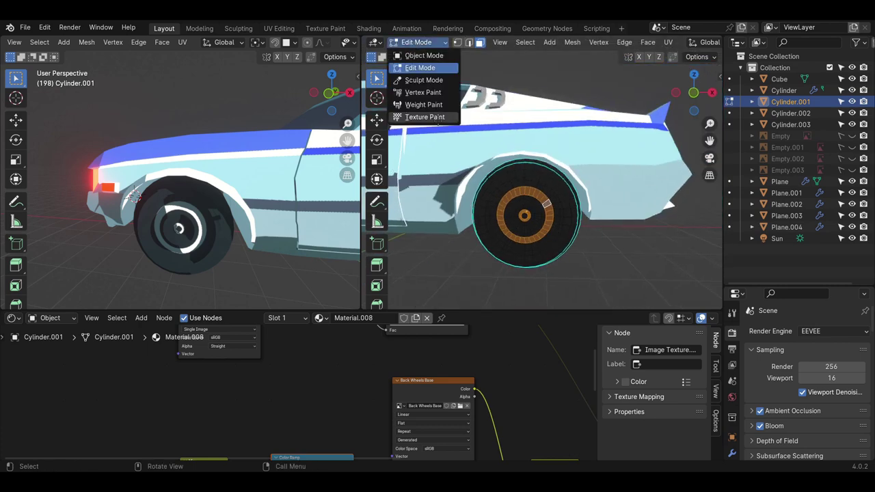
pyautogui.click(425, 117)
pyautogui.click(587, 45)
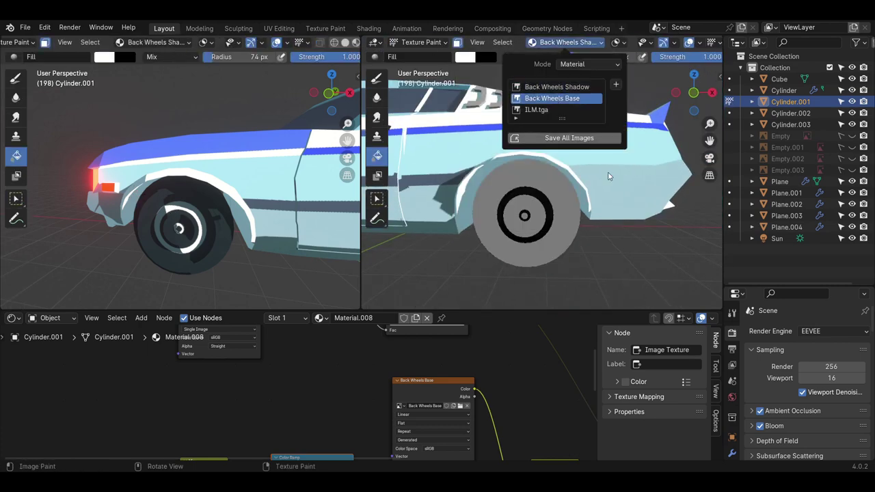
pyautogui.click(556, 102)
pyautogui.click(568, 42)
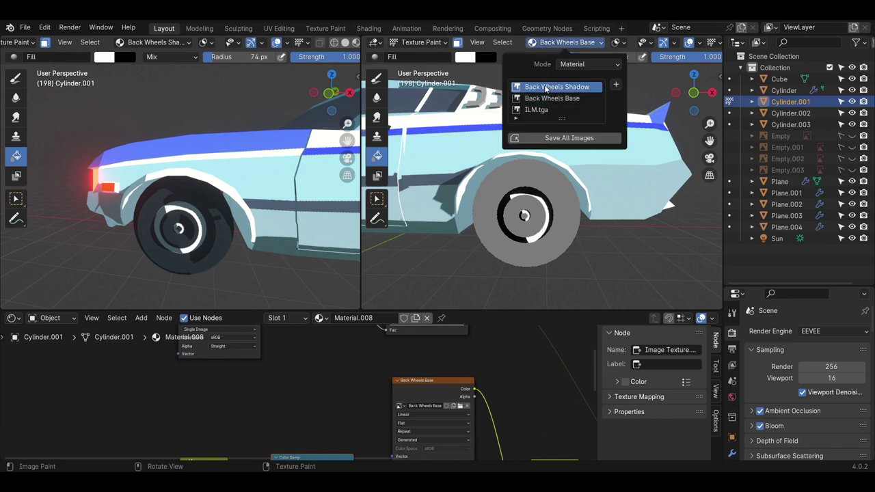
pyautogui.click(465, 57)
pyautogui.press('e')
pyautogui.moveTo(523, 217)
pyautogui.mouseDown(button='middle')
pyautogui.moveTo(526, 236)
pyautogui.moveTo(558, 238)
pyautogui.mouseUp(button='middle')
# - Toggle through Edit Mode back to Texture Paint and target the Back Wheels Base image
pyautogui.click(421, 42)
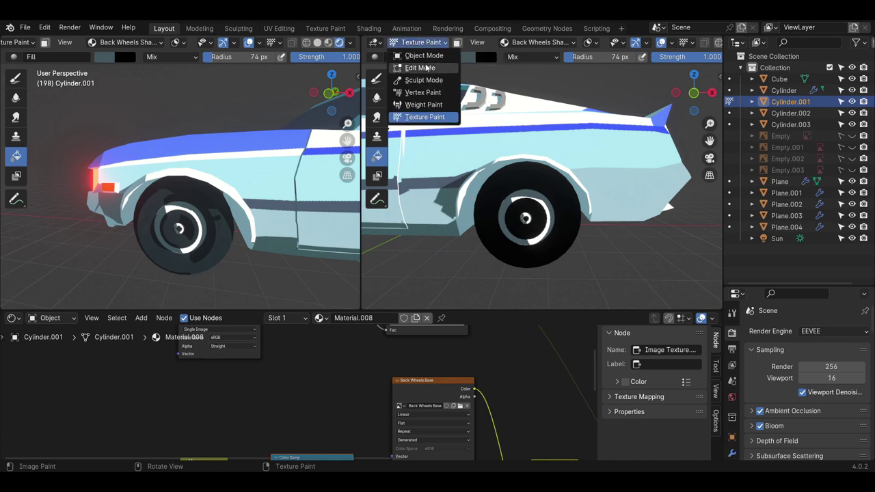
pyautogui.click(415, 72)
pyautogui.click(526, 42)
pyautogui.click(418, 42)
pyautogui.click(420, 116)
pyautogui.click(528, 42)
pyautogui.click(525, 99)
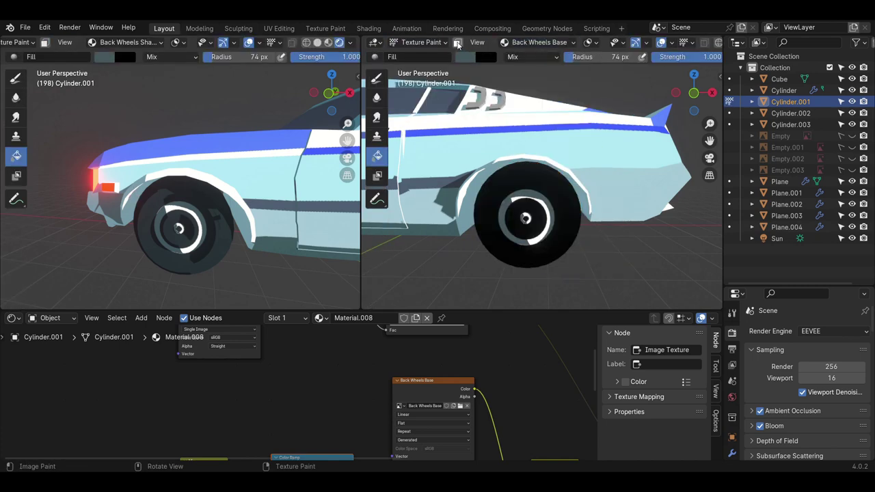
# - Switch painting to the Back Wheels Shadow image and adjust the brush colour
pyautogui.click(422, 41)
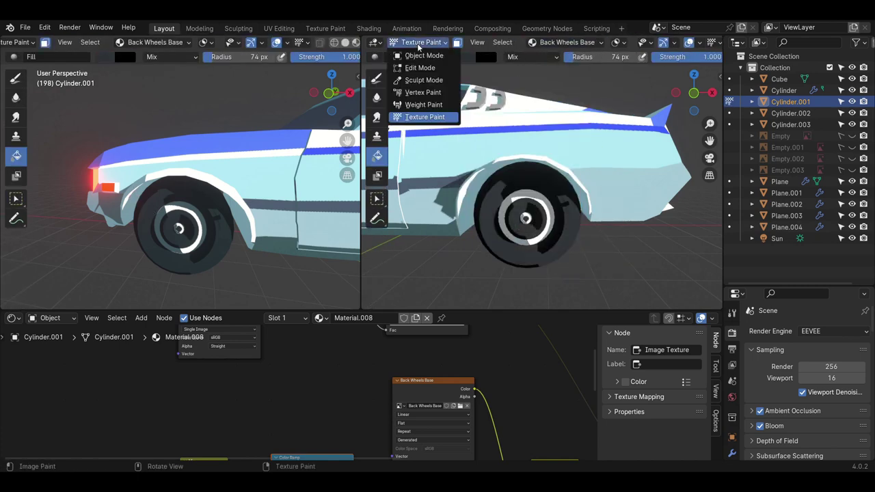
pyautogui.click(430, 115)
pyautogui.click(568, 42)
pyautogui.click(540, 41)
pyautogui.click(485, 56)
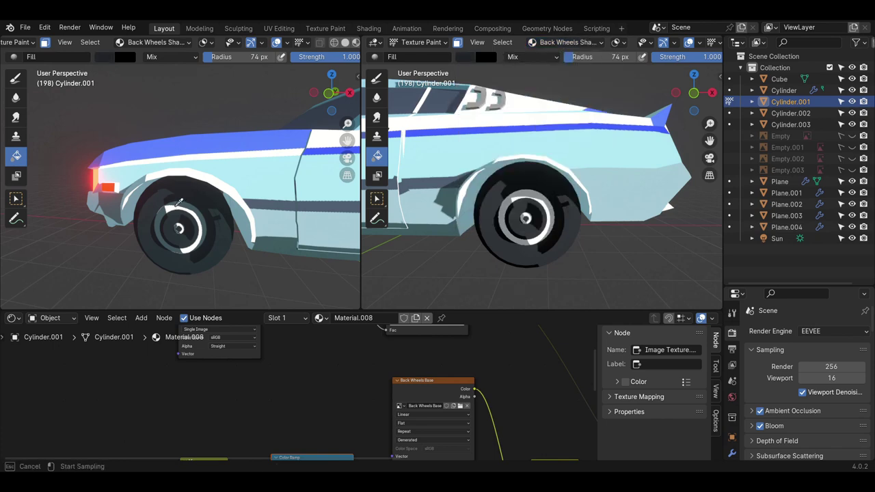
pyautogui.moveTo(537, 151)
pyautogui.mouseDown(button='middle')
pyautogui.moveTo(593, 239)
pyautogui.moveTo(628, 222)
pyautogui.mouseUp(button='middle')
# - Return to Object Mode, resize both 3D views and select the 33 decal Plane.003
pyautogui.hotkey('ctrl', 'Tab')
pyautogui.click(628, 222)
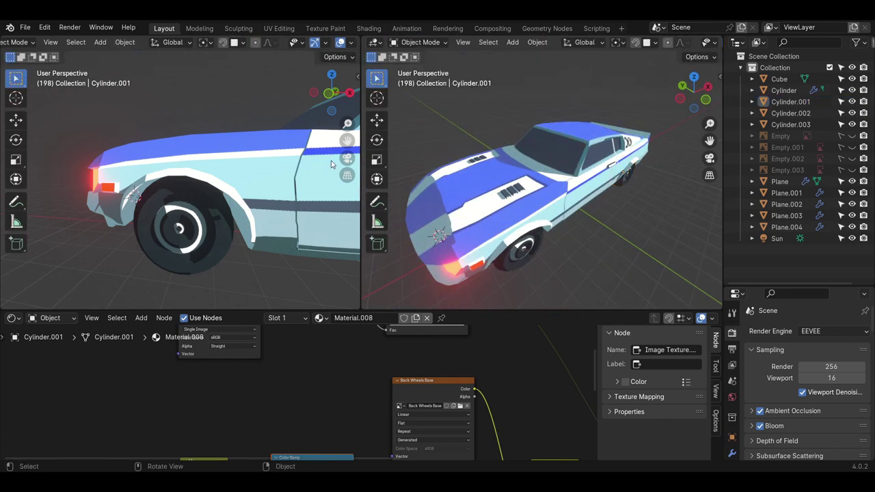
pyautogui.moveTo(361, 205); pyautogui.dragTo(265, 205)
pyautogui.moveTo(205, 205)
pyautogui.mouseDown(button='middle')
pyautogui.moveTo(154, 229)
pyautogui.moveTo(138, 222)
pyautogui.mouseUp(button='middle')
pyautogui.scroll(-5, 153, 229)
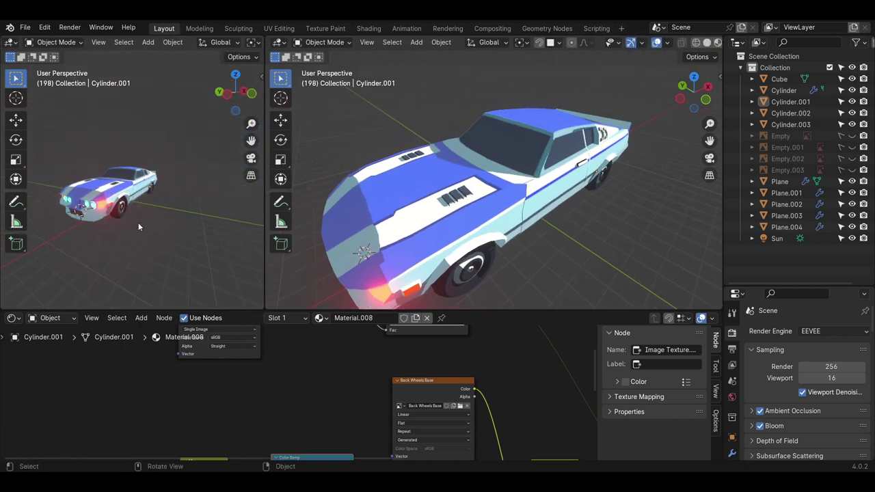
pyautogui.scroll(-3, 479, 233)
pyautogui.moveTo(479, 232)
pyautogui.mouseDown(button='middle')
pyautogui.moveTo(680, 214)
pyautogui.moveTo(523, 243)
pyautogui.mouseUp(button='middle')
pyautogui.scroll(5, 523, 243)
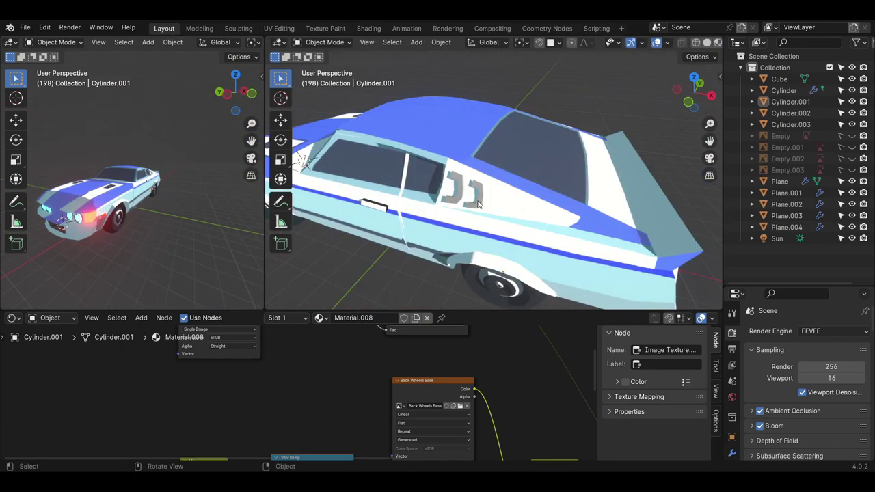
pyautogui.click(479, 203)
pyautogui.moveTo(479, 203)
pyautogui.mouseDown(button='middle')
pyautogui.moveTo(495, 234)
pyautogui.moveTo(488, 178)
pyautogui.mouseUp(button='middle')
# - Switch the decal to Texture Paint and give it a single-user copy of Material.002
pyautogui.click(325, 42)
pyautogui.click(327, 118)
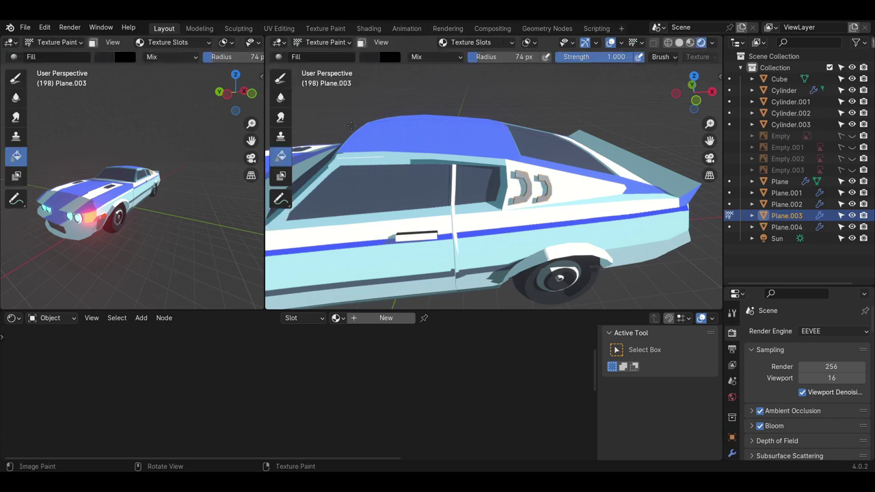
pyautogui.click(337, 318)
pyautogui.click(369, 358)
pyautogui.click(424, 319)
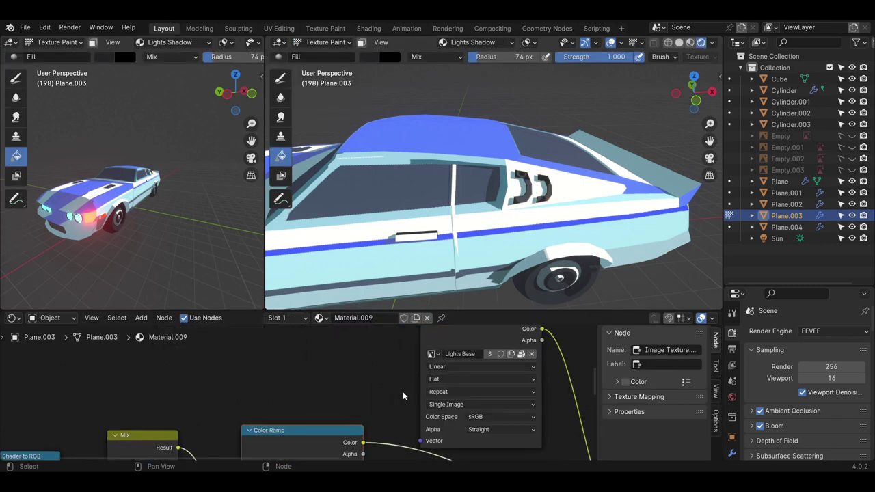
# - Create a new paint image named 'Extra Base Shadow' for the decal's texture node
pyautogui.click(478, 347)
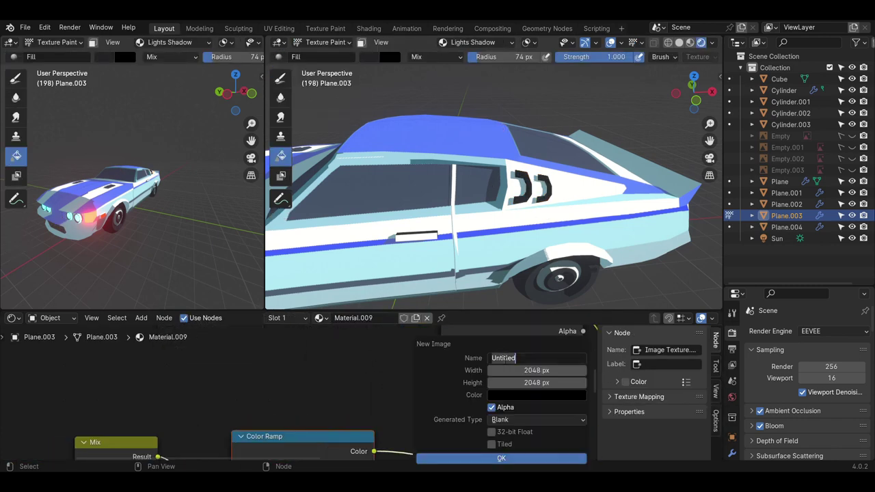
pyautogui.write('Extra Base')
pyautogui.scroll(-3, 469, 409)
pyautogui.scroll(3, 469, 409)
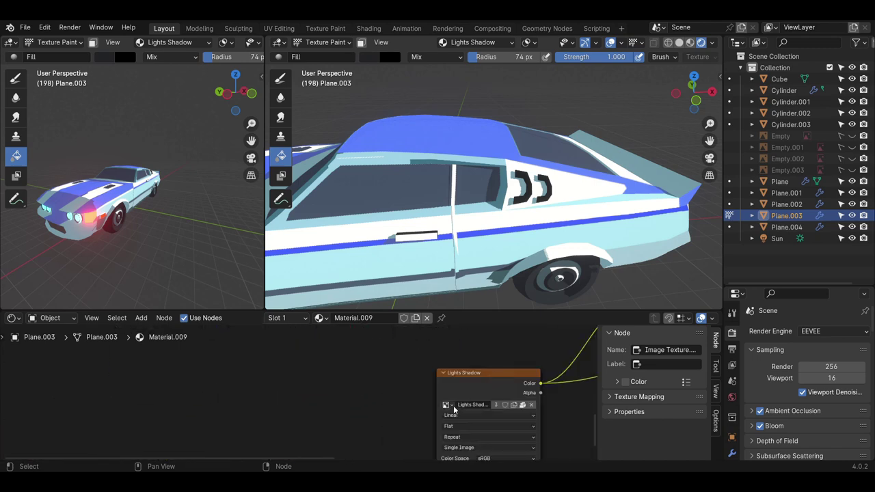
pyautogui.click(469, 409)
pyautogui.write('Extra Shadow')
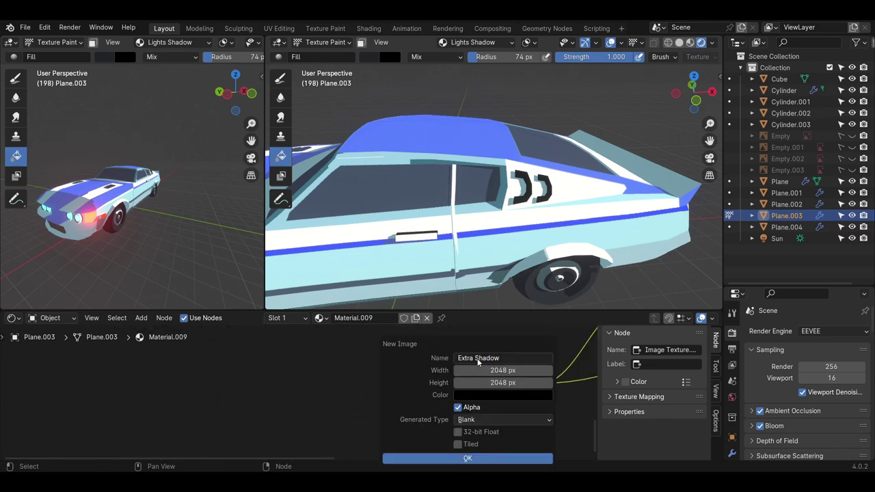
pyautogui.click(468, 458)
pyautogui.scroll(-3, 468, 411)
pyautogui.moveTo(424, 205); pyautogui.dragTo(369, 54, button='middle')
# - Set brush colours for the Extra Base and Extra Shadow paint slots, using a darker colour for Extra Shadow
pyautogui.click(369, 56)
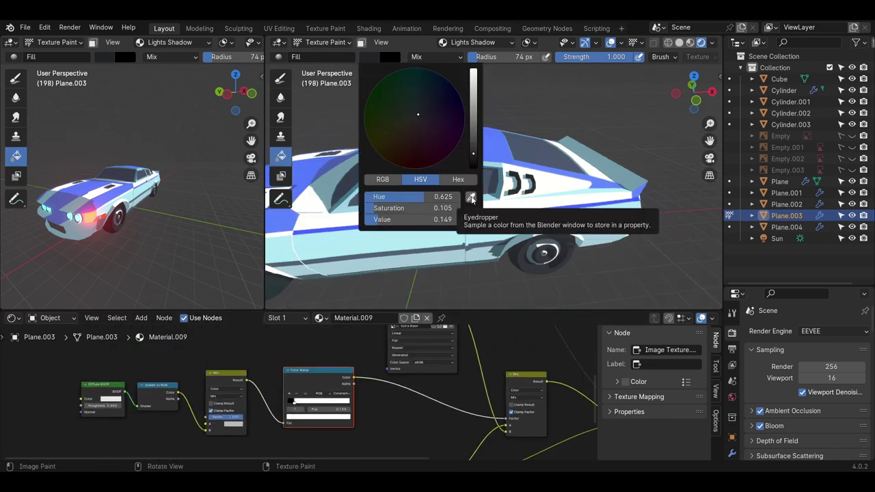
pyautogui.click(503, 42)
pyautogui.click(451, 97)
pyautogui.click(370, 56)
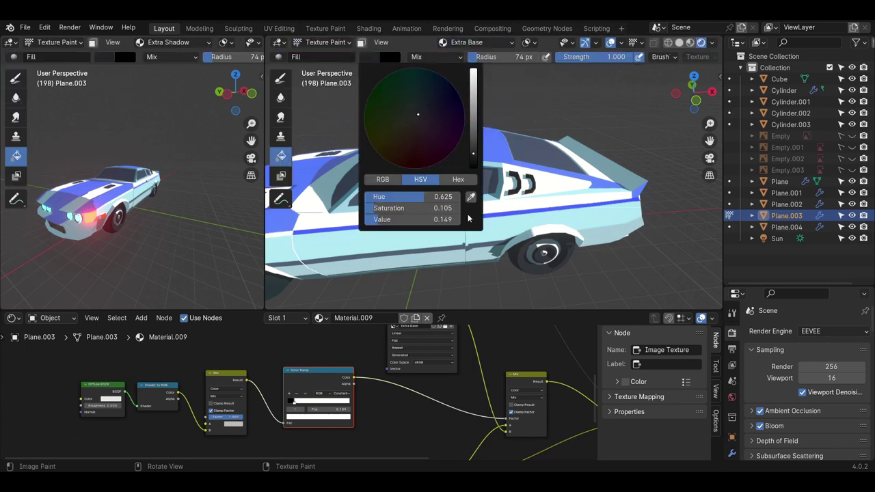
pyautogui.moveTo(479, 171); pyautogui.dragTo(492, 205, button='middle')
pyautogui.click(504, 42)
pyautogui.click(451, 85)
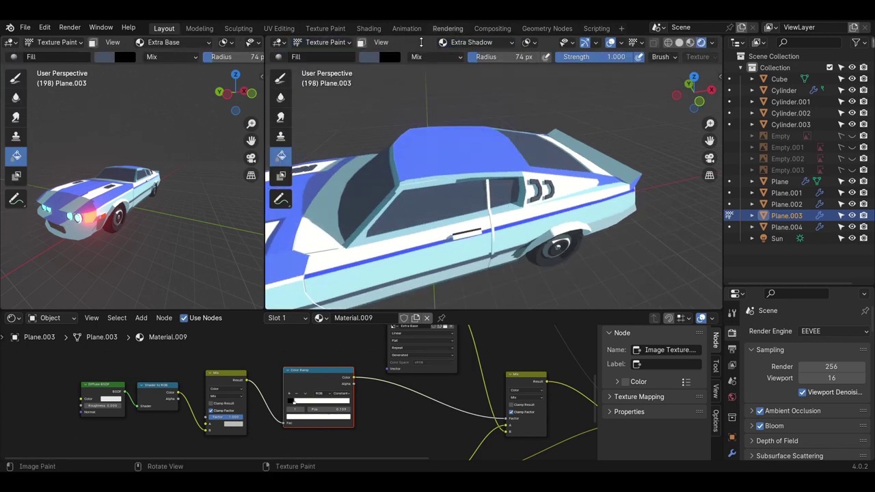
pyautogui.click(370, 56)
pyautogui.click(417, 123)
# - Toggle the decal into Edit Mode and back to Object Mode
pyautogui.click(337, 43)
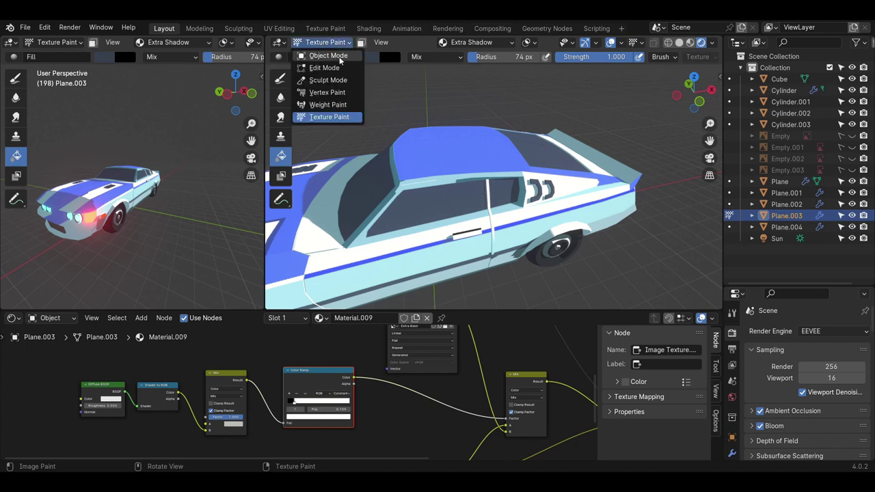
pyautogui.click(321, 64)
pyautogui.click(329, 43)
pyautogui.click(322, 63)
# - Rotate the sun lamp around the Z axis, then select the rear panel holding the taillights
pyautogui.moveTo(137, 205)
pyautogui.mouseDown(button='middle')
pyautogui.moveTo(69, 216)
pyautogui.moveTo(137, 226)
pyautogui.mouseUp(button='middle')
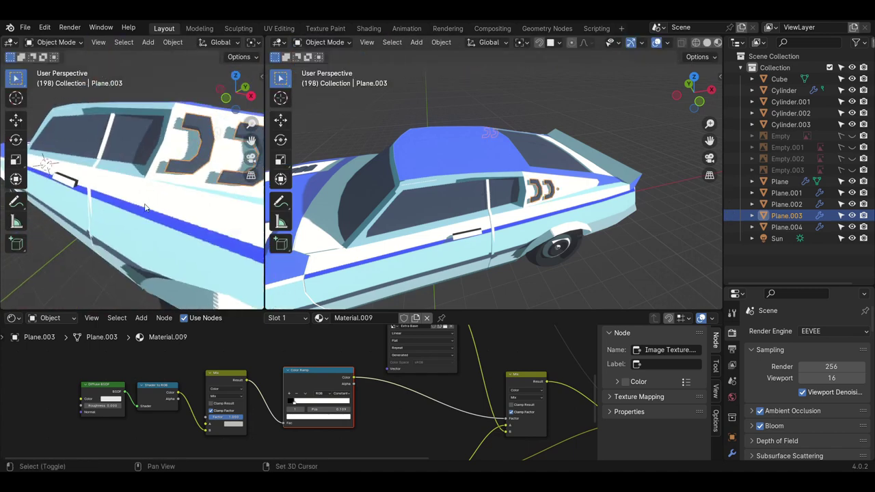
pyautogui.scroll(-5, 554, 217)
pyautogui.click(335, 125)
pyautogui.press('r')
pyautogui.press('z')
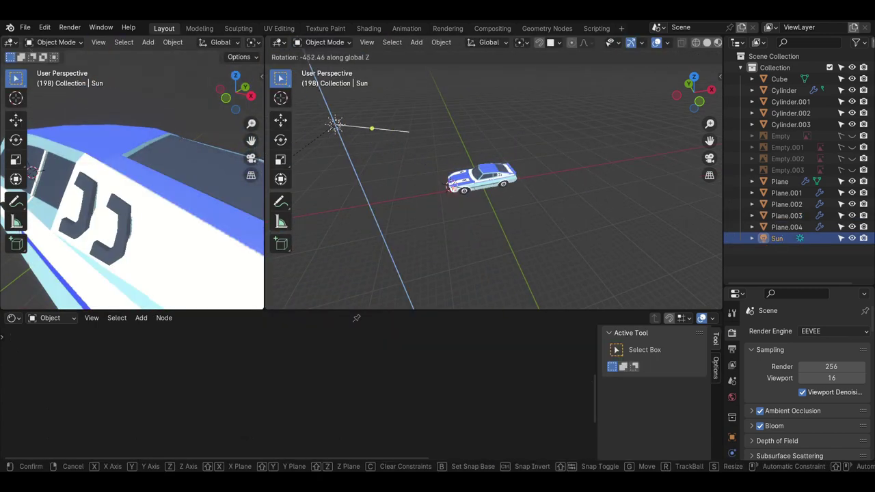
pyautogui.click(169, 181)
pyautogui.moveTo(169, 180)
pyautogui.mouseDown(button='middle')
pyautogui.moveTo(232, 182)
pyautogui.moveTo(156, 232)
pyautogui.mouseUp(button='middle')
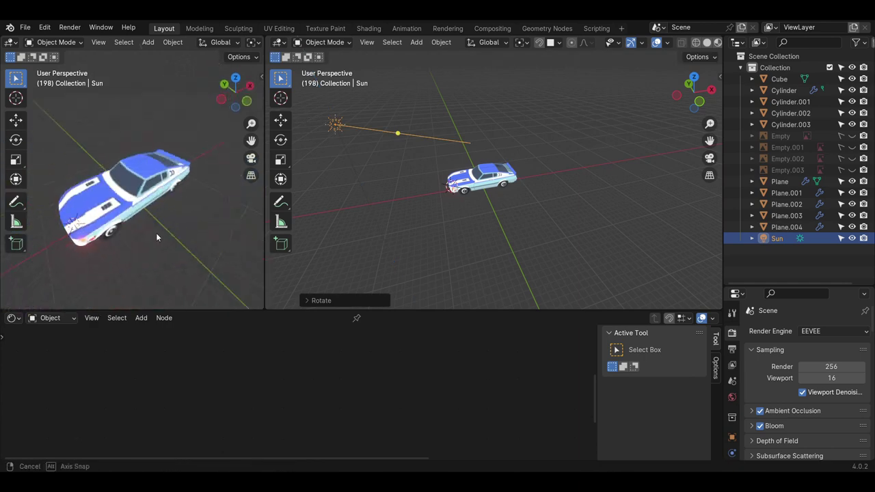
pyautogui.moveTo(395, 160)
pyautogui.mouseDown(button='middle')
pyautogui.moveTo(505, 218)
pyautogui.moveTo(509, 193)
pyautogui.moveTo(504, 220)
pyautogui.mouseUp(button='middle')
pyautogui.click(510, 193)
# - Separate the taillight faces from the rear panel into their own object
pyautogui.press('Tab')
pyautogui.scroll(3, 509, 194)
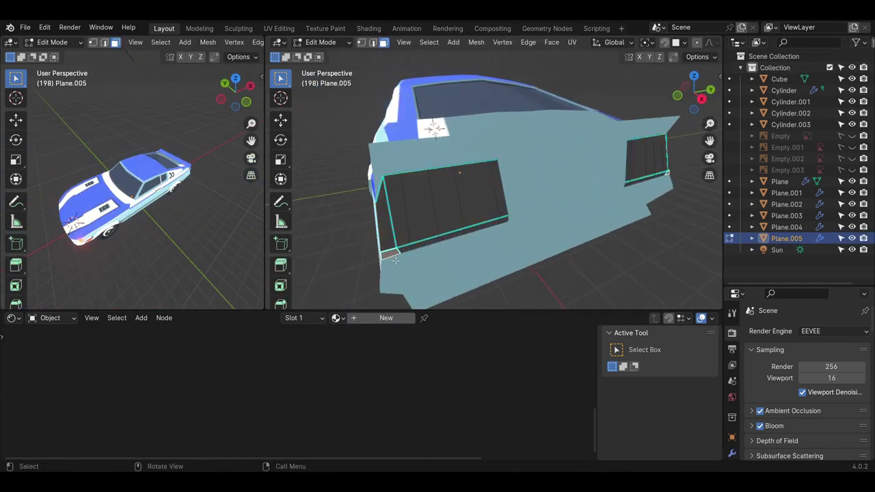
pyautogui.keyDown('ctrl'); pyautogui.click(499, 233); pyautogui.keyUp('ctrl')
pyautogui.press('p')
pyautogui.click(505, 220)
pyautogui.press('Tab')
pyautogui.click(494, 223)
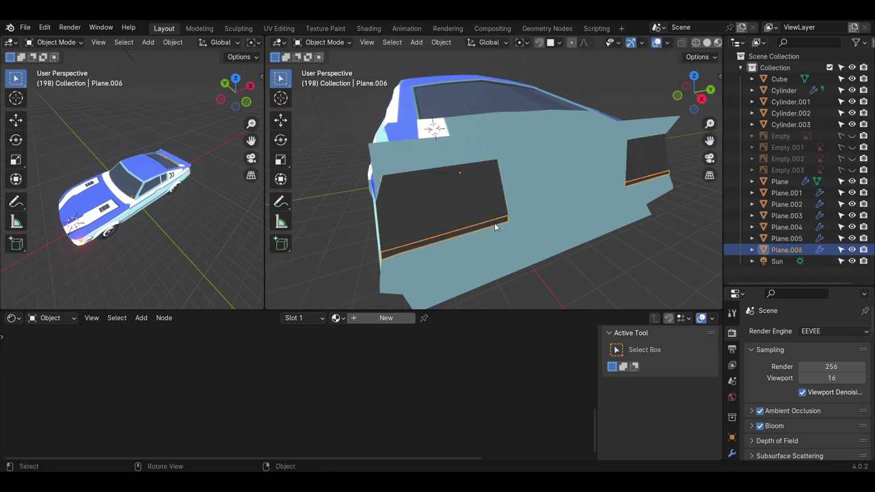
pyautogui.click(495, 223)
pyautogui.scroll(-3, 479, 219)
# - Give the taillights a new material with red emission at strength 2.6
pyautogui.click(357, 319)
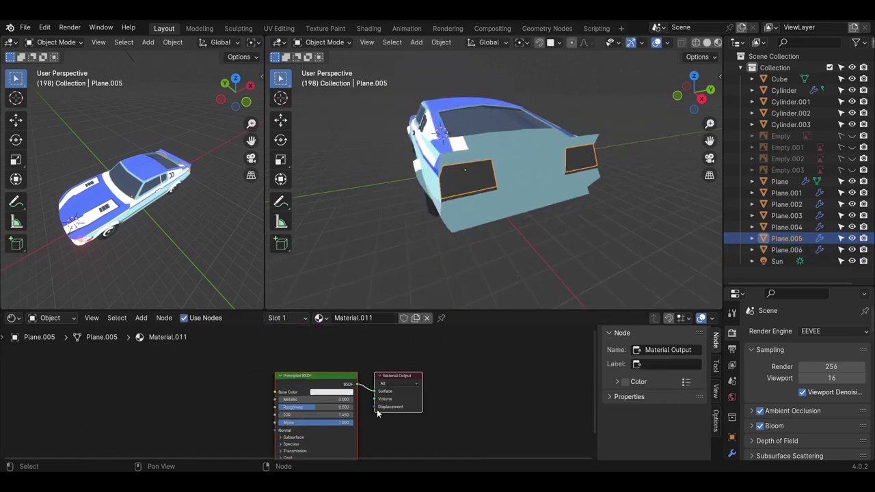
pyautogui.moveTo(444, 206); pyautogui.dragTo(487, 206, button='middle')
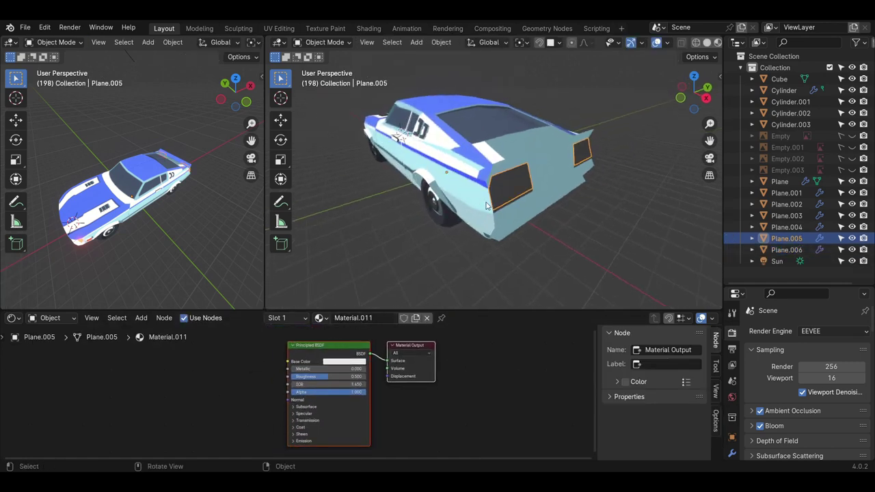
pyautogui.click(344, 362)
pyautogui.click(302, 441)
pyautogui.scroll(2, 427, 377)
pyautogui.moveTo(397, 418)
pyautogui.mouseDown()
pyautogui.moveTo(410, 418)
pyautogui.moveTo(383, 418)
pyautogui.mouseUp()
pyautogui.click(390, 409)
pyautogui.click(462, 254)
pyautogui.moveTo(561, 233)
pyautogui.mouseDown(button='middle')
pyautogui.moveTo(522, 227)
pyautogui.moveTo(469, 196)
pyautogui.moveTo(580, 181)
pyautogui.moveTo(501, 200)
pyautogui.mouseUp(button='middle')
pyautogui.scroll(2, 501, 200)
pyautogui.click(461, 195)
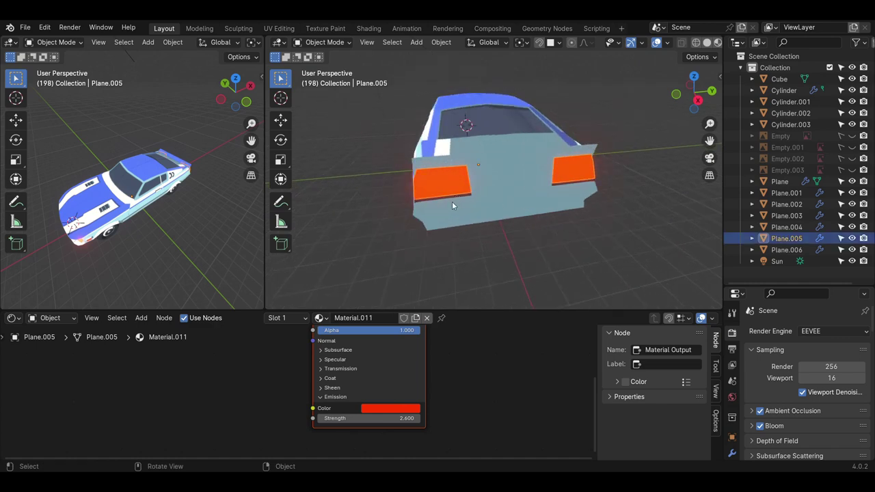
pyautogui.scroll(2, 420, 195)
pyautogui.scroll(1, 421, 195)
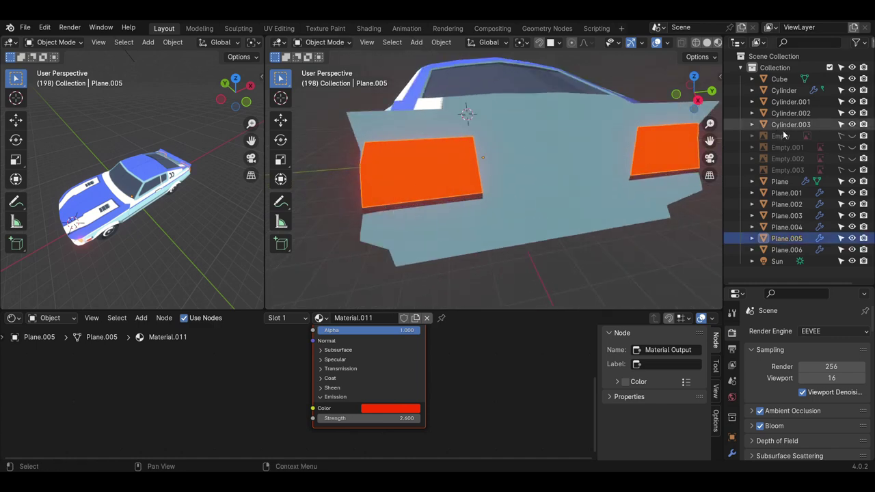
# - Show the white tail lights' Emission settings and adjust their strength
pyautogui.click(787, 250)
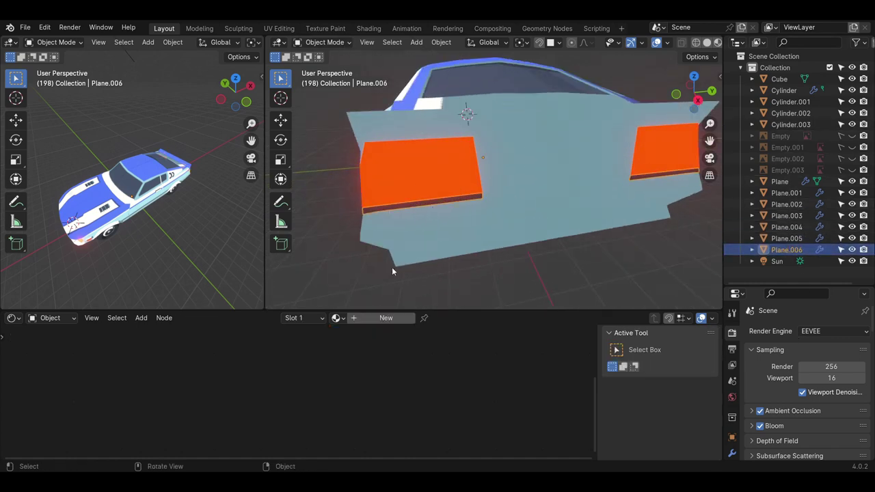
pyautogui.scroll(-1, 361, 377)
pyautogui.click(328, 396)
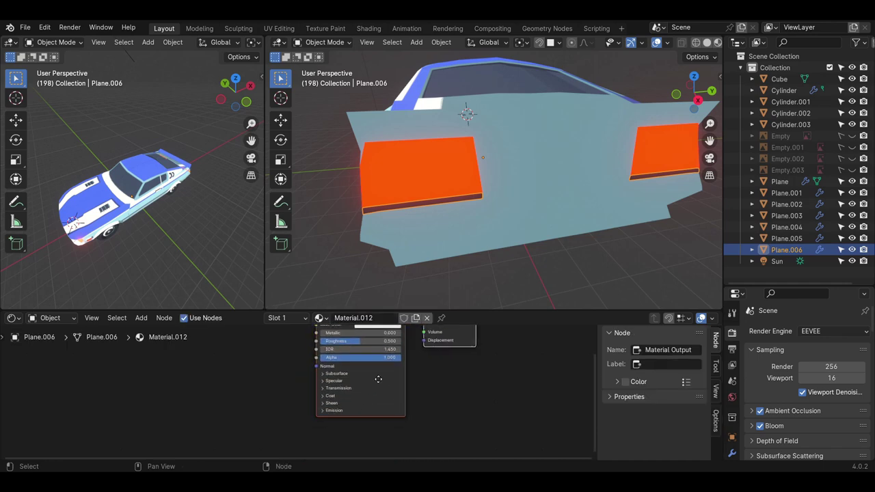
pyautogui.scroll(2, 362, 403)
pyautogui.moveTo(383, 440); pyautogui.dragTo(417, 440)
pyautogui.scroll(-3, 538, 259)
pyautogui.moveTo(537, 258); pyautogui.dragTo(519, 245, button='middle')
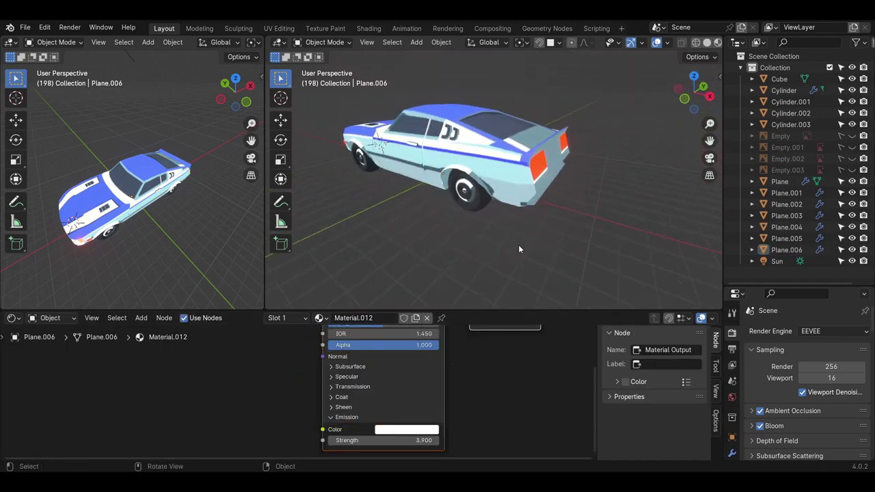
pyautogui.moveTo(383, 440); pyautogui.dragTo(417, 440)
pyautogui.moveTo(429, 183); pyautogui.dragTo(465, 191, button='middle')
pyautogui.moveTo(420, 440); pyautogui.dragTo(437, 440)
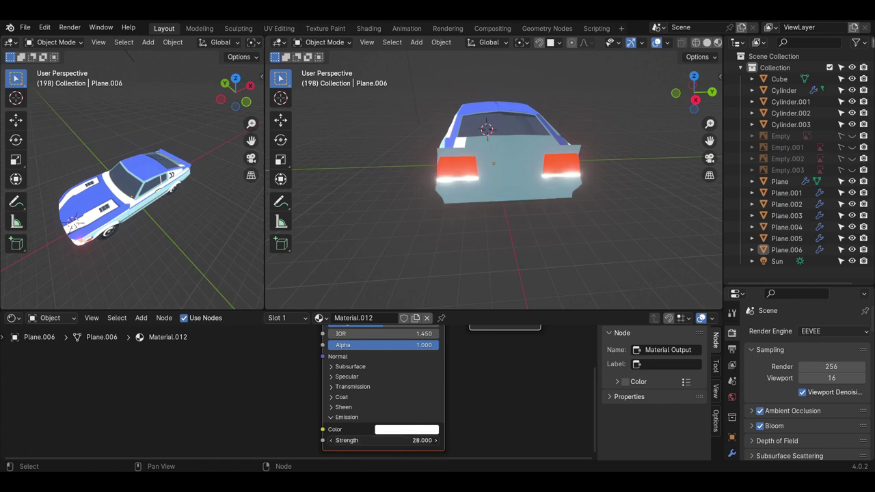
# - Select the red tail lights and adjust their emission strength
pyautogui.moveTo(456, 275)
pyautogui.mouseDown(button='middle')
pyautogui.moveTo(514, 269)
pyautogui.moveTo(547, 208)
pyautogui.mouseUp(button='middle')
pyautogui.click(555, 195)
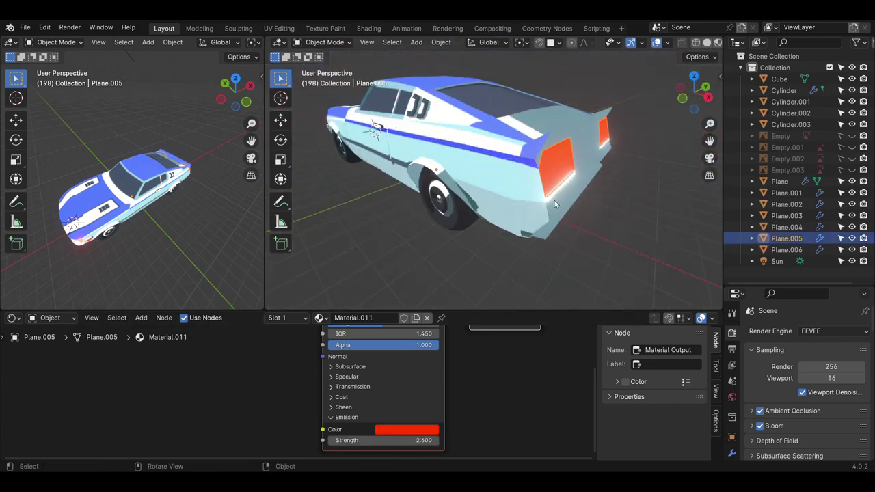
pyautogui.click(552, 199)
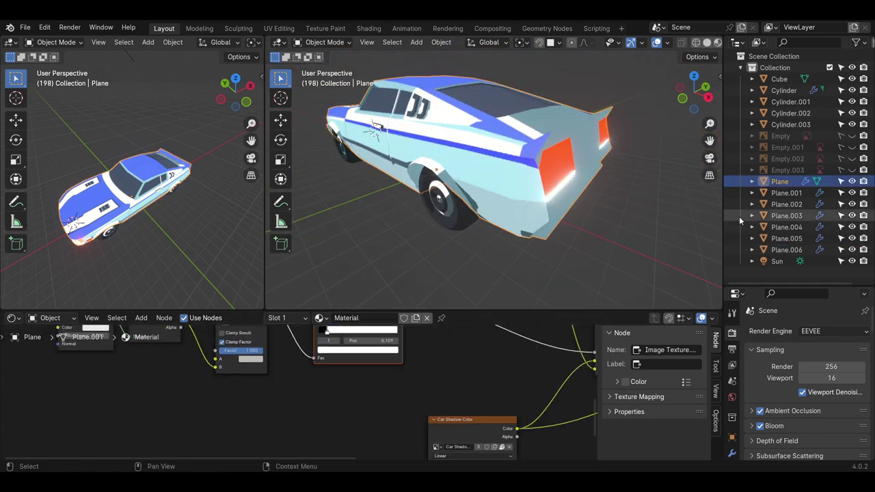
pyautogui.click(551, 200)
pyautogui.click(558, 171)
pyautogui.moveTo(383, 428); pyautogui.dragTo(369, 427)
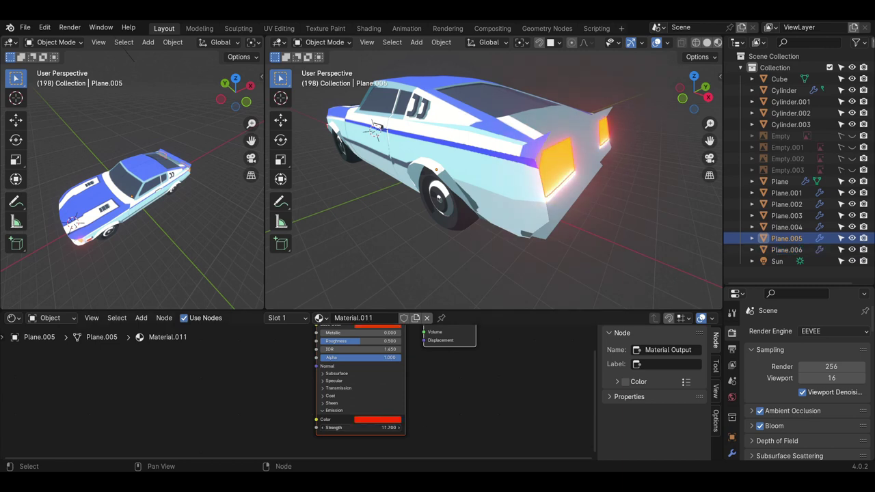
# - Set the white tail-light strip's emission strength to 10.3
pyautogui.moveTo(478, 246)
pyautogui.mouseDown(button='middle')
pyautogui.moveTo(505, 243)
pyautogui.moveTo(517, 197)
pyautogui.moveTo(407, 213)
pyautogui.mouseUp(button='middle')
pyautogui.click(435, 247)
pyautogui.click(434, 251)
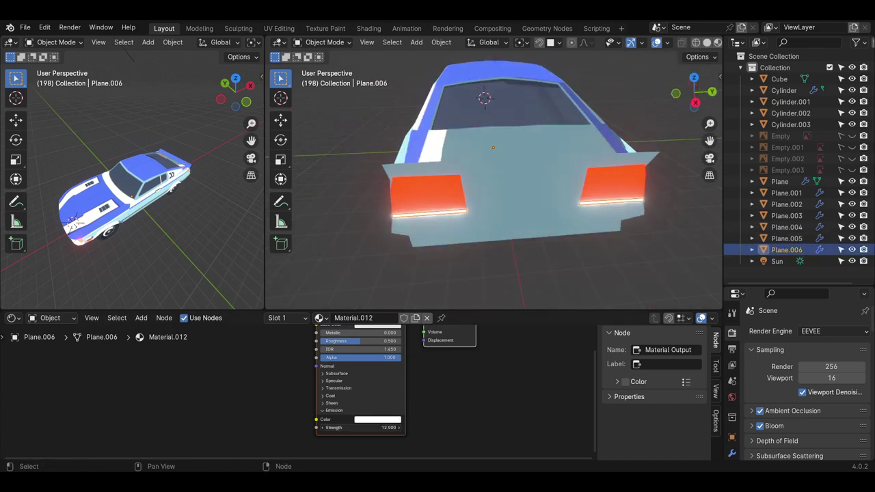
pyautogui.moveTo(433, 251); pyautogui.dragTo(400, 251, button='middle')
pyautogui.moveTo(362, 427); pyautogui.dragTo(322, 427)
pyautogui.moveTo(441, 223)
pyautogui.mouseDown(button='middle')
pyautogui.moveTo(508, 219)
pyautogui.moveTo(437, 225)
pyautogui.moveTo(378, 204)
pyautogui.moveTo(412, 212)
pyautogui.mouseUp(button='middle')
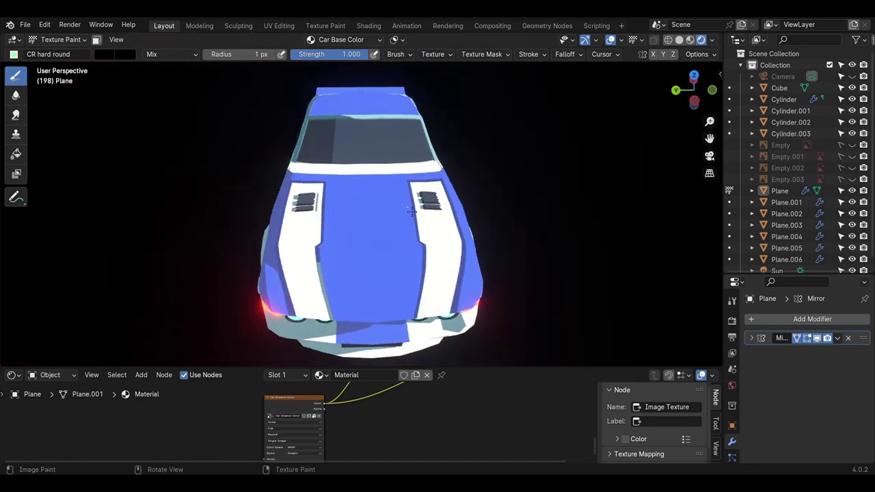
# - Paint a dark emblem outline on the hood, undoing one bad stroke
pyautogui.moveTo(330, 254)
pyautogui.mouseDown()
pyautogui.moveTo(364, 251)
pyautogui.moveTo(349, 308)
pyautogui.mouseUp()
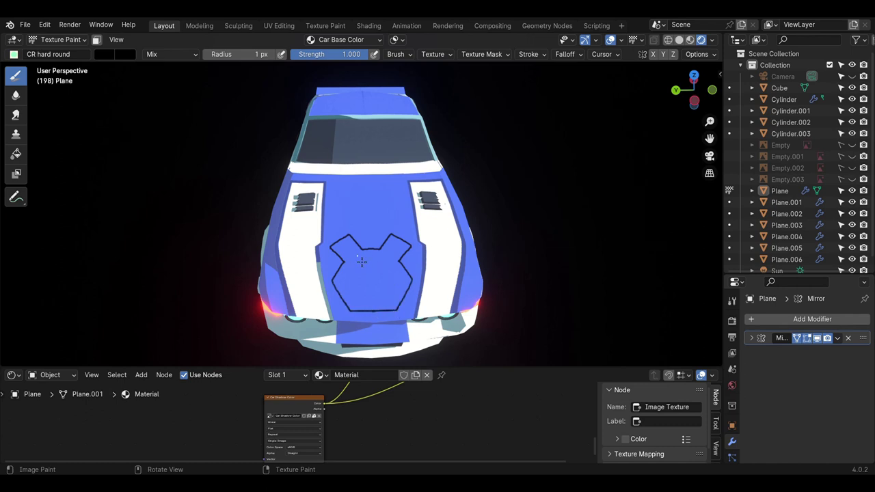
pyautogui.hotkey('ctrl', 'z')
pyautogui.moveTo(368, 241); pyautogui.dragTo(346, 190)
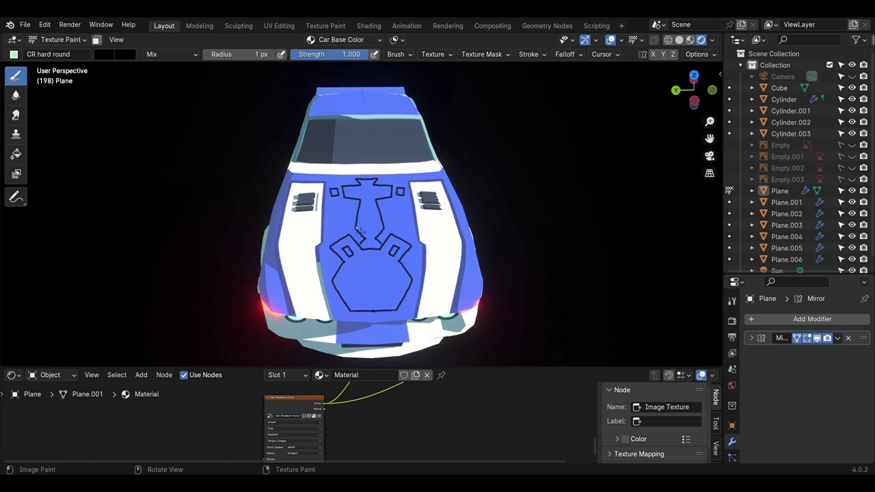
# - Paint a curved outline above the front headlight on the fender, undoing a stray stroke
pyautogui.moveTo(360, 231); pyautogui.dragTo(279, 211, button='middle')
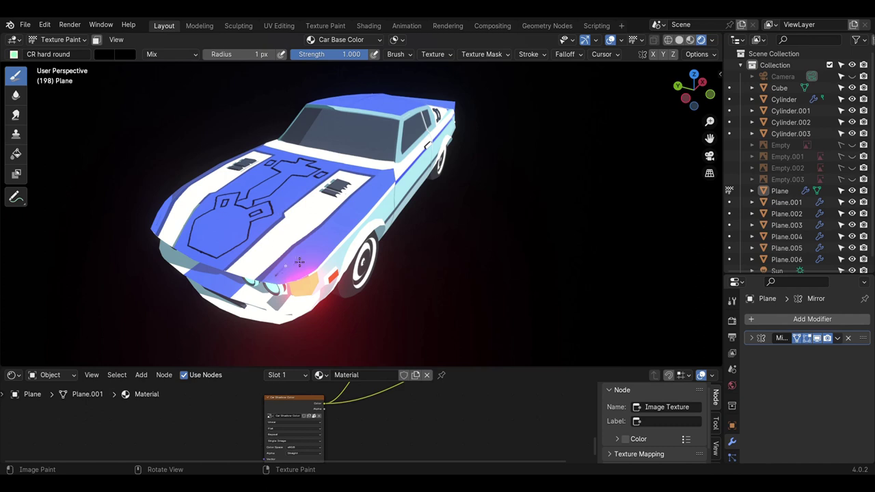
pyautogui.moveTo(300, 261); pyautogui.dragTo(307, 271)
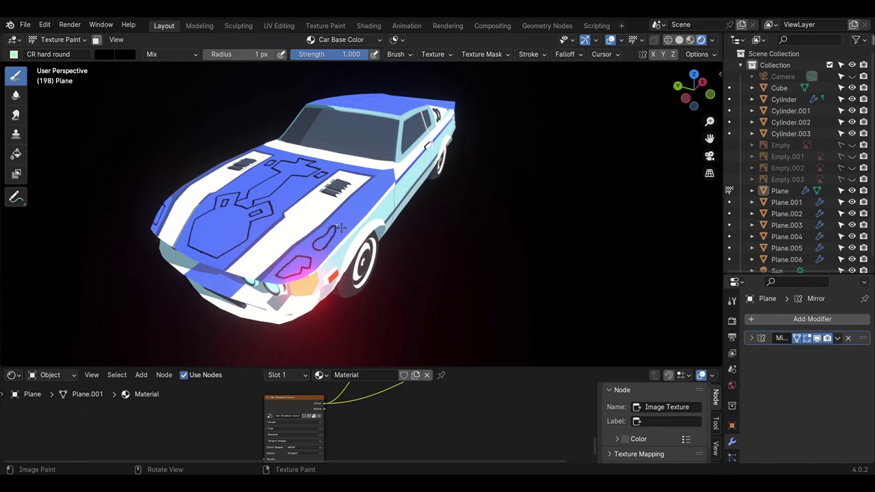
pyautogui.hotkey('ctrl', 'z')
pyautogui.moveTo(375, 206)
pyautogui.mouseDown(button='middle')
pyautogui.moveTo(349, 229)
pyautogui.moveTo(342, 220)
pyautogui.mouseUp(button='middle')
pyautogui.scroll(-5, 344, 239)
pyautogui.scroll(3, 345, 241)
pyautogui.scroll(4, 343, 221)
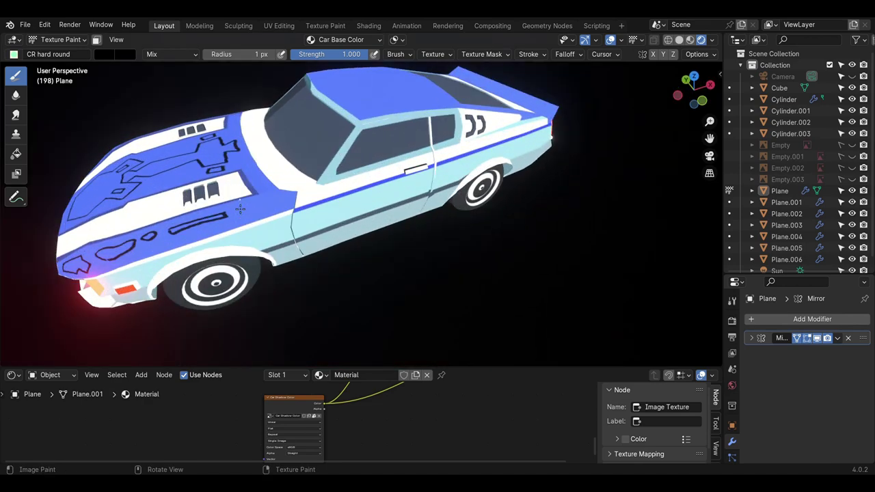
pyautogui.moveTo(353, 154); pyautogui.dragTo(335, 129, button='middle')
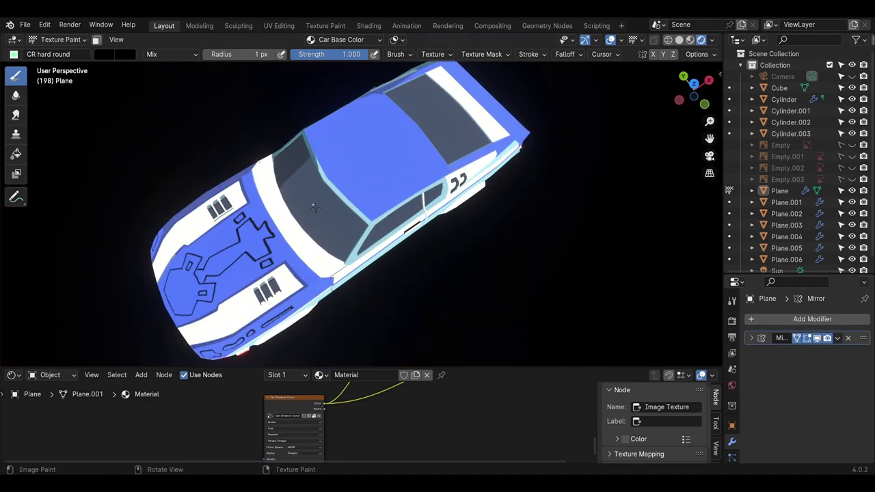
# - Draw the black bow-tie decal with spike strokes on the roof, undoing bad strokes
pyautogui.moveTo(336, 129); pyautogui.dragTo(385, 145)
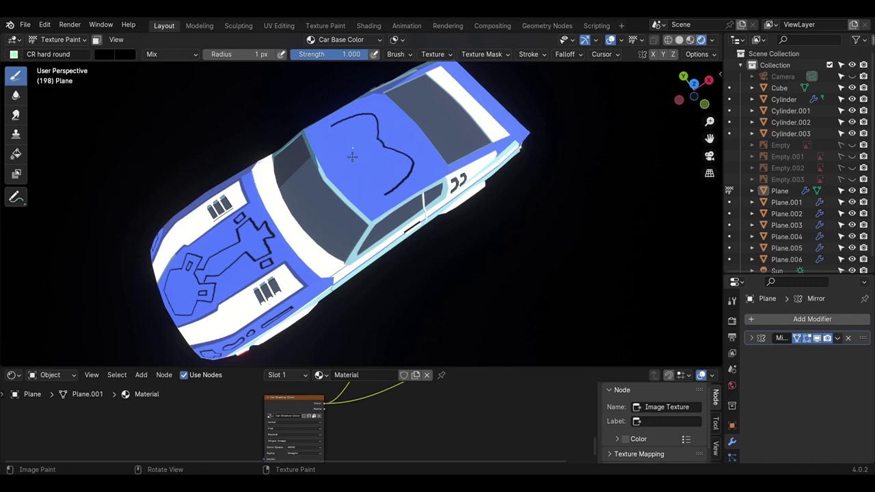
pyautogui.hotkey('ctrl', 'z')
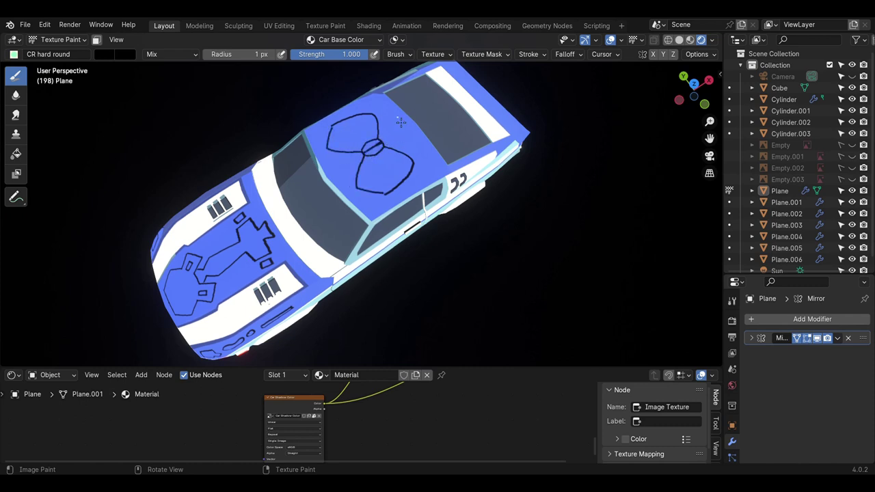
pyautogui.hotkey('ctrl', 'z')
pyautogui.hotkey('ctrl', 'z')
pyautogui.hotkey('ctrl', 'z')
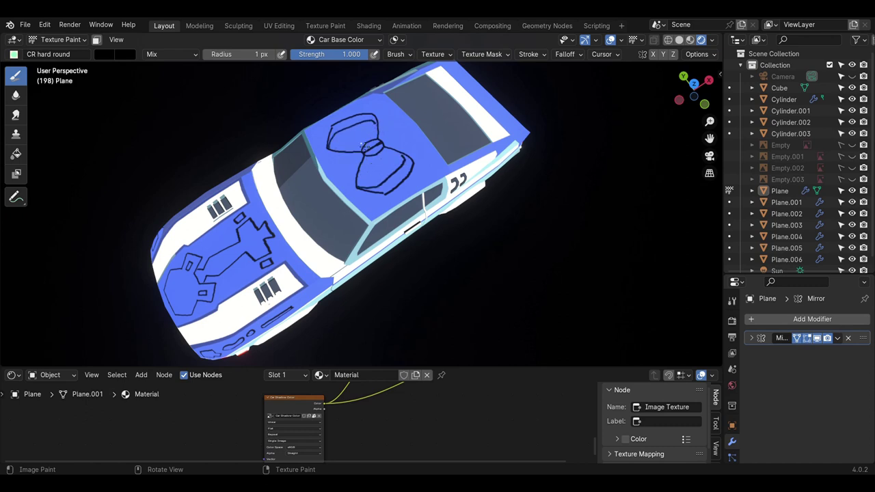
pyautogui.hotkey('ctrl', 'z')
pyautogui.hotkey('ctrl', 'z')
pyautogui.hotkey('ctrl', 'z')
pyautogui.hotkey('ctrl', 'z')
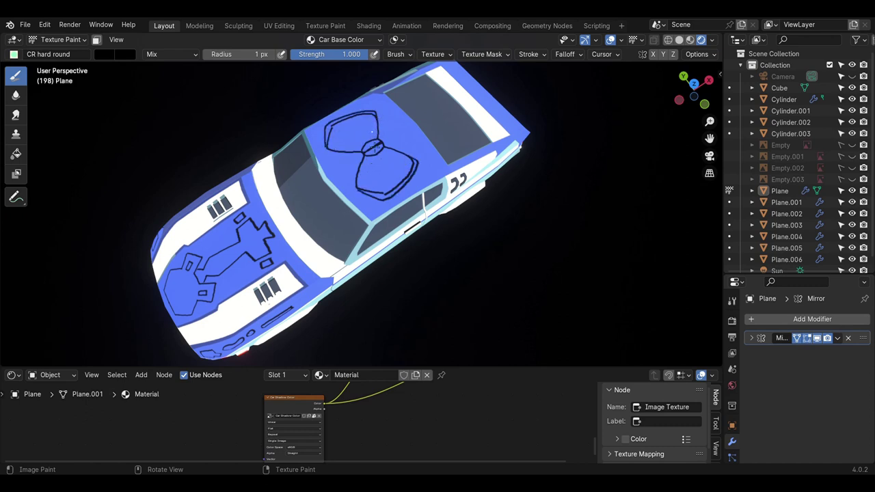
pyautogui.moveTo(373, 146); pyautogui.dragTo(332, 177)
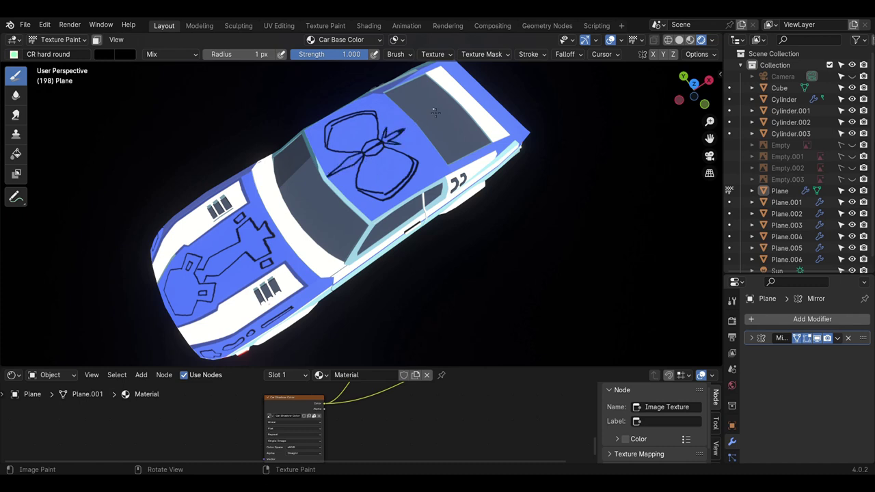
pyautogui.hotkey('ctrl', 'z')
pyautogui.moveTo(383, 141)
pyautogui.mouseDown()
pyautogui.moveTo(409, 128)
pyautogui.moveTo(368, 145)
pyautogui.mouseUp()
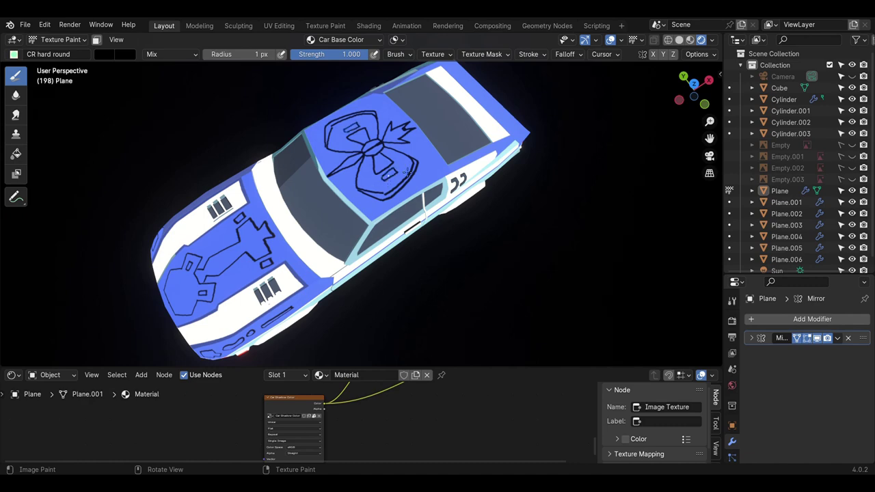
pyautogui.hotkey('ctrl', 'z')
# - Change the paint colour to white for highlights
pyautogui.moveTo(423, 177); pyautogui.dragTo(403, 130, button='middle')
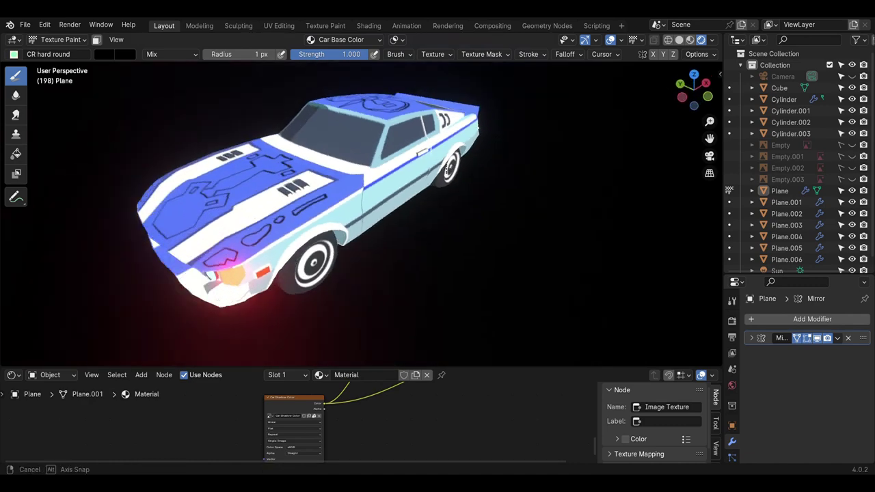
pyautogui.moveTo(403, 130); pyautogui.dragTo(383, 102, button='middle')
pyautogui.click(110, 56)
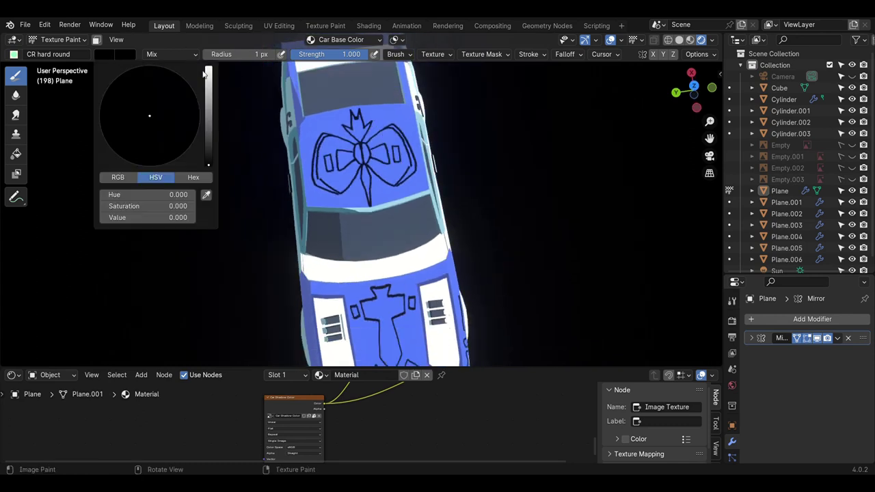
pyautogui.click(208, 71)
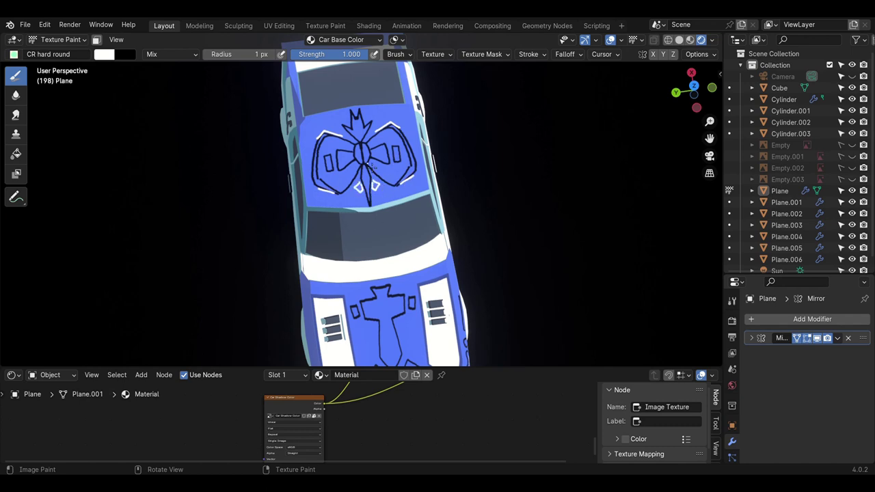
# - Paint white outline strokes around the hood decals, undoing the unwanted shapes
pyautogui.moveTo(370, 166)
pyautogui.mouseDown(button='middle')
pyautogui.moveTo(414, 219)
pyautogui.moveTo(411, 241)
pyautogui.mouseUp(button='middle')
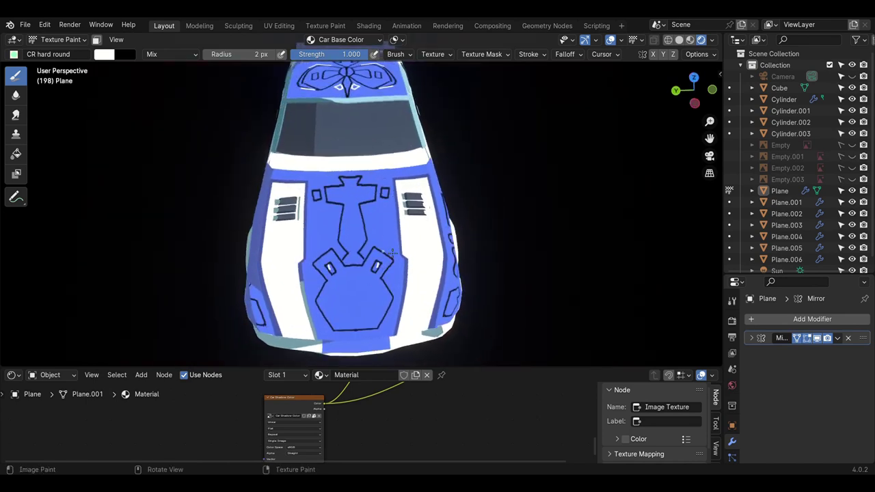
pyautogui.moveTo(394, 258)
pyautogui.mouseDown()
pyautogui.moveTo(400, 243)
pyautogui.moveTo(386, 232)
pyautogui.mouseUp()
pyautogui.hotkey('ctrl', 'z')
pyautogui.moveTo(361, 299); pyautogui.dragTo(355, 308)
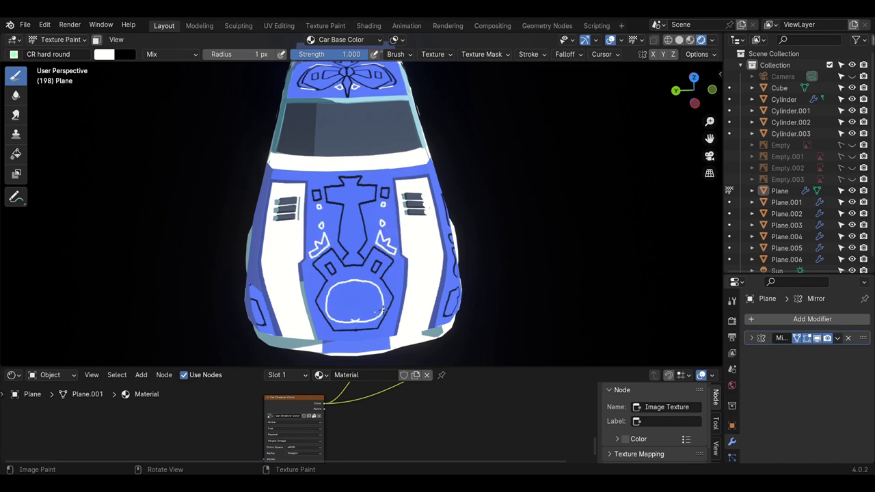
pyautogui.hotkey('ctrl', 'z')
# - Paint a thin white stroke along the car's dark side stripe
pyautogui.scroll(-3, 387, 329)
pyautogui.moveTo(385, 332); pyautogui.dragTo(313, 273, button='middle')
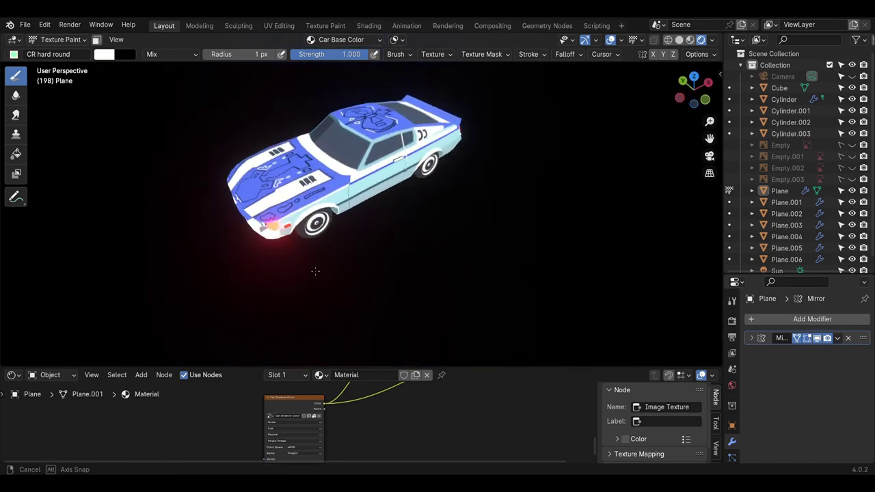
pyautogui.scroll(3, 323, 253)
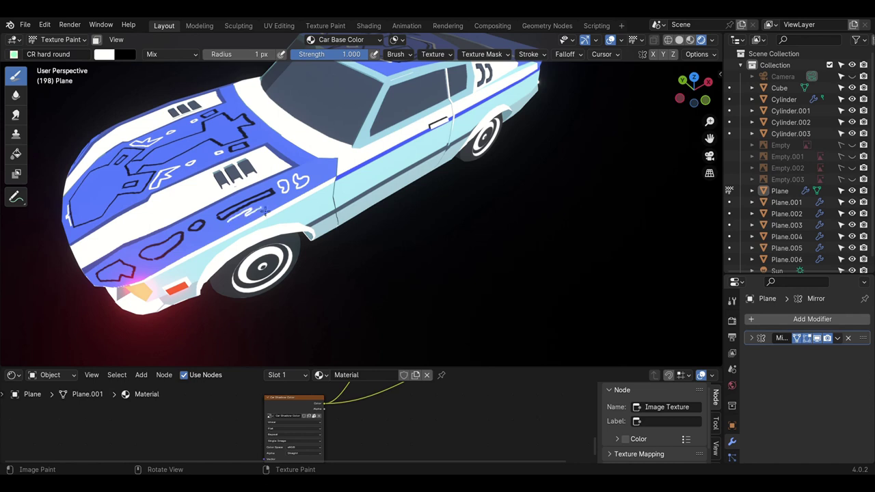
pyautogui.hotkey('ctrl', 'z')
pyautogui.moveTo(227, 218); pyautogui.dragTo(253, 214)
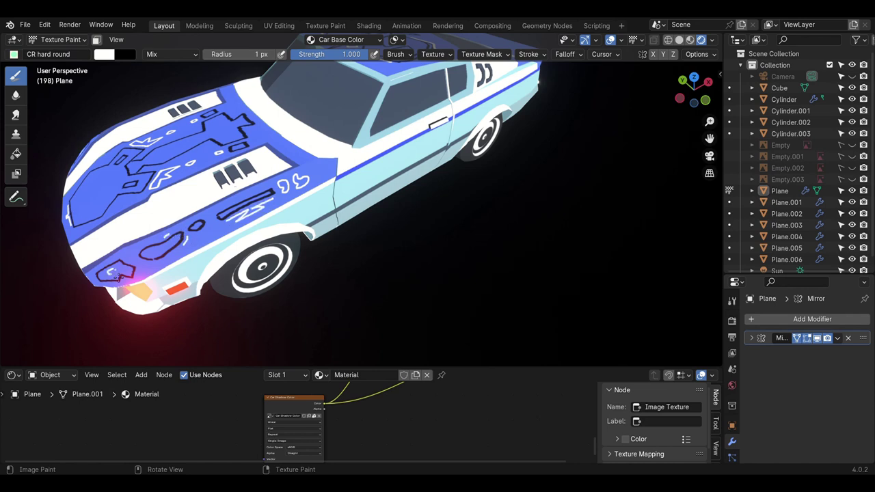
pyautogui.scroll(-3, 180, 227)
pyautogui.moveTo(180, 227); pyautogui.dragTo(273, 218, button='middle')
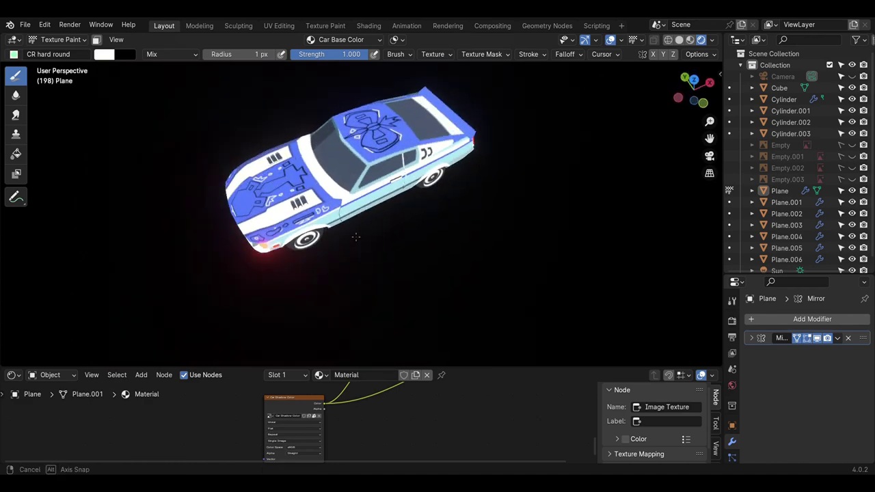
pyautogui.scroll(3, 272, 219)
# - Darken the brush colour to near black and paint rectangle outlines on the white band
pyautogui.click(104, 54)
pyautogui.moveTo(195, 217); pyautogui.dragTo(155, 218)
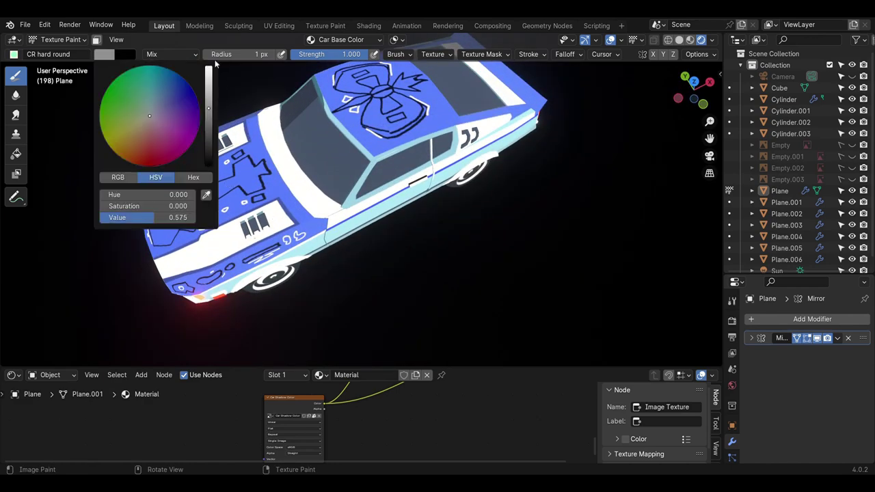
pyautogui.moveTo(294, 179)
pyautogui.mouseDown(button='middle')
pyautogui.moveTo(396, 199)
pyautogui.moveTo(393, 214)
pyautogui.mouseUp(button='middle')
pyautogui.moveTo(376, 223); pyautogui.dragTo(413, 231)
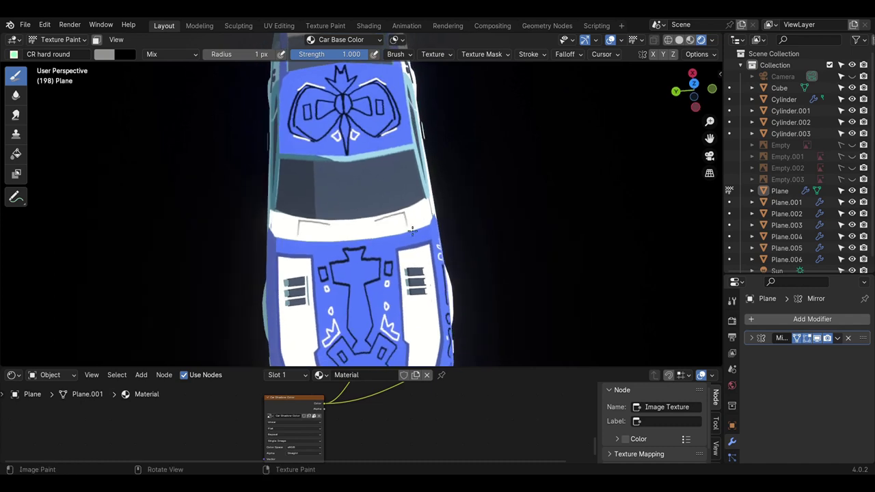
pyautogui.hotkey('ctrl', 'z')
pyautogui.hotkey('ctrl', 'z')
pyautogui.hotkey('ctrl', 'z')
pyautogui.hotkey('ctrl', 'z')
pyautogui.click(104, 54)
pyautogui.click(210, 154)
pyautogui.moveTo(395, 221)
pyautogui.mouseDown()
pyautogui.moveTo(397, 234)
pyautogui.moveTo(377, 222)
pyautogui.moveTo(413, 230)
pyautogui.mouseUp()
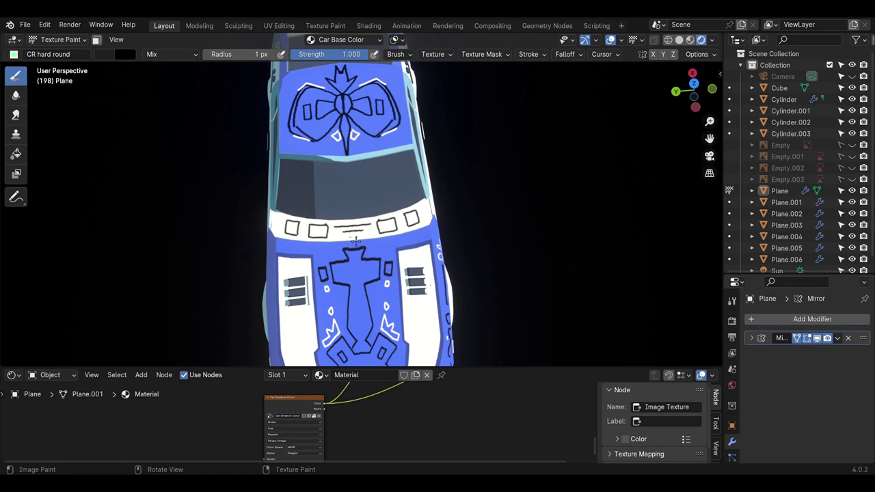
# - Paint a short dark stroke near the front of the door
pyautogui.moveTo(398, 225); pyautogui.dragTo(392, 221, button='middle')
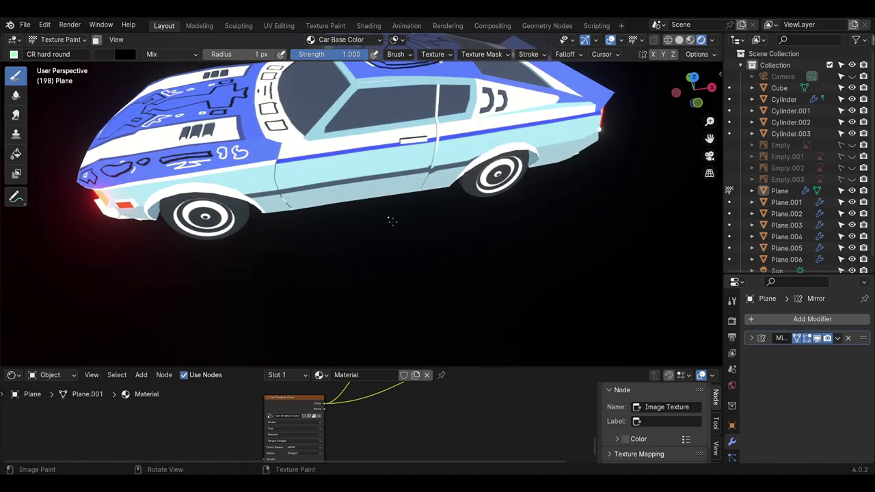
pyautogui.moveTo(312, 150); pyautogui.dragTo(326, 237, button='middle')
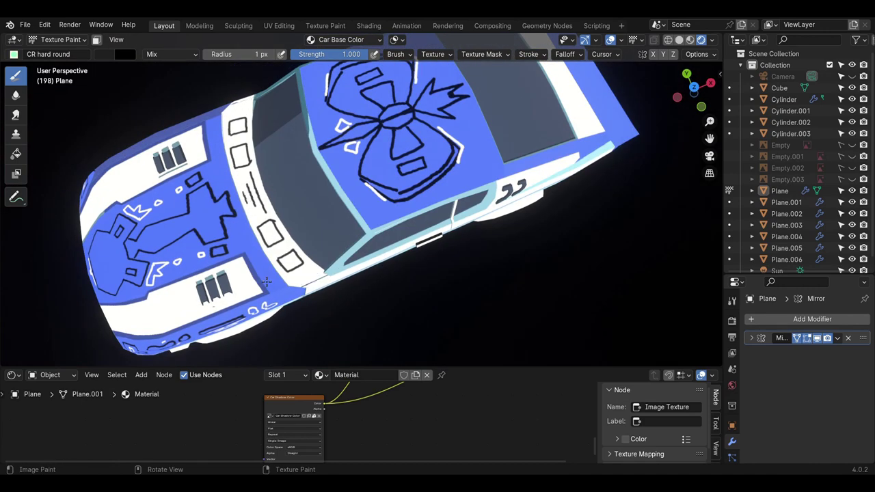
pyautogui.moveTo(267, 282); pyautogui.dragTo(348, 216, button='middle')
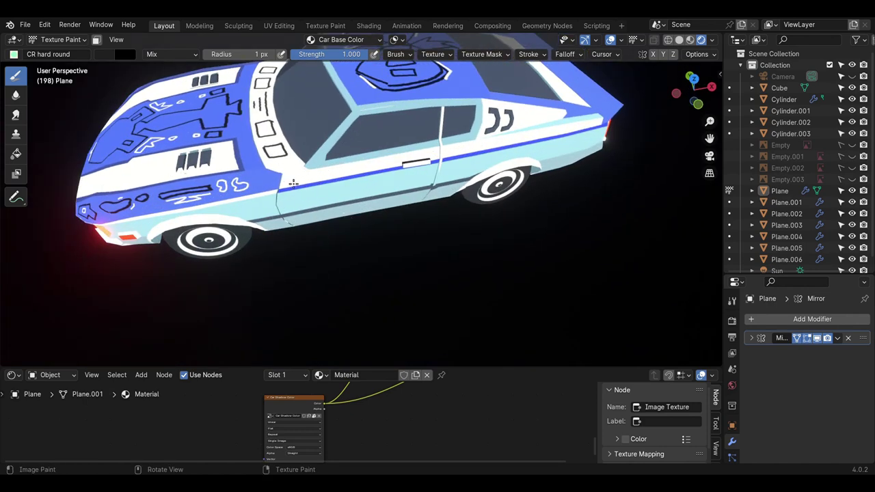
pyautogui.hotkey('ctrl', 'z')
pyautogui.hotkey('ctrl', 'z')
pyautogui.hotkey('ctrl', 'z')
pyautogui.moveTo(283, 172); pyautogui.dragTo(426, 155)
# - Paint a dark chevron mark beside the JJ side decal
pyautogui.moveTo(451, 165); pyautogui.dragTo(423, 149, button='middle')
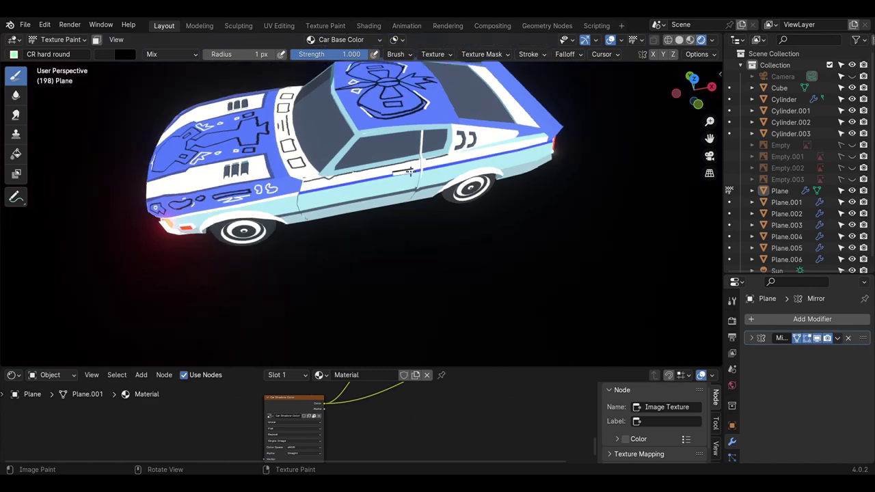
pyautogui.moveTo(462, 178); pyautogui.dragTo(494, 180, button='middle')
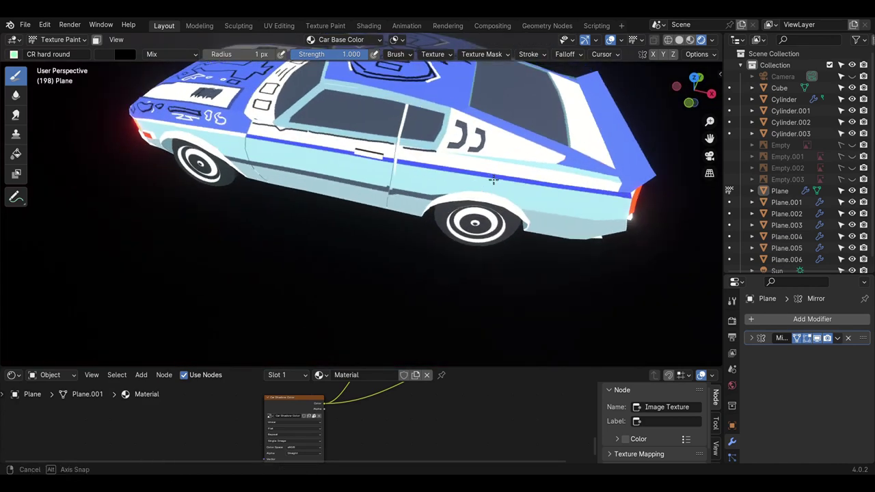
pyautogui.moveTo(490, 134)
pyautogui.mouseDown()
pyautogui.moveTo(502, 146)
pyautogui.moveTo(490, 151)
pyautogui.moveTo(541, 158)
pyautogui.mouseUp()
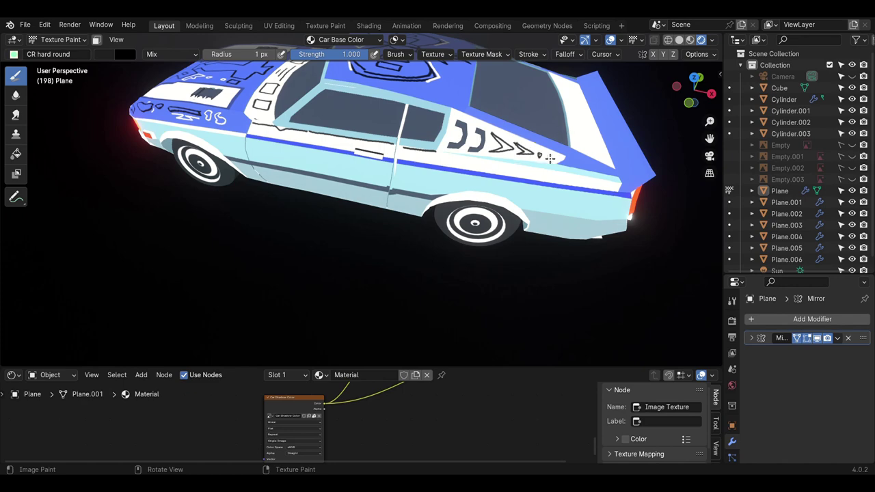
# - Paint an outline shape on the hood's white stripe, undoing the lightning-bolt attempt
pyautogui.moveTo(571, 157)
pyautogui.mouseDown(button='middle')
pyautogui.moveTo(383, 196)
pyautogui.moveTo(506, 211)
pyautogui.moveTo(504, 203)
pyautogui.mouseUp(button='middle')
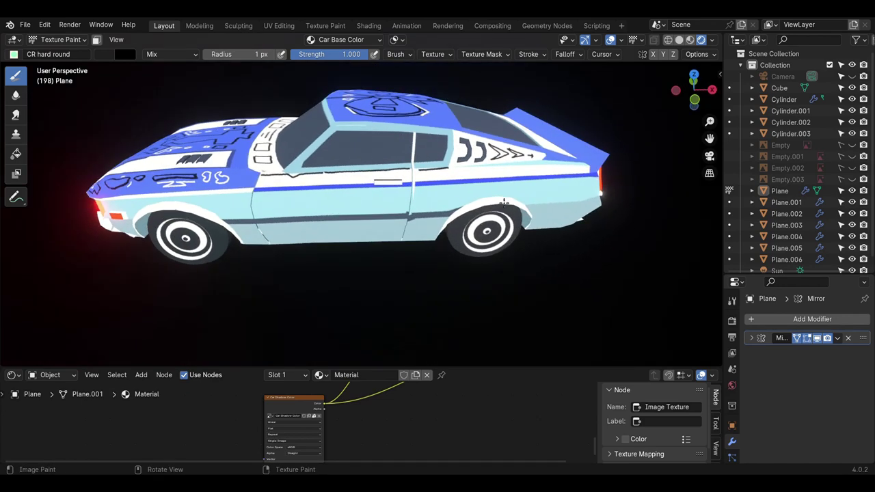
pyautogui.moveTo(234, 128)
pyautogui.mouseDown(button='middle')
pyautogui.moveTo(436, 213)
pyautogui.moveTo(427, 213)
pyautogui.mouseUp(button='middle')
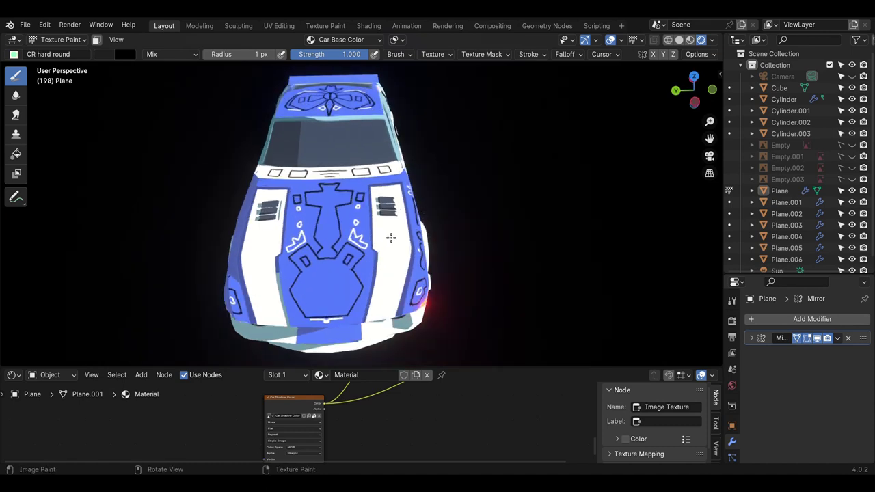
pyautogui.moveTo(391, 237)
pyautogui.mouseDown()
pyautogui.moveTo(382, 236)
pyautogui.moveTo(393, 305)
pyautogui.moveTo(378, 315)
pyautogui.moveTo(390, 311)
pyautogui.mouseUp()
pyautogui.hotkey('ctrl', 'z')
# - Paint a mirrored squiggle trim pattern across the trunk
pyautogui.hotkey('ctrl', 'z')
pyautogui.hotkey('ctrl', 'z')
pyautogui.moveTo(446, 246)
pyautogui.mouseDown(button='middle')
pyautogui.moveTo(404, 254)
pyautogui.moveTo(390, 271)
pyautogui.moveTo(397, 254)
pyautogui.moveTo(269, 250)
pyautogui.moveTo(357, 265)
pyautogui.mouseUp(button='middle')
pyautogui.moveTo(335, 264)
pyautogui.mouseDown()
pyautogui.moveTo(354, 287)
pyautogui.moveTo(348, 281)
pyautogui.moveTo(401, 287)
pyautogui.moveTo(388, 267)
pyautogui.moveTo(333, 290)
pyautogui.moveTo(378, 280)
pyautogui.mouseUp()
pyautogui.hotkey('ctrl', 'z')
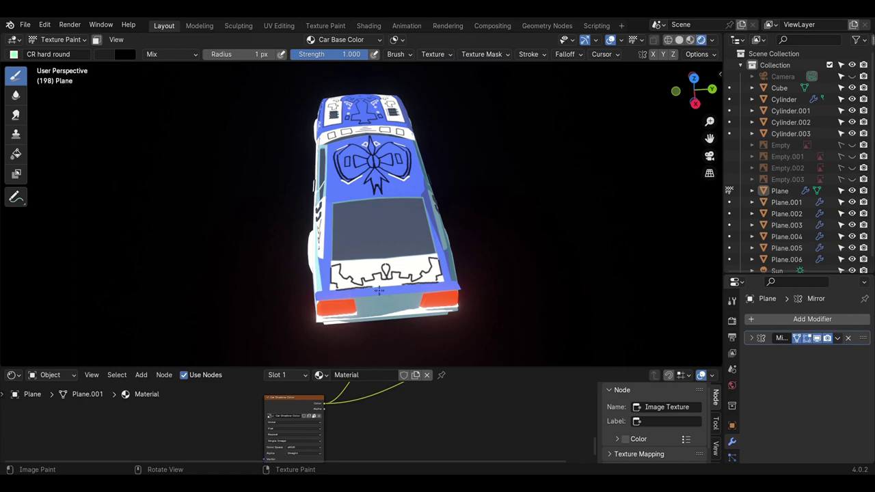
pyautogui.moveTo(435, 250)
pyautogui.mouseDown(button='middle')
pyautogui.moveTo(554, 195)
pyautogui.moveTo(440, 239)
pyautogui.moveTo(427, 219)
pyautogui.mouseUp(button='middle')
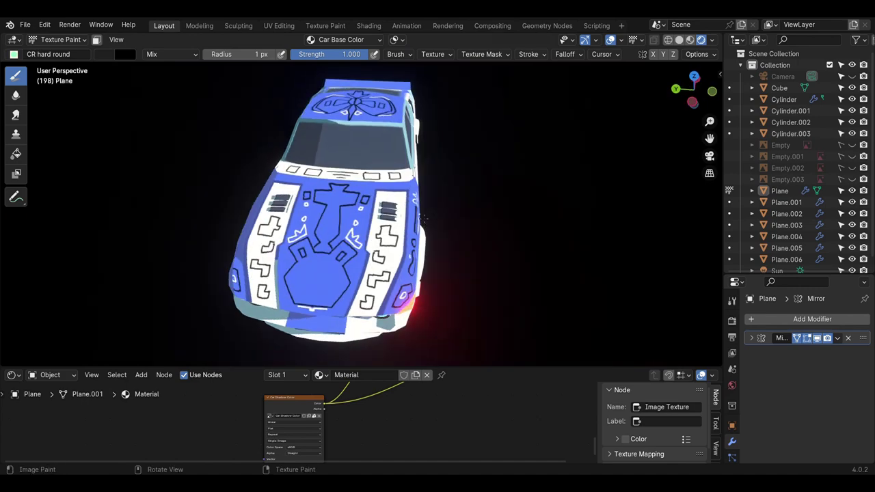
# - Switch the paint image to Car Shadow Color and deselect the car
pyautogui.click(342, 39)
pyautogui.click(344, 85)
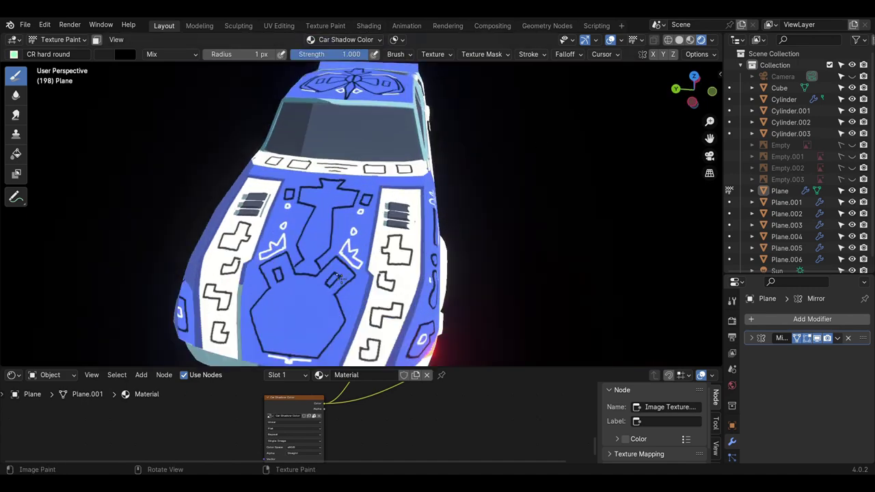
pyautogui.moveTo(316, 281); pyautogui.dragTo(380, 191, button='middle')
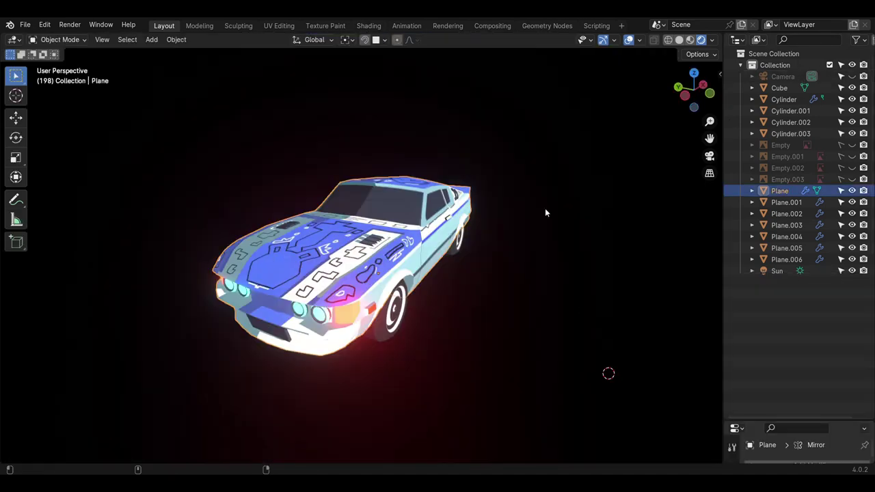
pyautogui.click(549, 276)
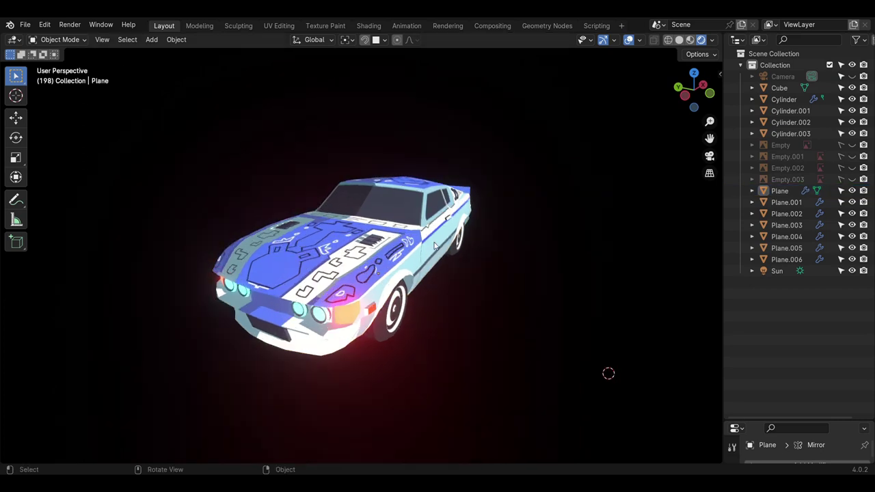
pyautogui.keyDown('shift'); pyautogui.moveTo(426, 247); pyautogui.dragTo(422, 246, button='middle'); pyautogui.keyUp('shift')
# - Add a Grease Pencil object, enter Draw Mode and choose the Pen brush
pyautogui.hotkey('shift', 'a')
pyautogui.click(471, 321)
pyautogui.click(61, 39)
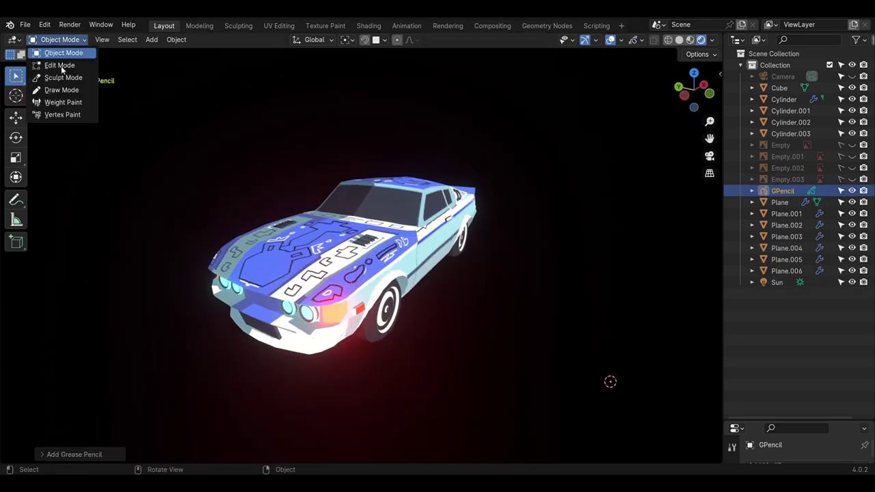
pyautogui.click(62, 92)
pyautogui.moveTo(610, 382); pyautogui.dragTo(611, 391, button='middle')
pyautogui.click(14, 54)
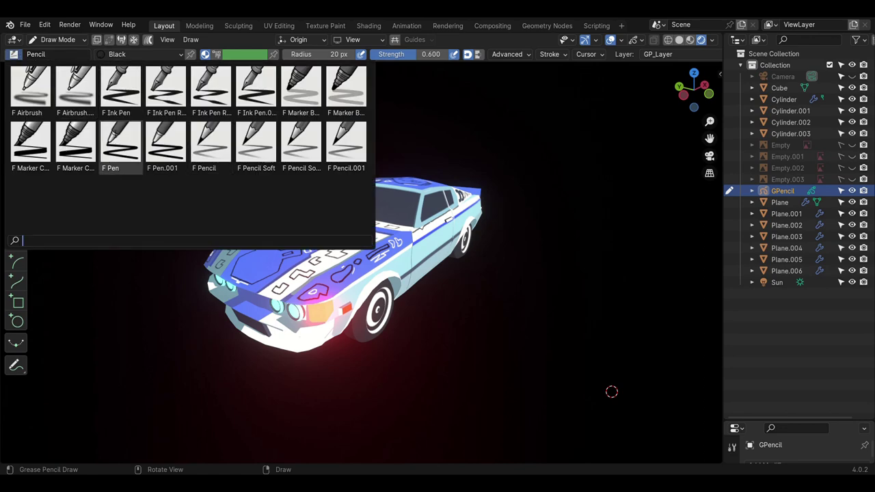
pyautogui.click(125, 146)
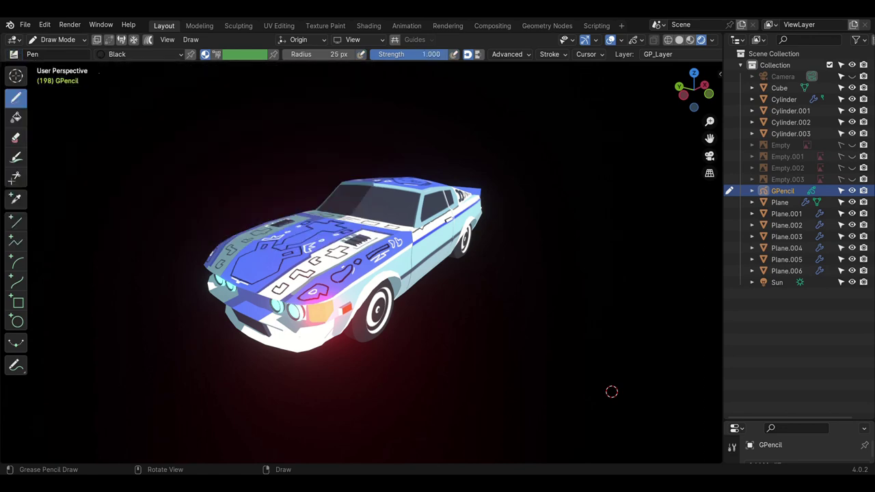
pyautogui.moveTo(611, 392); pyautogui.dragTo(601, 383, button='middle')
# - Set the grease pencil Stroke Placement to Surface
pyautogui.scroll(3, 601, 383)
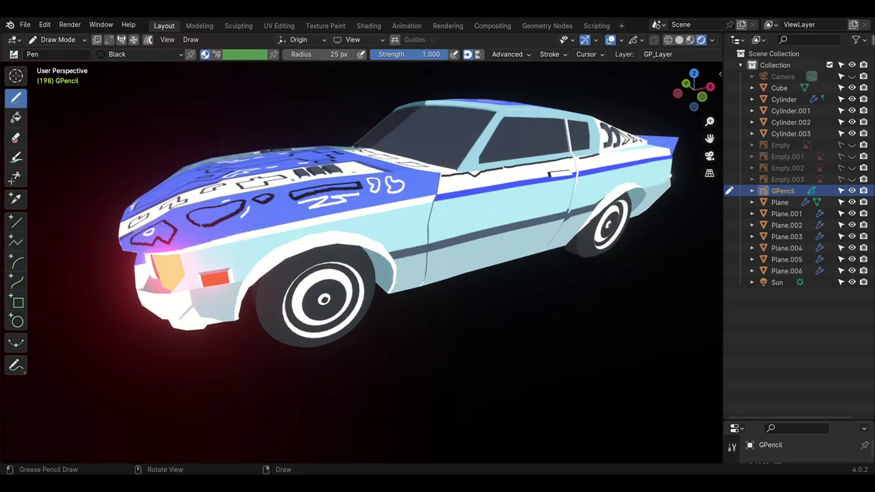
pyautogui.click(301, 39)
pyautogui.click(284, 99)
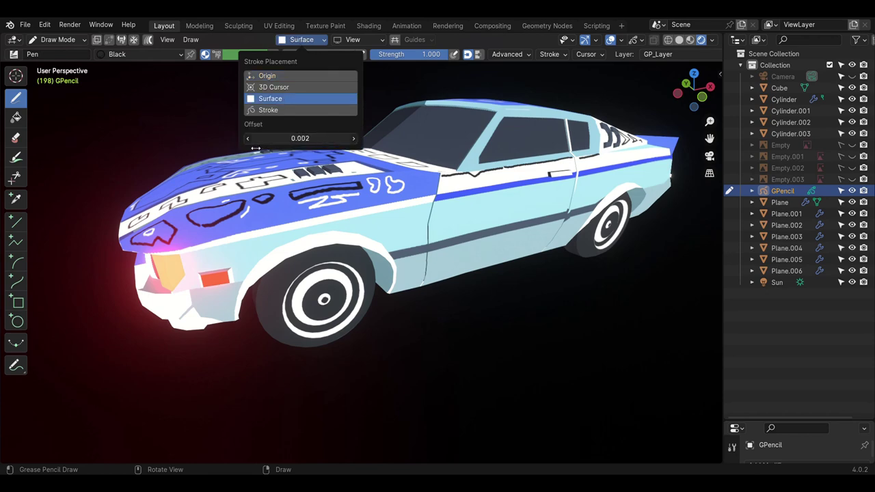
pyautogui.moveTo(256, 148); pyautogui.dragTo(273, 152, button='middle')
# - Draw black lines along the front fender, car side, door seam and blue stripe
pyautogui.moveTo(222, 250); pyautogui.dragTo(276, 235)
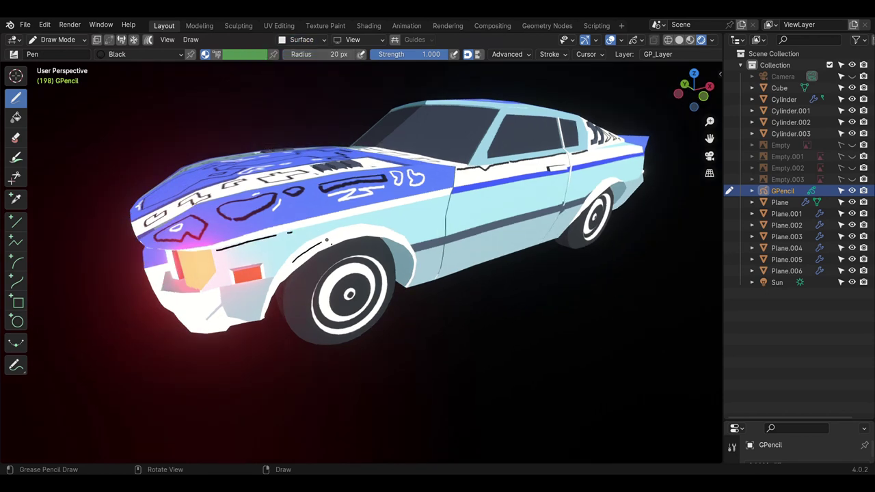
pyautogui.moveTo(388, 208); pyautogui.dragTo(424, 204)
pyautogui.moveTo(432, 201); pyautogui.dragTo(377, 246, button='middle')
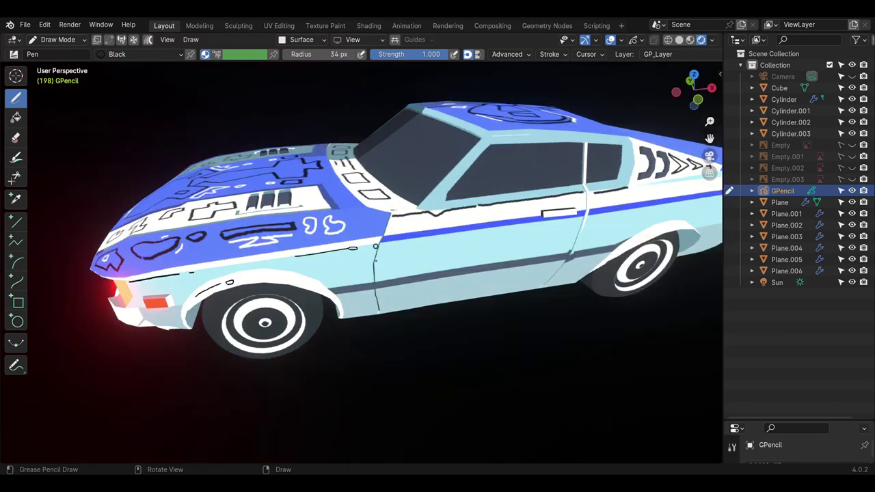
pyautogui.moveTo(375, 246); pyautogui.dragTo(372, 263)
pyautogui.press('[')
pyautogui.press('[')
pyautogui.press('[')
pyautogui.press('[')
pyautogui.press('[')
pyautogui.press('[')
pyautogui.moveTo(397, 241); pyautogui.dragTo(493, 231)
pyautogui.press(']')
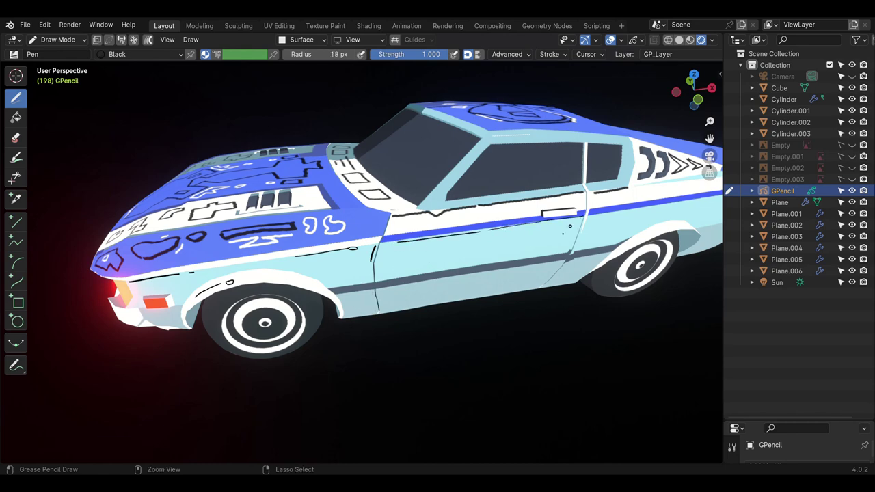
pyautogui.click(493, 229)
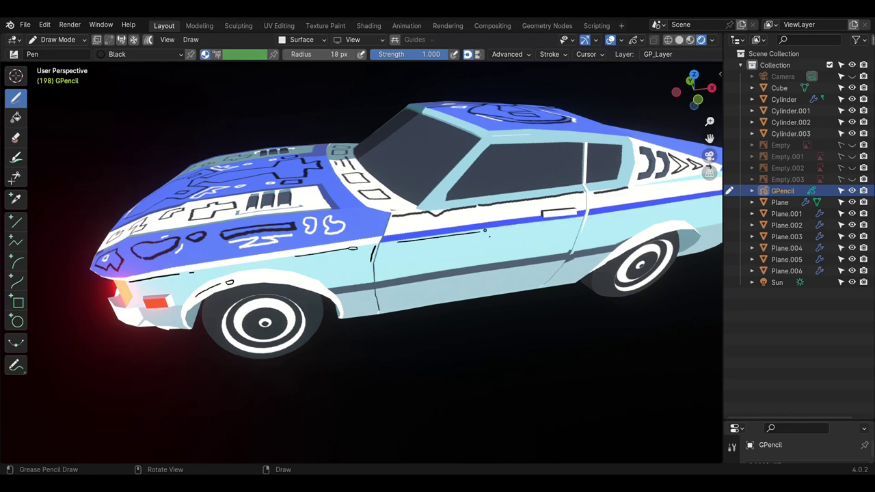
pyautogui.press('[')
# - Add short dashes along the lower door and near the rear wheel, ending at 44 px
pyautogui.moveTo(520, 226)
pyautogui.mouseDown(button='middle')
pyautogui.moveTo(487, 207)
pyautogui.moveTo(533, 248)
pyautogui.mouseUp(button='middle')
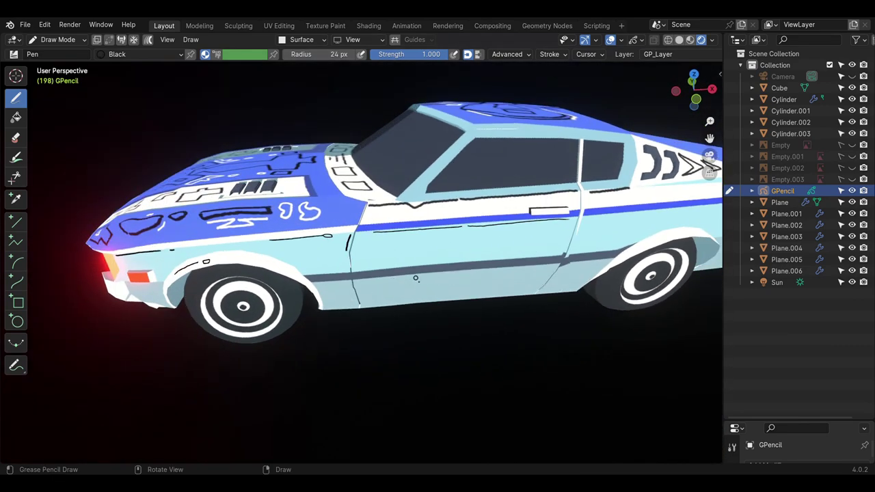
pyautogui.moveTo(427, 275); pyautogui.dragTo(459, 275)
pyautogui.press(']')
pyautogui.press(']')
pyautogui.press(']')
pyautogui.moveTo(583, 268); pyautogui.dragTo(594, 268)
pyautogui.press(']')
pyautogui.press(']')
pyautogui.moveTo(622, 189); pyautogui.dragTo(564, 296, button='middle')
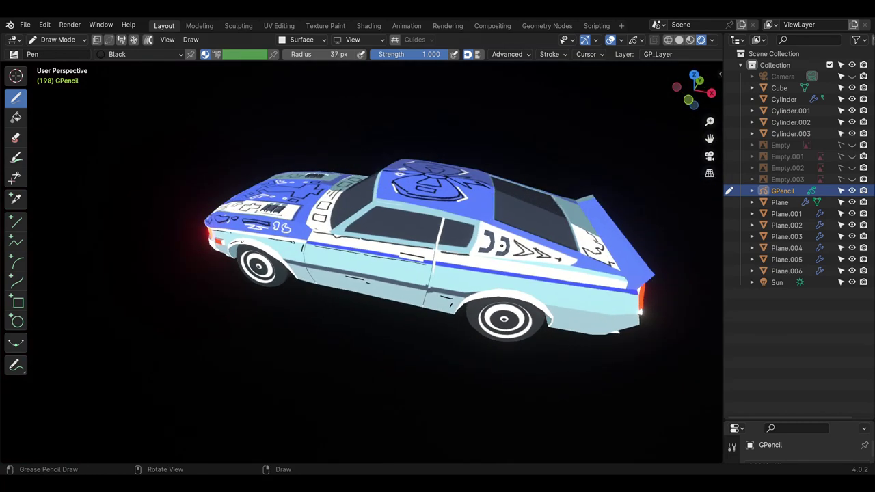
pyautogui.press(']')
pyautogui.press(']')
pyautogui.press(']')
pyautogui.moveTo(527, 299); pyautogui.dragTo(543, 299)
pyautogui.press('[')
pyautogui.press('[')
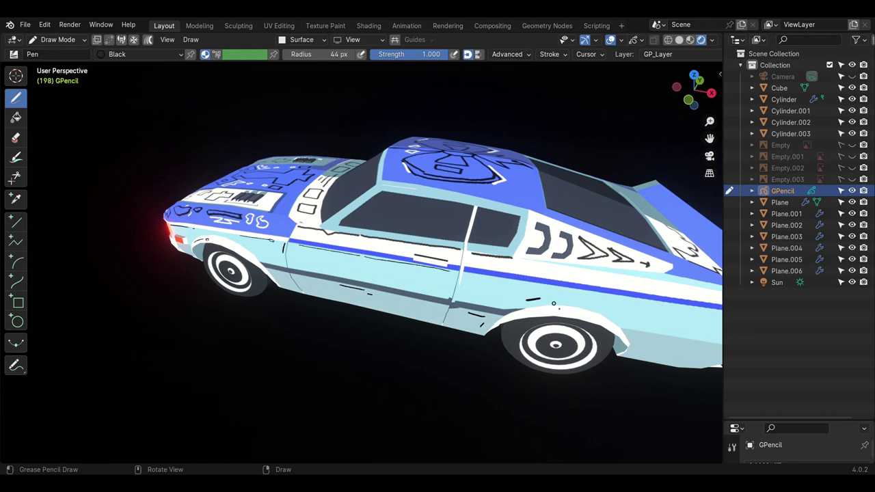
# - Draw black lines above the rear wheel arch and along the white side stripe
pyautogui.moveTo(534, 316); pyautogui.dragTo(549, 315)
pyautogui.moveTo(584, 277); pyautogui.dragTo(458, 220, button='middle')
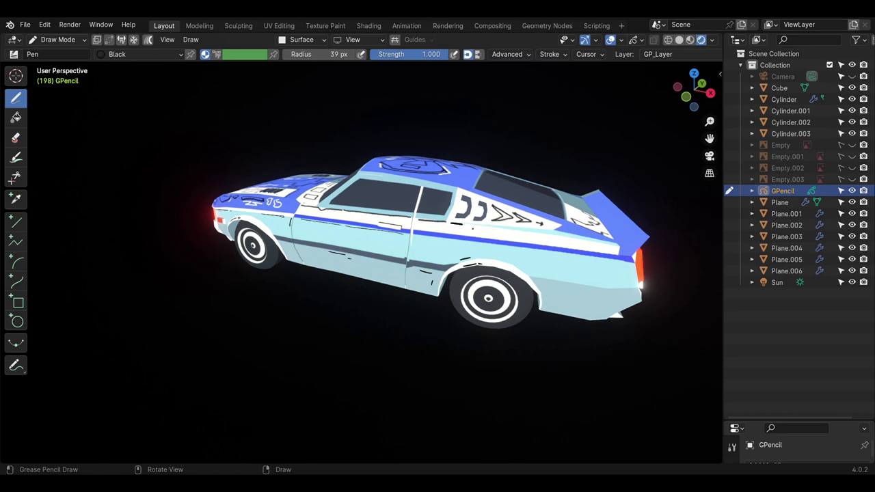
pyautogui.moveTo(451, 223); pyautogui.dragTo(539, 233)
pyautogui.scroll(3, 567, 237)
pyautogui.moveTo(568, 237); pyautogui.dragTo(387, 264, button='middle')
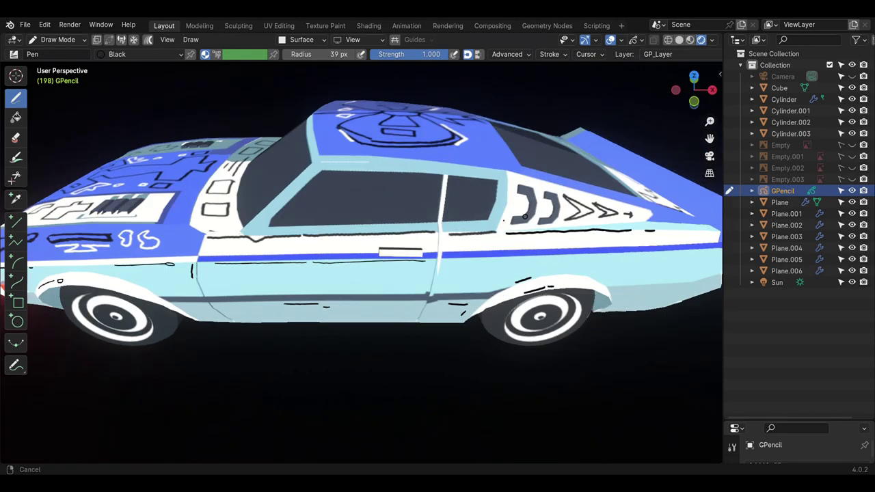
pyautogui.moveTo(338, 250); pyautogui.dragTo(541, 235)
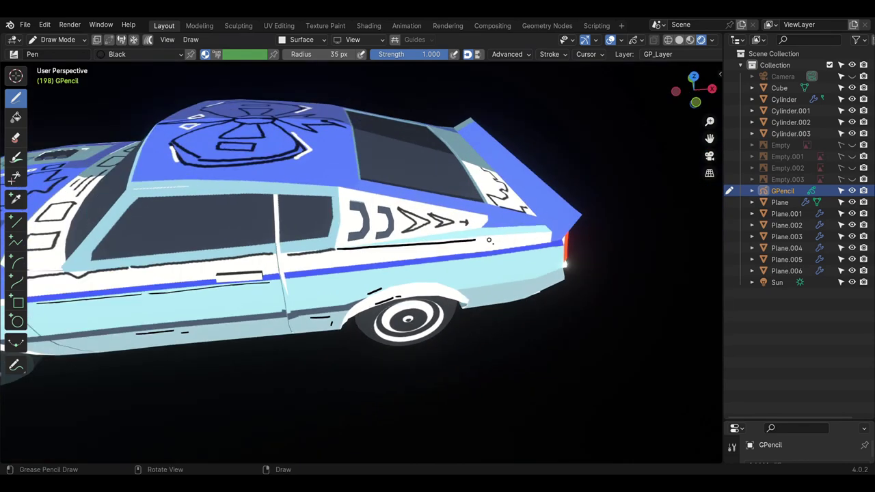
pyautogui.scroll(-3, 550, 215)
pyautogui.moveTo(551, 215); pyautogui.dragTo(479, 226, button='middle')
pyautogui.scroll(1, 478, 226)
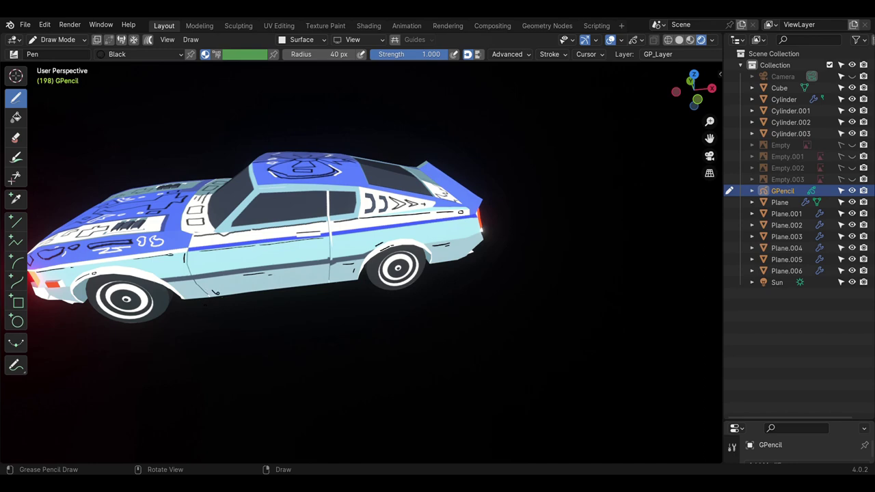
# - On the car's other side, draw lines along the door and rear side panel
pyautogui.moveTo(261, 249)
pyautogui.mouseDown(button='middle')
pyautogui.moveTo(417, 190)
pyautogui.moveTo(371, 171)
pyautogui.mouseUp(button='middle')
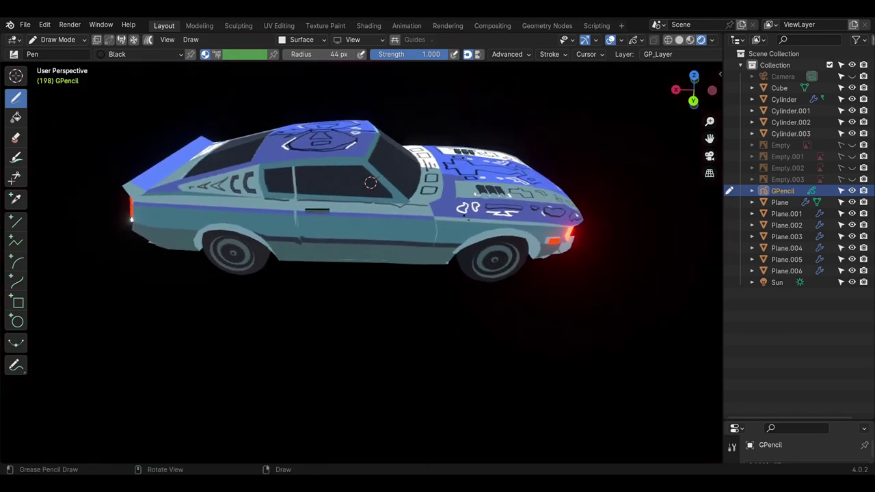
pyautogui.scroll(2, 371, 171)
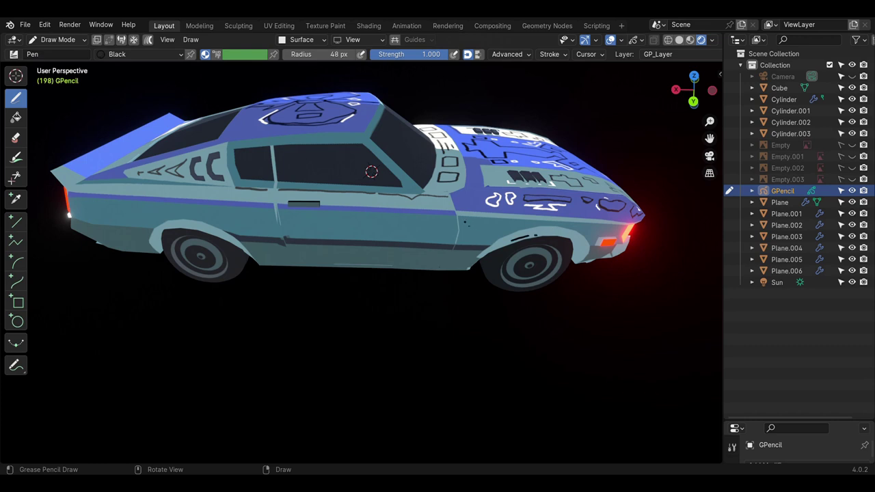
pyautogui.moveTo(319, 210); pyautogui.dragTo(411, 214)
pyautogui.moveTo(69, 197); pyautogui.dragTo(219, 186)
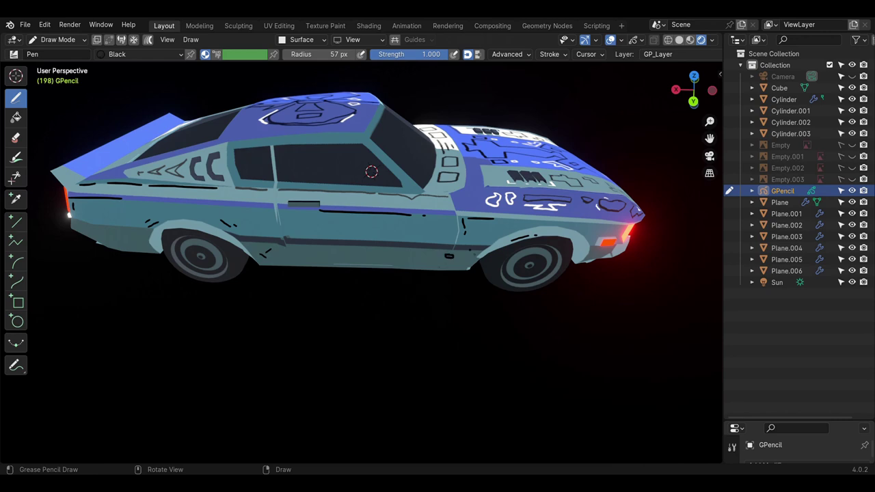
pyautogui.moveTo(371, 172)
pyautogui.mouseDown(button='middle')
pyautogui.moveTo(582, 445)
pyautogui.moveTo(434, 227)
pyautogui.mouseUp(button='middle')
# - Draw a rectangular outline and a small dot on the blue front panel
pyautogui.moveTo(353, 200); pyautogui.dragTo(587, 313, button='middle')
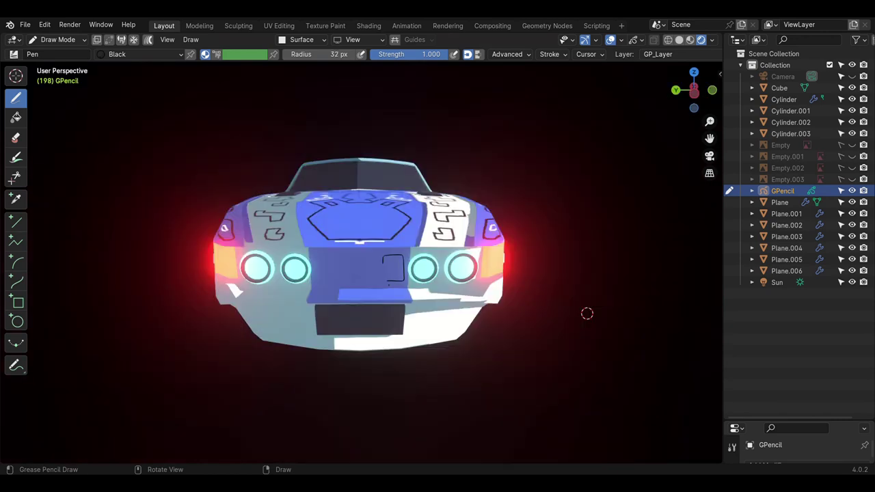
pyautogui.moveTo(324, 254); pyautogui.dragTo(343, 255)
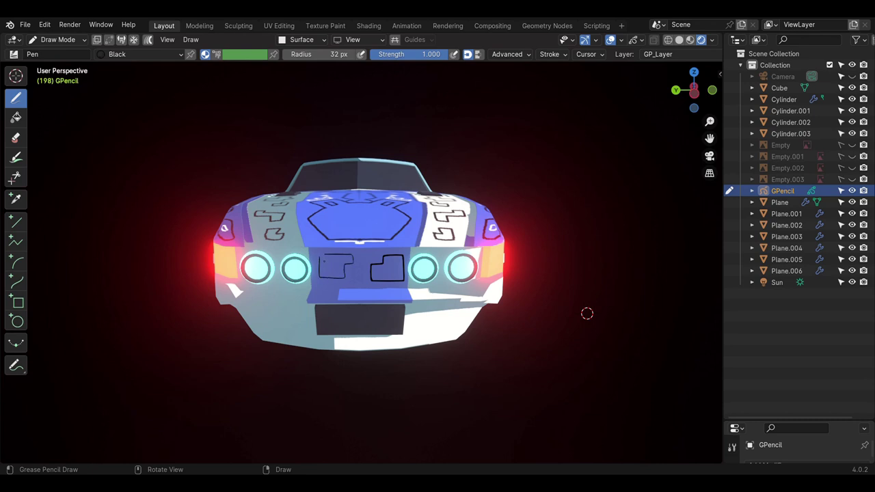
pyautogui.click(368, 281)
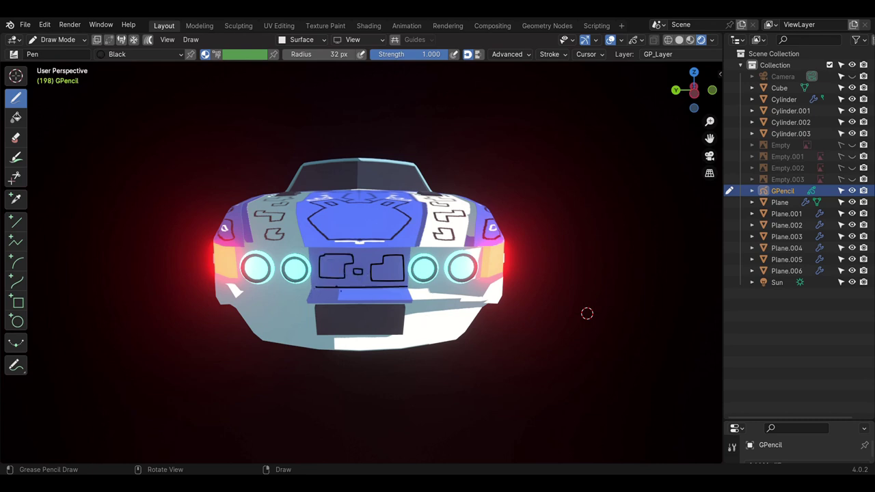
# - Draw a small black stroke on the front bumper
pyautogui.moveTo(586, 313)
pyautogui.mouseDown(button='middle')
pyautogui.moveTo(520, 295)
pyautogui.moveTo(588, 316)
pyautogui.mouseUp(button='middle')
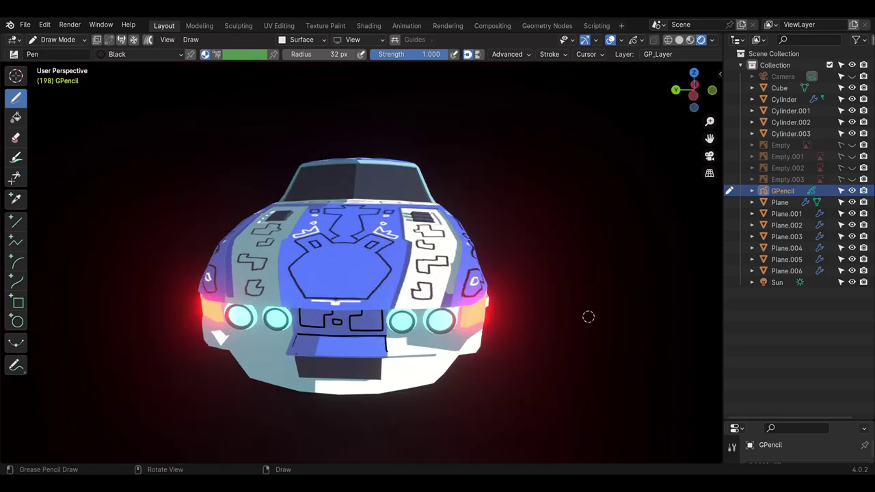
pyautogui.scroll(-5, 520, 295)
pyautogui.scroll(5, 520, 294)
pyautogui.moveTo(520, 295)
pyautogui.mouseDown(button='middle')
pyautogui.moveTo(602, 328)
pyautogui.moveTo(591, 320)
pyautogui.mouseUp(button='middle')
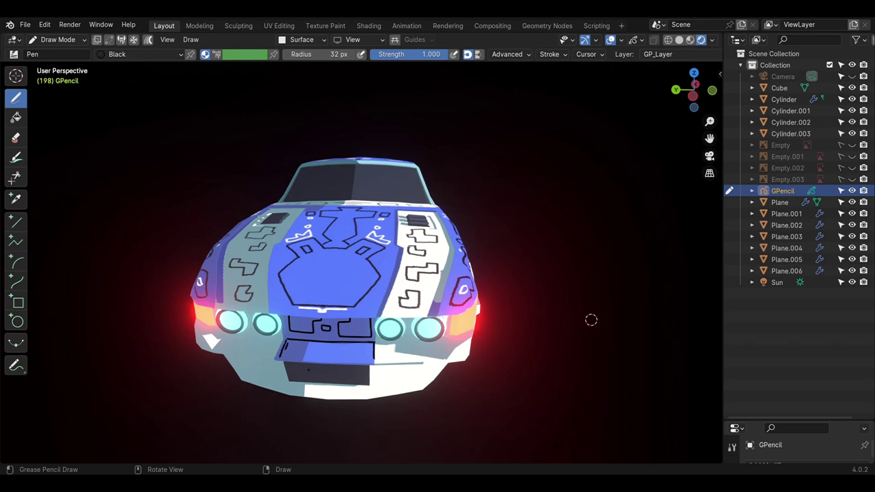
pyautogui.moveTo(591, 320)
pyautogui.mouseDown(button='middle')
pyautogui.moveTo(553, 307)
pyautogui.moveTo(586, 313)
pyautogui.mouseUp(button='middle')
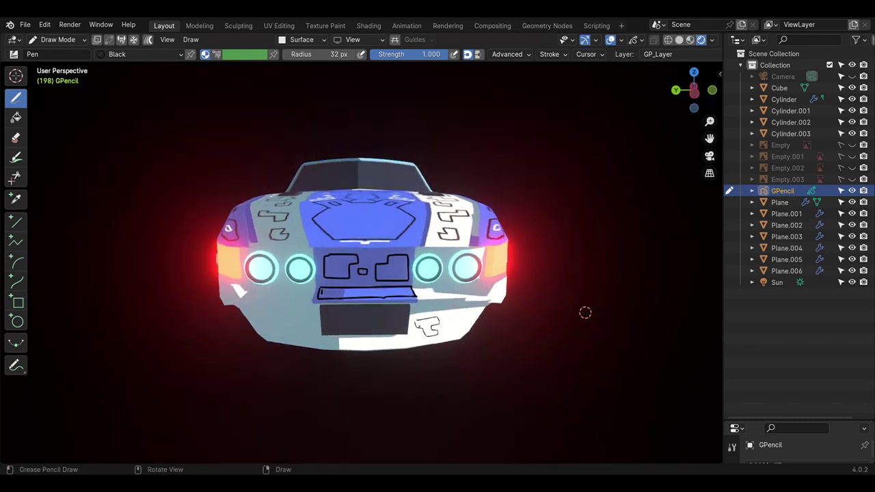
pyautogui.moveTo(448, 333); pyautogui.dragTo(455, 328)
pyautogui.moveTo(585, 312)
pyautogui.mouseDown(button='middle')
pyautogui.moveTo(594, 367)
pyautogui.moveTo(573, 376)
pyautogui.mouseUp(button='middle')
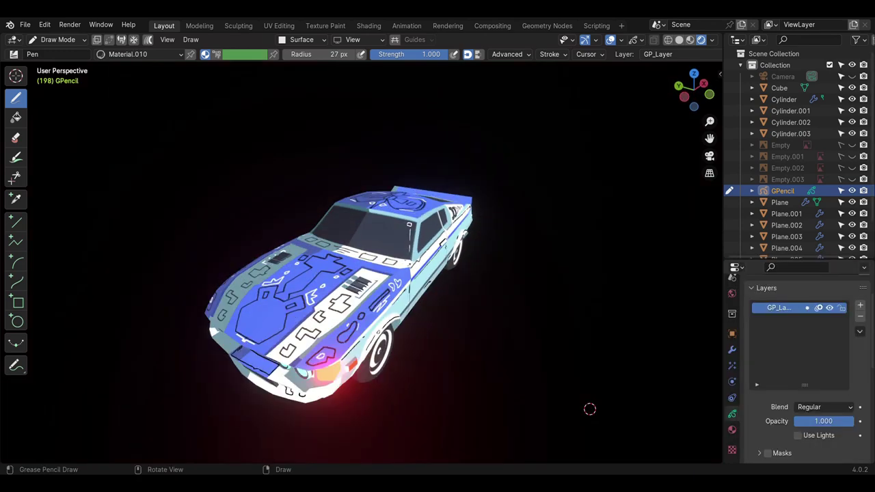
# - Pick the Black material in the grease pencil's Material Properties
pyautogui.scroll(3, 590, 409)
pyautogui.scroll(3, 590, 409)
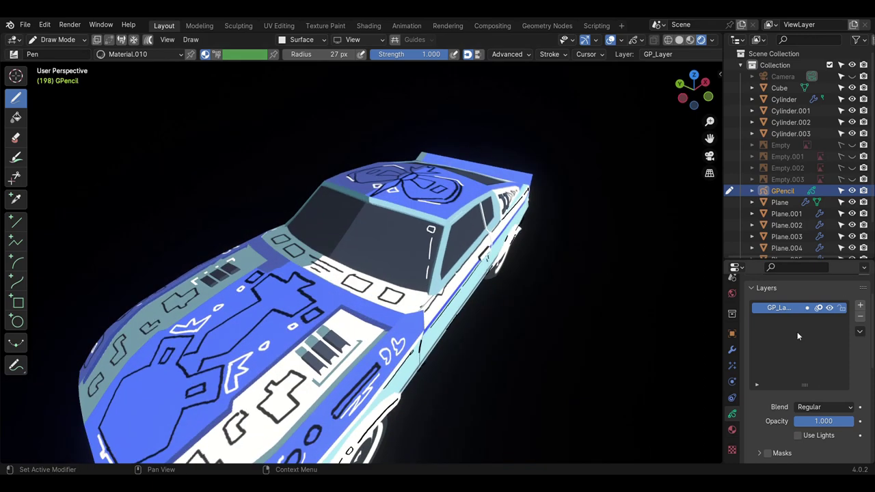
pyautogui.click(732, 429)
pyautogui.click(770, 307)
# - Orbit around the car to inspect the inked line art on sides, roof and rear
pyautogui.moveTo(451, 207)
pyautogui.mouseDown(button='middle')
pyautogui.moveTo(403, 231)
pyautogui.moveTo(404, 401)
pyautogui.moveTo(456, 253)
pyautogui.mouseUp(button='middle')
pyautogui.scroll(-5, 404, 401)
pyautogui.scroll(5, 404, 401)
pyautogui.scroll(-3, 307, 449)
pyautogui.moveTo(307, 449); pyautogui.dragTo(193, 301, button='middle')
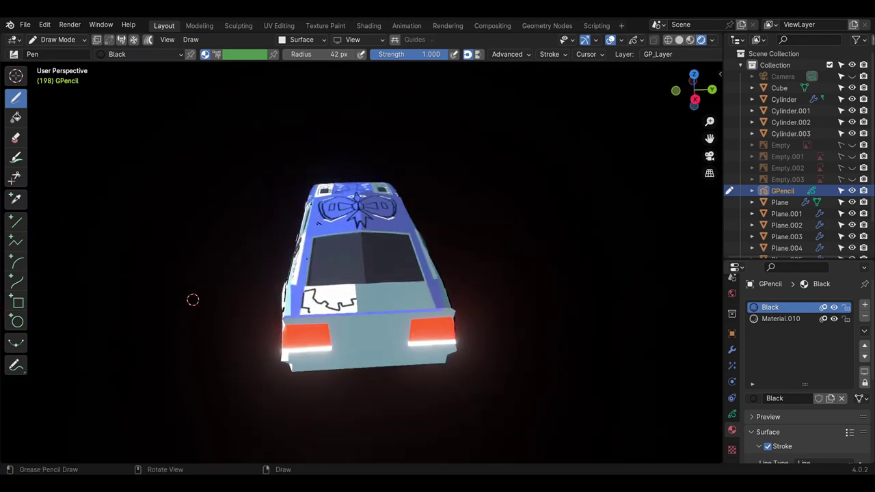
pyautogui.scroll(5, 76, 353)
pyautogui.scroll(-5, 77, 354)
pyautogui.moveTo(77, 354); pyautogui.dragTo(123, 322, button='middle')
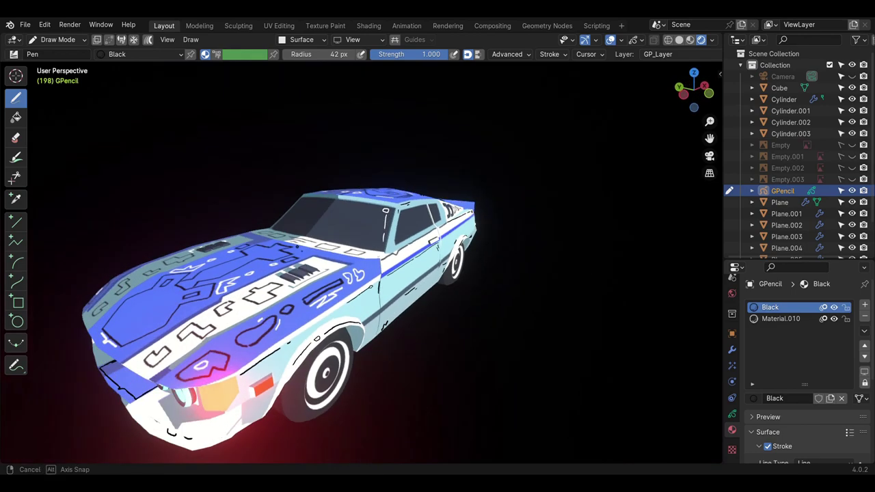